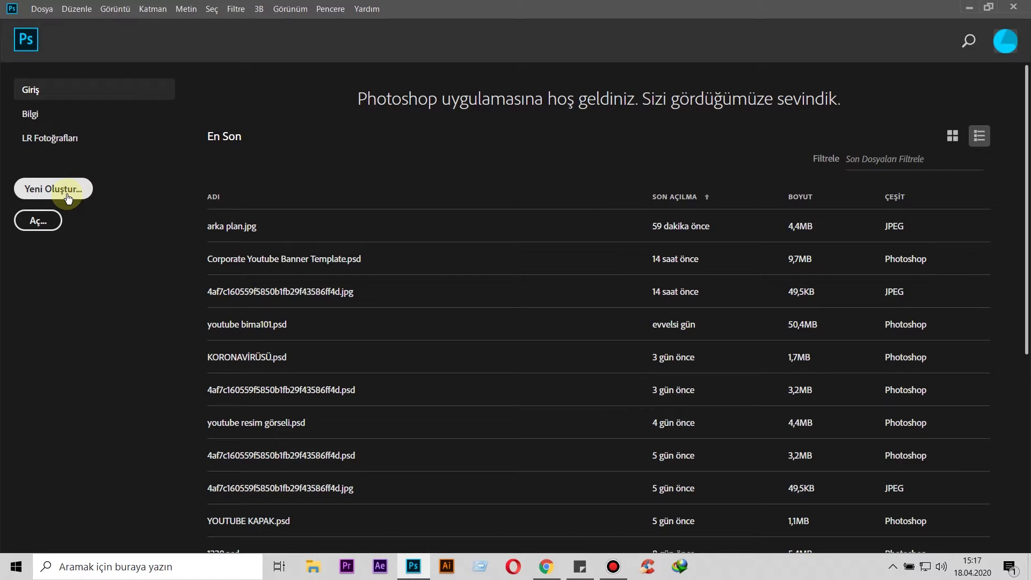
From the Photoshop start screen, open the Yeni Belge (New Document) dialog.
left_click(68, 198)
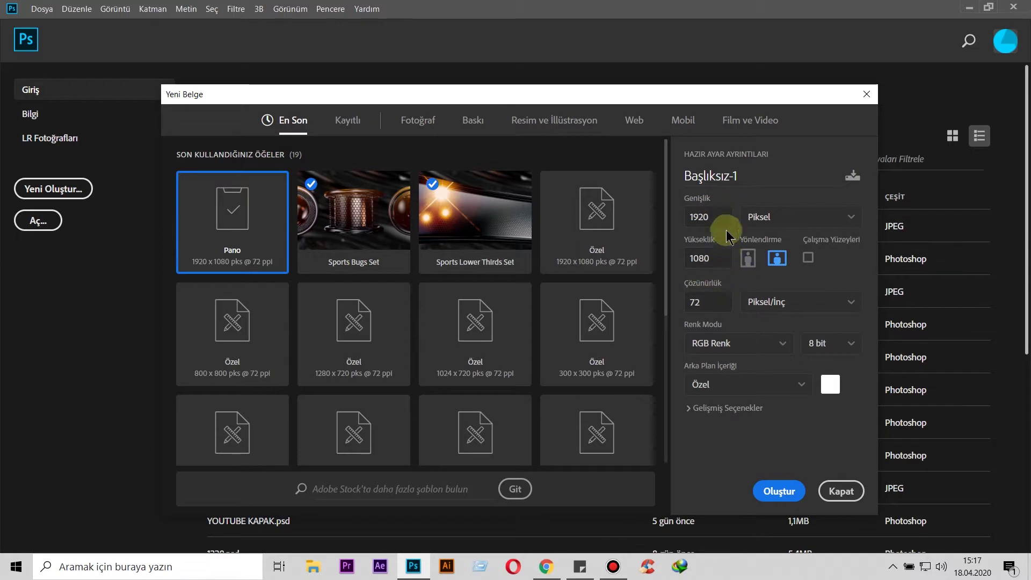
Set the new document's resolution to 300 ppi, keeping the 1920 px width.
double_click(713, 301)
left_click(713, 302)
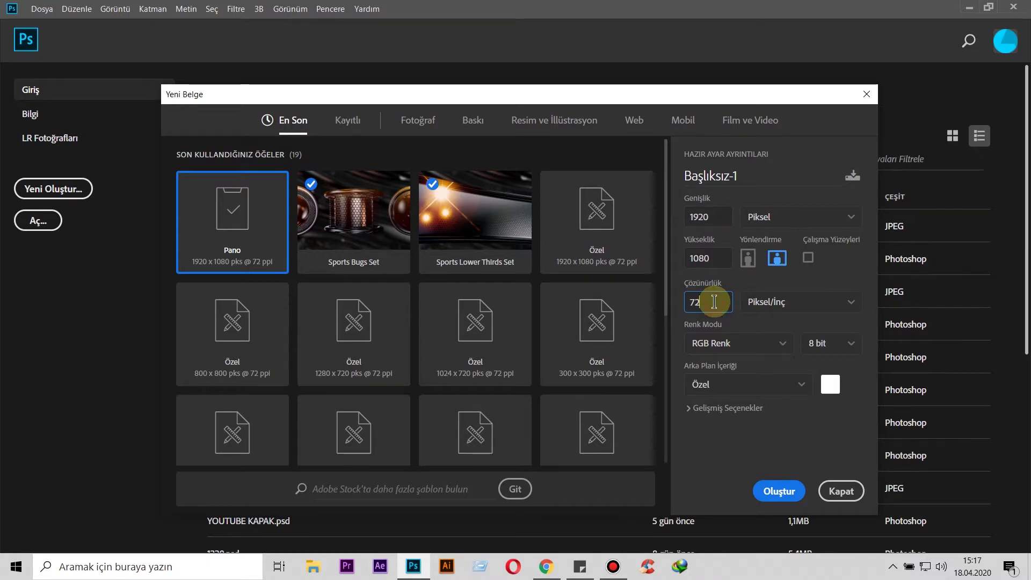
double_click(714, 302)
type("300")
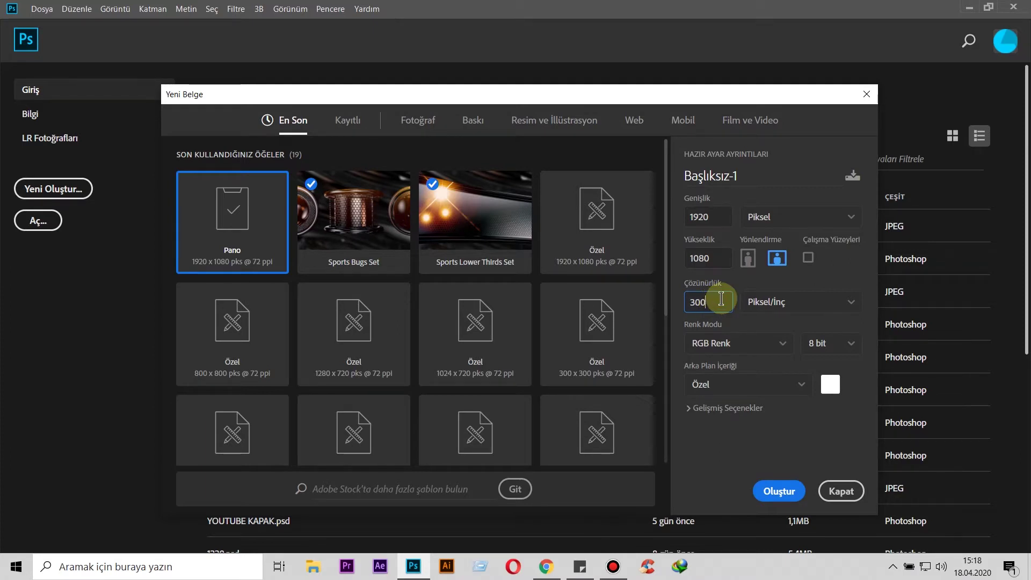
double_click(714, 220)
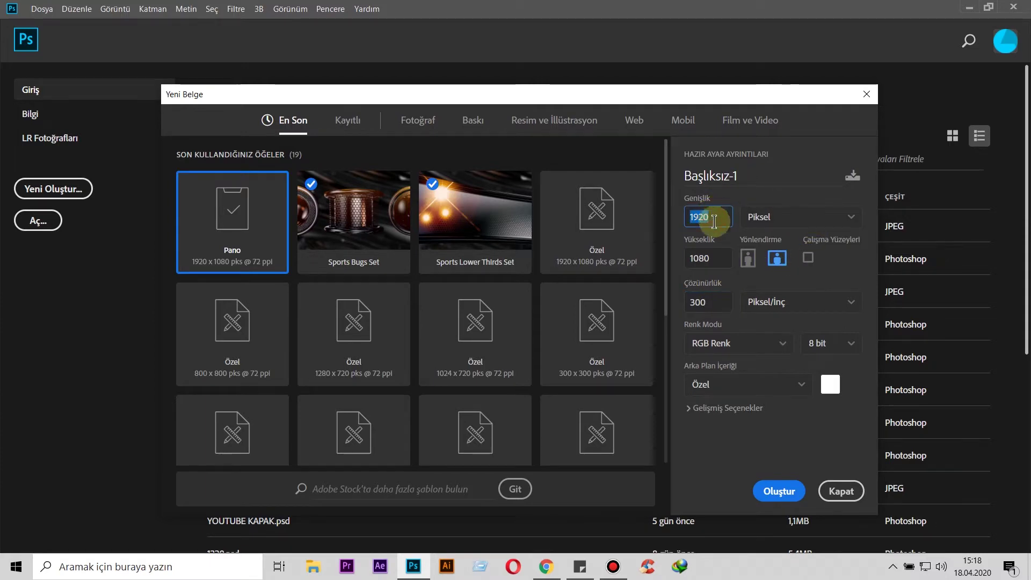
left_click(830, 223)
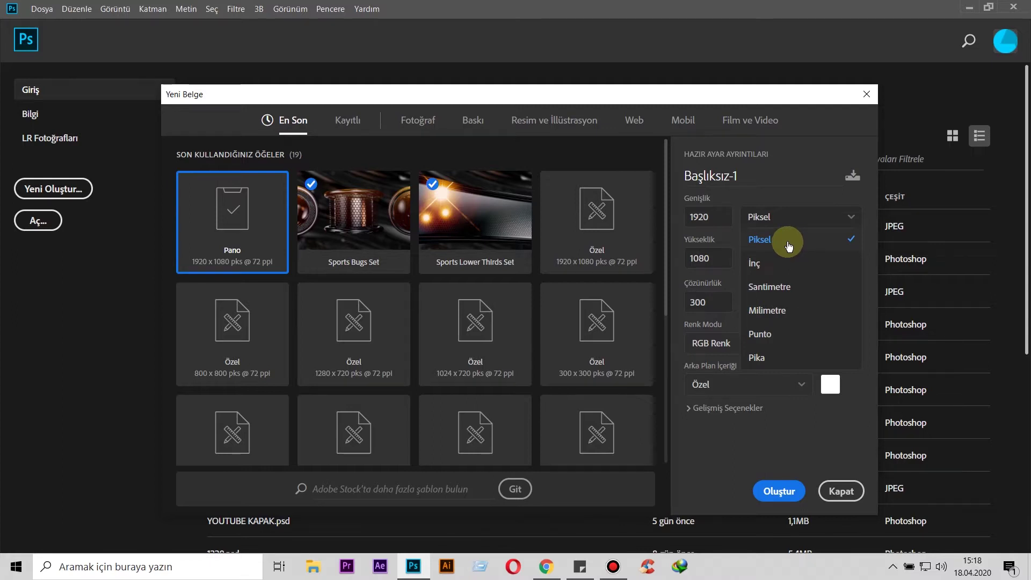
Name the document 'deneme çekimi' and create it.
left_click(786, 166)
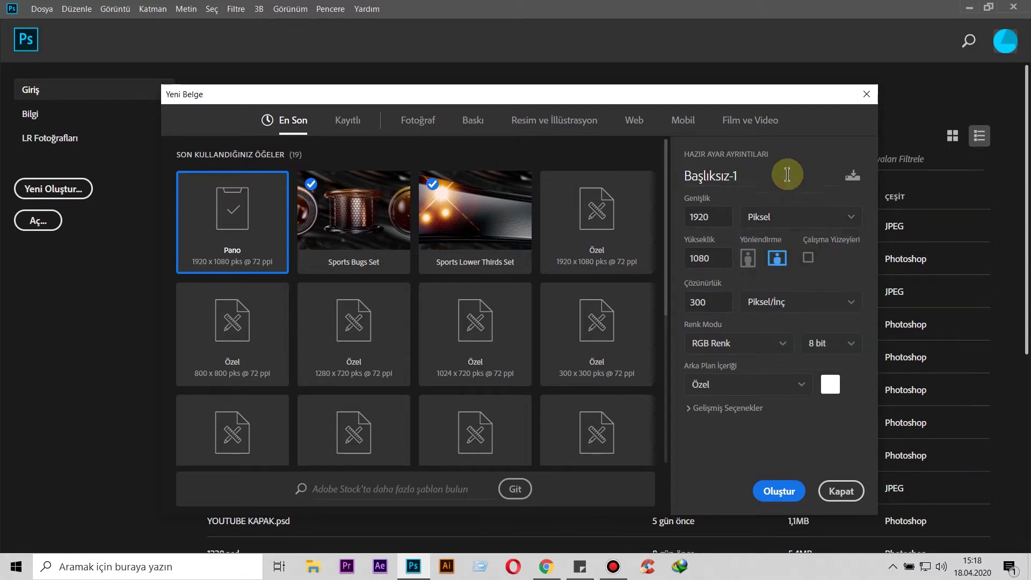
left_click(771, 182)
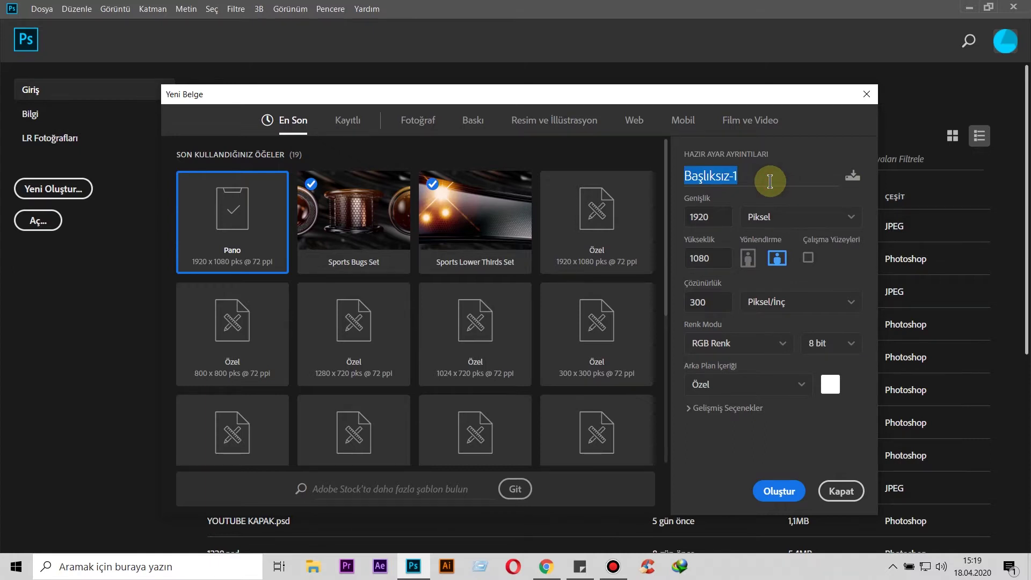
type("deneme")
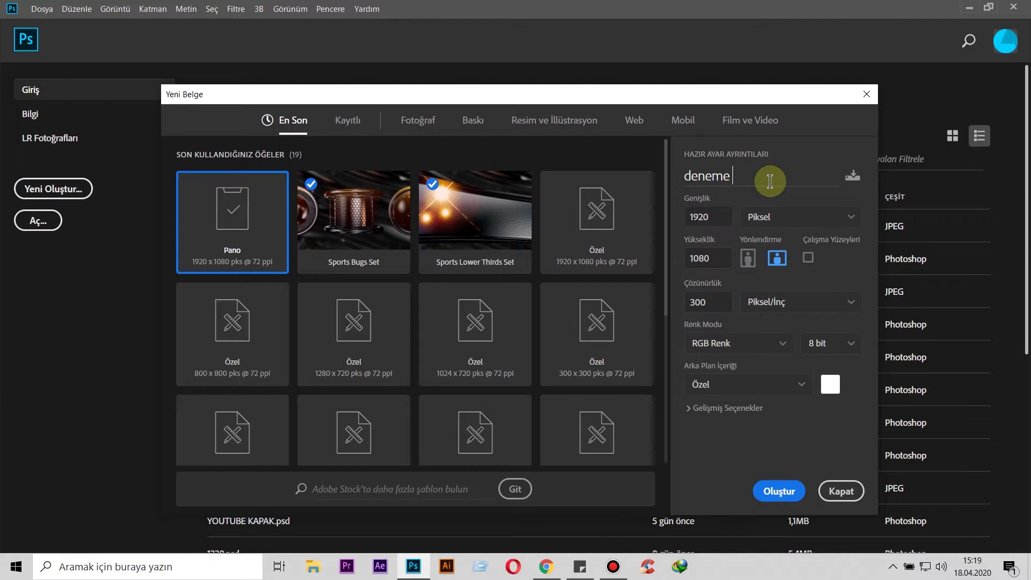
type(" çekimi")
left_click(777, 491)
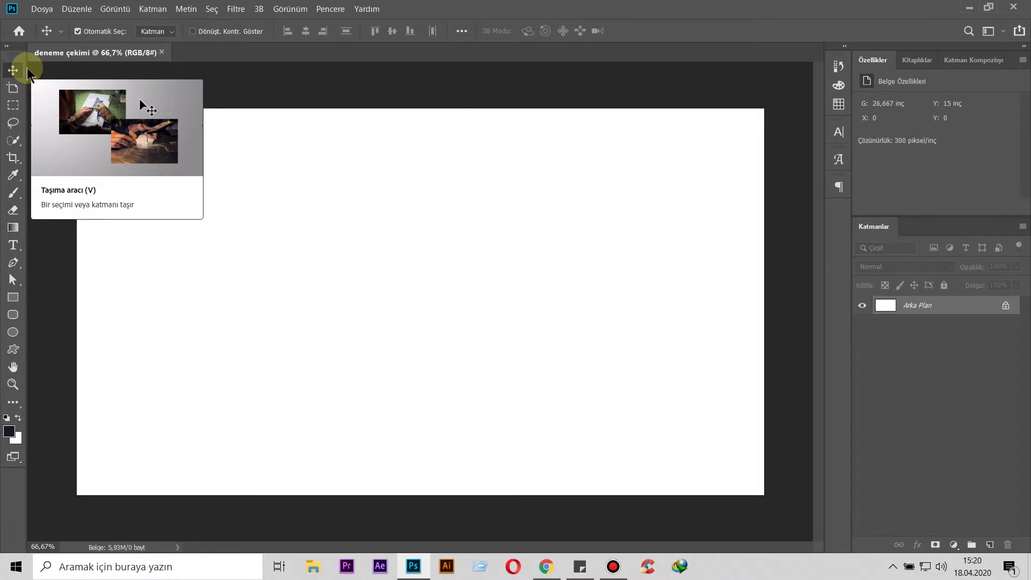
Minimize the Photoshop window to reveal the desktop.
left_click(392, 260)
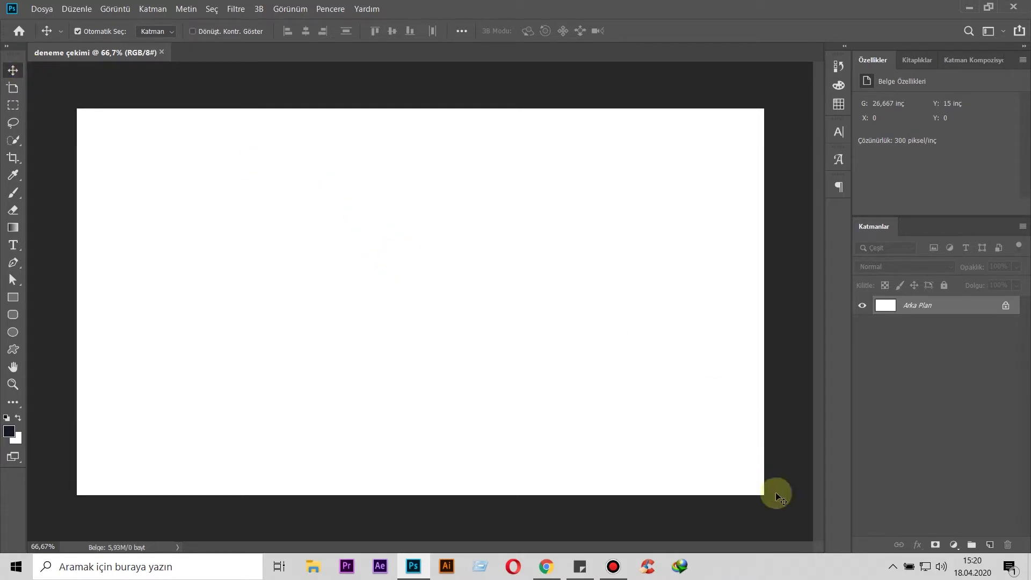
left_click(969, 8)
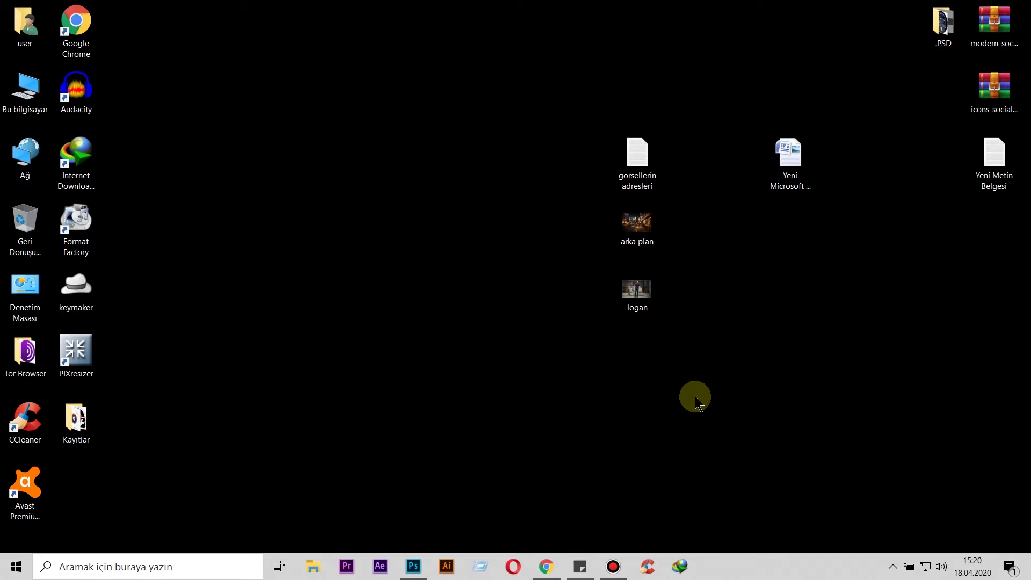
Select the arka plan and logan image files and drag them into Photoshop.
left_click_drag(696, 210, 617, 343)
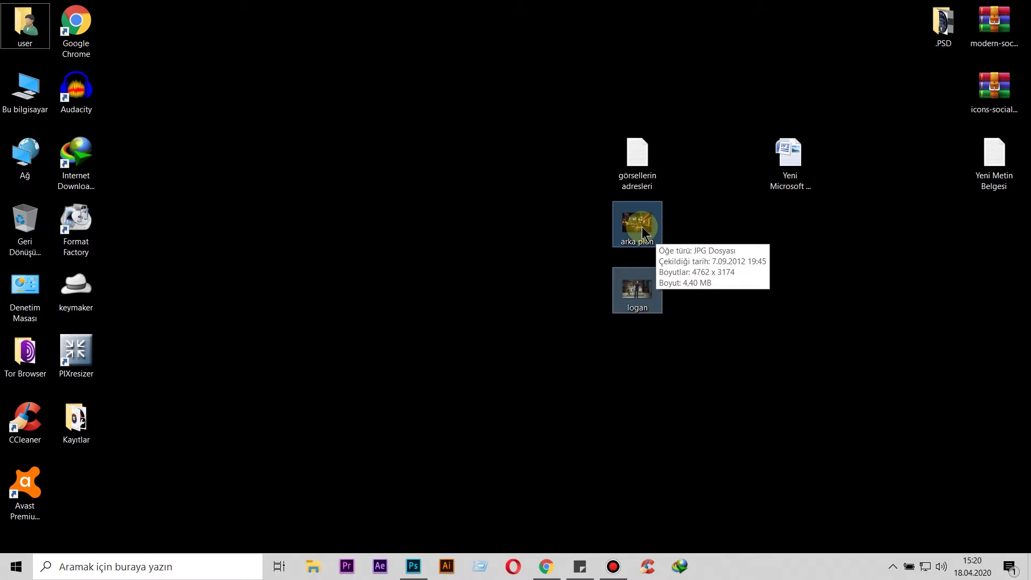
left_click(646, 232)
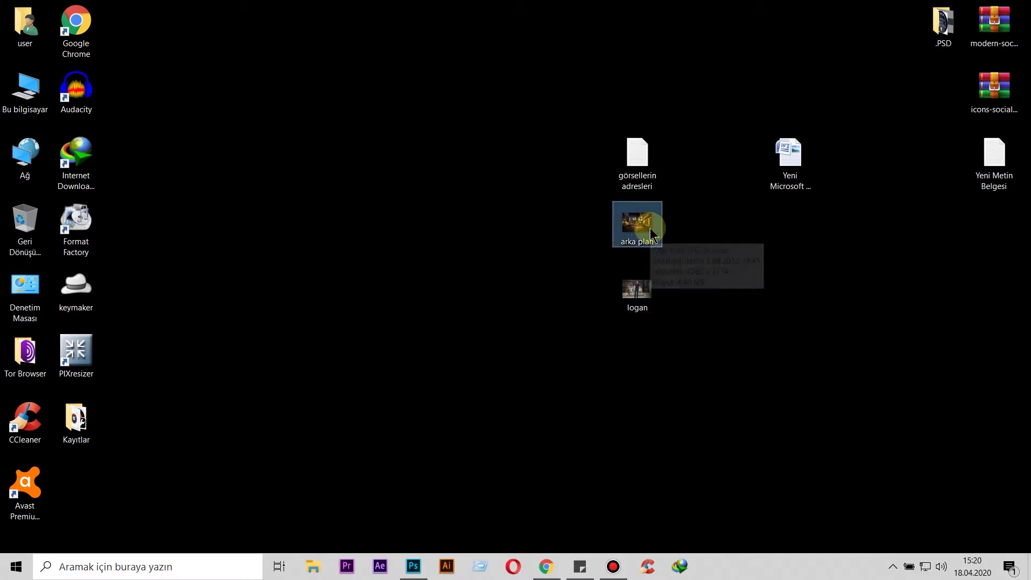
left_click(646, 303, "ctrl")
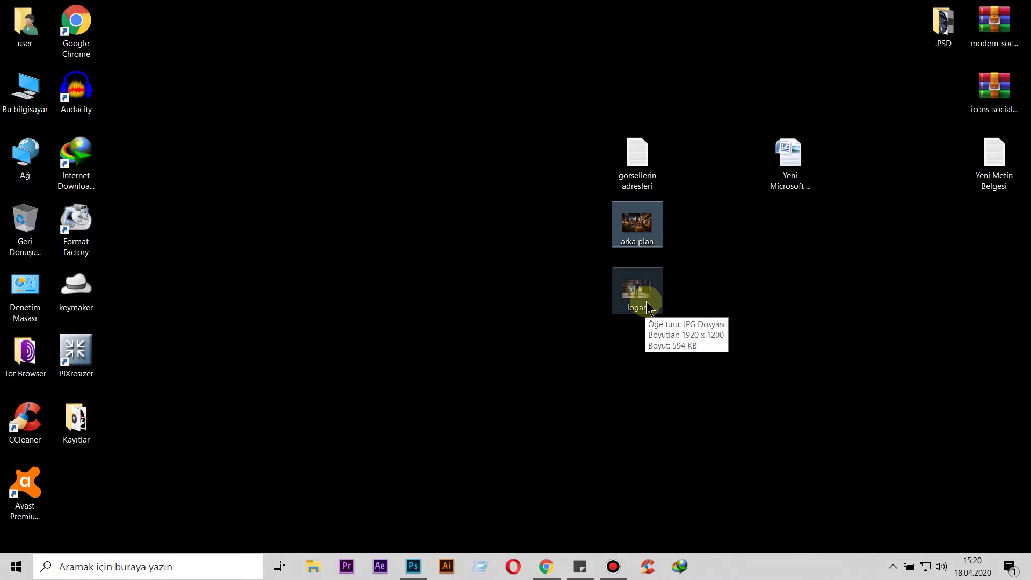
left_click(646, 306, "ctrl")
left_click(636, 224)
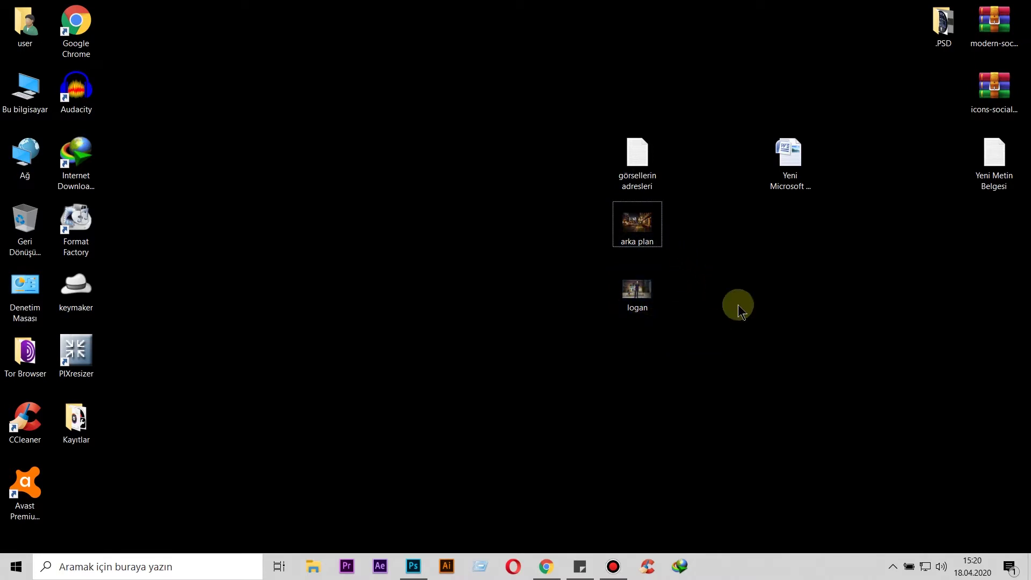
left_click(714, 215)
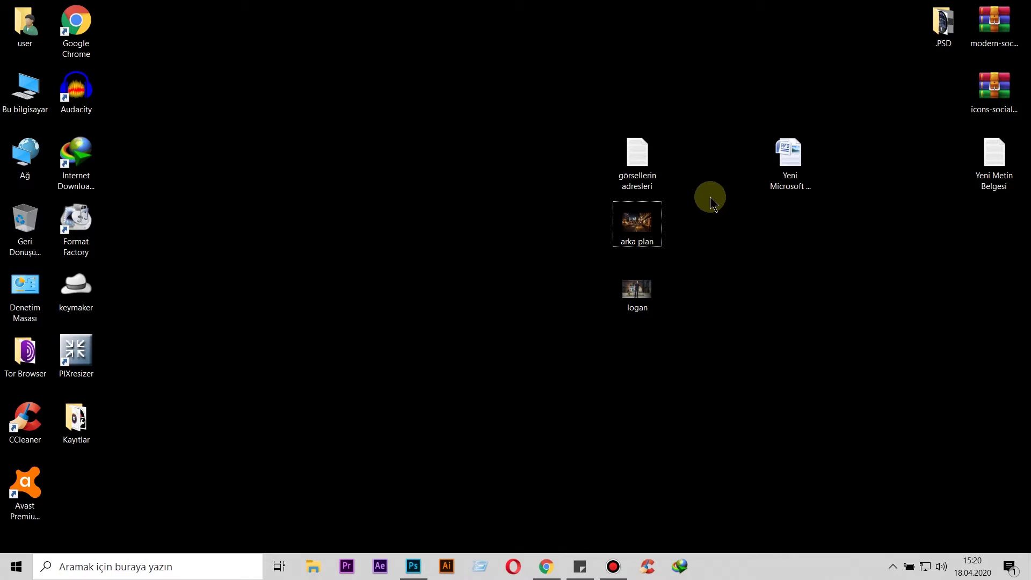
left_click_drag(709, 196, 628, 335)
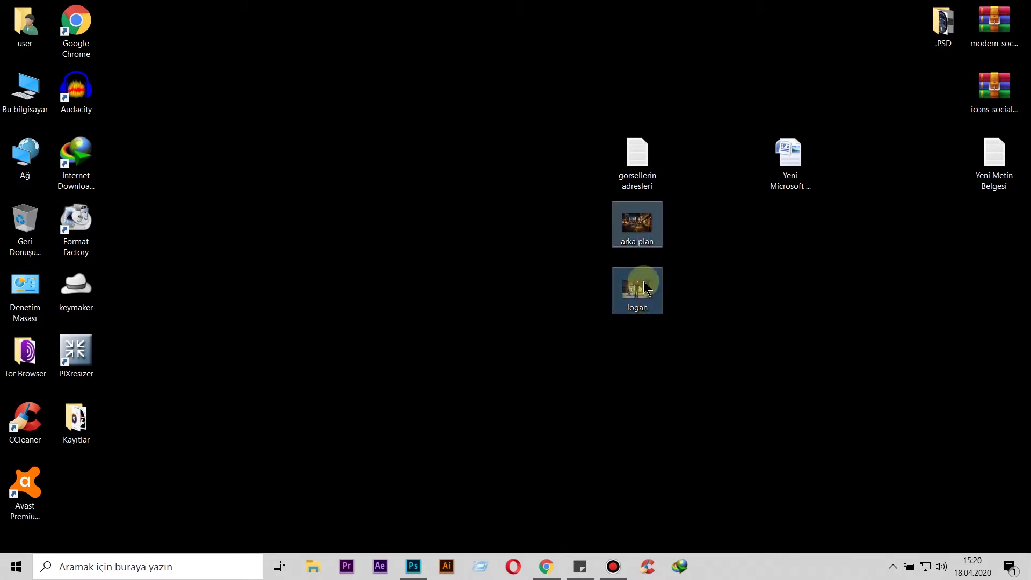
mouse_move(637, 224)
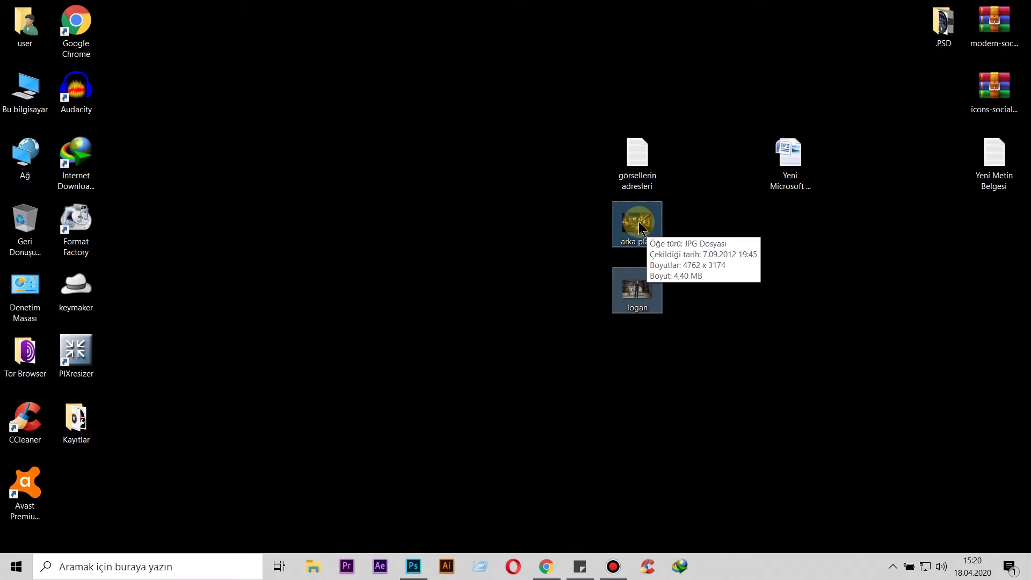
mouse_move(640, 226)
left_mouse_down()
mouse_move(634, 412)
mouse_move(618, 388)
mouse_move(435, 501)
mouse_move(414, 570)
mouse_move(432, 304)
left_mouse_up()
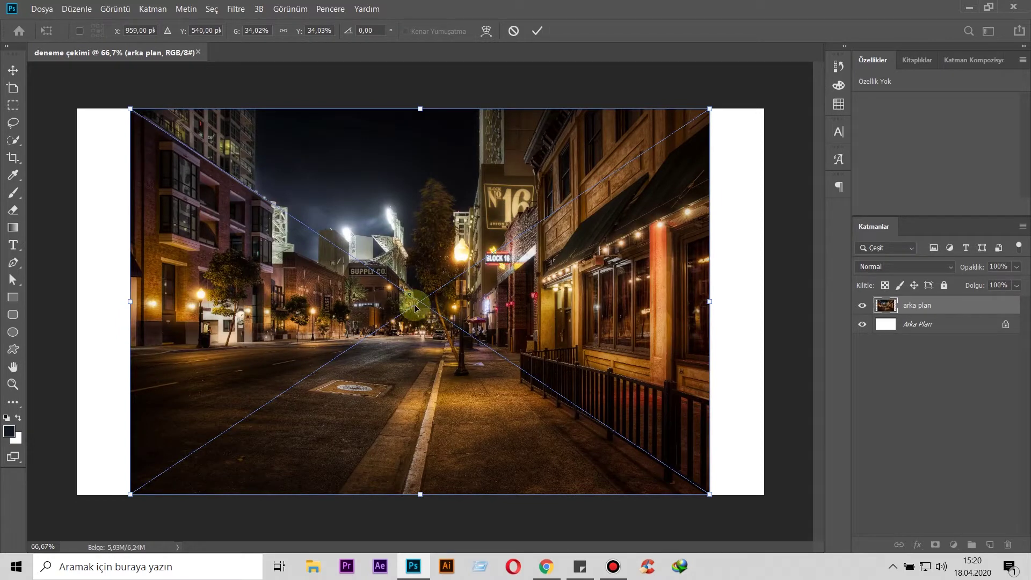
Confirm placement of the arka plan street photo, then the logan photo above it.
left_click(535, 40)
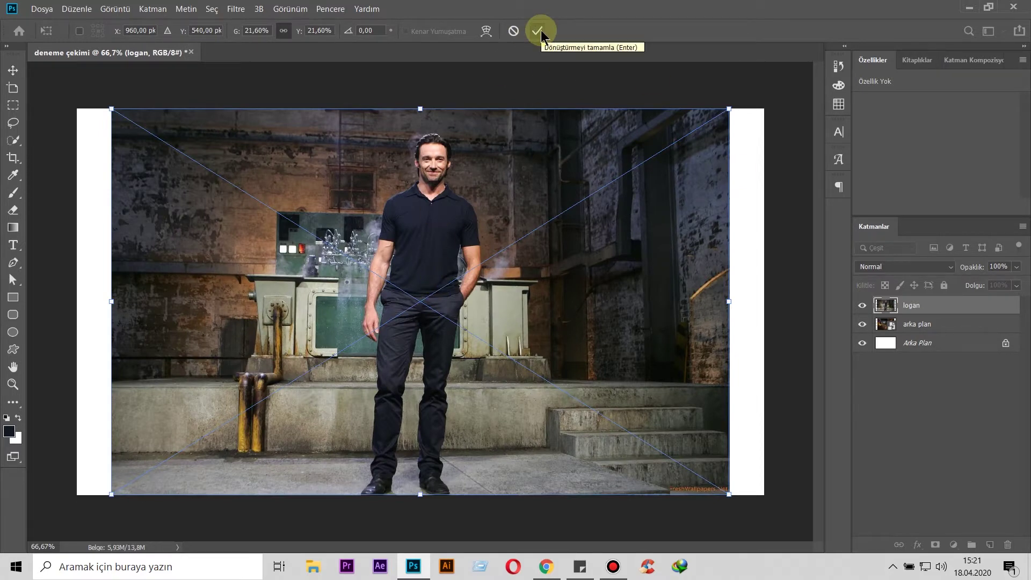
left_click(540, 30)
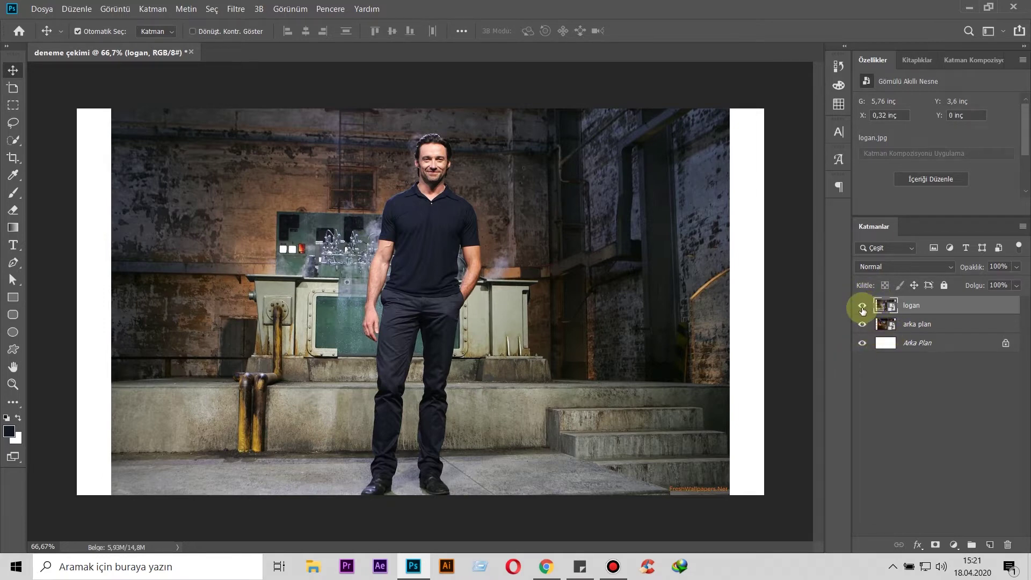
Nudge the arka plan street photo slightly right, then hide it and show logan.
left_click(863, 308)
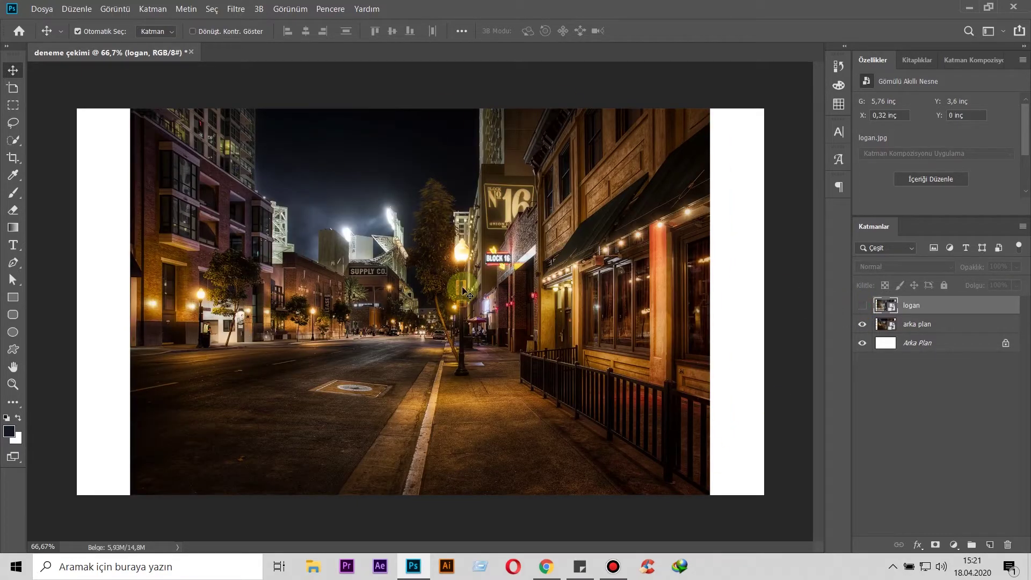
mouse_move(525, 282)
left_mouse_down()
mouse_move(597, 376)
mouse_move(481, 317)
mouse_move(540, 289)
left_mouse_up()
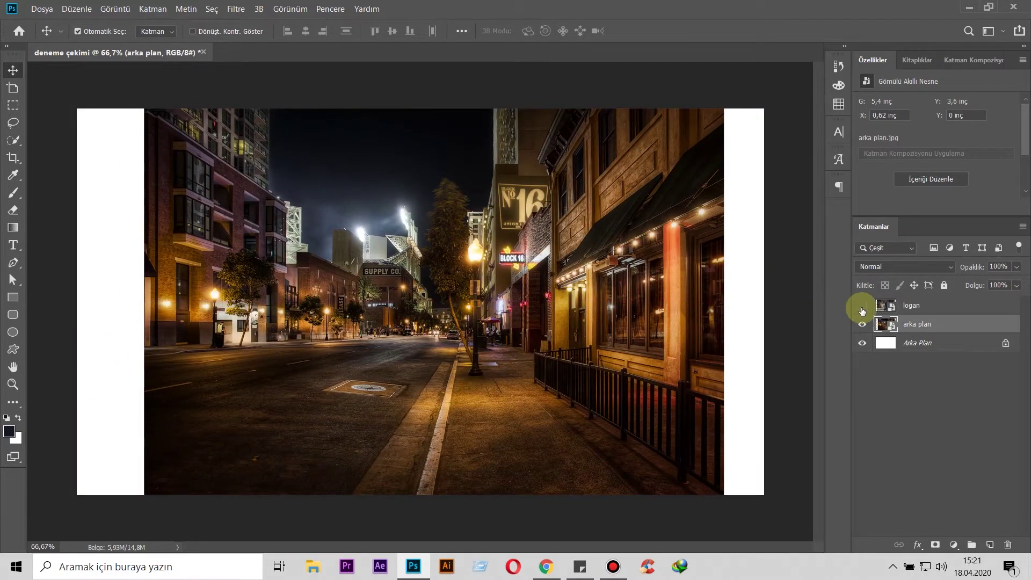
left_click(862, 306)
left_click(860, 324)
Reposition the logan photo so its top aligns with the canvas top.
mouse_move(642, 288)
left_mouse_down()
mouse_move(421, 488)
mouse_move(656, 357)
mouse_move(626, 291)
left_mouse_up()
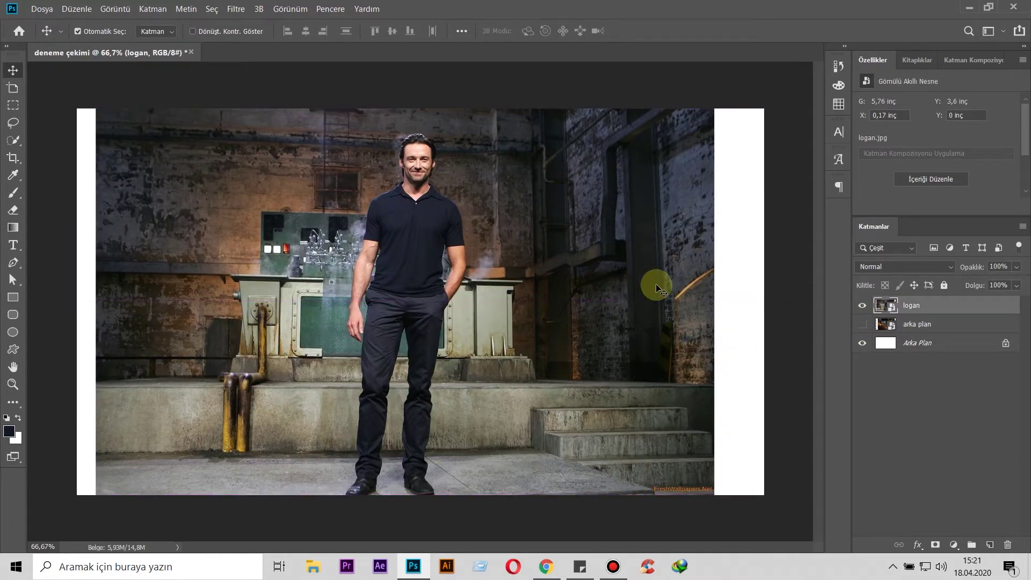
left_click_drag(656, 288, 669, 305)
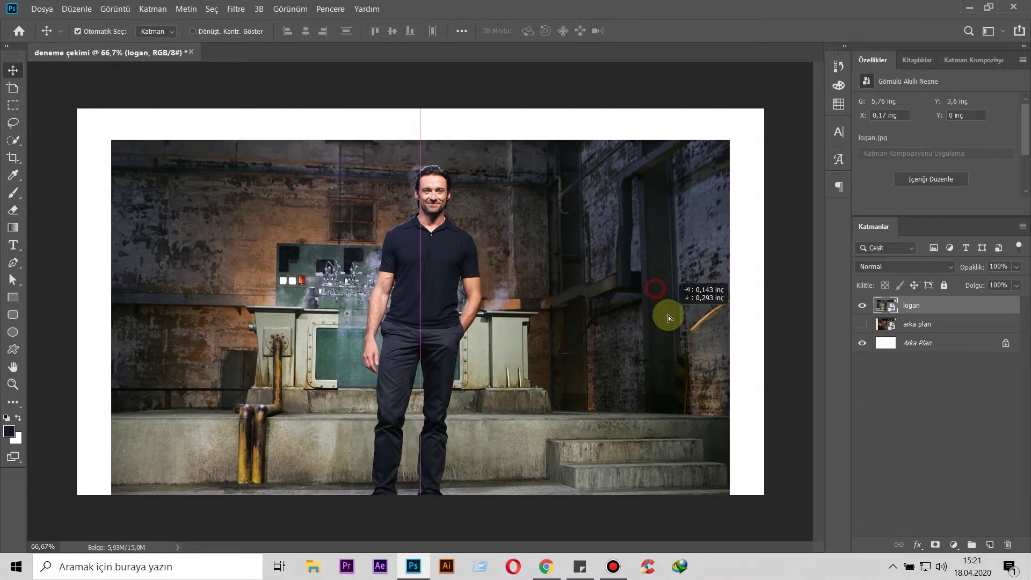
mouse_move(473, 251)
left_mouse_down()
mouse_move(476, 231)
mouse_move(457, 237)
left_mouse_up()
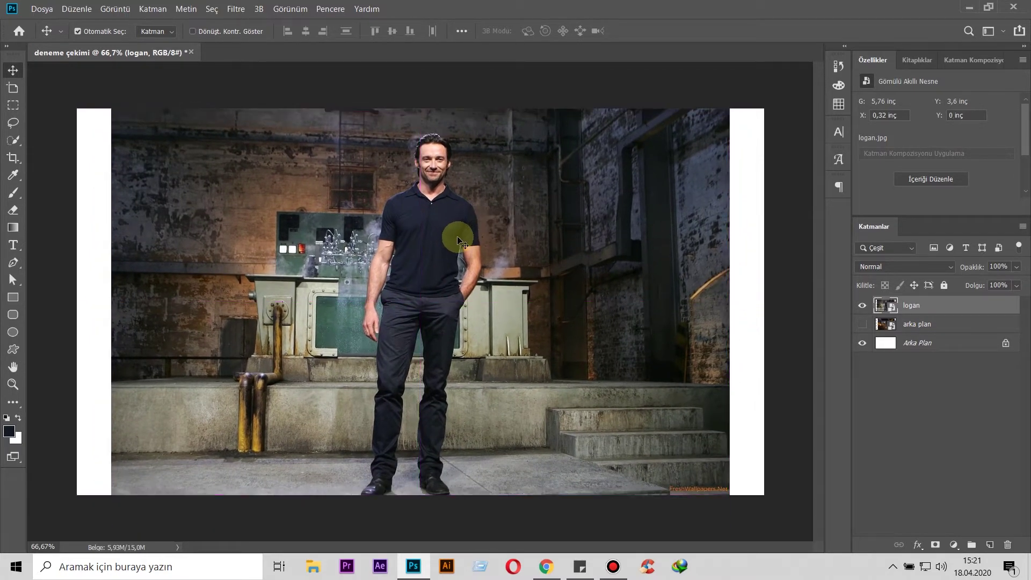
key("w")
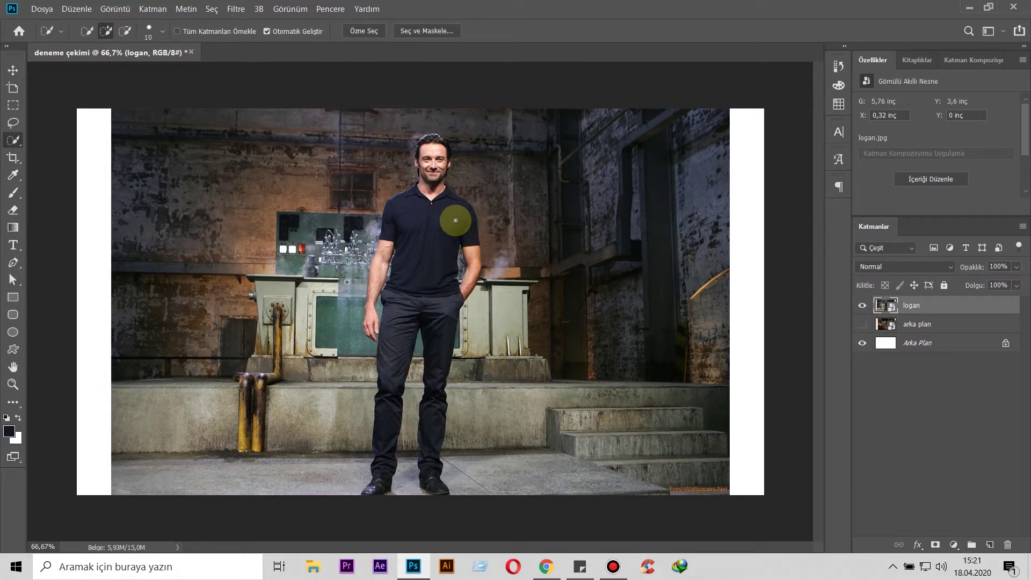
right_click(15, 142)
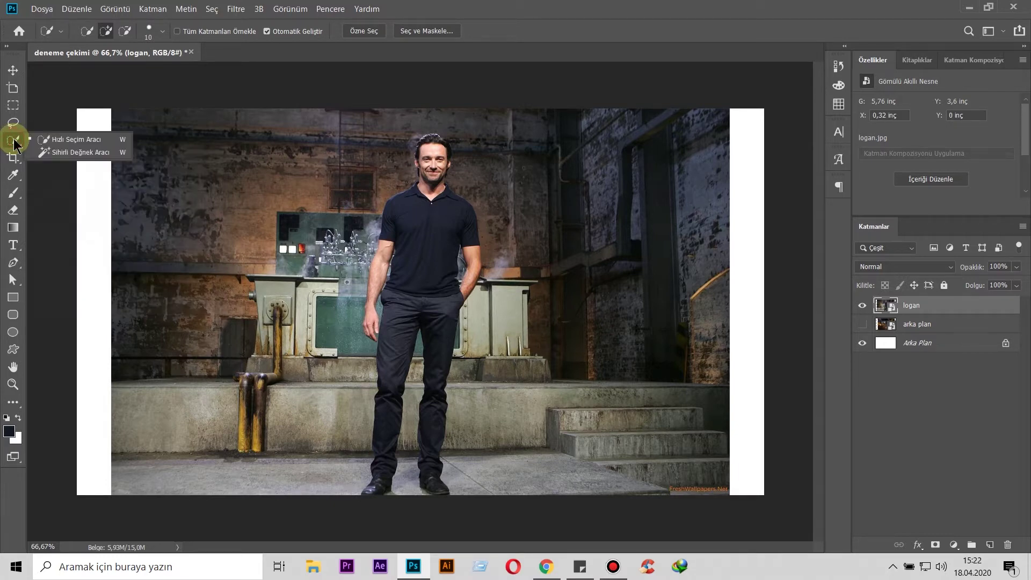
left_click(63, 141)
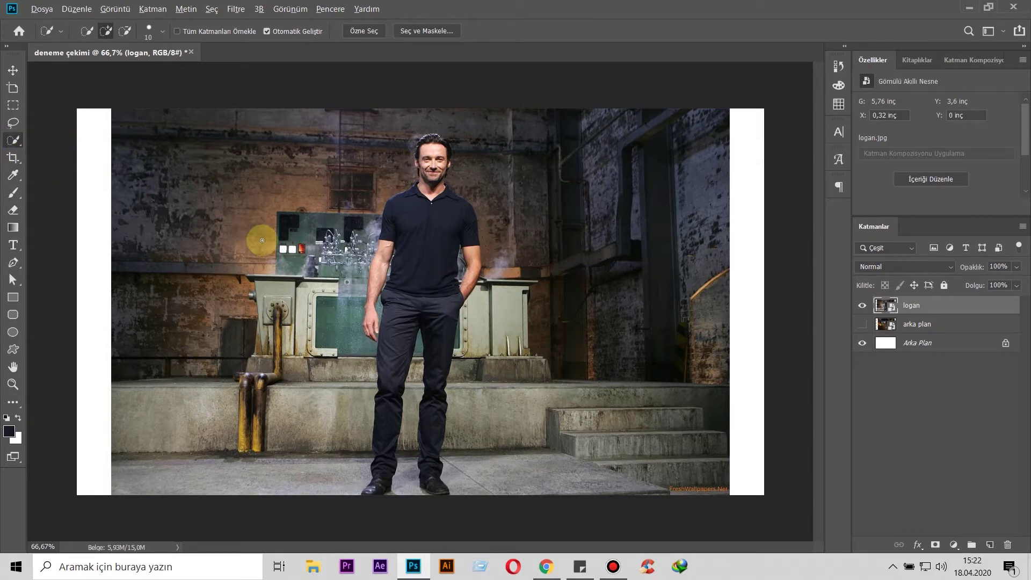
scroll(256, 235, "up", 3)
scroll(617, 245, "up", 2)
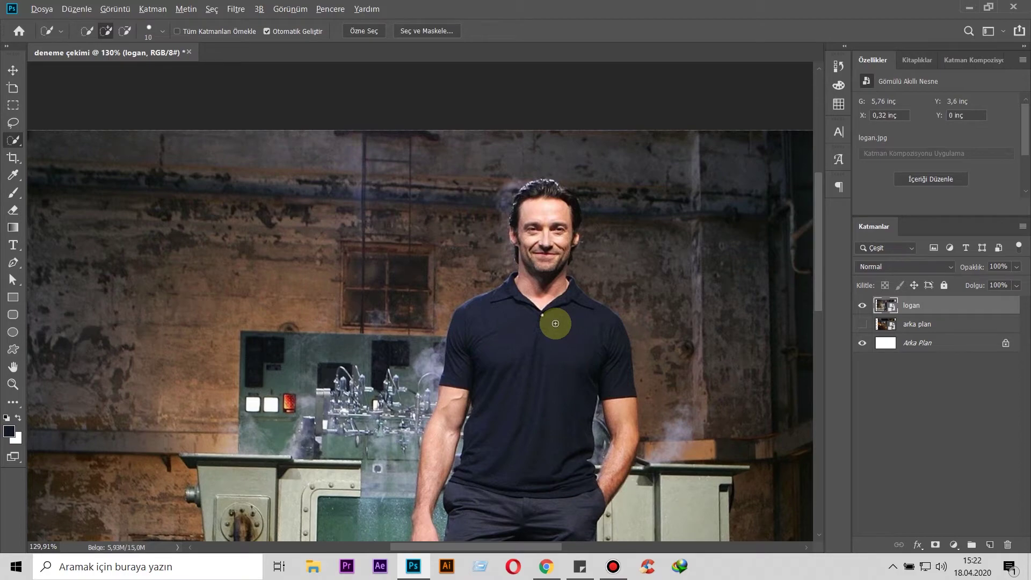
scroll(556, 323, "up", 1)
scroll(556, 324, "up", 1)
scroll(555, 324, "up", 1)
scroll(555, 323, "up", 1)
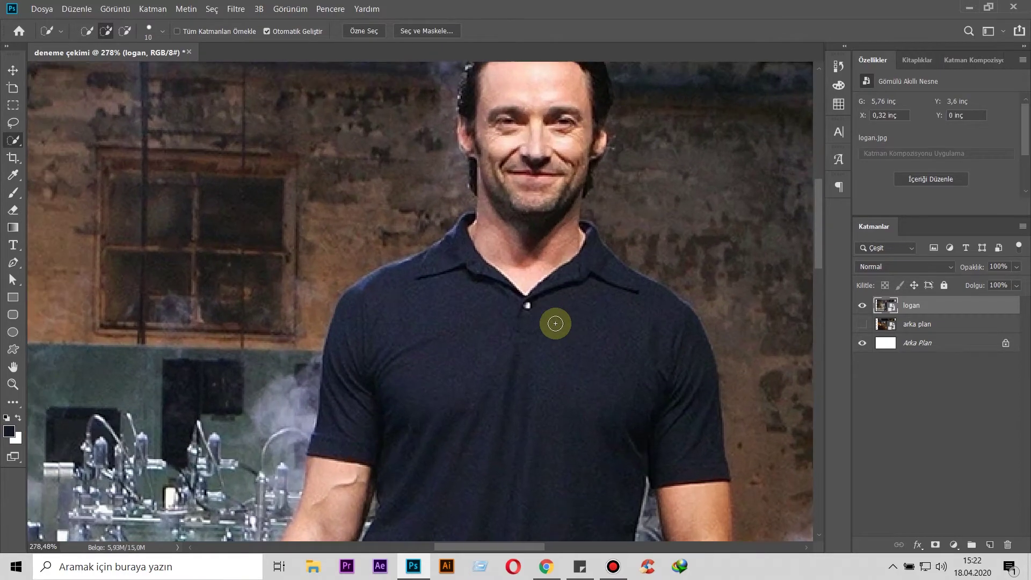
scroll(555, 324, "up", 1)
scroll(556, 323, "up", 1)
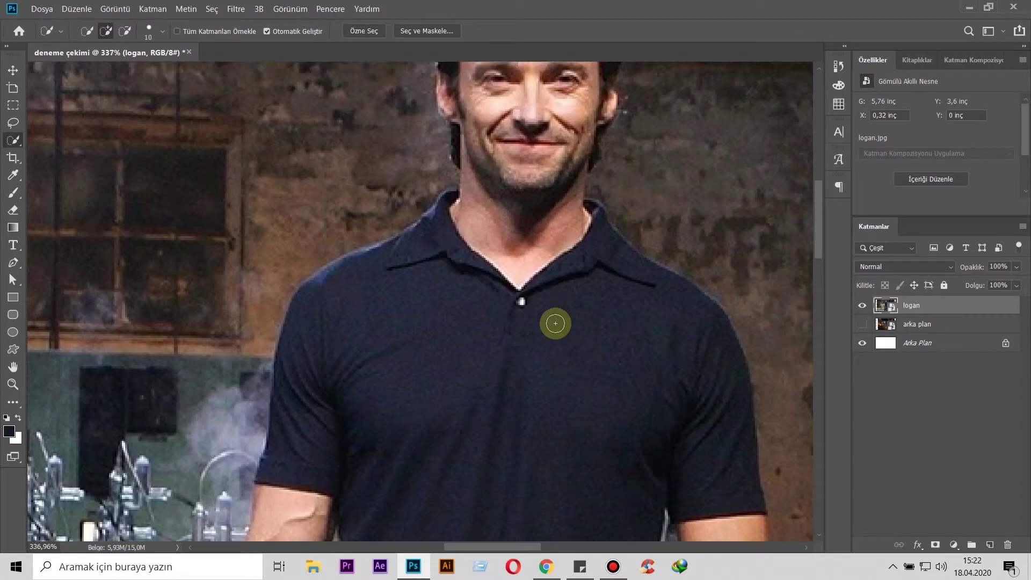
scroll(558, 301, "up", 1)
scroll(559, 302, "up", 1)
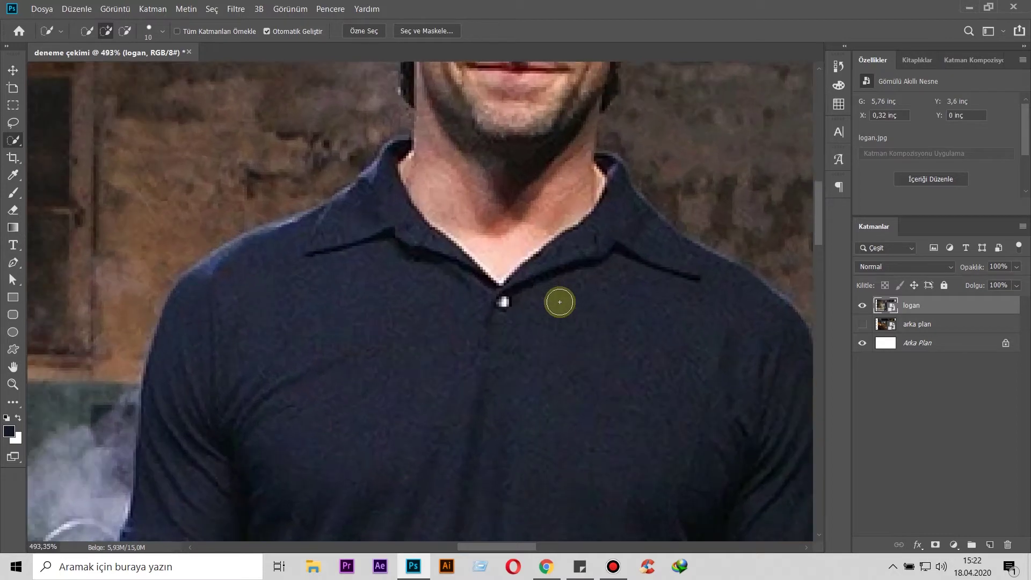
scroll(559, 302, "up", 1)
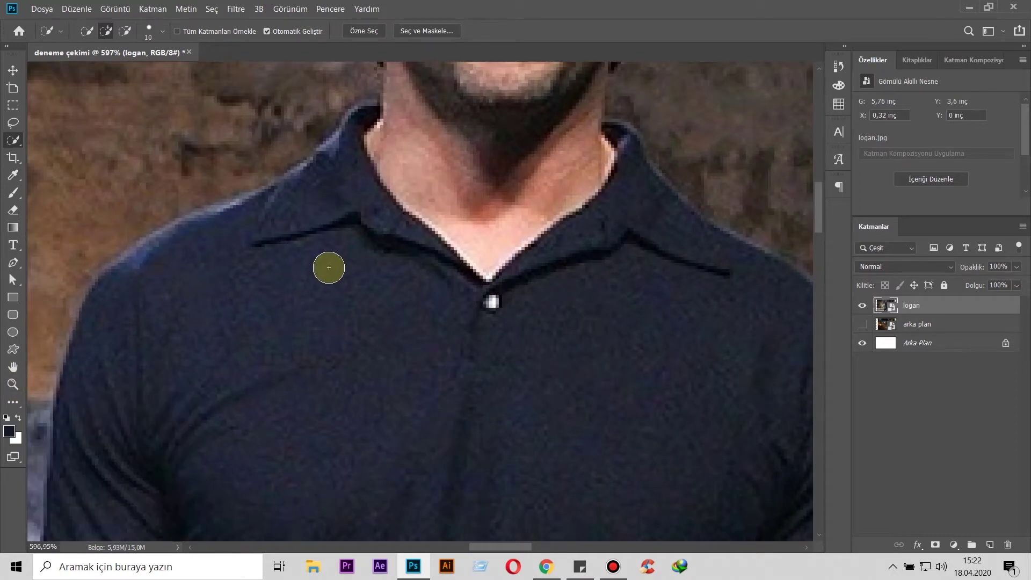
scroll(329, 267, "down", 2)
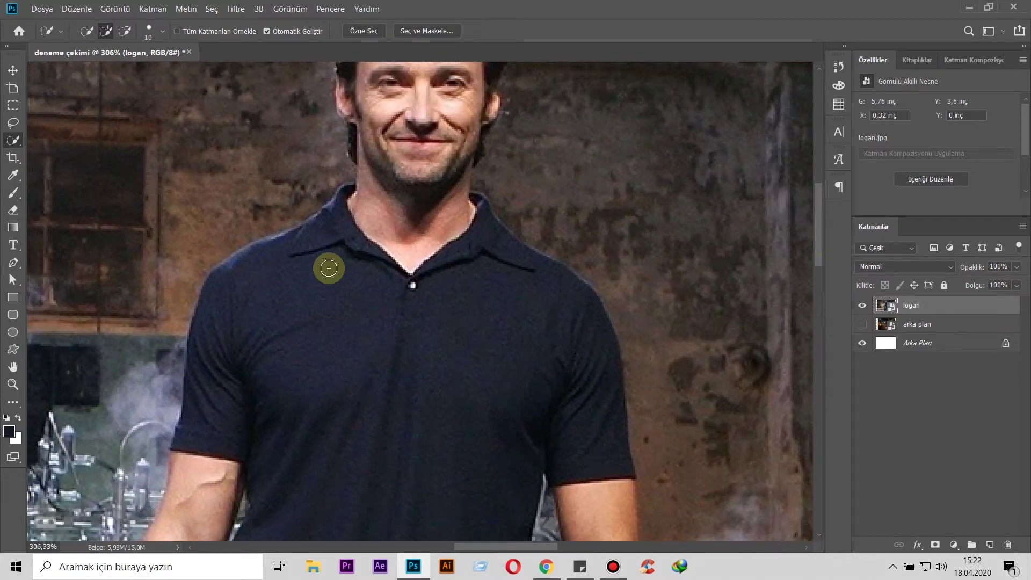
scroll(328, 267, "down", 1)
scroll(431, 361, "up", 1, "alt")
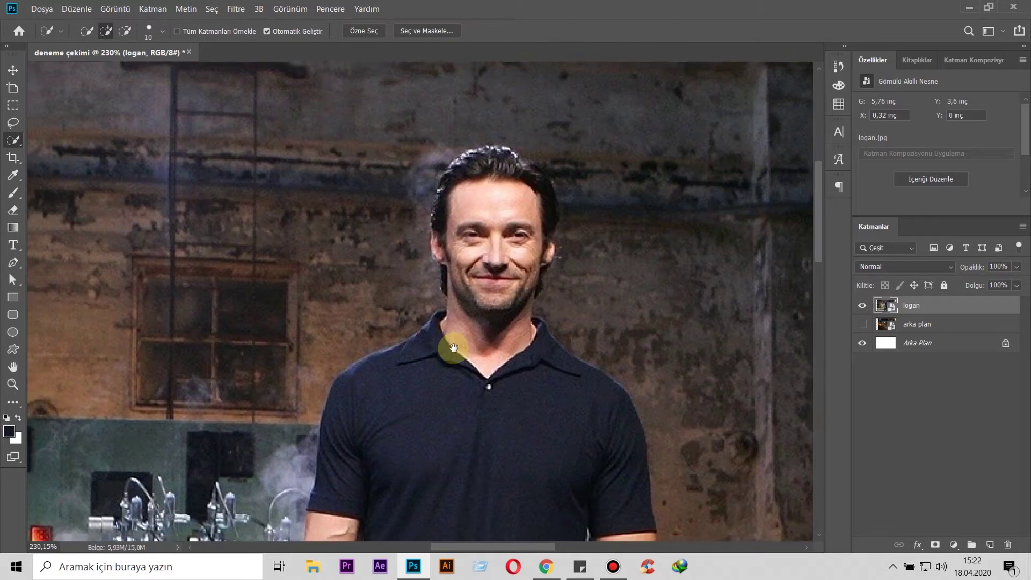
scroll(473, 347, "up", 1, "alt")
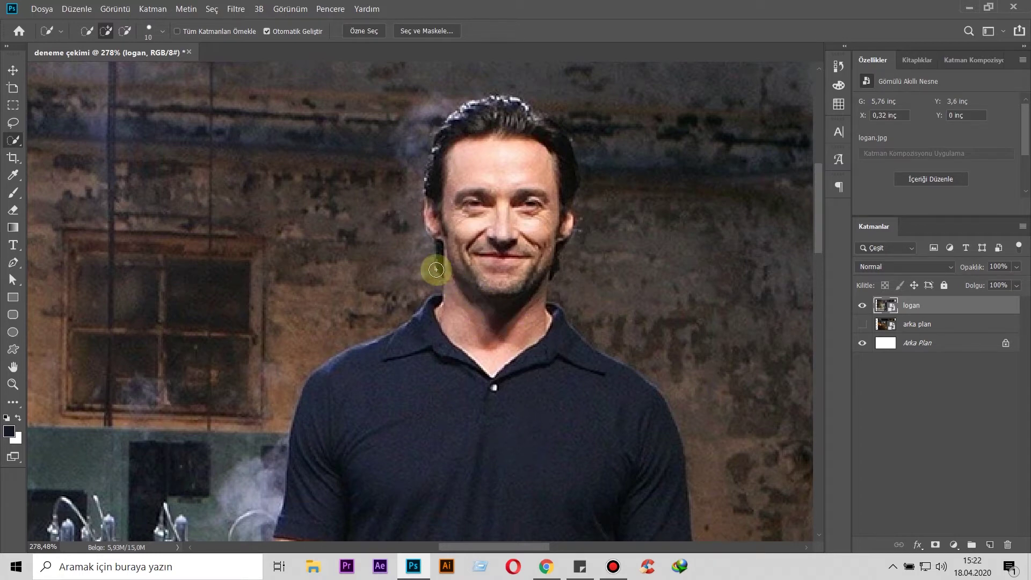
In Add mode, quick-select the man's shirt, torso, face, hair and left shoulder.
left_click(108, 34)
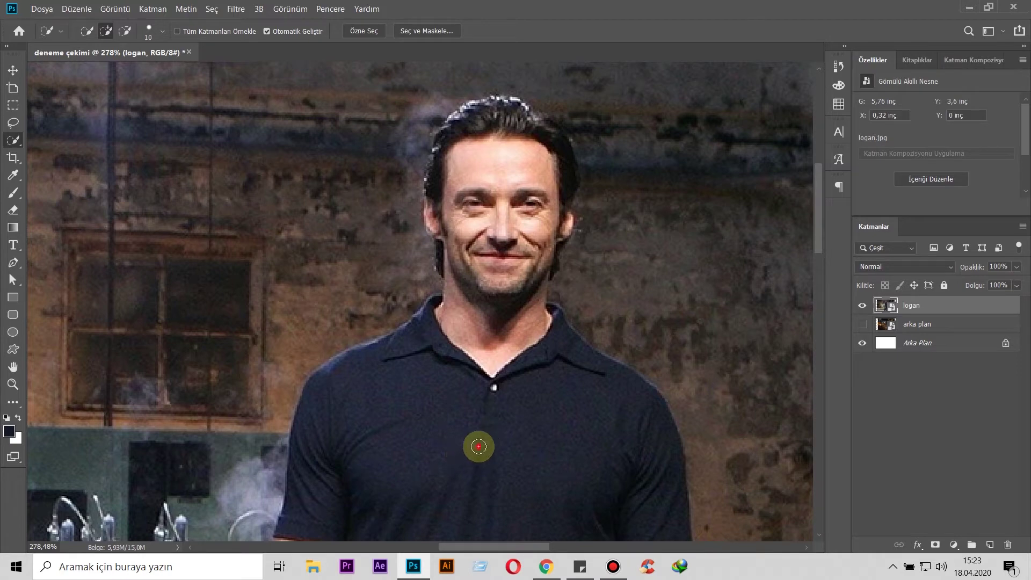
mouse_move(489, 434)
left_mouse_down()
mouse_move(503, 412)
mouse_move(501, 229)
left_mouse_up()
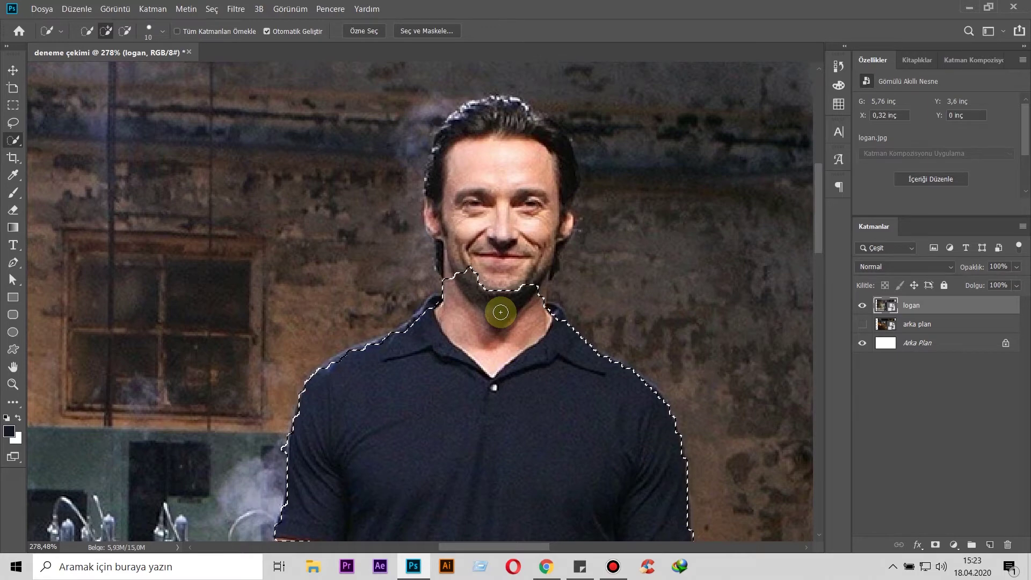
mouse_move(499, 223)
left_mouse_down()
mouse_move(488, 143)
mouse_move(492, 119)
mouse_move(505, 115)
mouse_move(498, 106)
mouse_move(465, 122)
left_mouse_up()
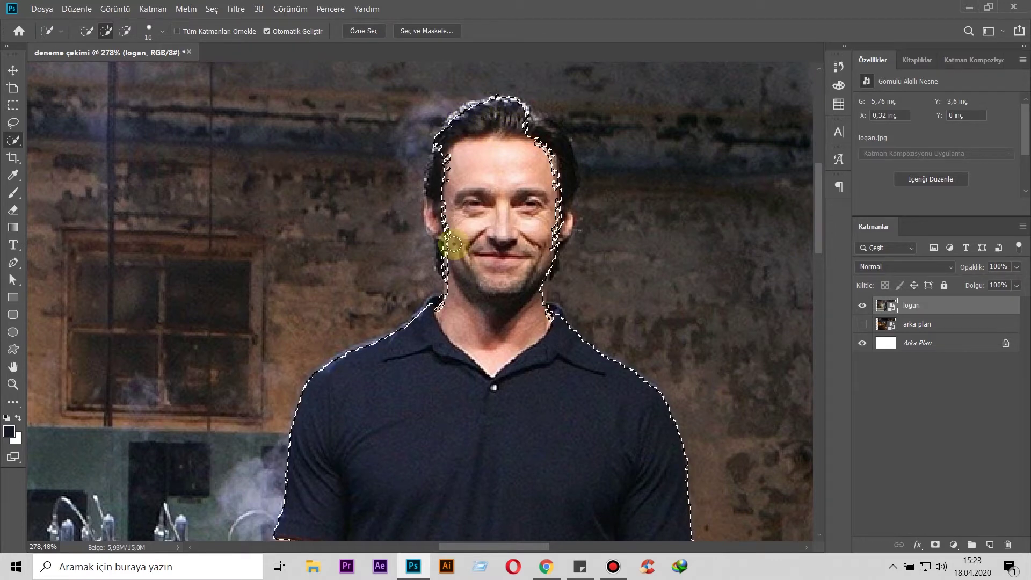
mouse_move(484, 203)
left_mouse_down()
mouse_move(529, 241)
mouse_move(491, 201)
left_mouse_up()
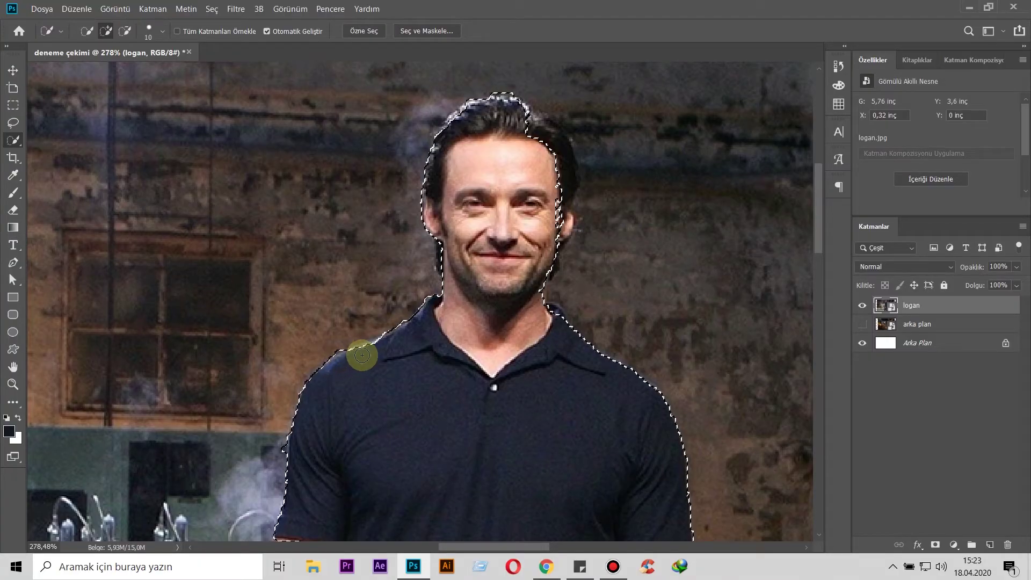
left_click_drag(375, 347, 564, 334)
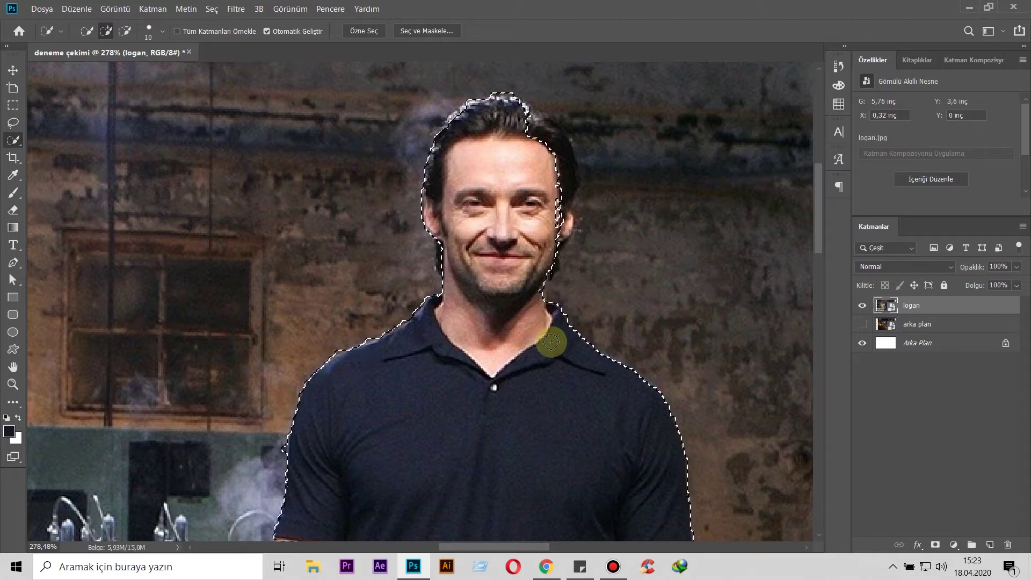
left_click_drag(545, 355, 527, 364)
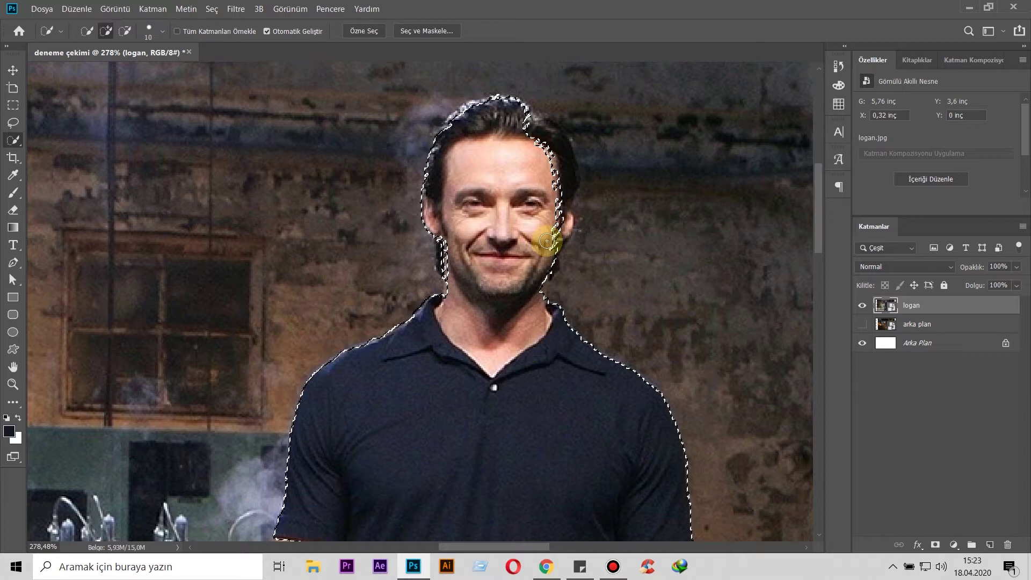
left_click_drag(563, 202, 559, 148)
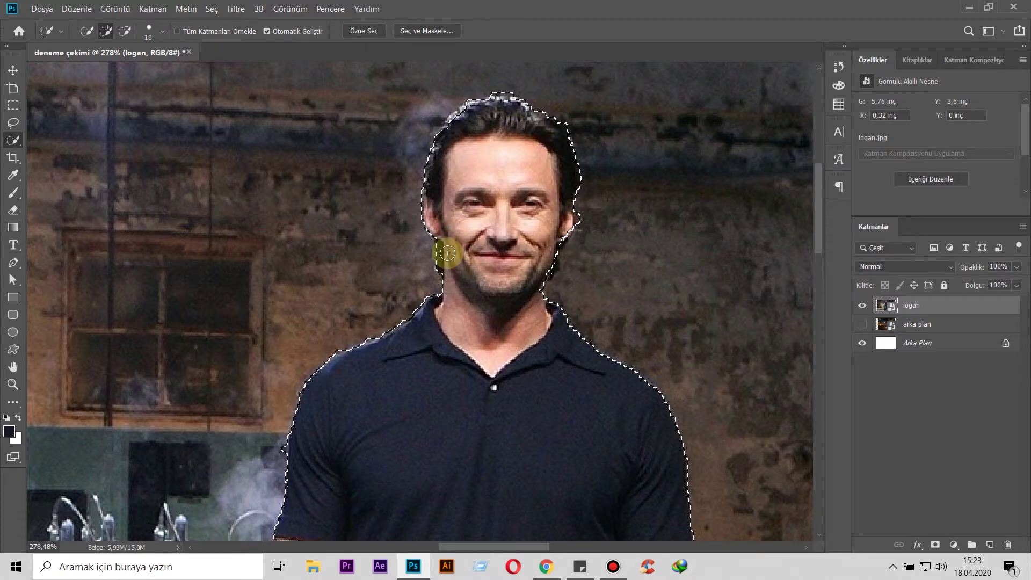
mouse_move(447, 256)
left_mouse_down()
mouse_move(445, 246)
mouse_move(452, 272)
mouse_move(473, 284)
mouse_move(461, 299)
mouse_move(482, 258)
left_mouse_up()
Add the man's arms and right armpit to the selection.
scroll(482, 259, "down", 2)
left_click_drag(530, 346, 525, 276)
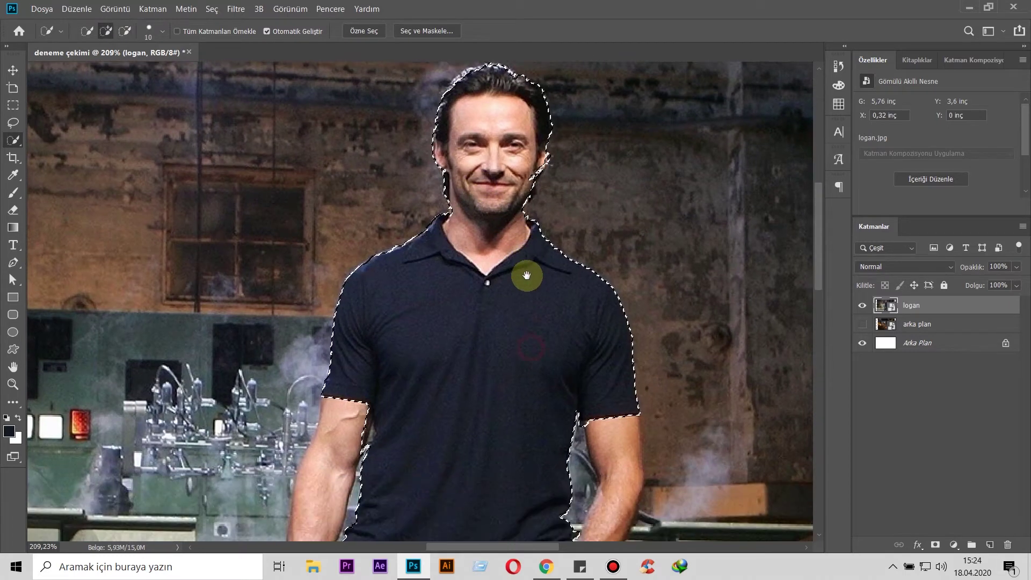
mouse_move(569, 344)
left_mouse_down()
mouse_move(607, 400)
mouse_move(598, 395)
mouse_move(581, 414)
mouse_move(569, 391)
mouse_move(570, 400)
mouse_move(571, 387)
mouse_move(620, 427)
left_mouse_up()
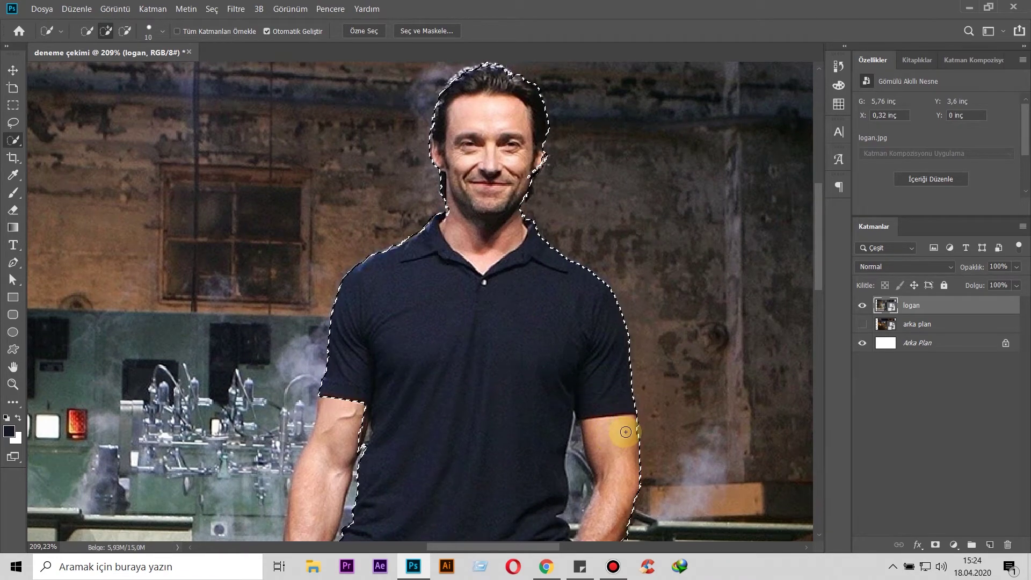
left_click_drag(534, 384, 530, 276)
left_click_drag(363, 280, 346, 302)
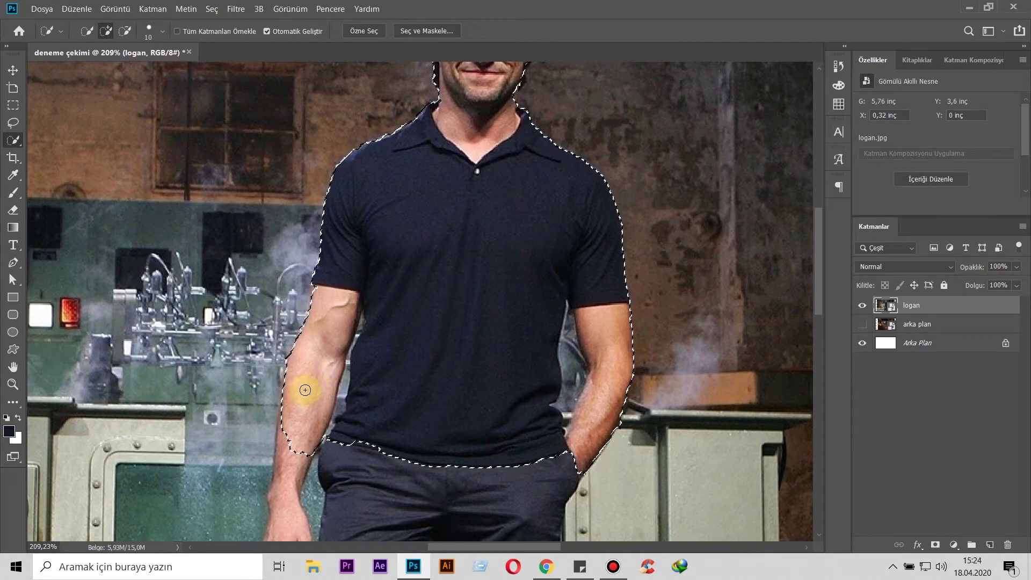
left_click_drag(324, 393, 337, 301)
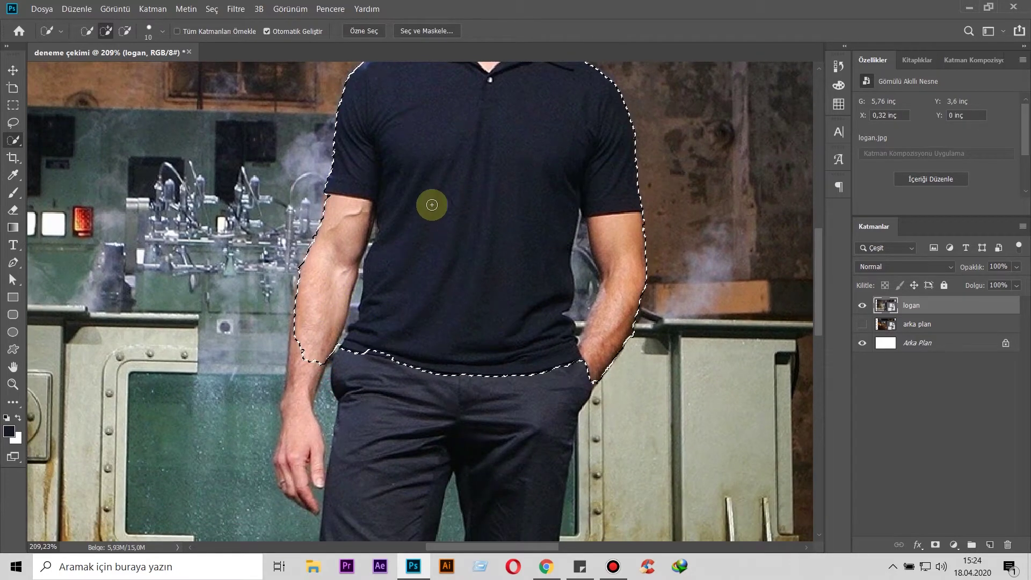
Extend the selection down both trouser legs to the shoes.
scroll(490, 317, "up", 3)
scroll(490, 319, "down", 2)
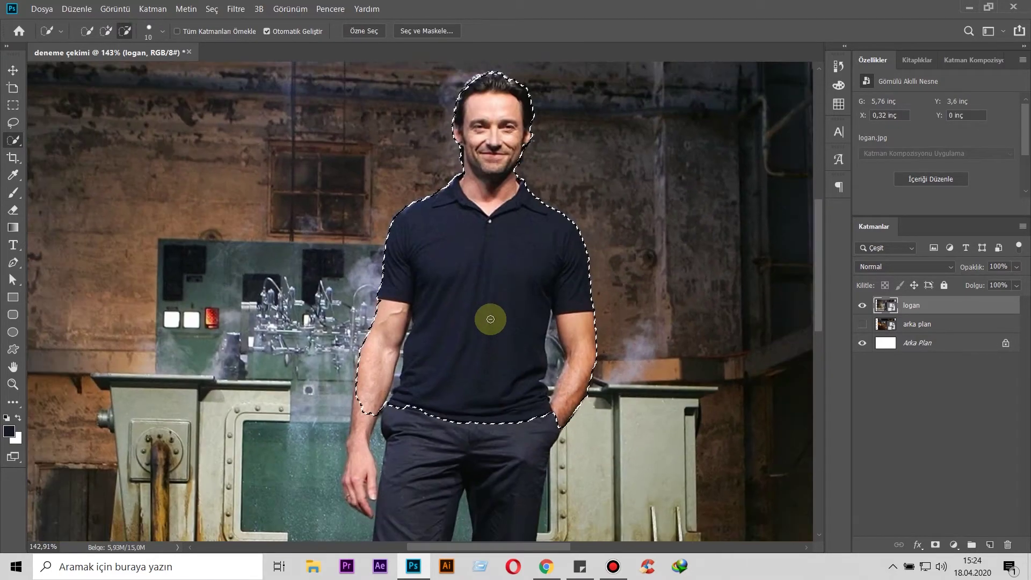
scroll(509, 359, "up", 1)
scroll(486, 410, "down", 2)
scroll(487, 411, "down", 1)
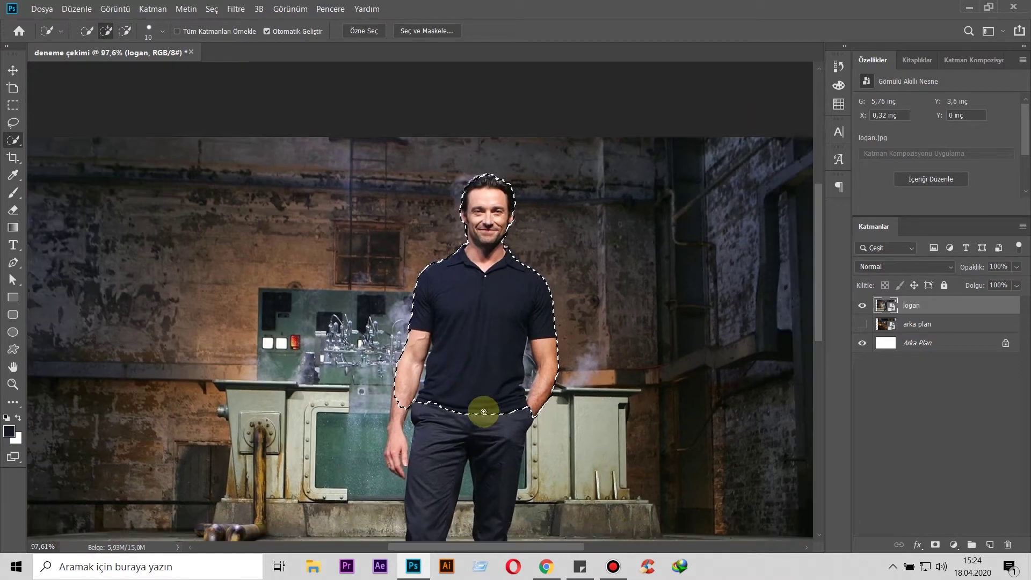
scroll(499, 333, "down", 1)
scroll(513, 266, "down", 1)
mouse_move(470, 264)
left_mouse_down()
mouse_move(458, 426)
mouse_move(479, 392)
left_mouse_up()
scroll(481, 322, "down", 3)
mouse_move(468, 304)
left_mouse_down()
mouse_move(456, 357)
mouse_move(472, 449)
left_mouse_up()
key("alt")
left_click_drag(532, 299, 510, 410)
Add the wrist and fingers, then review the selection from head to legs.
mouse_move(471, 184)
left_mouse_down()
mouse_move(533, 260)
mouse_move(543, 335)
left_mouse_up()
key("alt")
scroll(544, 335, "up", 3)
left_click_drag(504, 279, 503, 299)
left_click_drag(490, 339, 483, 369)
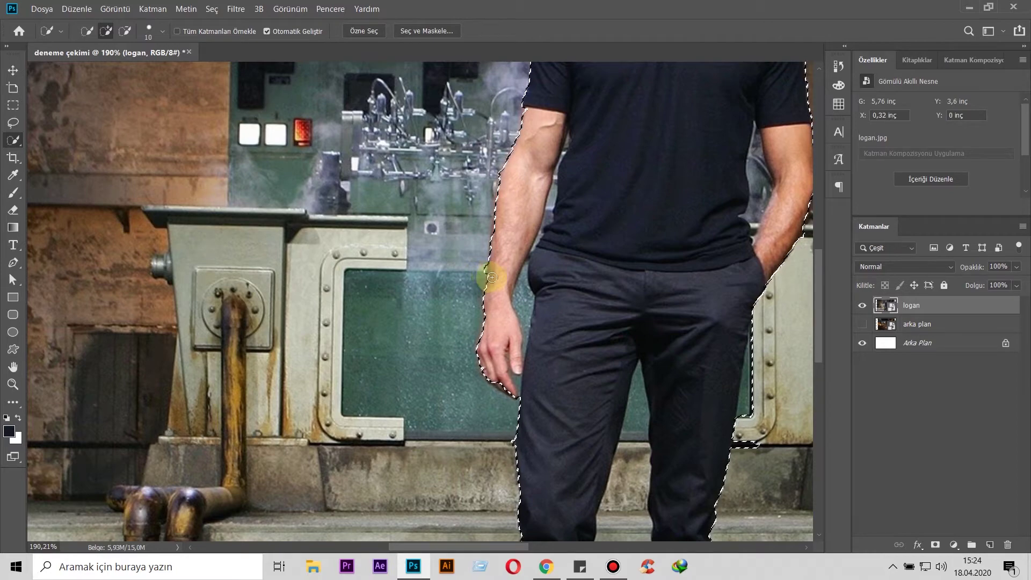
key("alt")
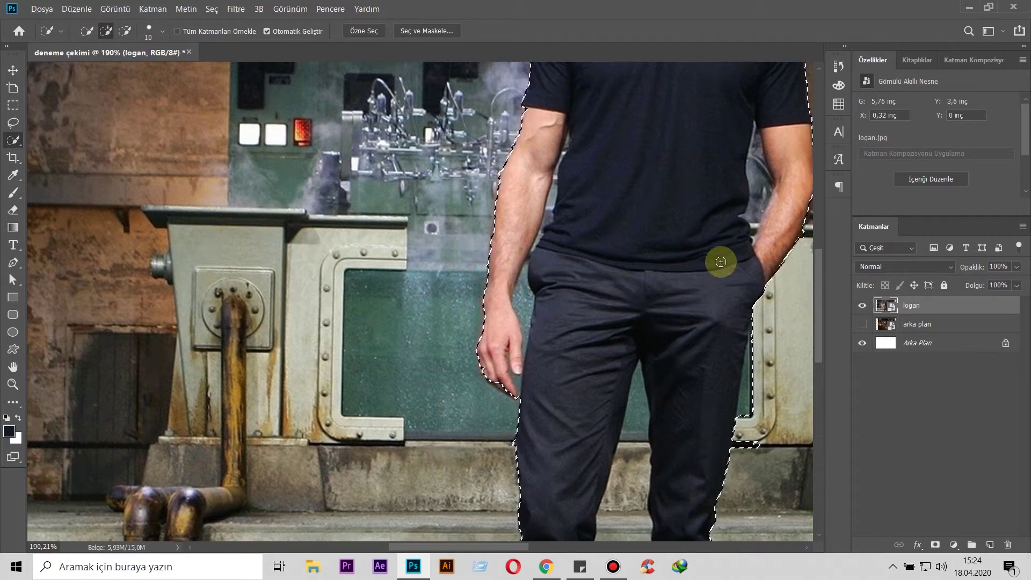
left_click_drag(722, 210, 594, 383)
left_click_drag(553, 193, 570, 296)
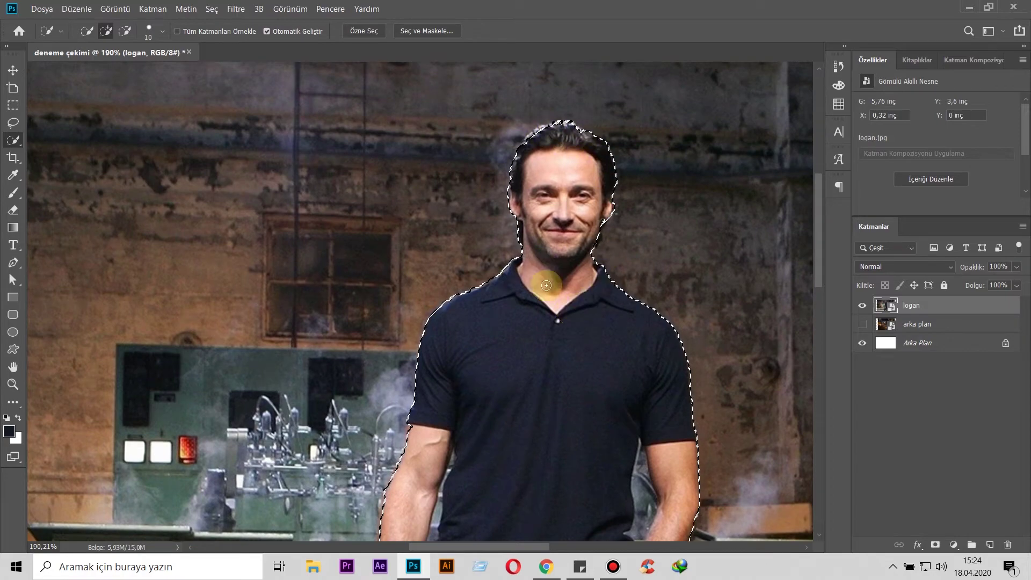
left_click_drag(563, 452, 575, 127)
left_click_drag(585, 343, 598, 214)
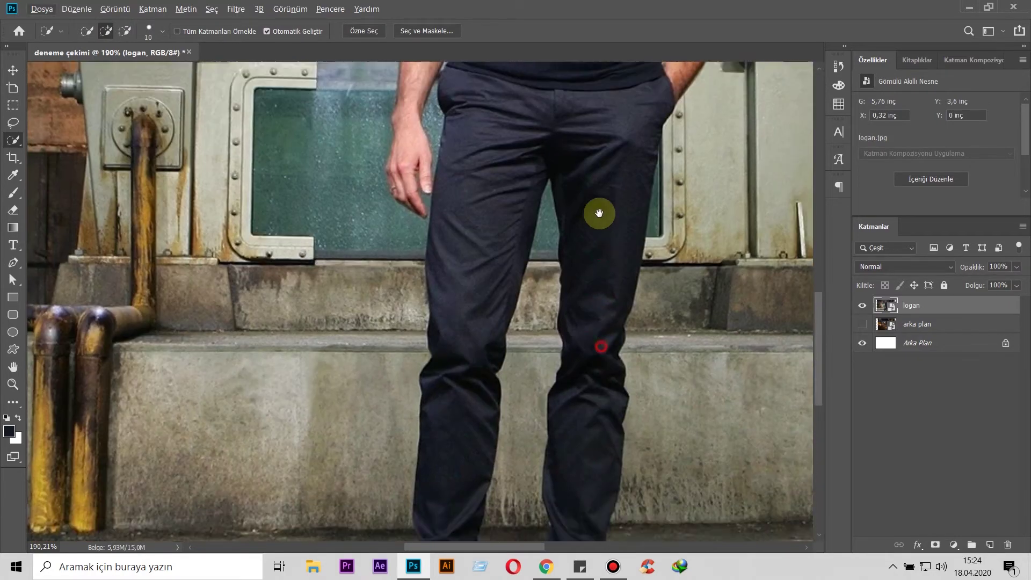
scroll(577, 308, "down", 3)
scroll(577, 308, "down", 2)
scroll(634, 264, "up", 2)
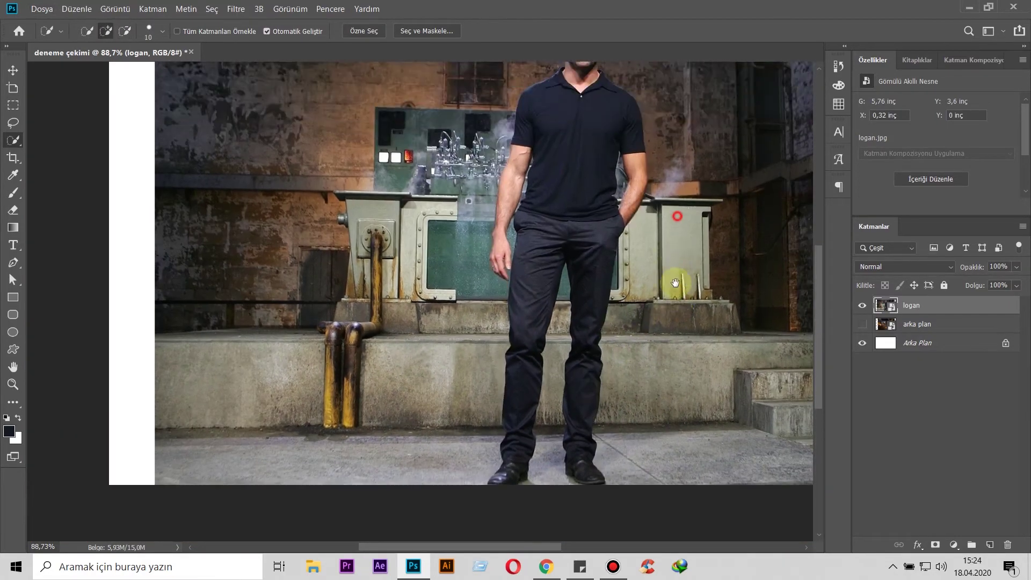
scroll(675, 286, "up", 1)
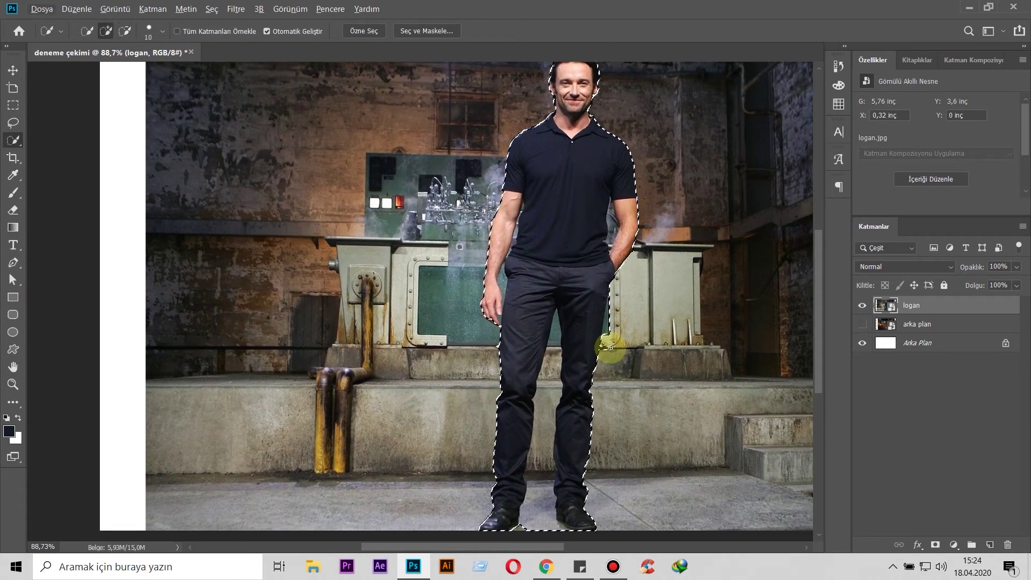
left_click(618, 348)
left_click(618, 350, "alt")
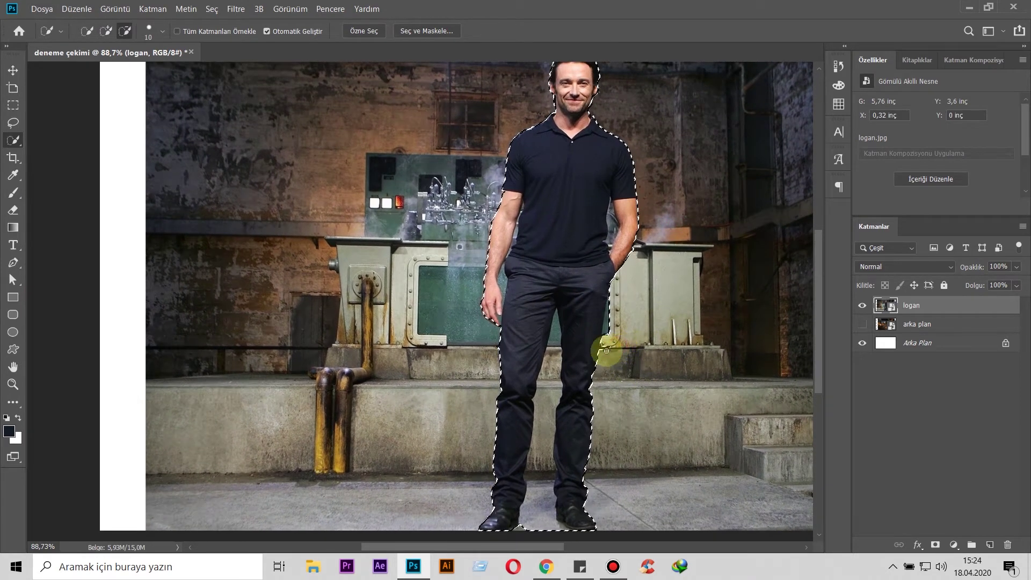
left_click(935, 544)
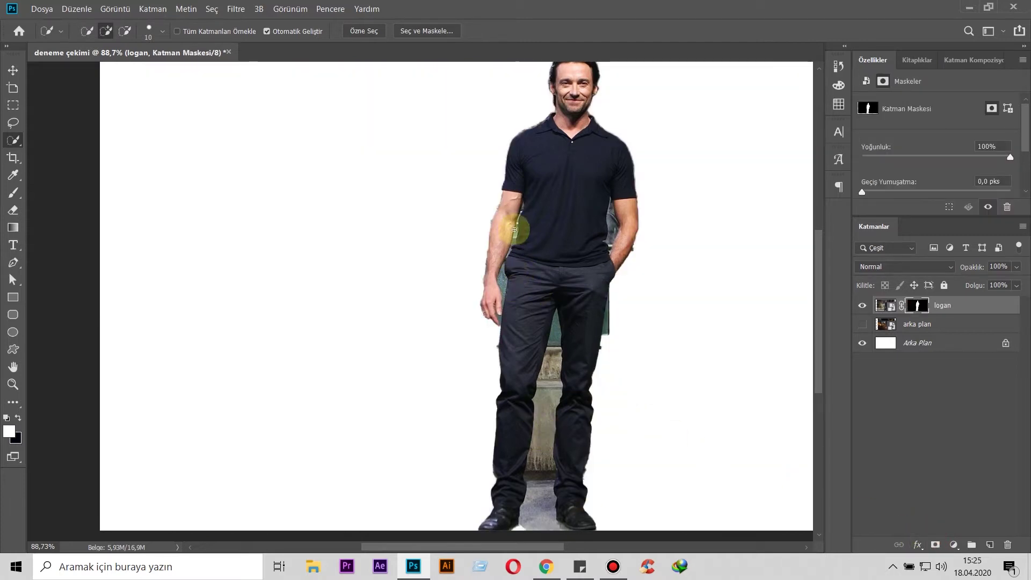
left_click_drag(722, 227, 701, 272)
scroll(661, 255, "up", 3)
scroll(596, 292, "down", 3)
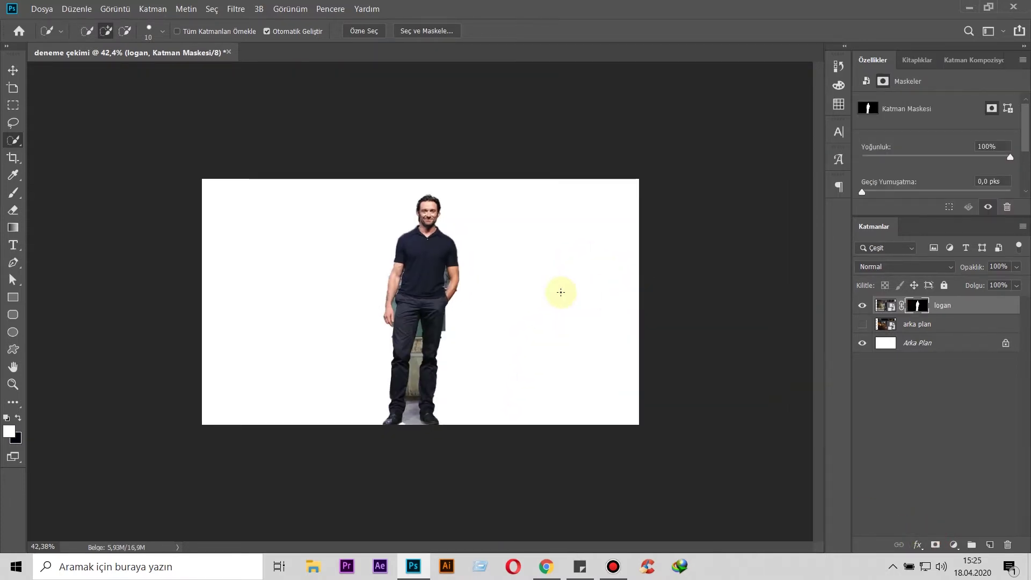
scroll(447, 313, "up", 3)
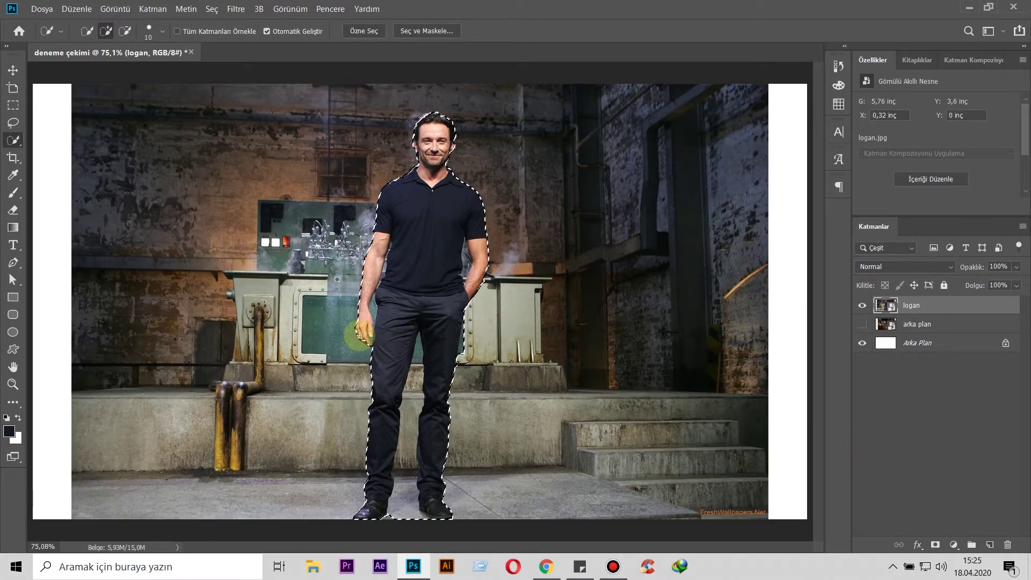
Subtract the background gap between the man's legs from the selection.
scroll(479, 460, "up", 3)
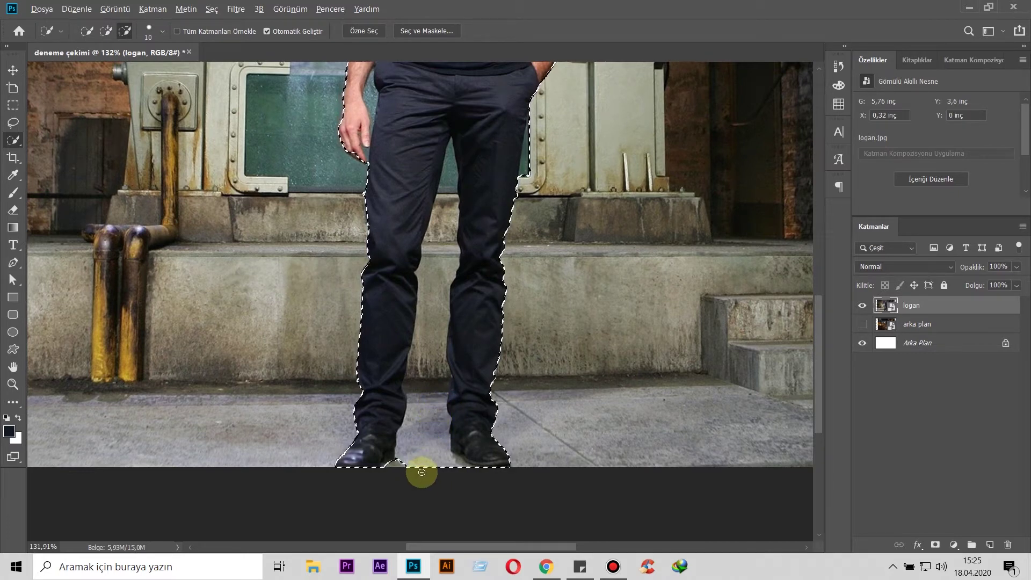
left_click_drag(428, 368, 442, 270)
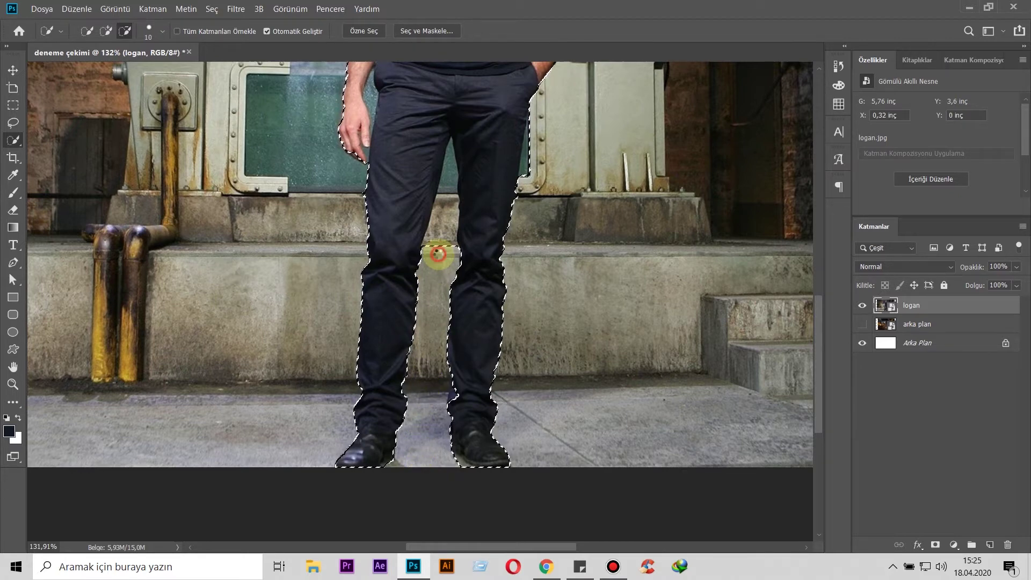
left_click_drag(438, 235, 461, 397)
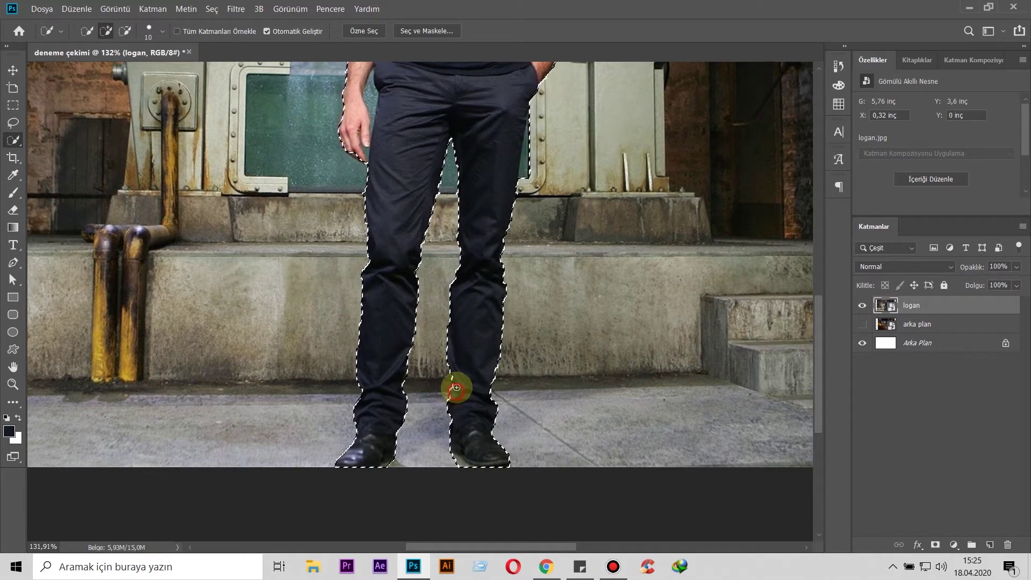
left_click_drag(489, 226, 496, 377)
scroll(515, 361, "up", 4)
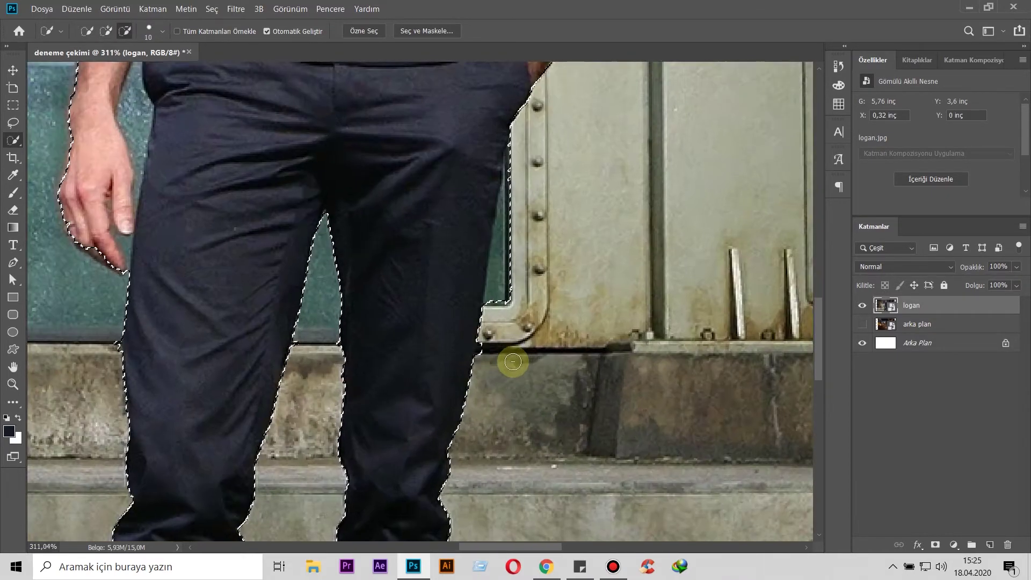
scroll(502, 249, "up", 3)
left_click_drag(508, 268, 504, 252)
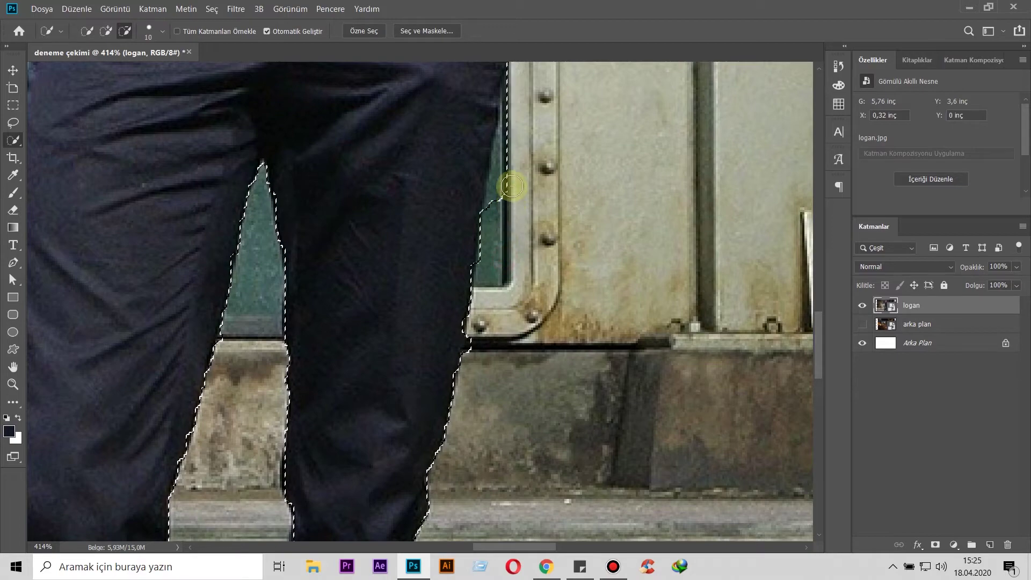
Subtract the background gap between the man's arm and trousers.
mouse_move(555, 180)
left_mouse_down()
mouse_move(555, 391)
mouse_move(543, 471)
left_mouse_up()
left_click_drag(504, 156, 502, 352)
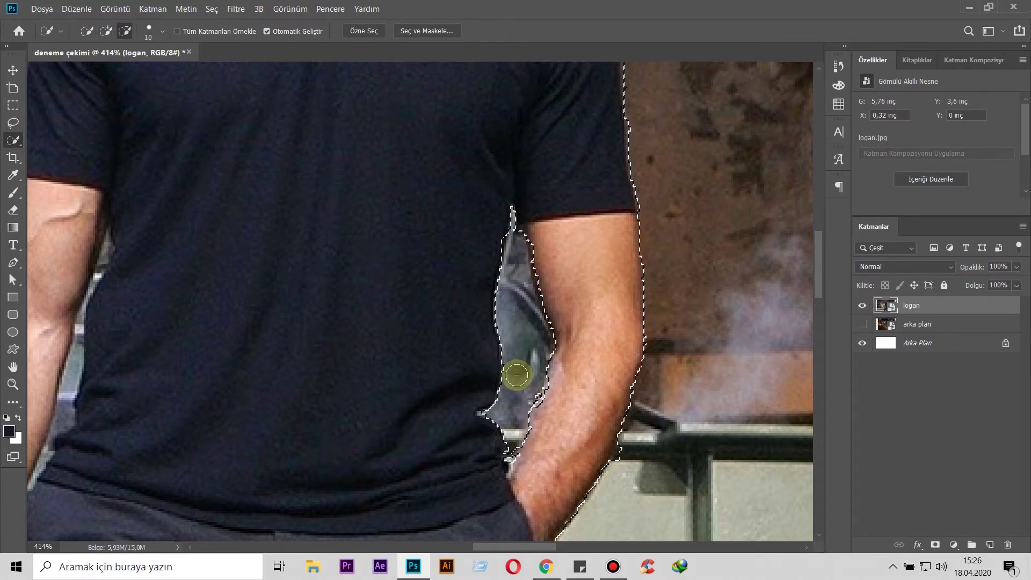
scroll(695, 299, "up", 5)
scroll(663, 362, "up", 5)
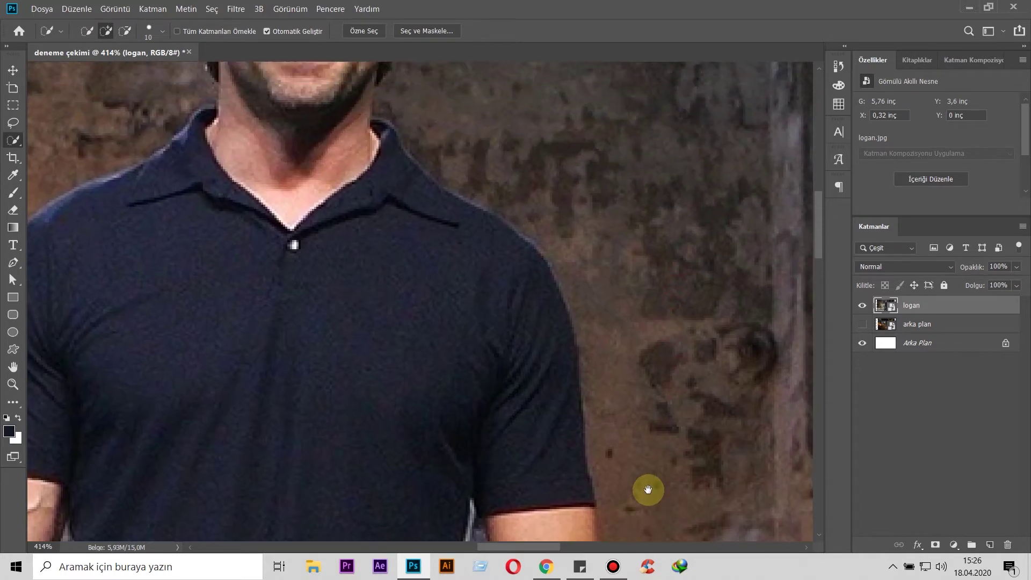
scroll(649, 488, "up", 5)
scroll(589, 361, "up", 1)
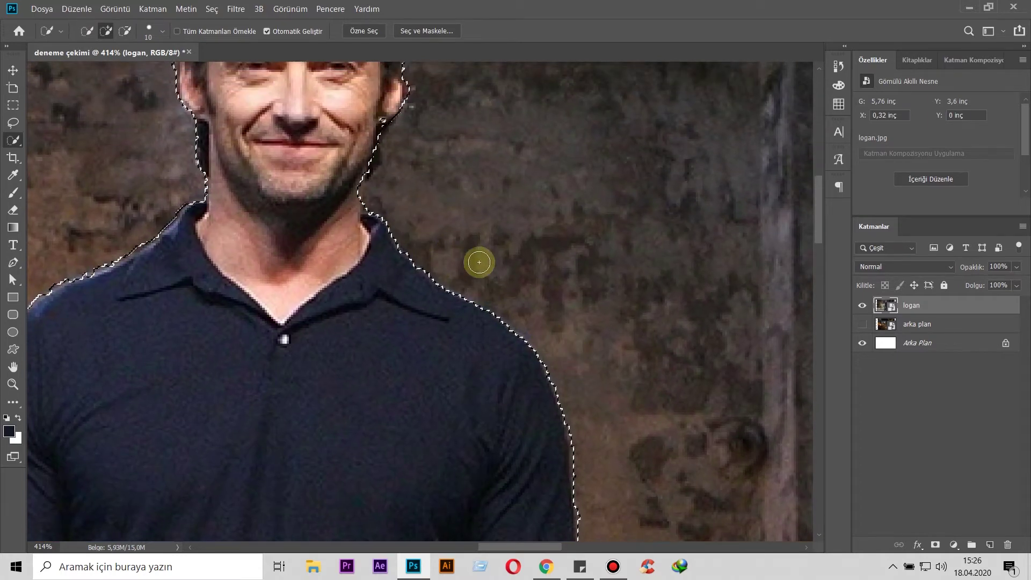
scroll(601, 409, "down", 5)
scroll(601, 267, "down", 3)
scroll(616, 224, "down", 2)
scroll(617, 224, "down", 2)
scroll(496, 311, "down", 3)
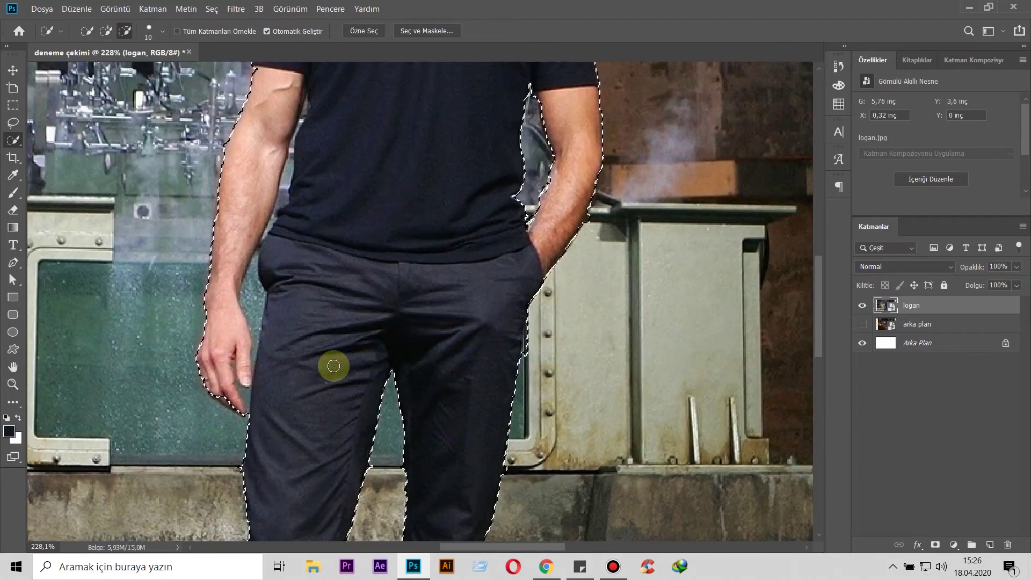
scroll(334, 379, "left", 2)
scroll(380, 361, "left", 1)
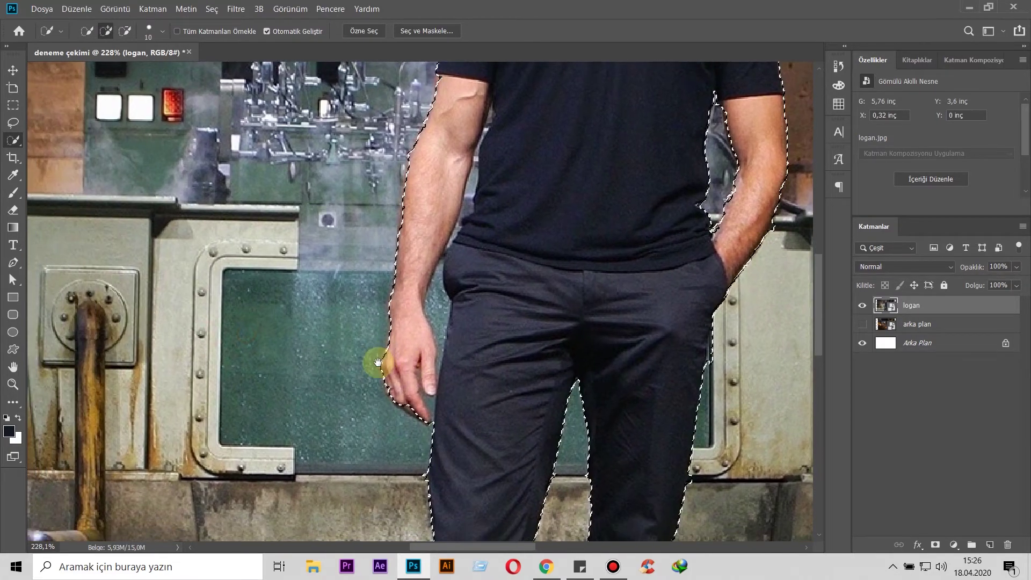
scroll(447, 380, "up", 2)
scroll(448, 380, "up", 2)
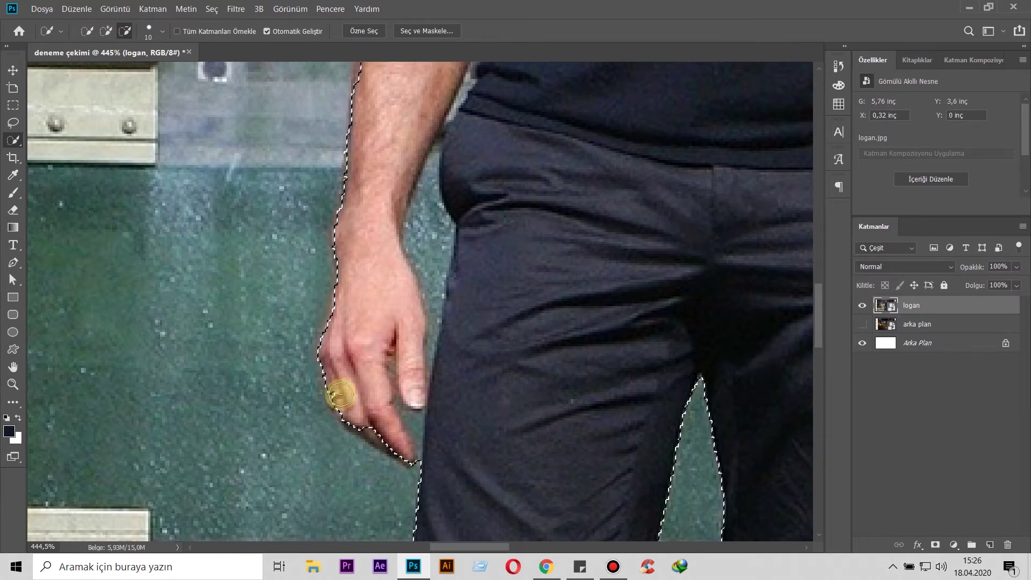
key("alt")
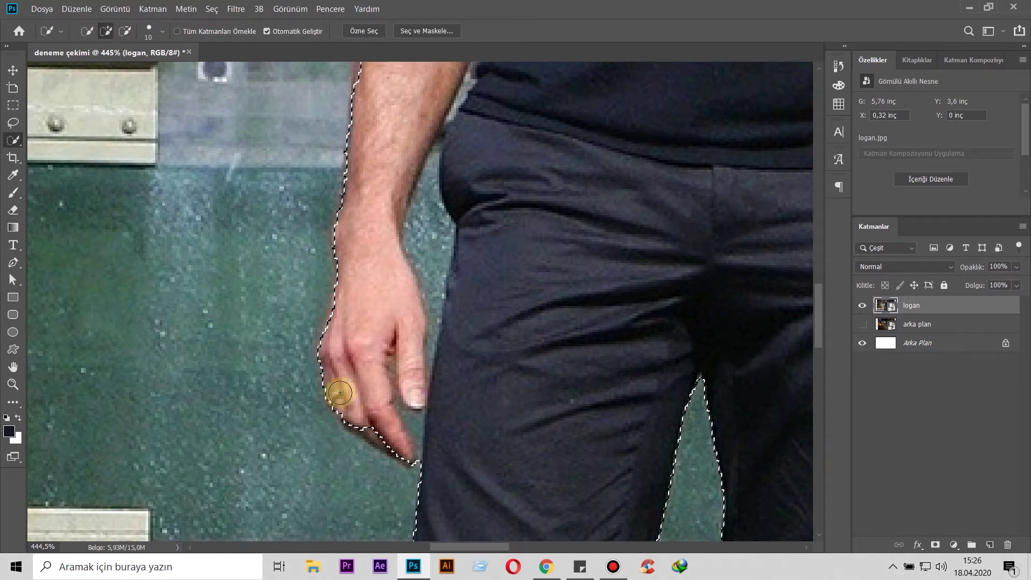
left_click_drag(516, 168, 514, 287)
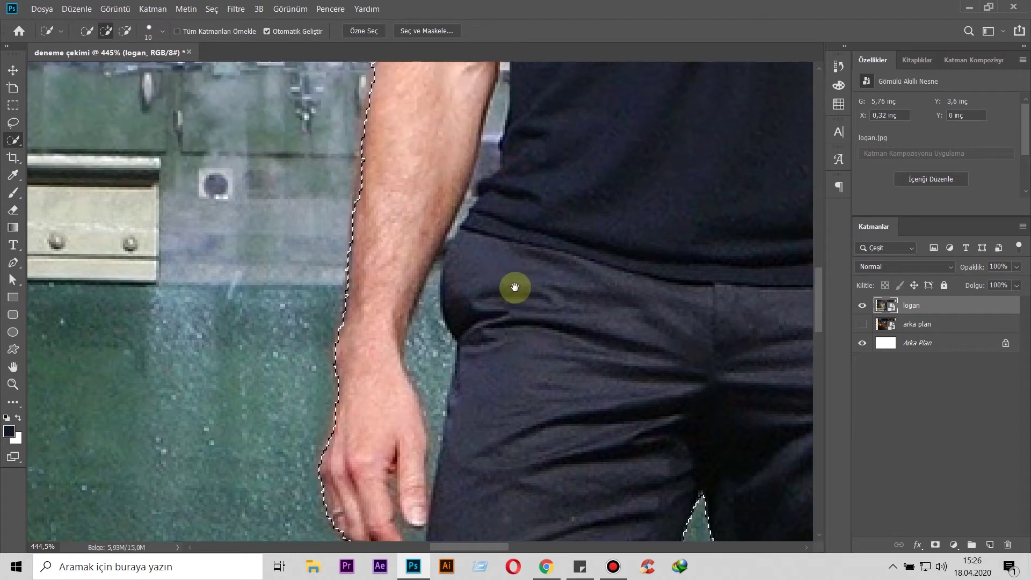
key("alt")
left_click_drag(430, 332, 430, 281)
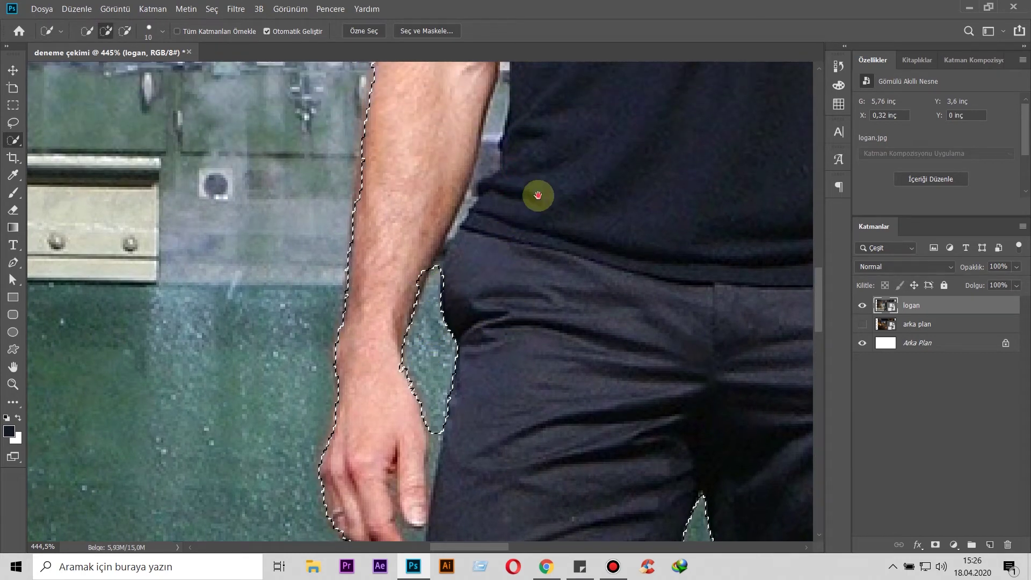
left_click_drag(536, 183, 538, 299)
key("alt")
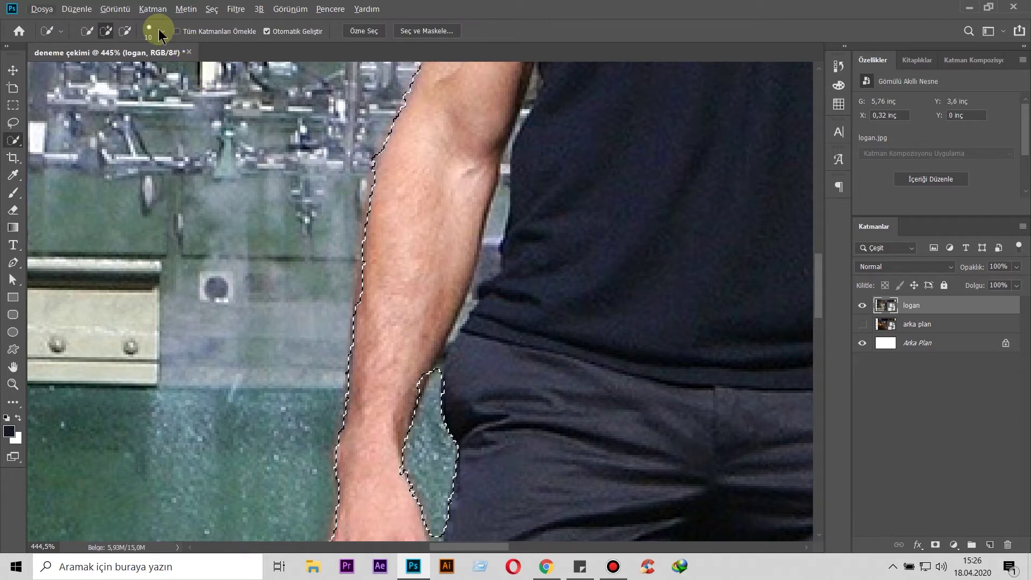
left_click(160, 33)
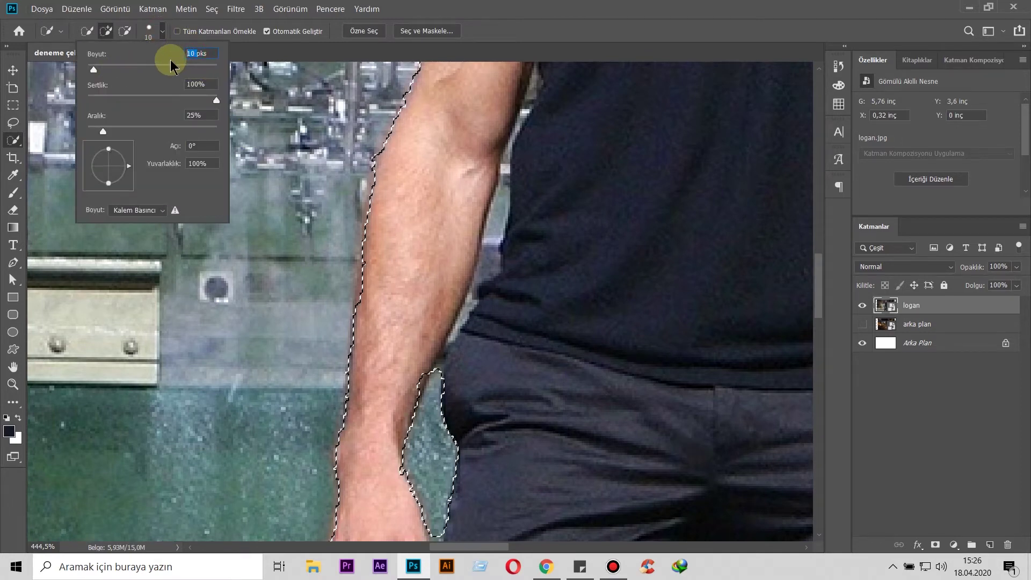
type("7")
key("Return")
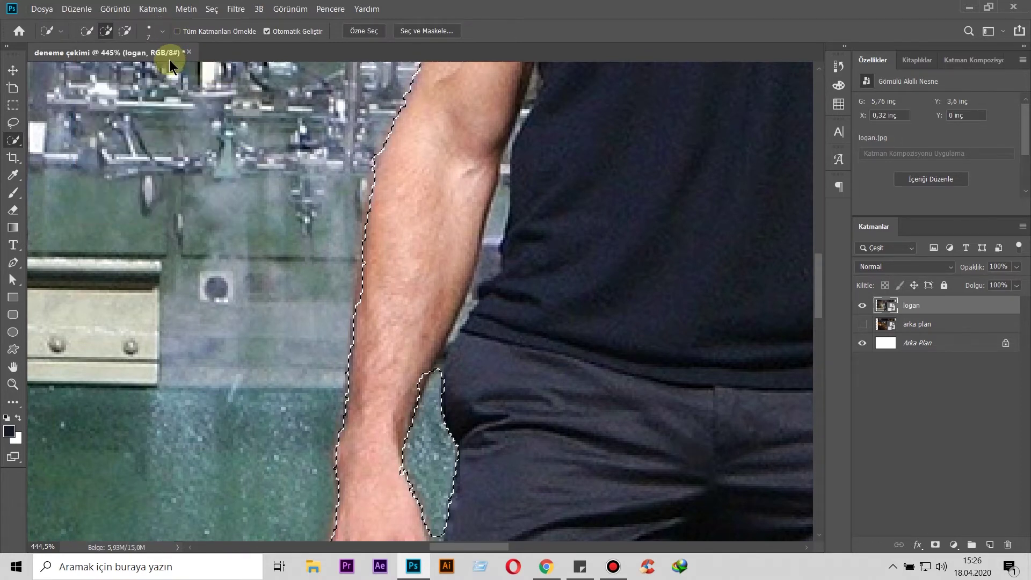
key("alt")
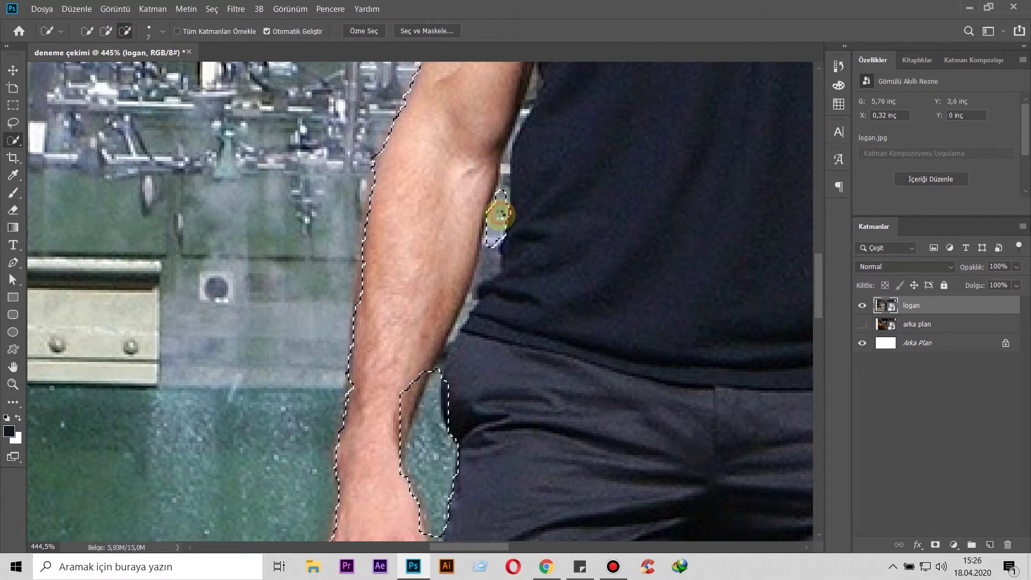
mouse_move(485, 262)
left_mouse_down()
mouse_move(463, 326)
mouse_move(477, 364)
left_mouse_up()
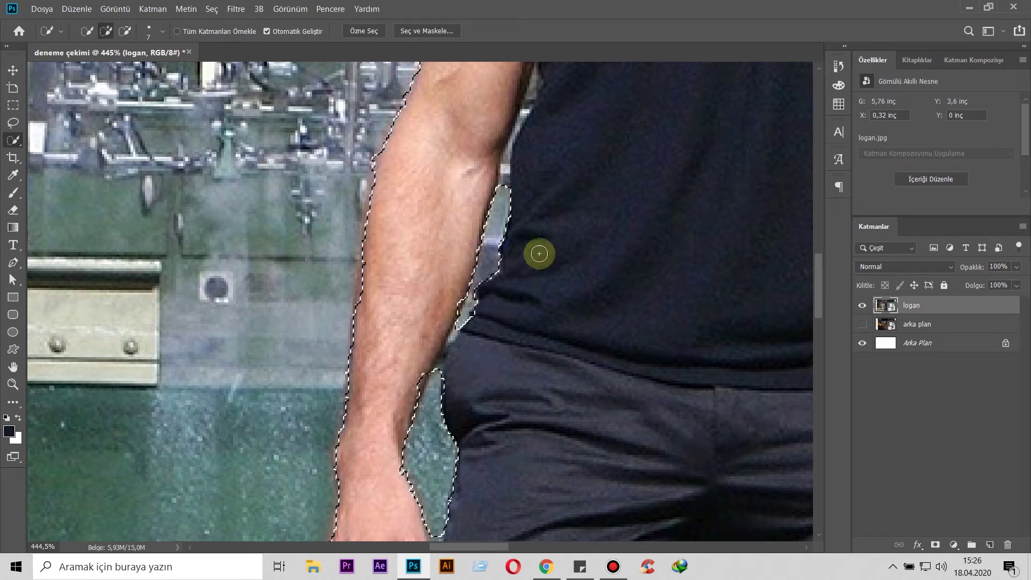
left_click(161, 31)
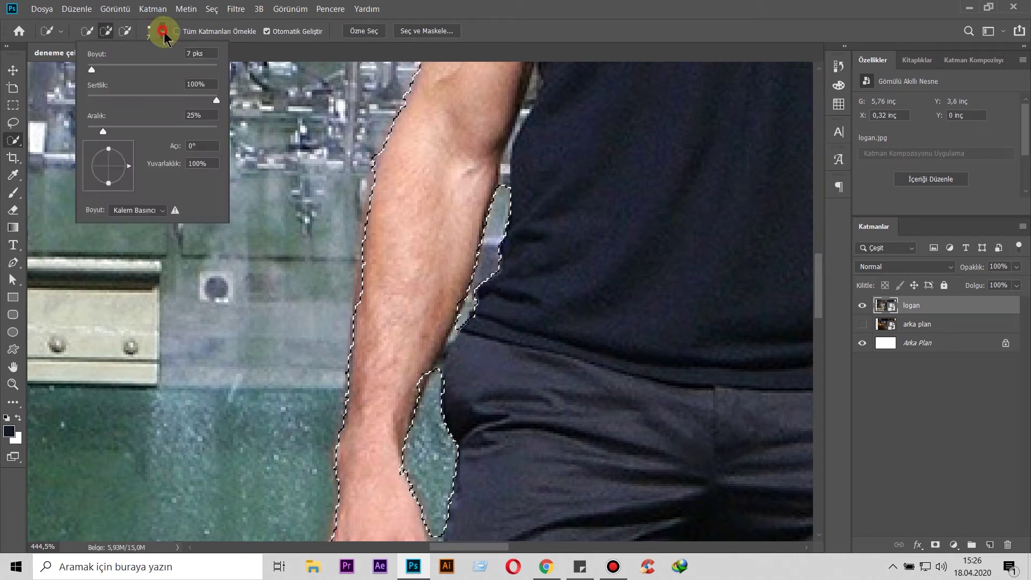
left_click_drag(173, 55, 167, 55)
key("Return")
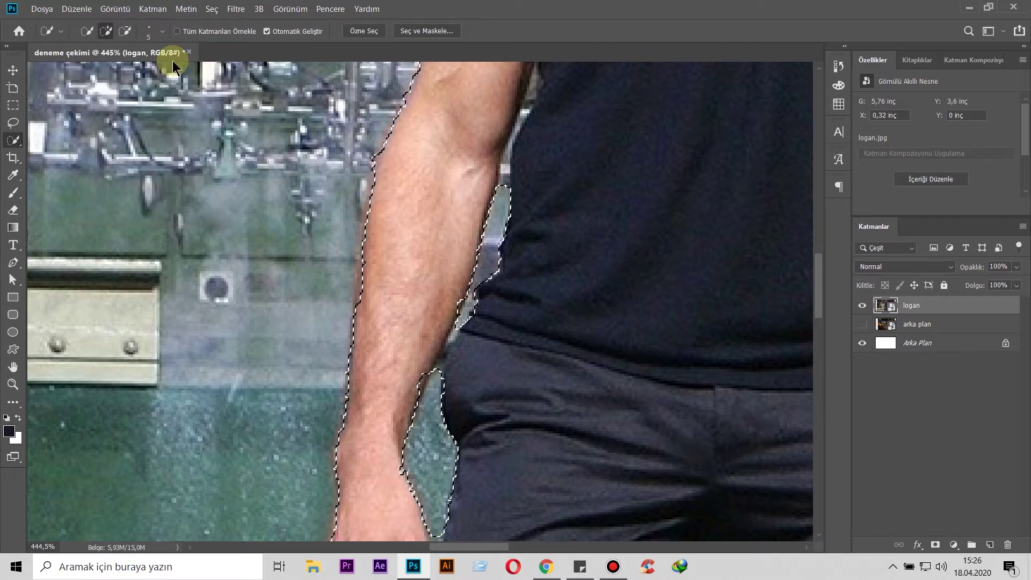
scroll(521, 328, "up", 3)
key("super")
key("super")
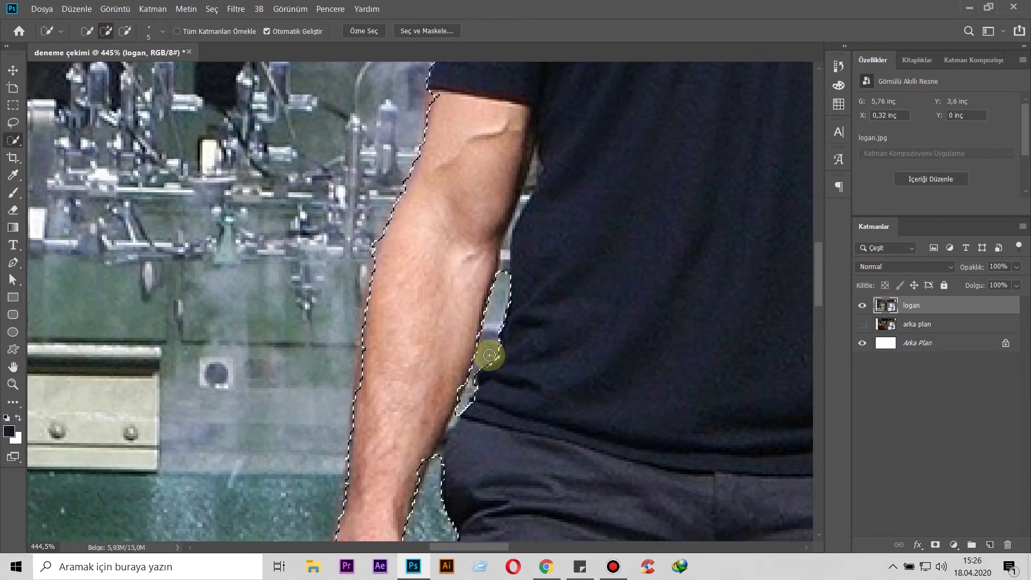
left_click_drag(488, 364, 514, 237)
scroll(483, 247, "down", 2)
scroll(483, 274, "up", 4)
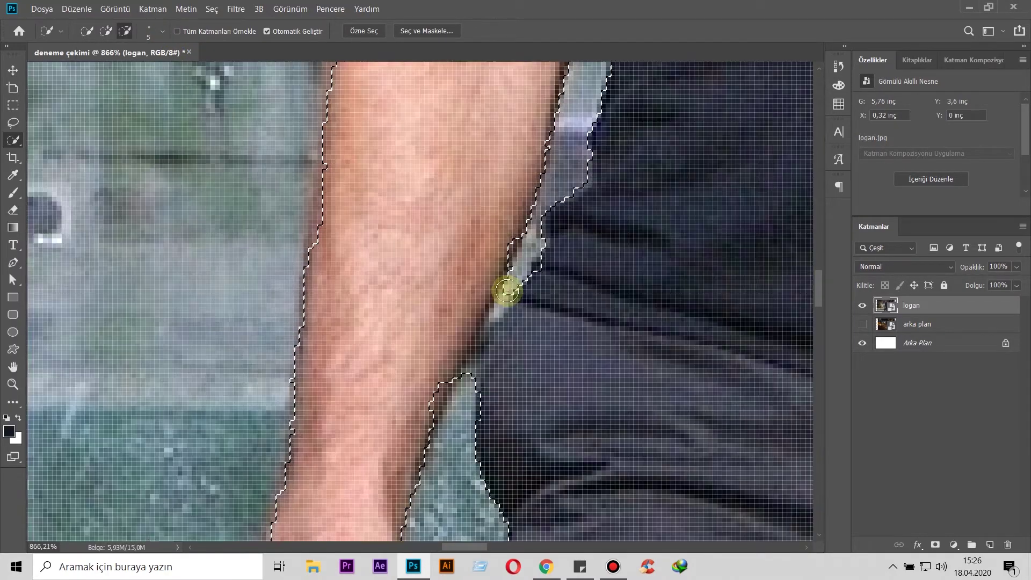
scroll(515, 287, "down", 3)
scroll(518, 287, "down", 5)
scroll(525, 280, "down", 5)
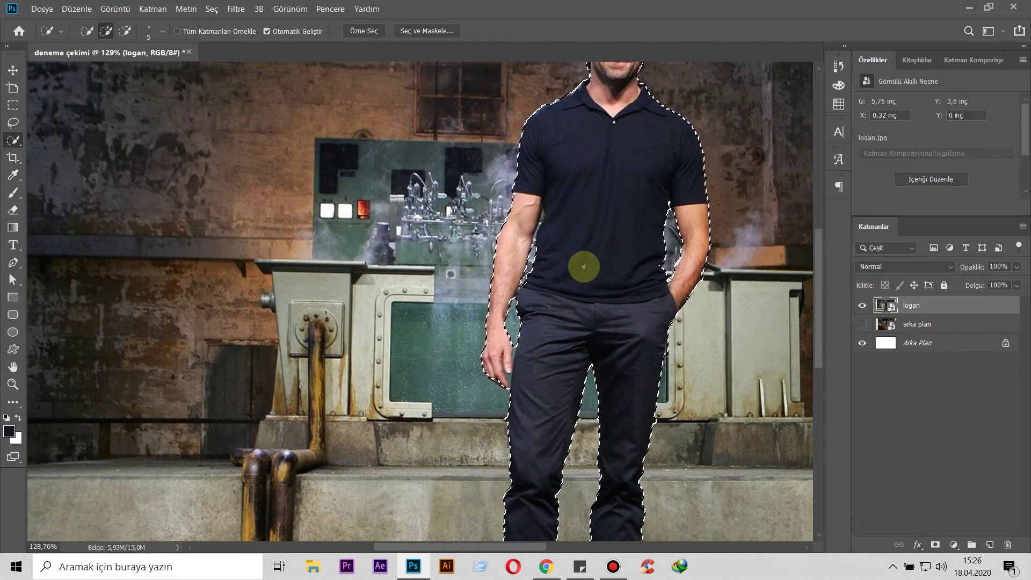
scroll(595, 243, "down", 3)
scroll(311, 248, "up", 7)
scroll(333, 239, "up", 10)
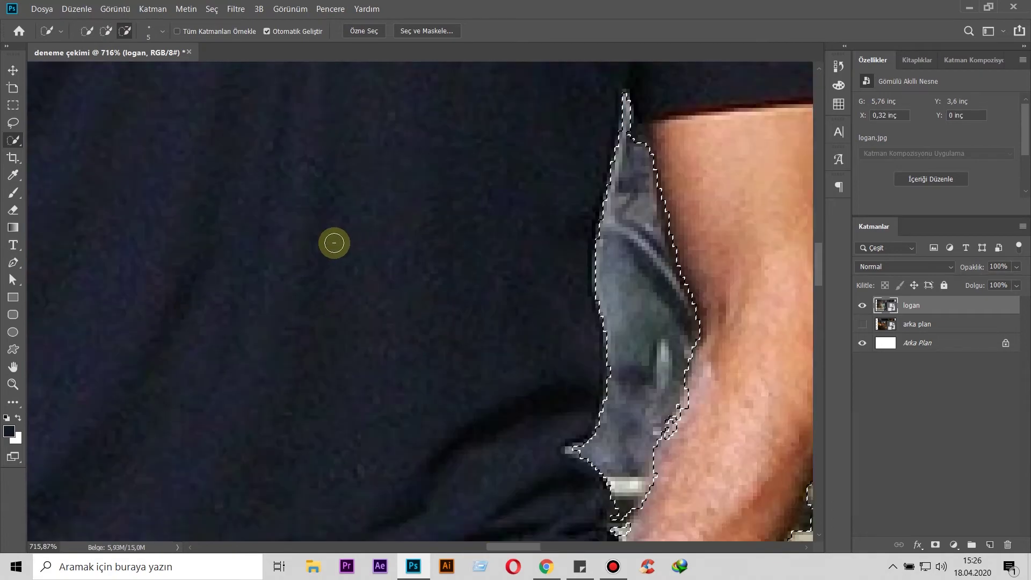
scroll(373, 243, "up", 6)
scroll(375, 245, "down", 5)
scroll(392, 252, "down", 3)
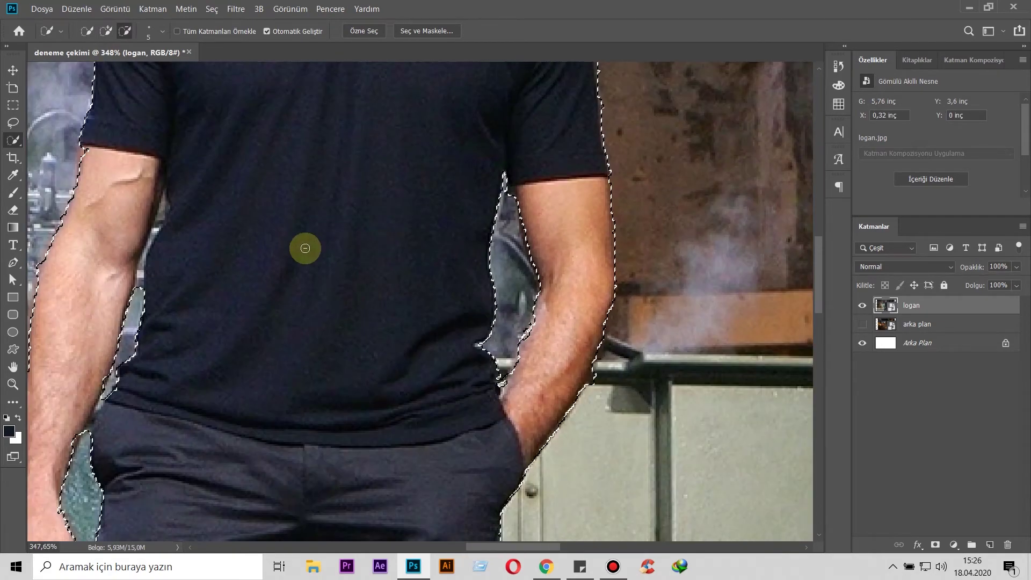
left_click_drag(594, 246, 540, 295)
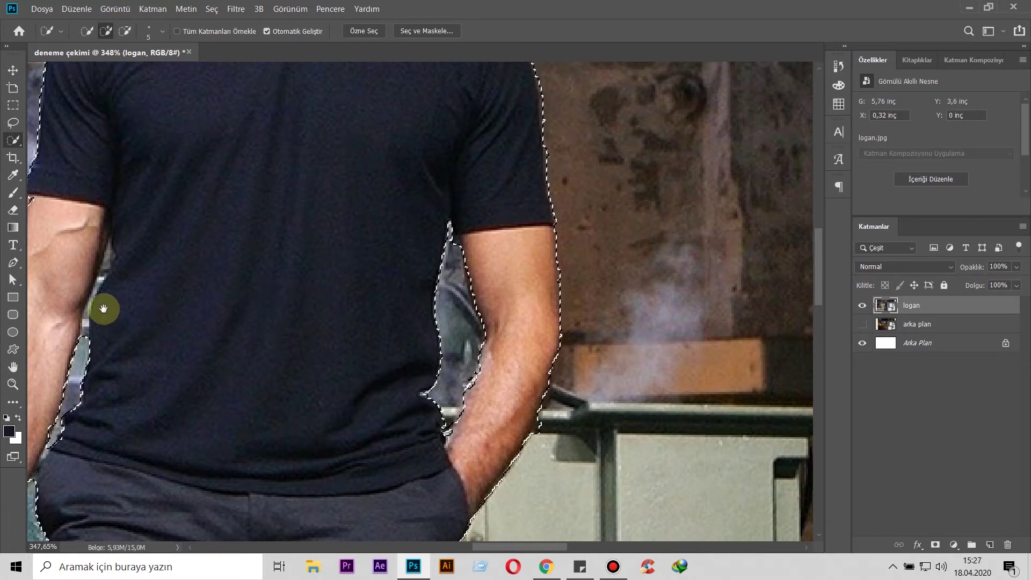
left_click_drag(91, 290, 517, 275)
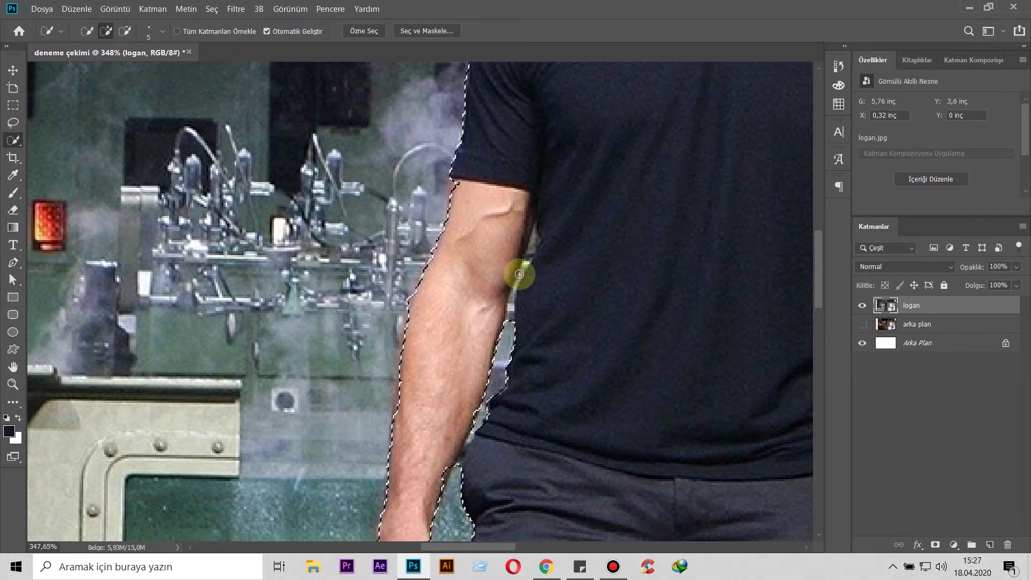
scroll(519, 274, "up", 1, "alt")
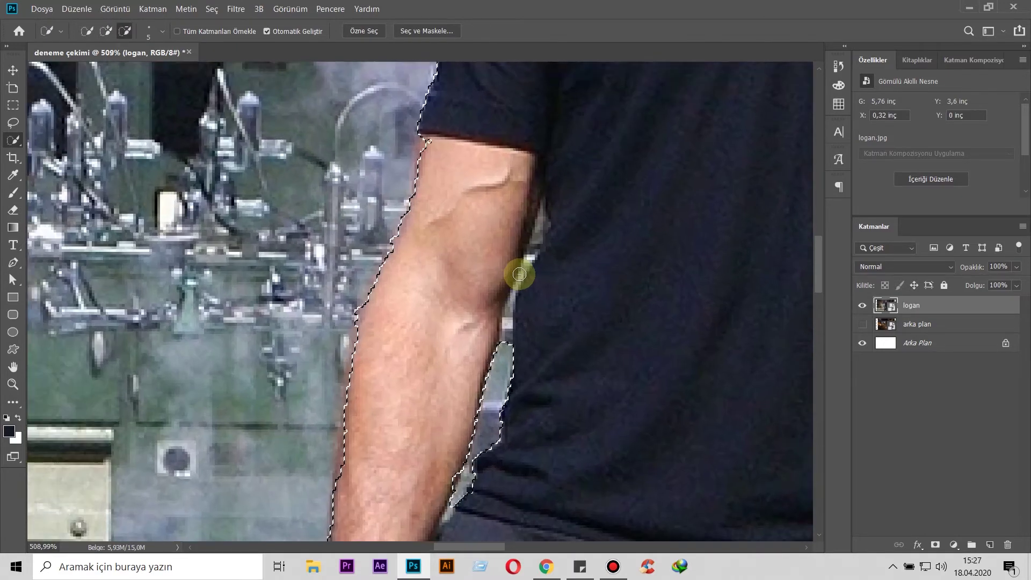
scroll(519, 273, "up", 2, "alt")
scroll(519, 274, "up", 2, "alt")
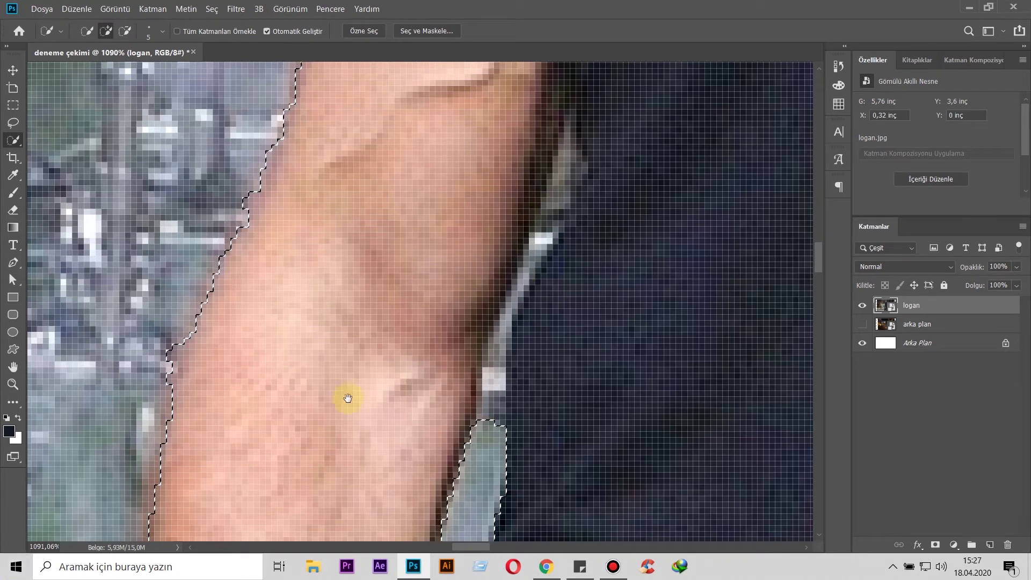
mouse_move(646, 322)
left_mouse_down()
mouse_move(582, 382)
mouse_move(414, 500)
left_mouse_up()
mouse_move(610, 287)
left_mouse_down()
mouse_move(322, 336)
mouse_move(62, 228)
left_mouse_up()
mouse_move(378, 327)
left_mouse_down()
mouse_move(282, 297)
mouse_move(389, 294)
mouse_move(711, 343)
left_mouse_up()
left_click_drag(154, 329, 251, 318)
scroll(251, 318, "down", 2)
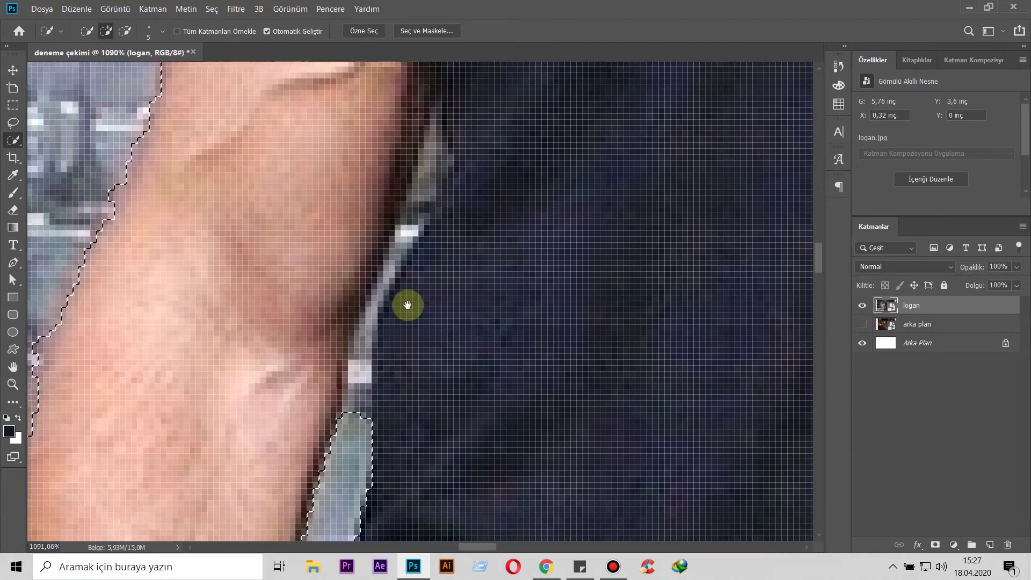
scroll(344, 378, "up", 3)
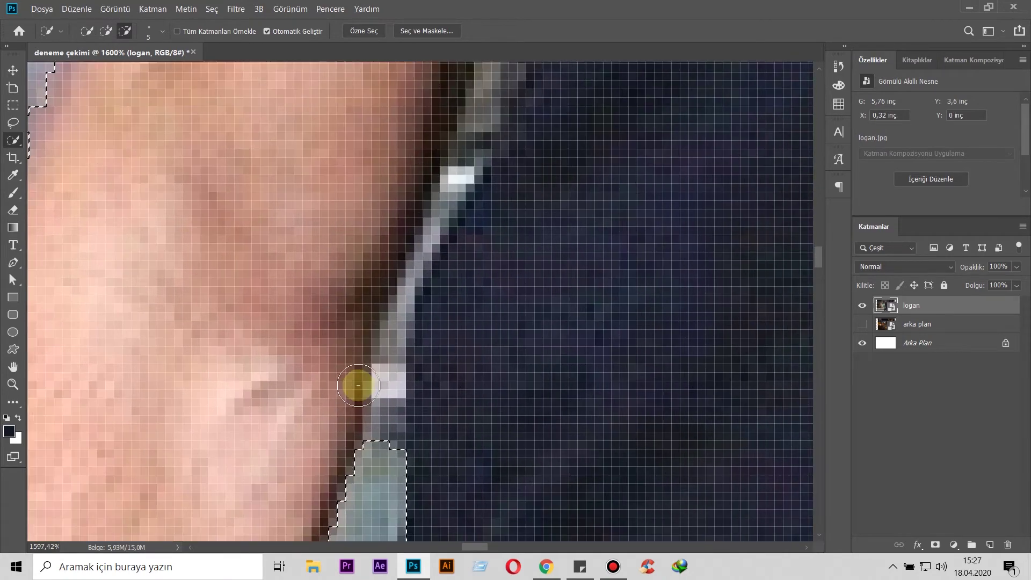
scroll(249, 317, "up", 3)
scroll(323, 362, "up", 3)
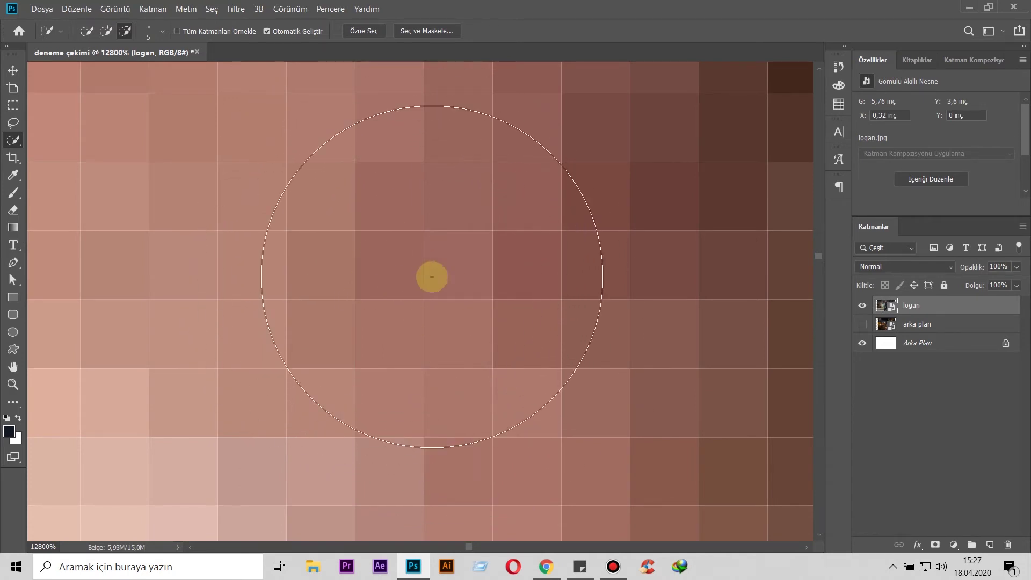
scroll(472, 271, "down", 2)
scroll(508, 265, "down", 1)
scroll(504, 268, "up", 3)
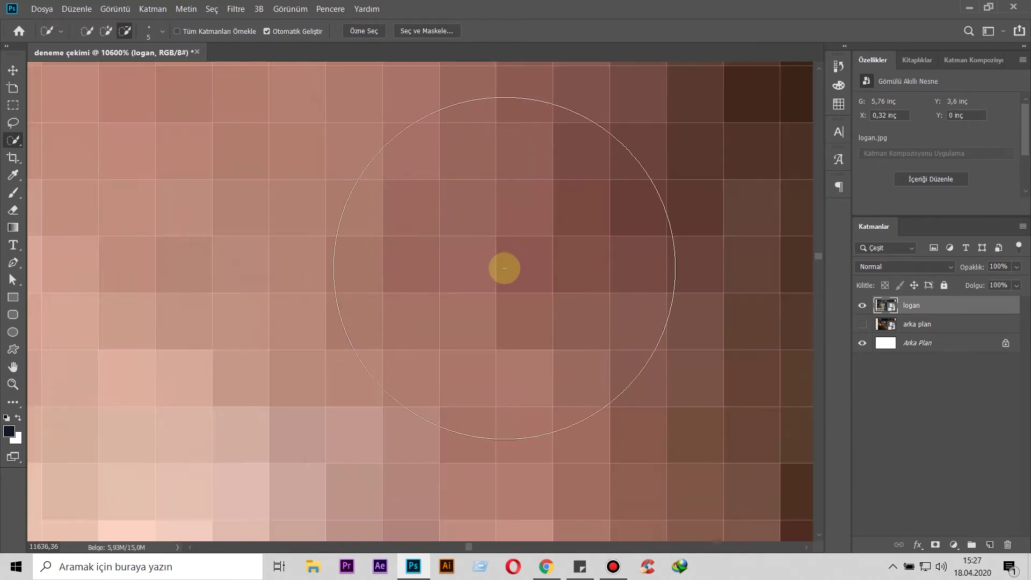
scroll(505, 268, "down", 3)
scroll(506, 267, "down", 3)
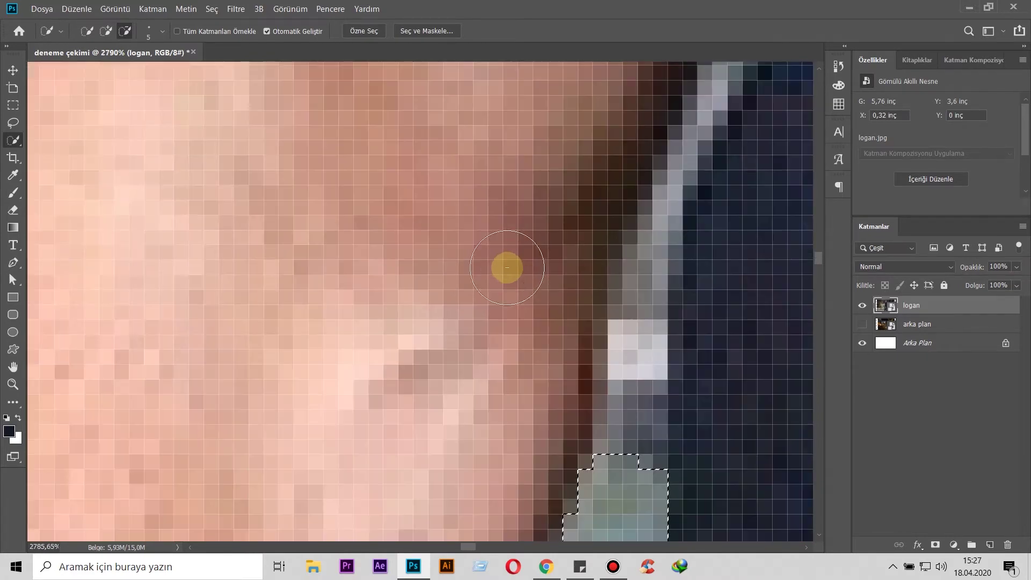
scroll(506, 267, "down", 3)
scroll(508, 269, "down", 2)
scroll(510, 268, "down", 2)
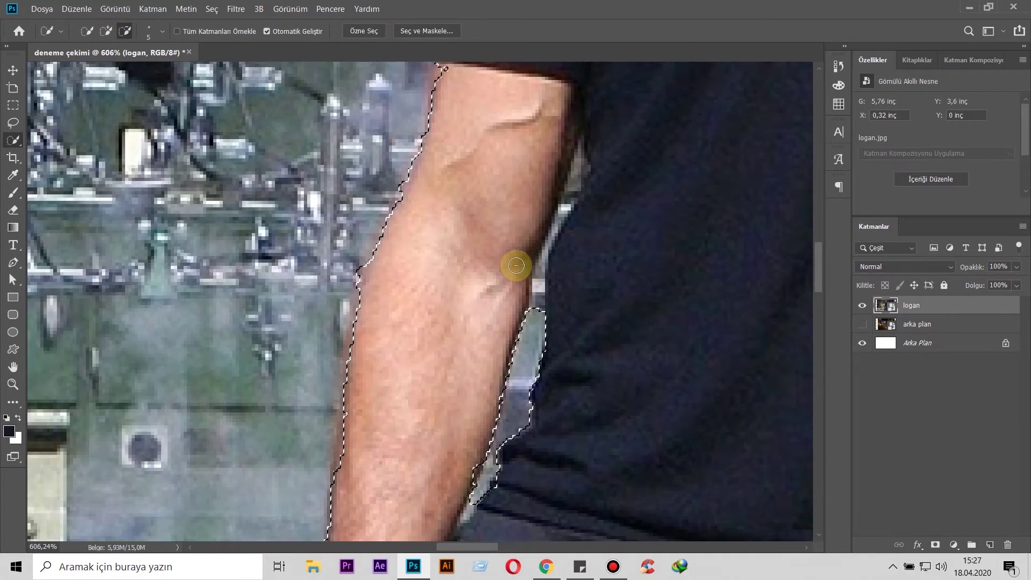
scroll(494, 421, "up", 5)
scroll(584, 301, "up", 5)
scroll(598, 313, "up", 3)
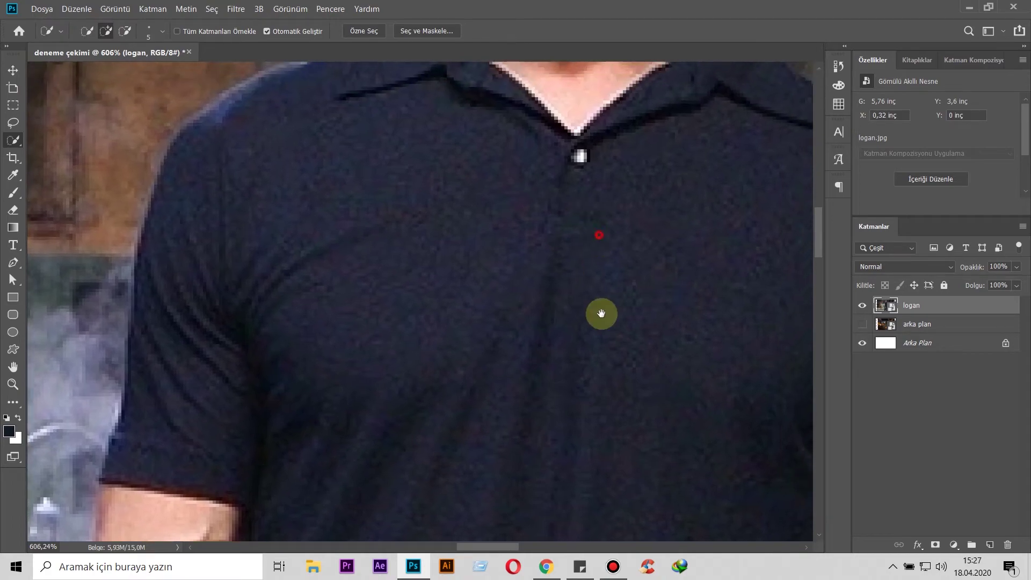
scroll(535, 537, "up", 5)
scroll(534, 548, "up", 1)
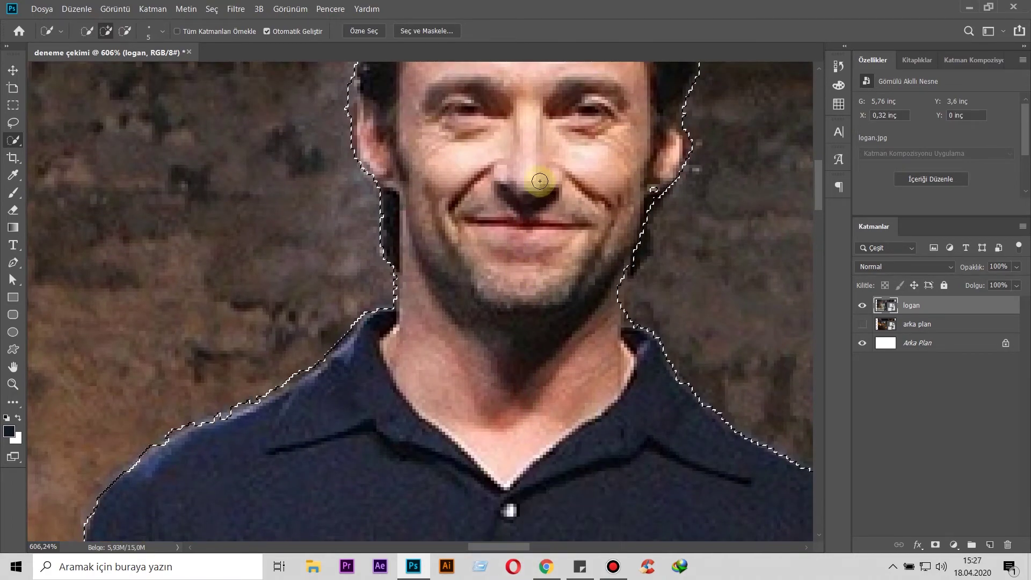
scroll(530, 172, "up", 2)
scroll(526, 168, "up", 5)
scroll(517, 200, "up", 3)
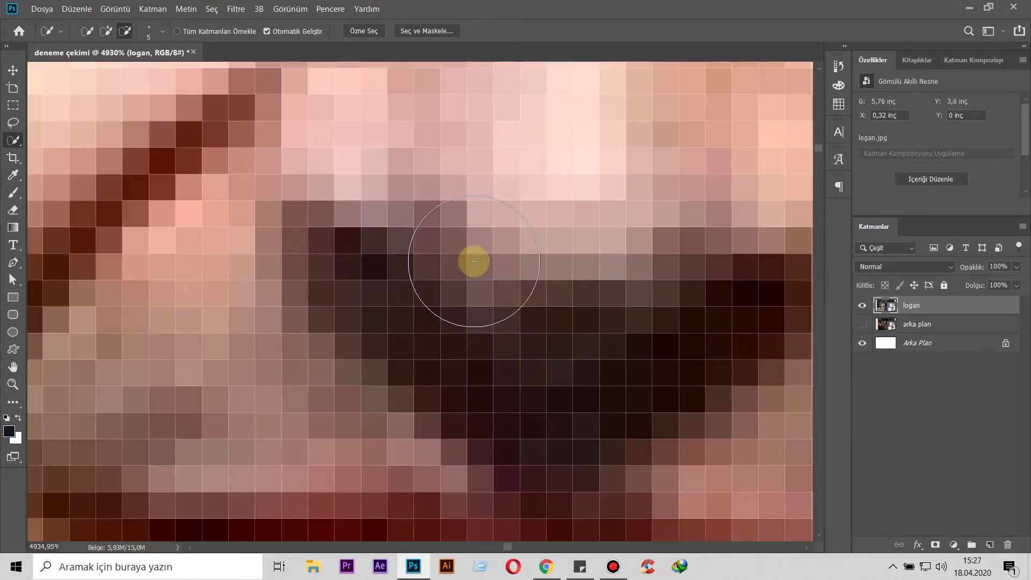
scroll(332, 257, "up", 2)
scroll(364, 281, "up", 3)
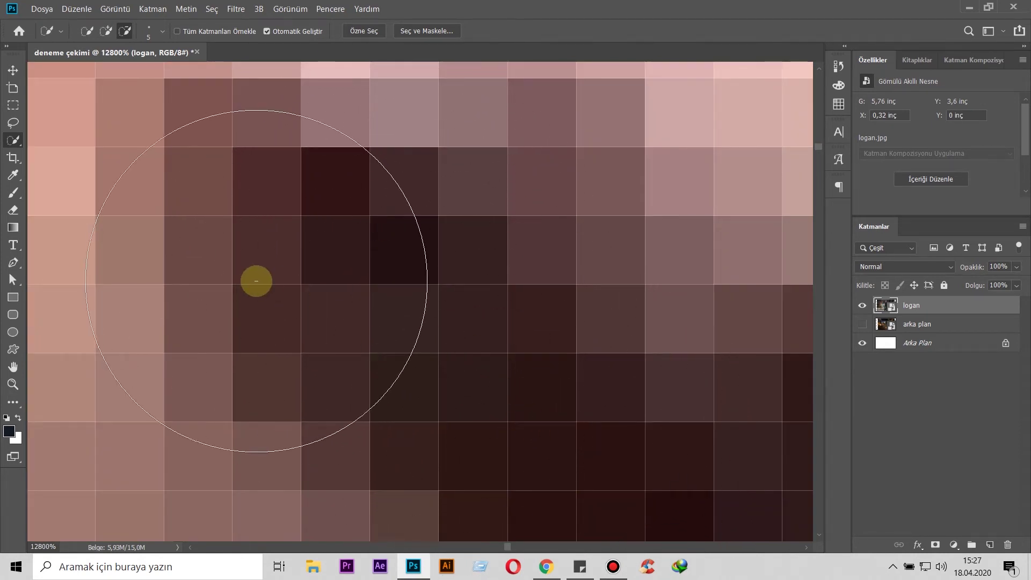
scroll(256, 280, "down", 3)
scroll(256, 280, "down", 3)
scroll(256, 281, "down", 2)
scroll(257, 280, "down", 3)
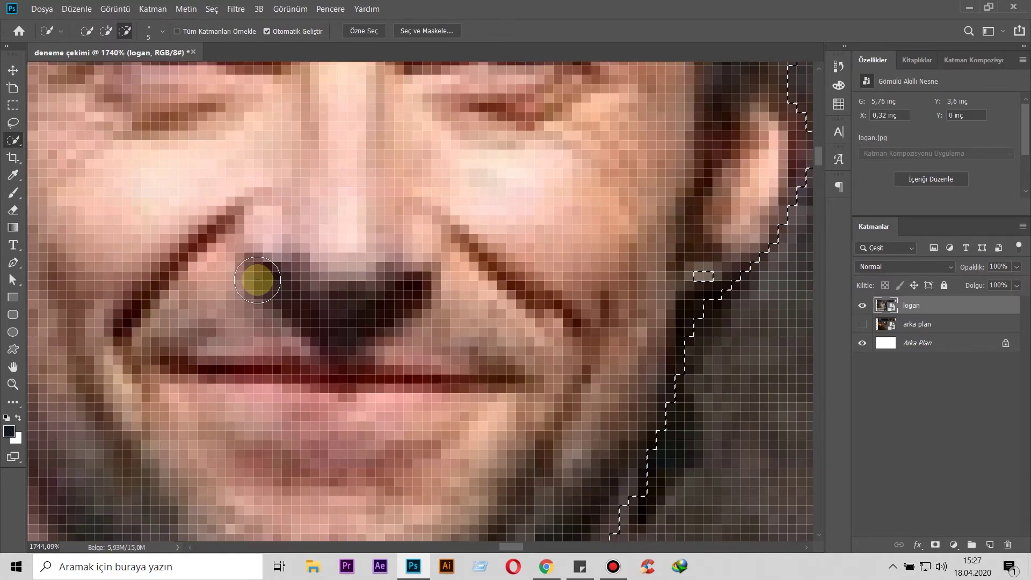
scroll(257, 280, "down", 3)
scroll(257, 280, "down", 2)
scroll(258, 279, "down", 2)
scroll(259, 280, "down", 1)
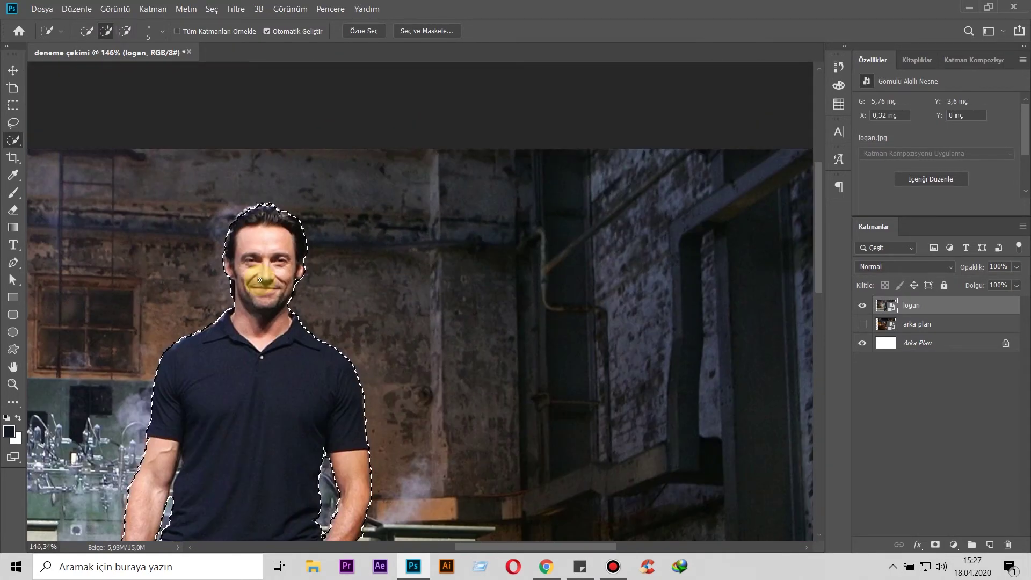
mouse_move(179, 288)
left_mouse_down()
mouse_move(276, 274)
mouse_move(283, 257)
left_mouse_up()
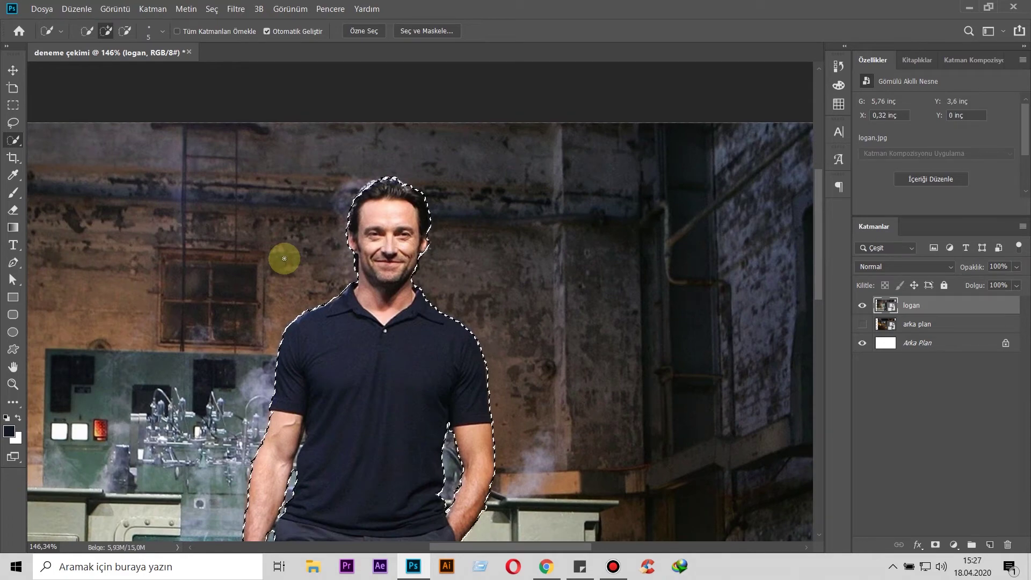
scroll(416, 347, "down", 2)
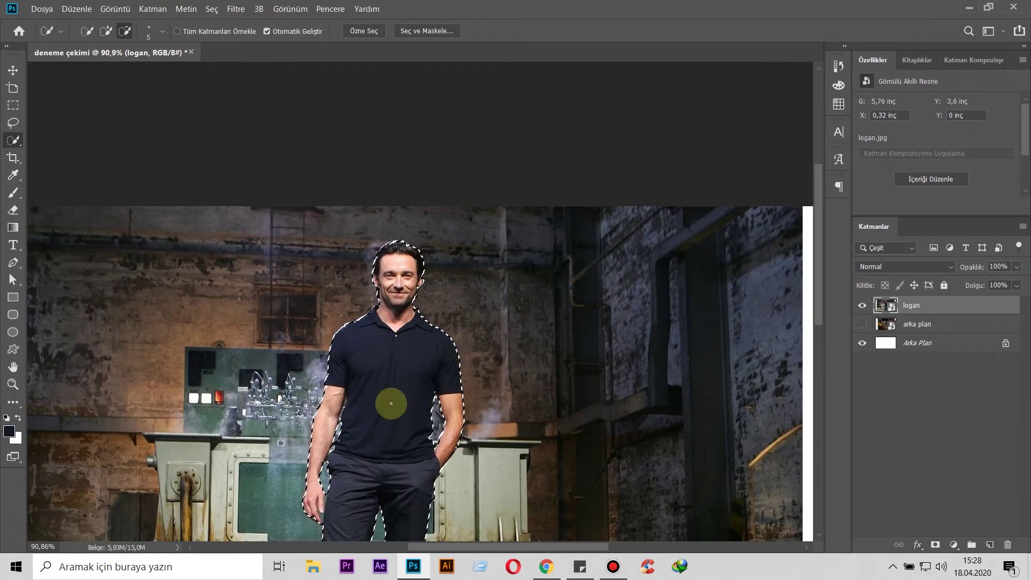
scroll(359, 410, "up", 4)
scroll(360, 410, "up", 2)
scroll(359, 410, "up", 2)
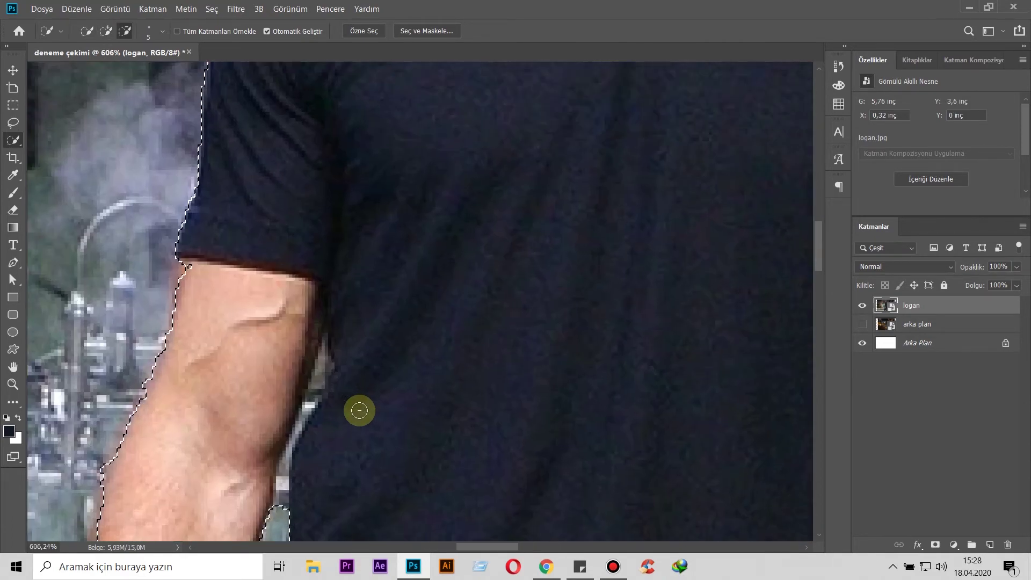
scroll(359, 410, "up", 2)
scroll(458, 347, "up", 2)
scroll(459, 348, "up", 1)
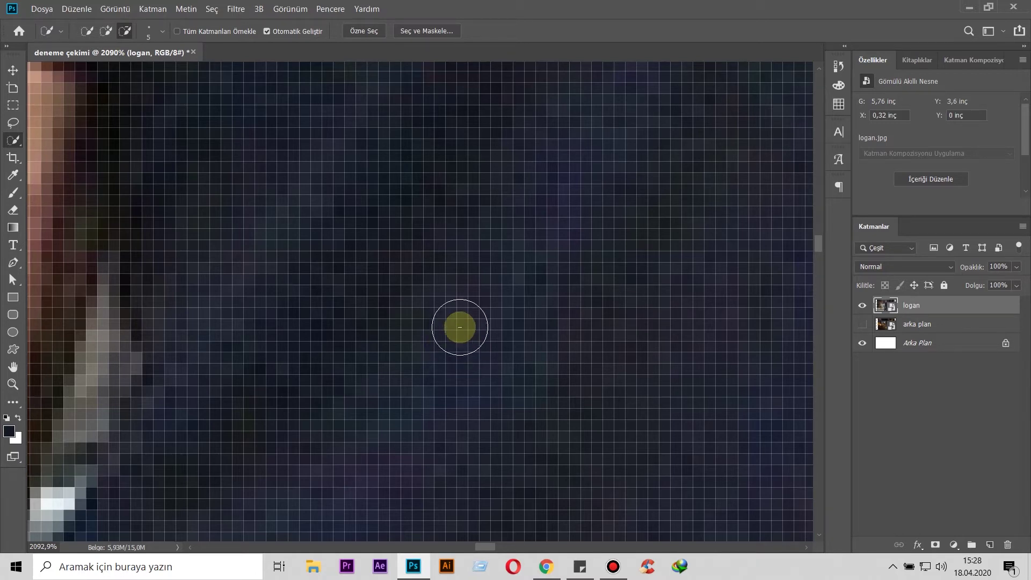
scroll(460, 327, "down", 5)
scroll(458, 320, "down", 4)
scroll(463, 320, "down", 4)
scroll(469, 313, "down", 3)
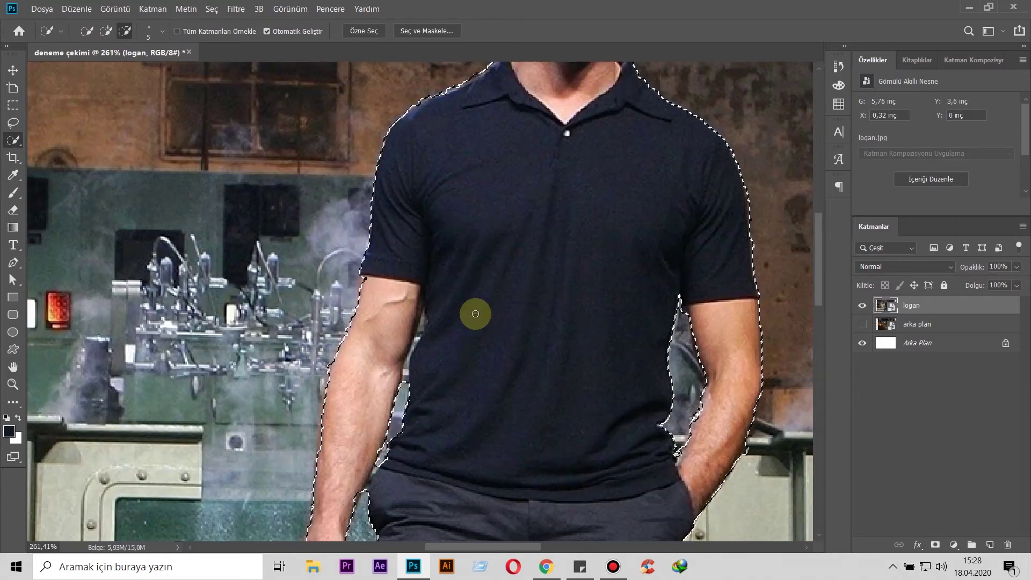
scroll(476, 314, "down", 3)
scroll(474, 314, "down", 2)
scroll(456, 338, "down", 2)
scroll(430, 363, "up", 1)
scroll(430, 362, "down", 1)
scroll(434, 359, "up", 2)
scroll(437, 356, "up", 1)
scroll(439, 357, "down", 1)
scroll(439, 359, "down", 2)
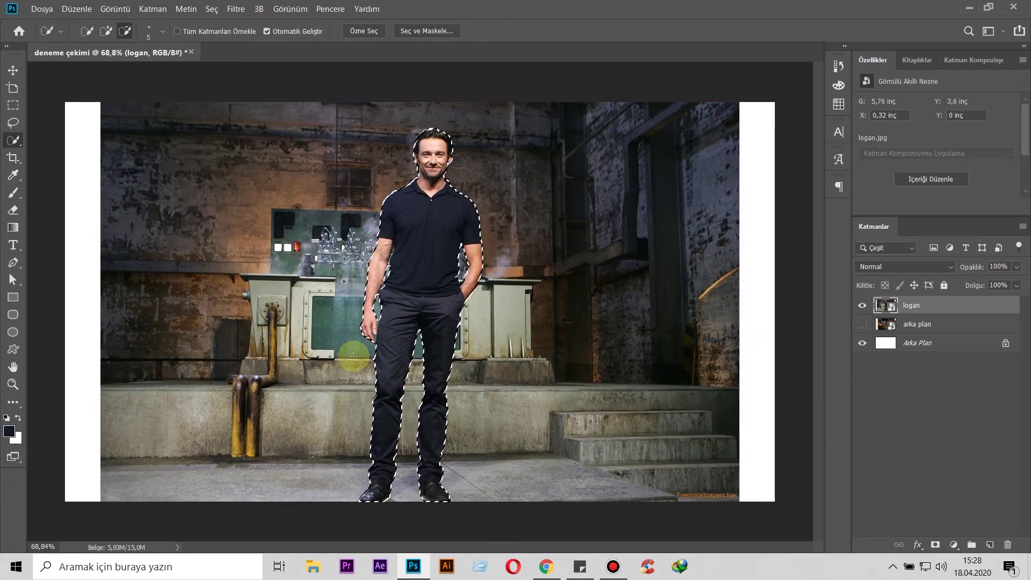
scroll(373, 369, "up", 2)
scroll(408, 373, "up", 2)
scroll(408, 372, "up", 3)
scroll(490, 276, "up", 5)
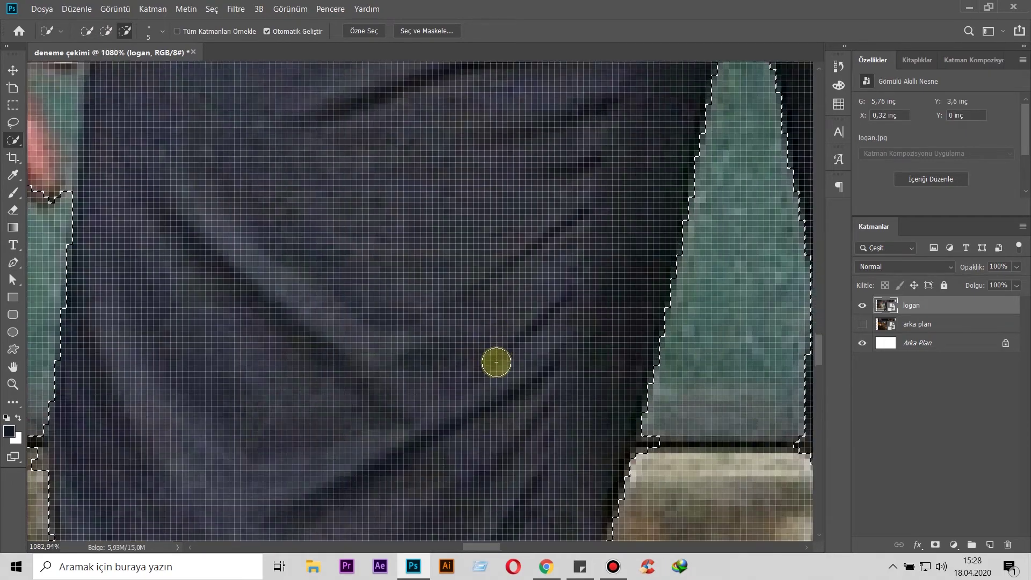
scroll(495, 361, "up", 4)
scroll(490, 376, "up", 3)
scroll(489, 380, "down", 3)
scroll(489, 378, "down", 2)
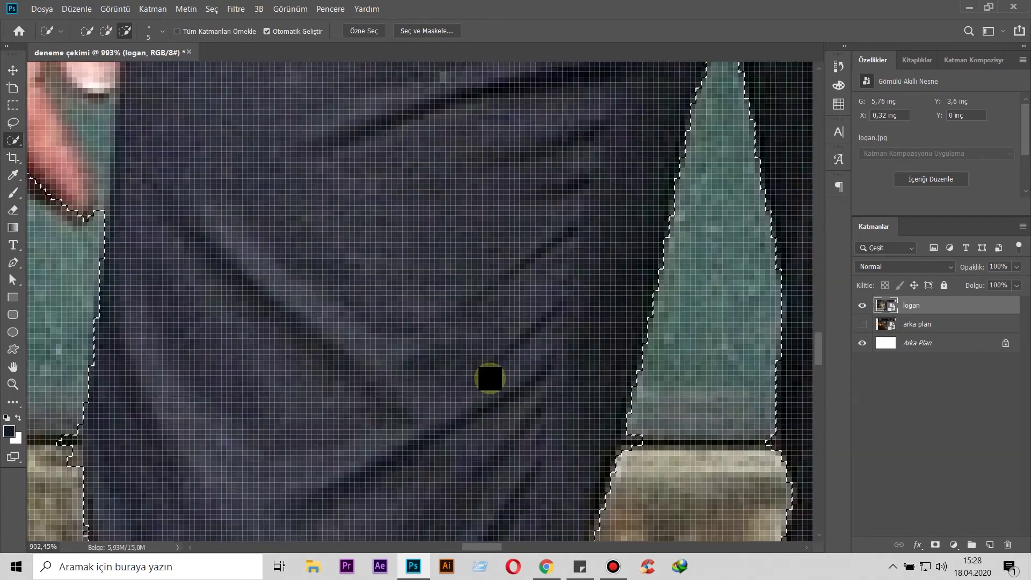
scroll(488, 376, "down", 2)
scroll(488, 377, "down", 2)
scroll(484, 301, "down", 2)
scroll(525, 400, "down", 1)
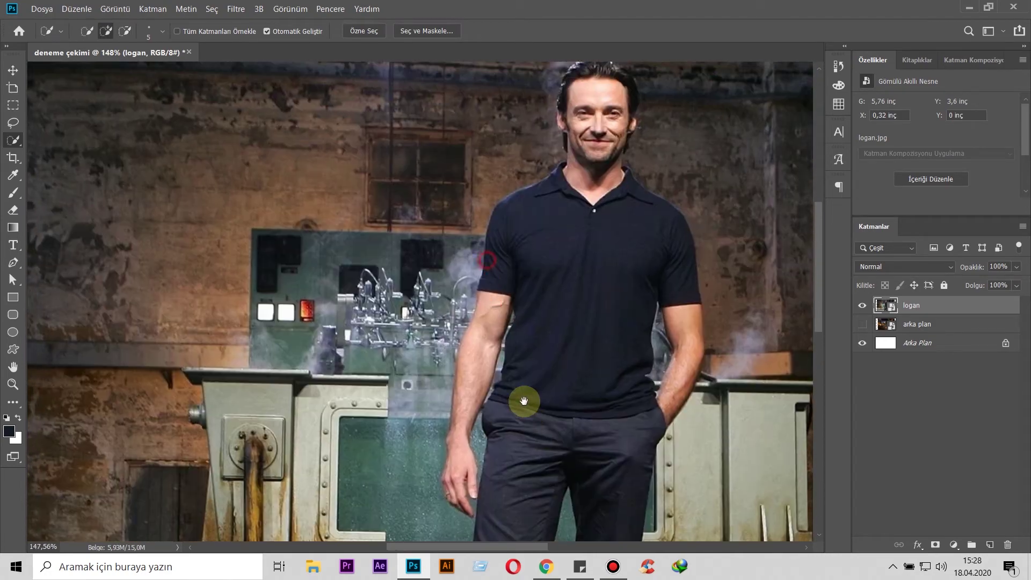
scroll(519, 421, "up", 4)
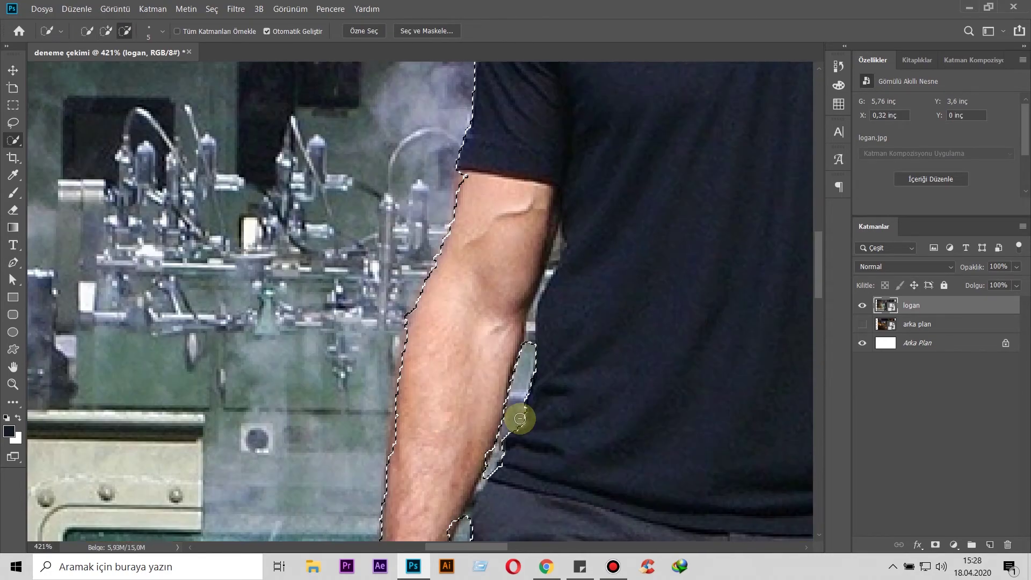
With a 3 px brush, add the grey strip beside the forearm up toward the armpit.
scroll(534, 270, "up", 3)
left_click_drag(546, 266, 547, 310)
scroll(547, 309, "up", 2)
scroll(543, 361, "up", 2)
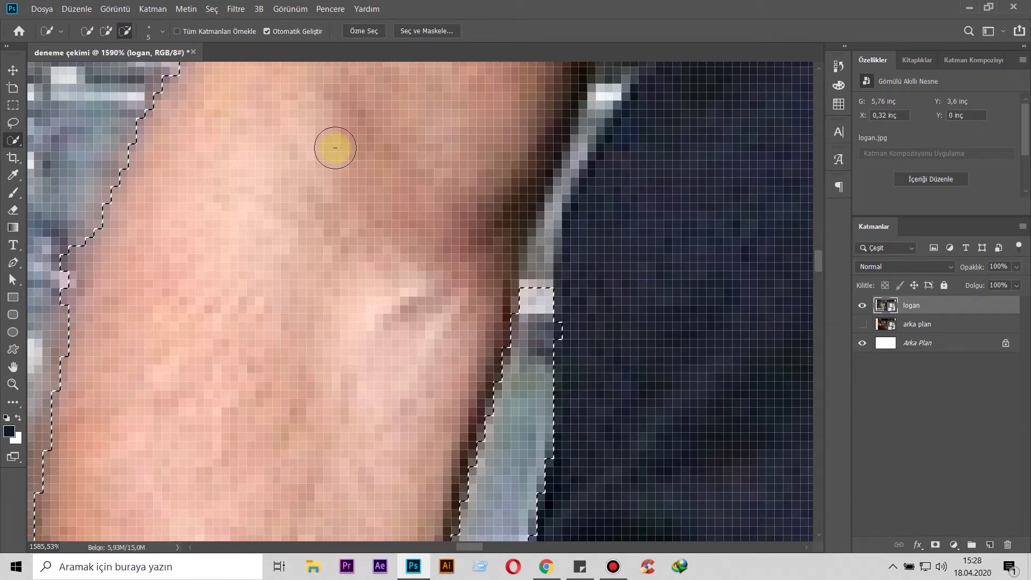
left_click(162, 30)
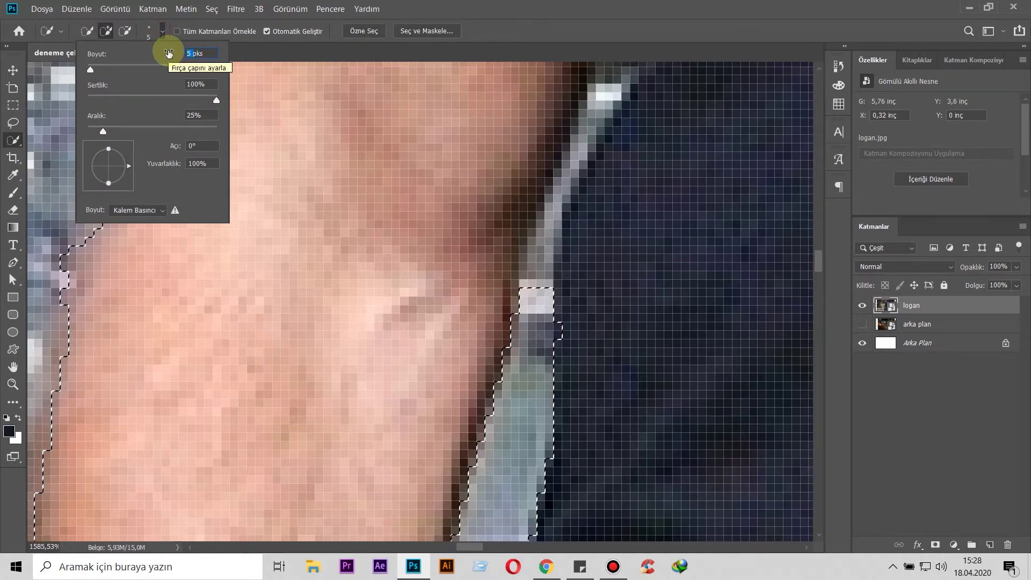
key("Return")
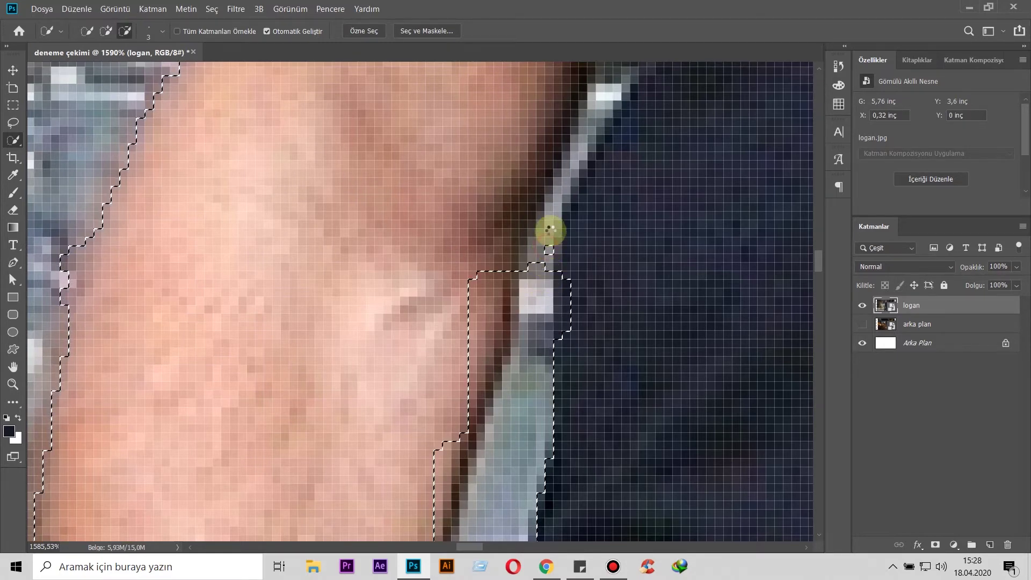
mouse_move(551, 224)
left_mouse_down()
mouse_move(607, 105)
mouse_move(600, 125)
left_mouse_up()
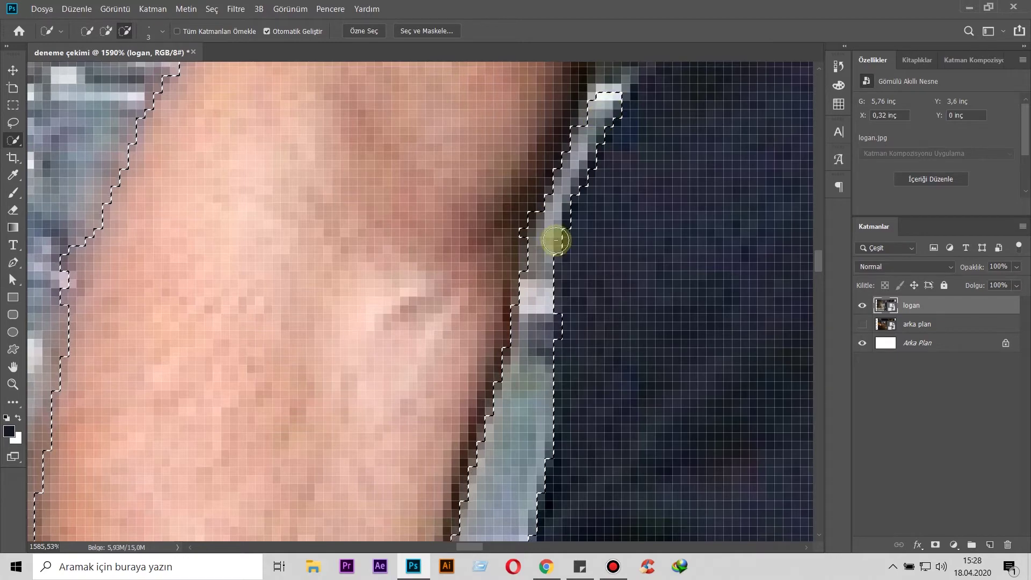
scroll(601, 229, "down", 5)
scroll(602, 230, "down", 2)
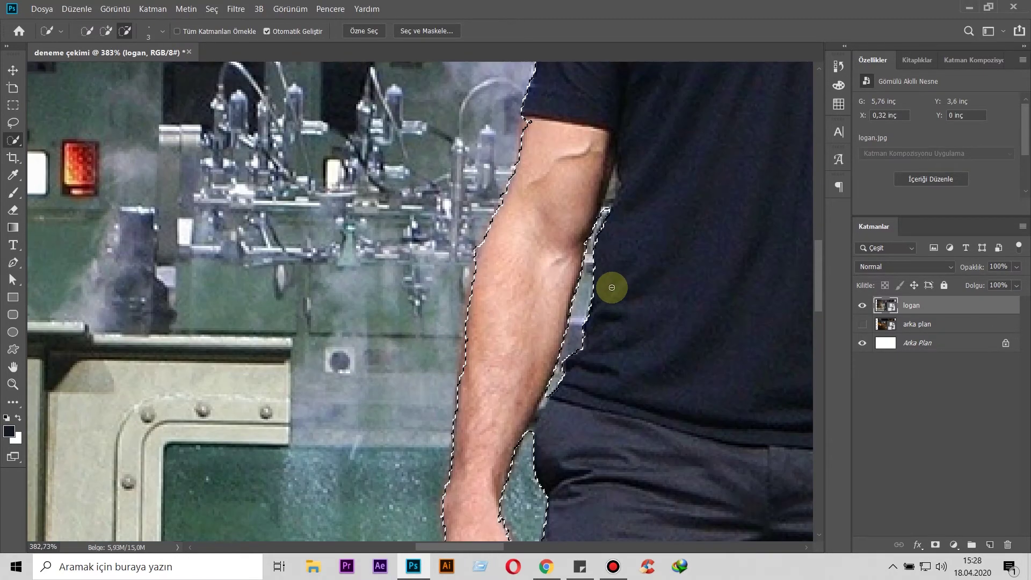
scroll(558, 392, "up", 5)
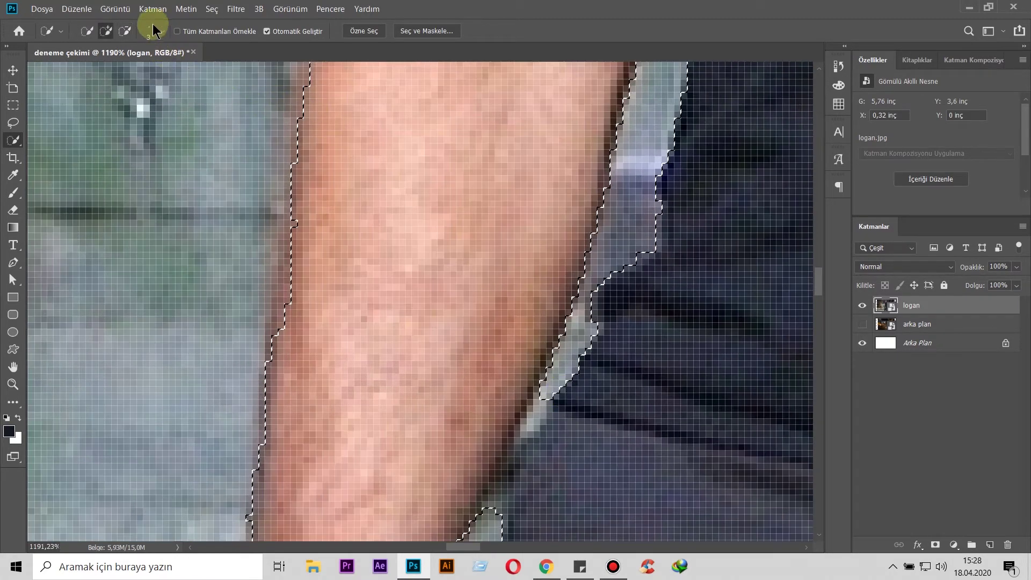
Reduce the Quick Selection brush size to 1 px.
left_click(155, 31)
double_click(195, 54)
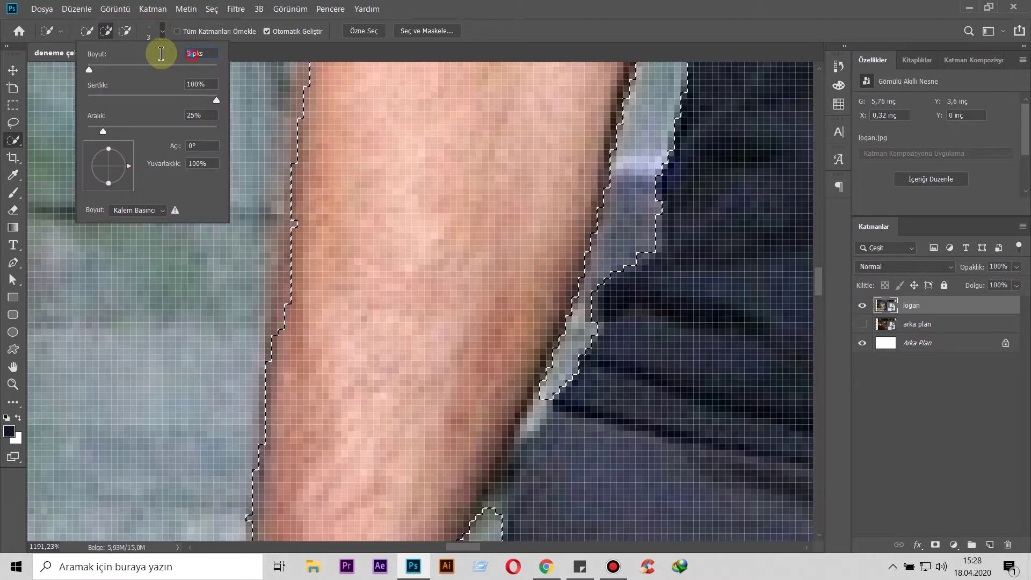
type("1")
key("Return")
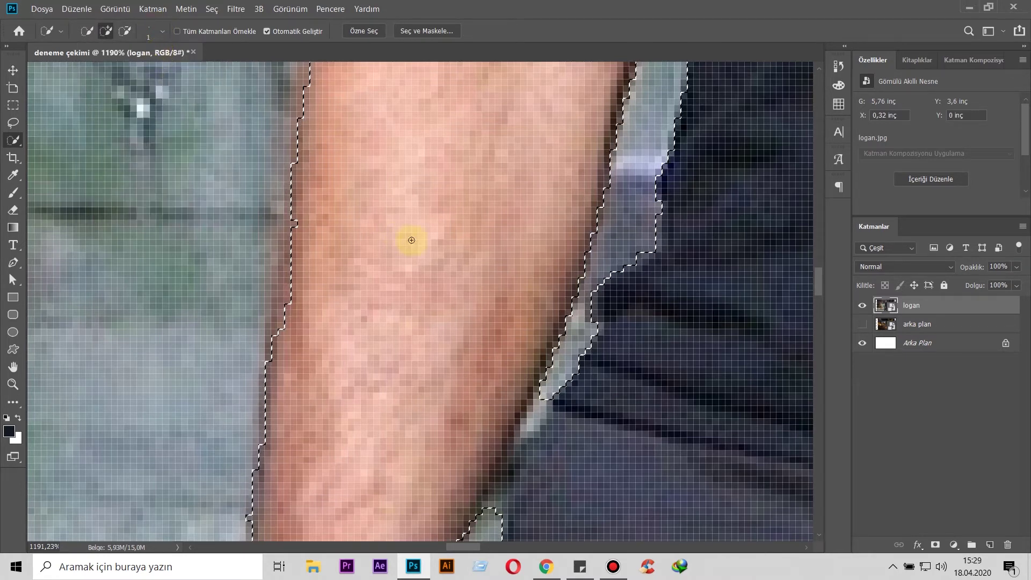
Subtract the sliver between forearm and shirt, then zoom out to the whole man.
left_click_drag(499, 266, 492, 152)
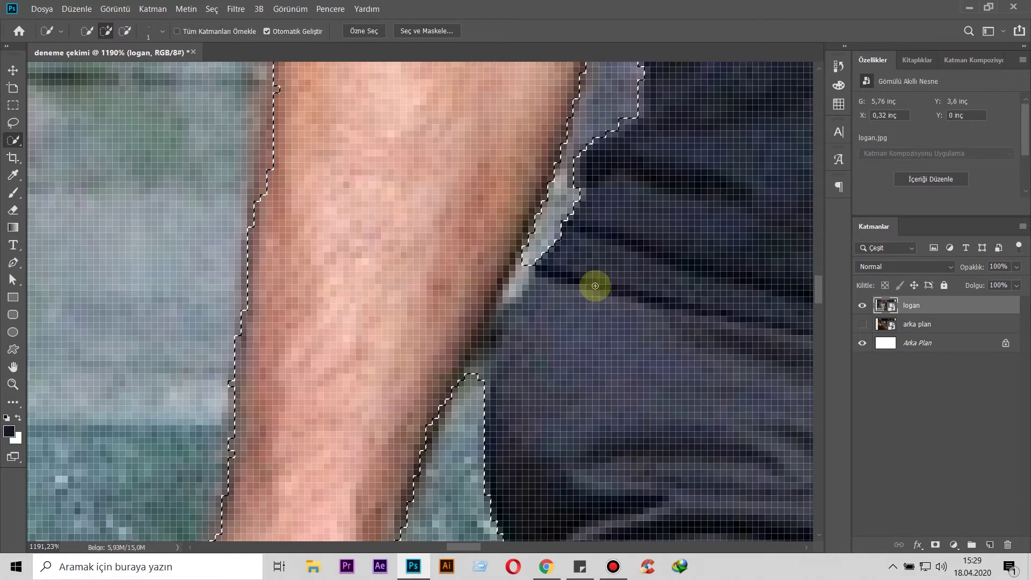
left_click_drag(527, 258, 469, 385)
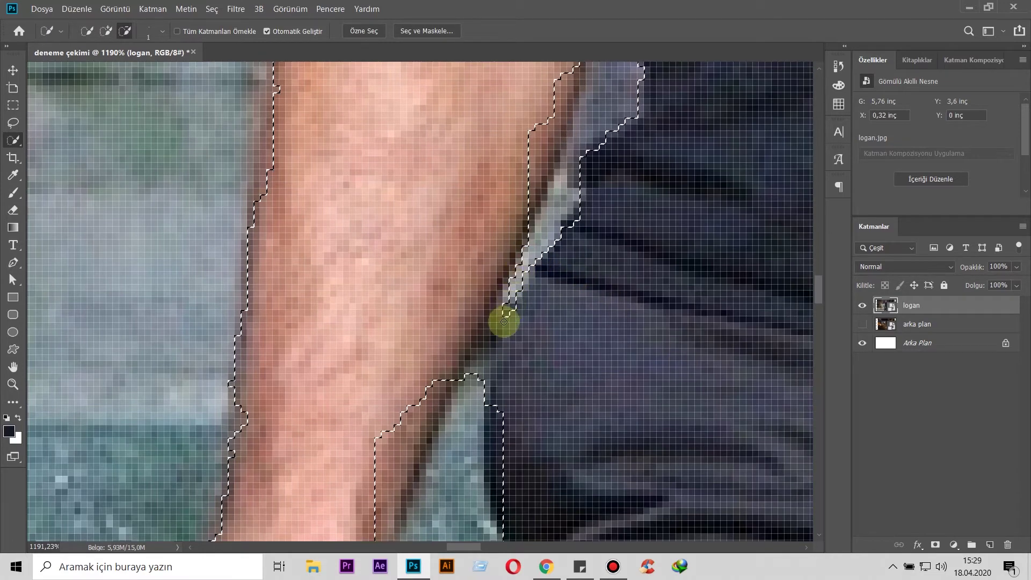
scroll(469, 385, "down", 3)
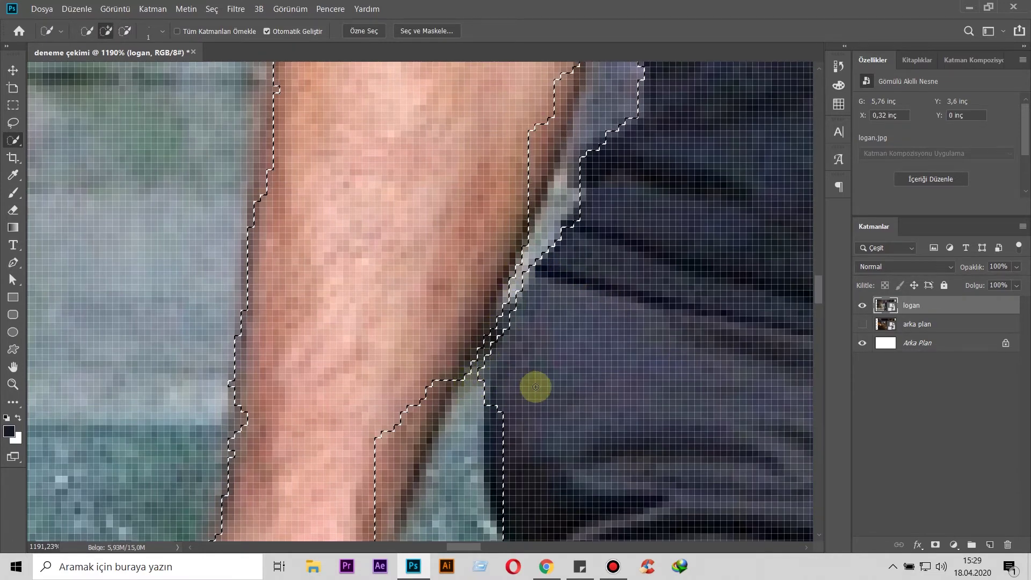
scroll(529, 387, "down", 2)
scroll(542, 387, "down", 3)
scroll(554, 396, "down", 1)
scroll(555, 395, "down", 4)
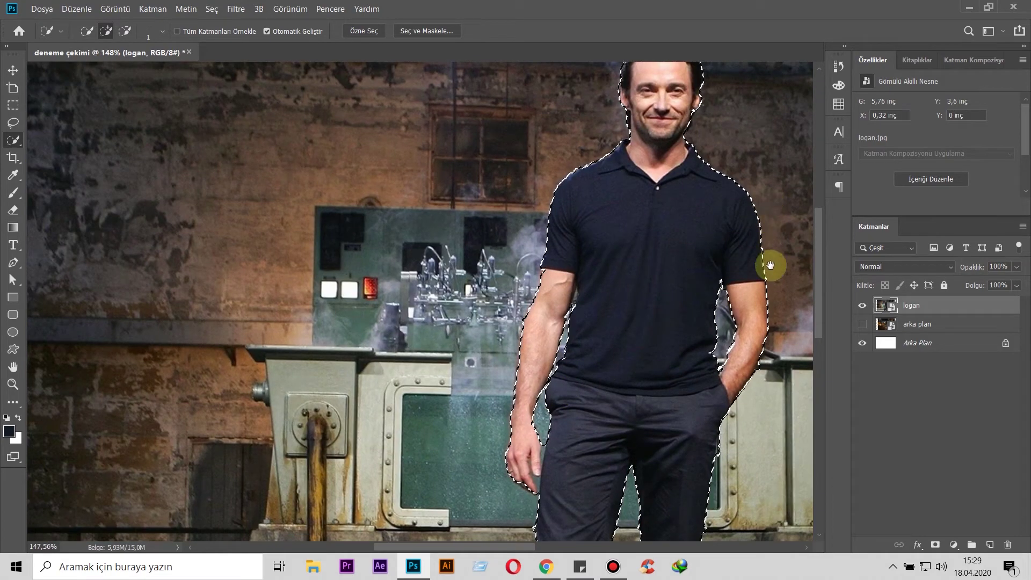
Zoom in on the man's legs and set the Quick Selection brush size to 7.
left_click_drag(695, 445, 636, 173)
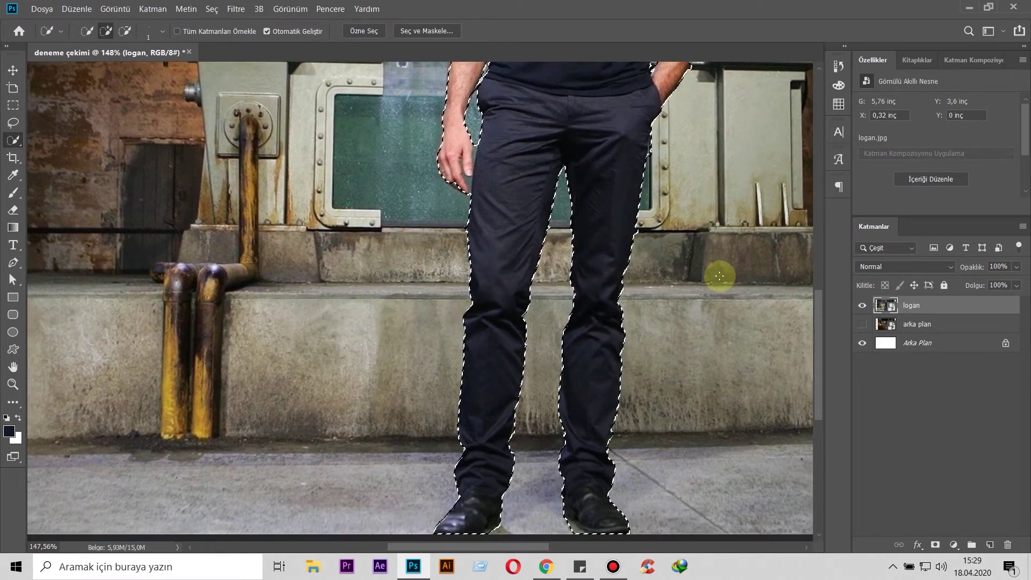
scroll(582, 509, "up", 3)
scroll(581, 509, "up", 2)
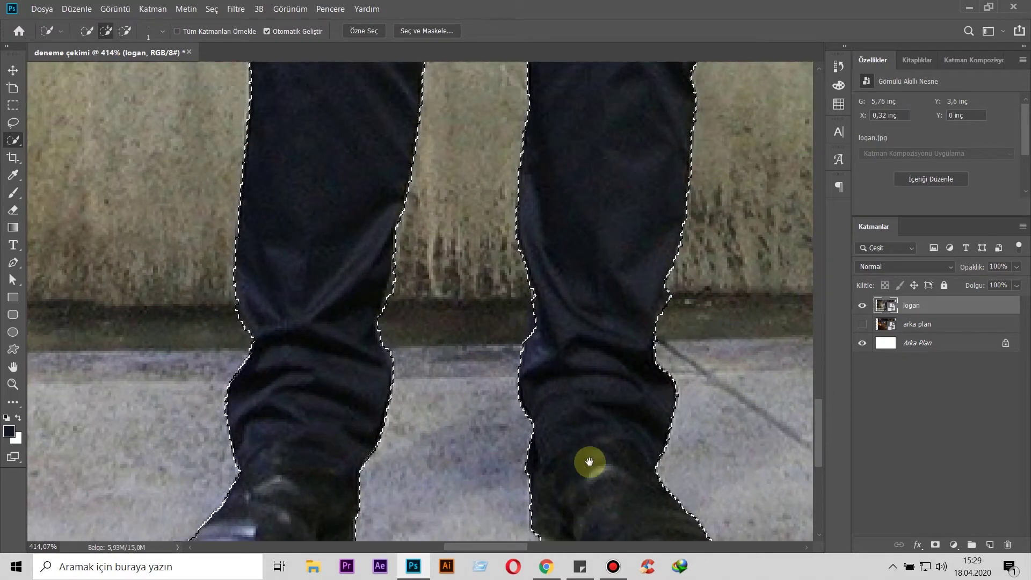
scroll(623, 315, "up", 2)
scroll(605, 380, "up", 2)
scroll(325, 285, "up", 3)
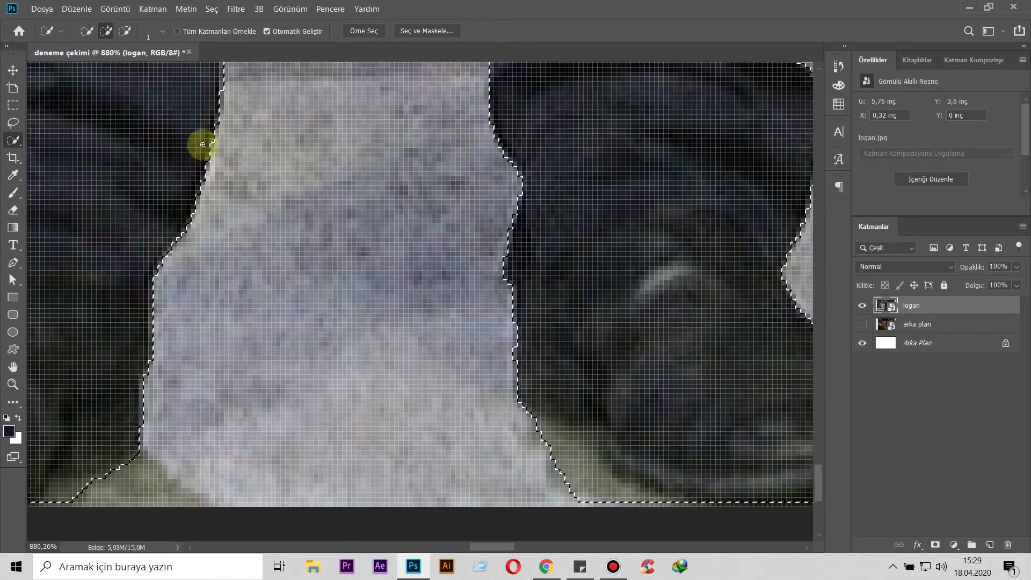
left_click(165, 32)
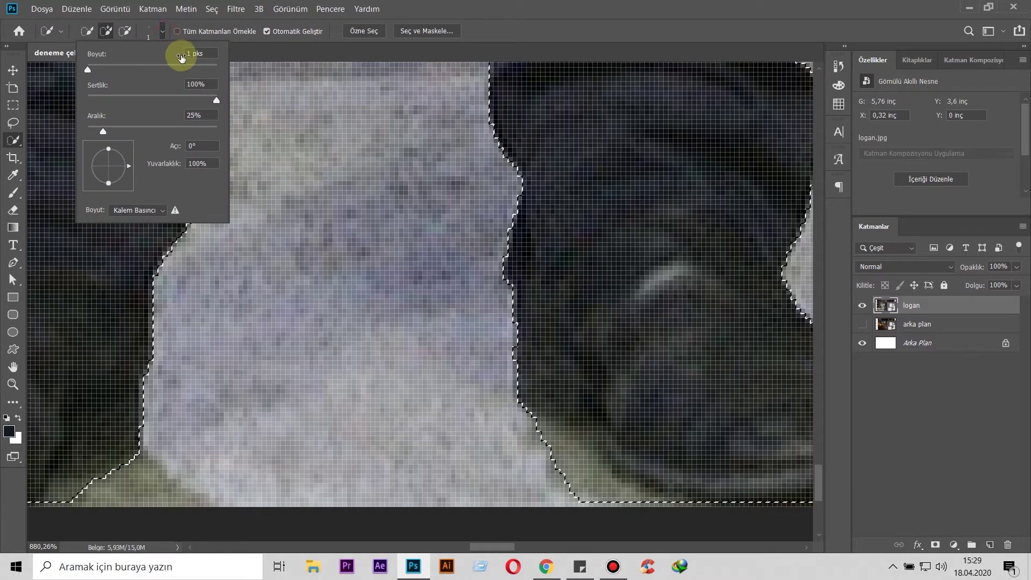
type("7")
key("Return")
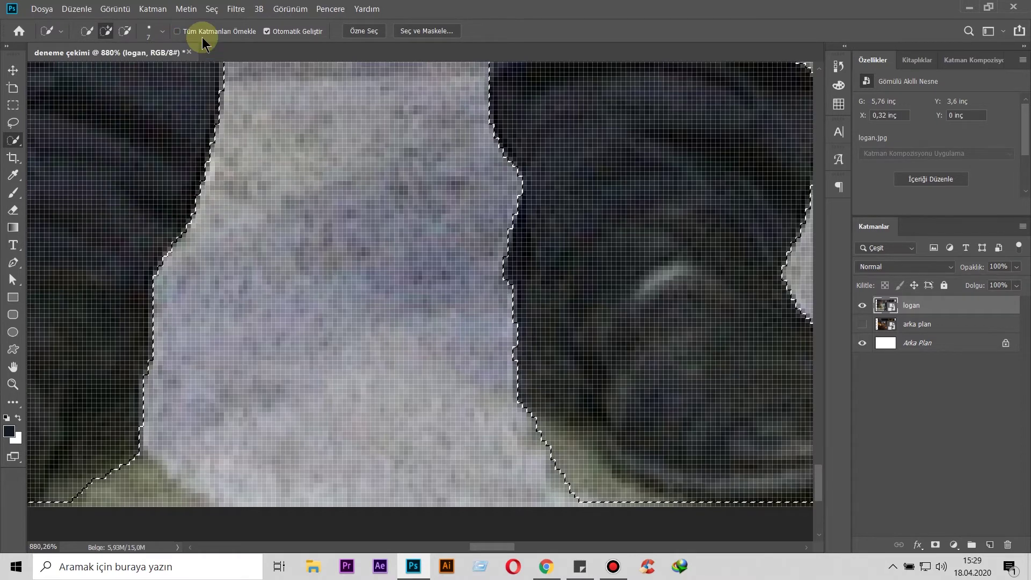
Add the lower edges by both shoes to the selection, then zoom out to the whole figure.
left_click_drag(633, 502, 603, 477)
left_click_drag(97, 506, 75, 495)
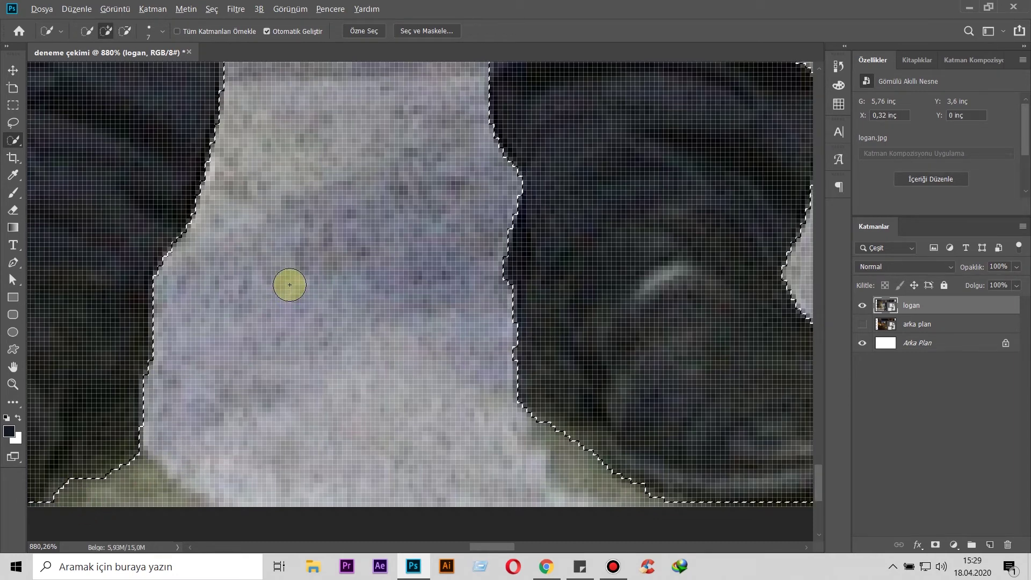
scroll(289, 285, "down", 2)
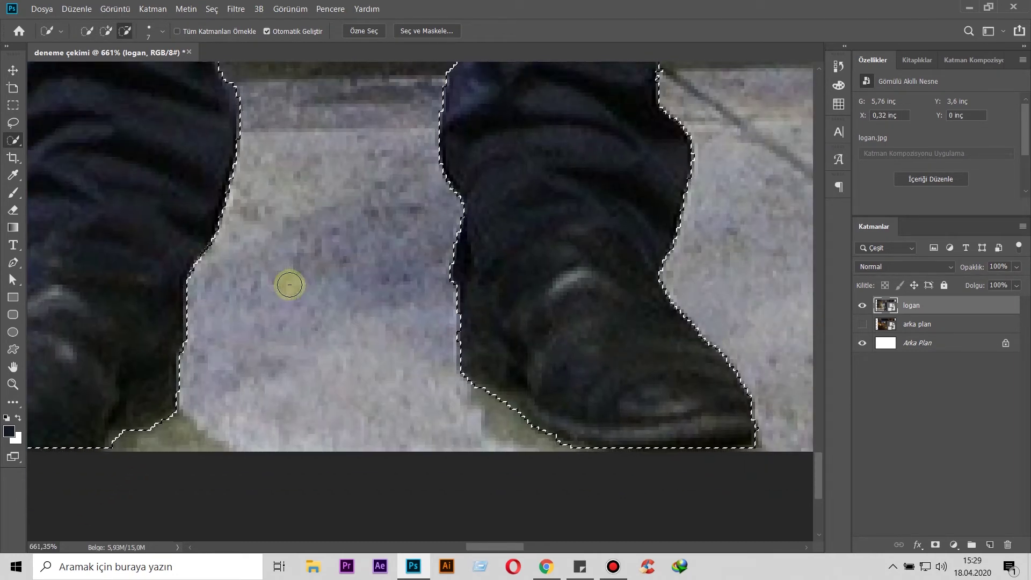
scroll(290, 285, "down", 1)
scroll(288, 284, "down", 1)
scroll(288, 283, "down", 1)
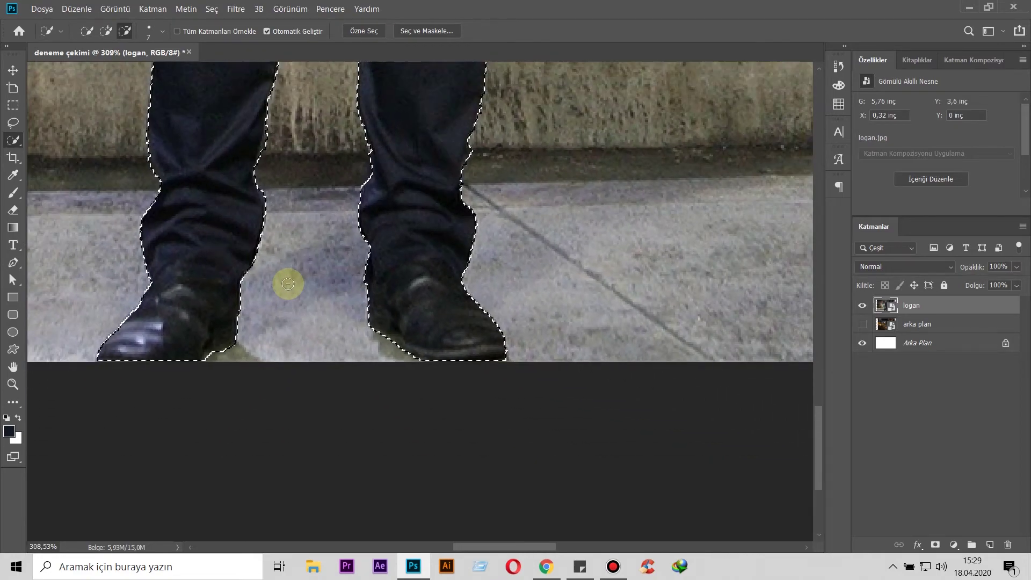
scroll(288, 284, "down", 1)
scroll(289, 283, "down", 1)
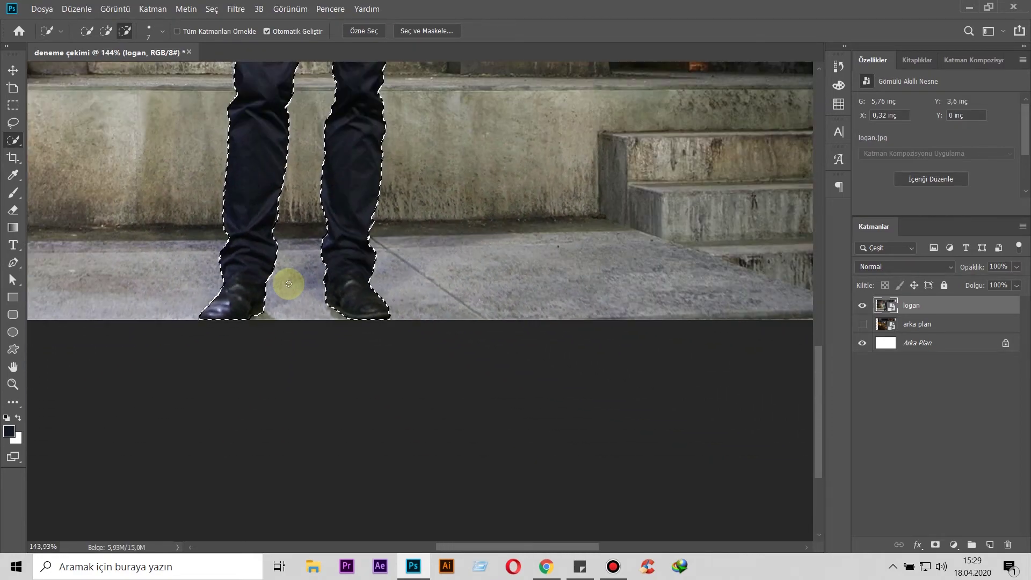
scroll(293, 237, "down", 1)
left_click_drag(329, 143, 381, 384)
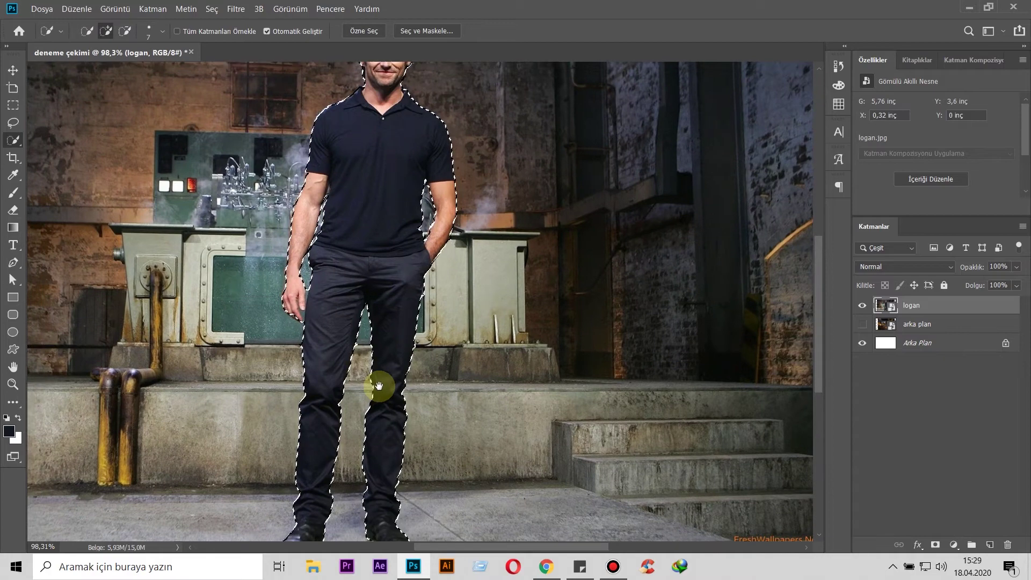
scroll(382, 385, "down", 1)
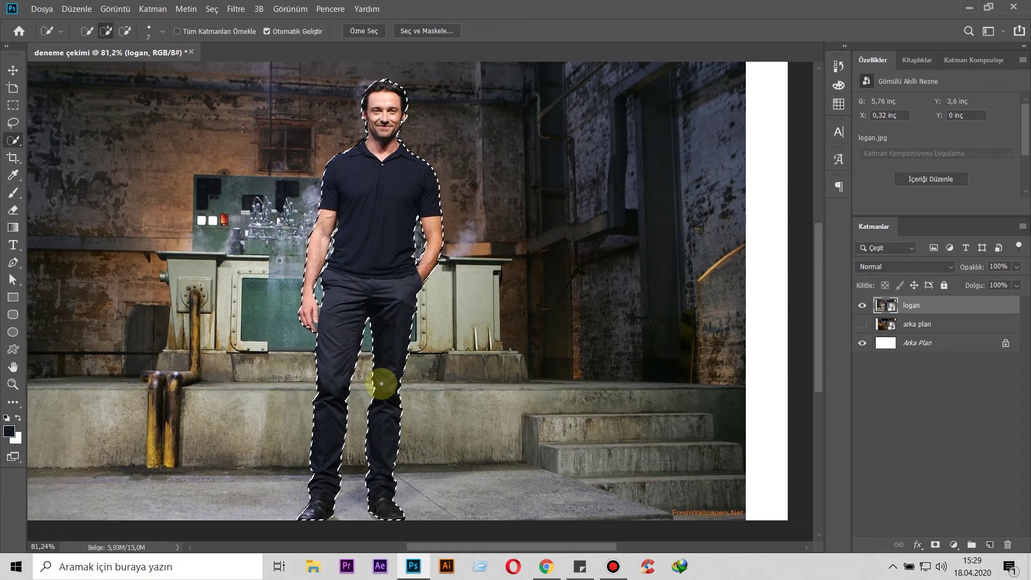
scroll(301, 323, "up", 5)
scroll(492, 271, "up", 3)
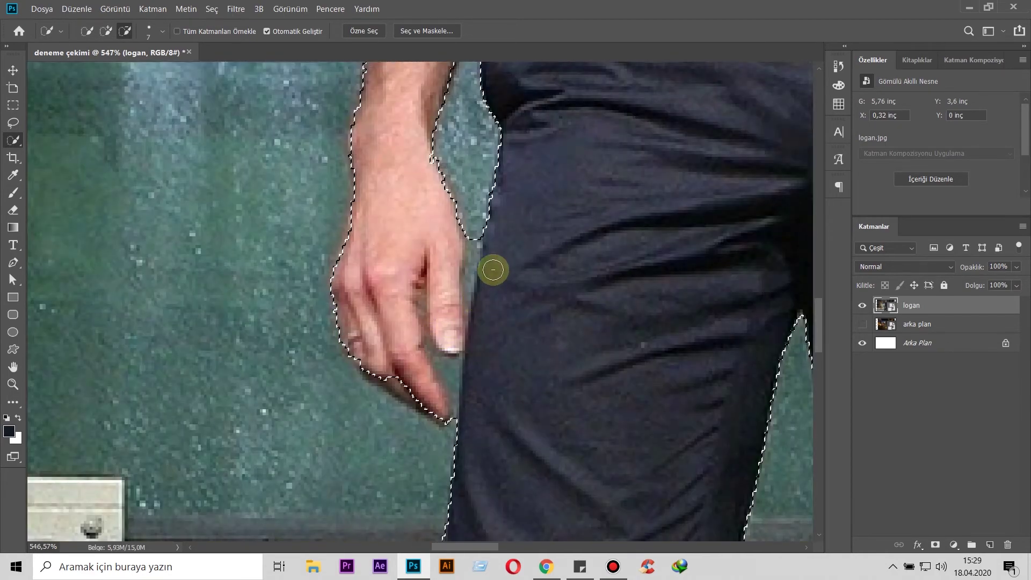
scroll(497, 247, "up", 4)
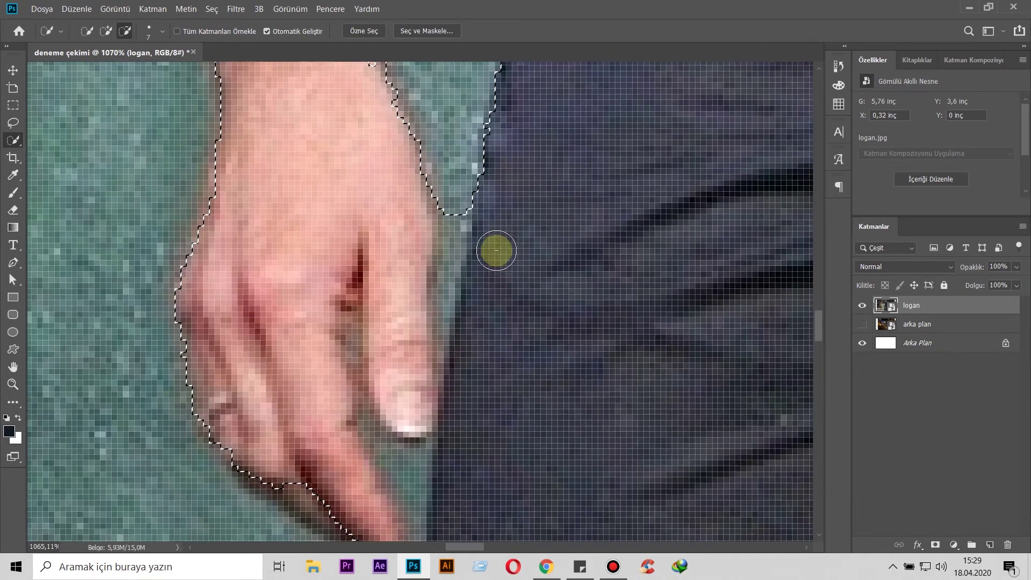
left_click(162, 30)
With a 1 px brush, rework the selection edge between the man's hand and trousers.
left_click_drag(189, 56, 165, 53)
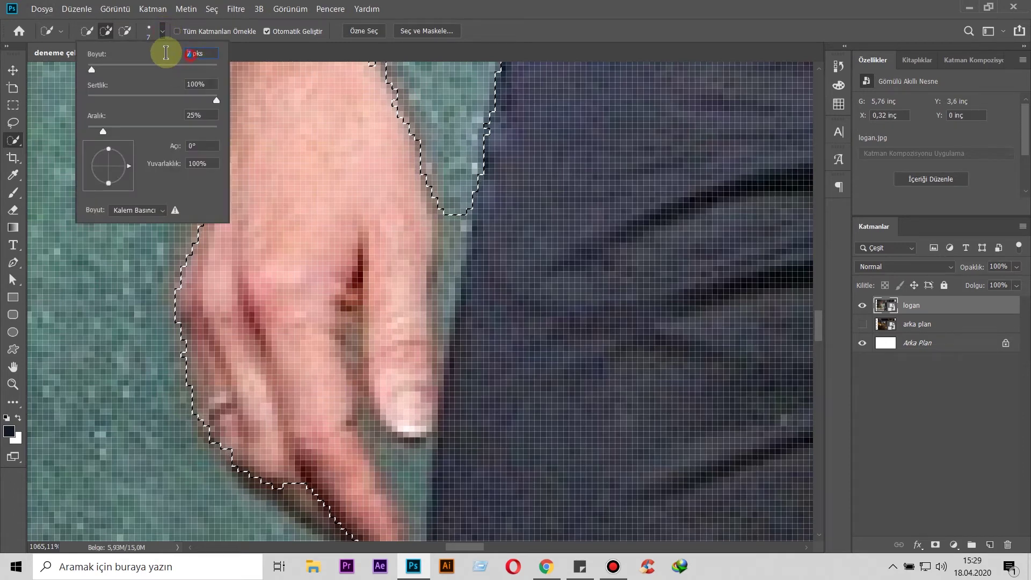
type("1")
key("Return")
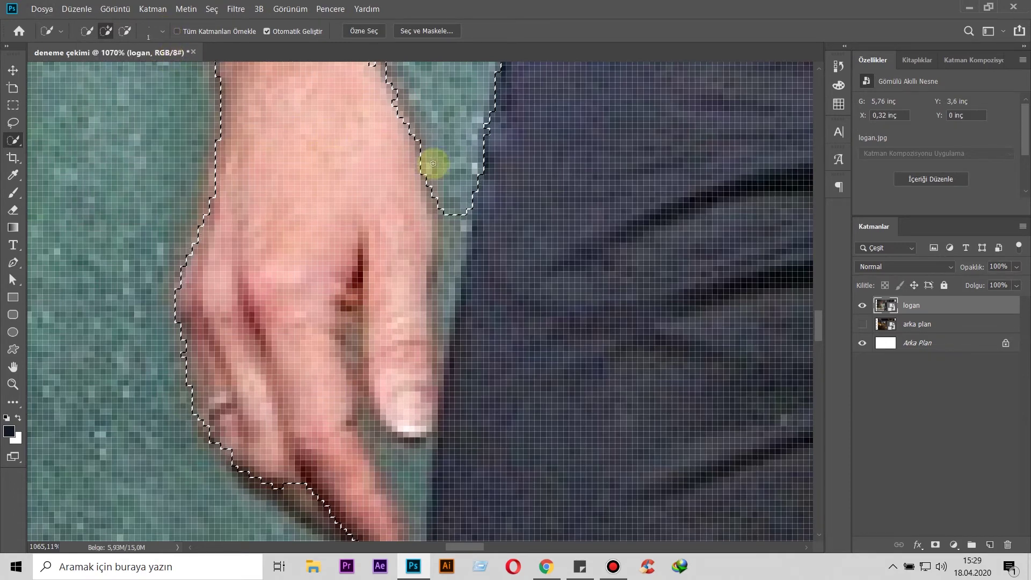
left_click_drag(450, 170, 451, 206)
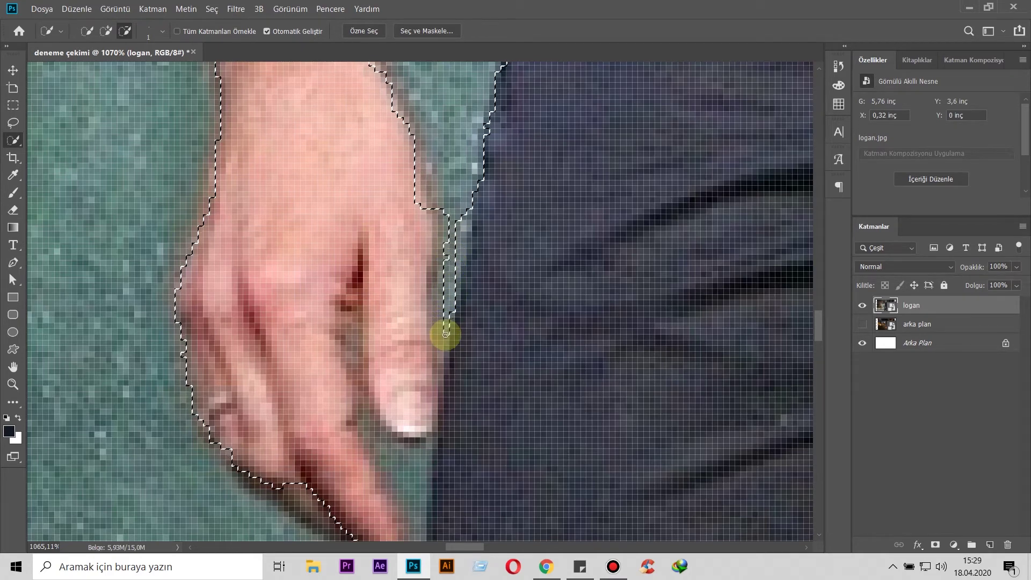
left_click_drag(444, 339, 464, 230)
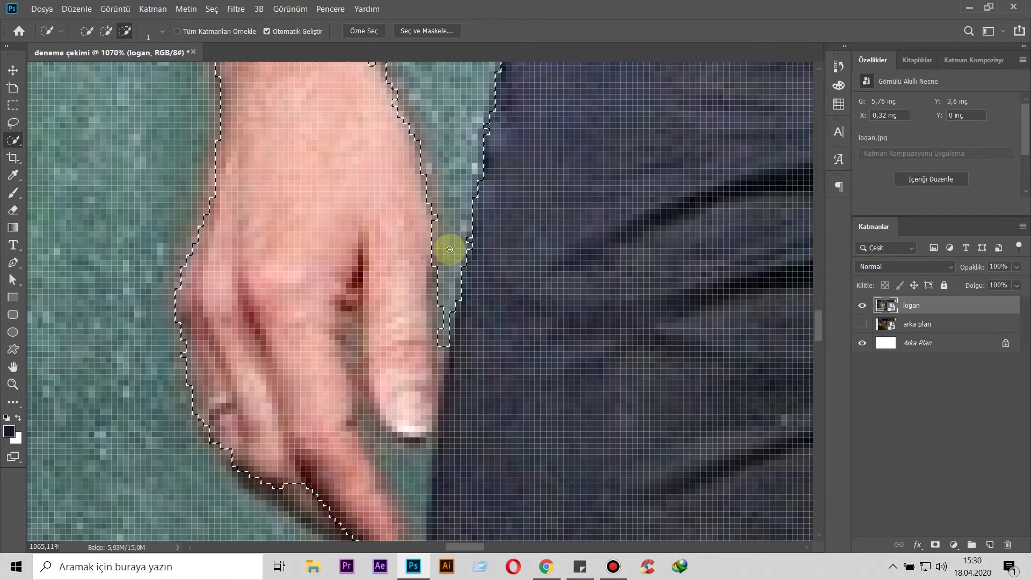
scroll(205, 205, "down", 3)
scroll(254, 219, "down", 2)
scroll(267, 228, "down", 2)
scroll(311, 223, "down", 1)
scroll(323, 222, "up", 2)
left_click_drag(560, 147, 556, 256)
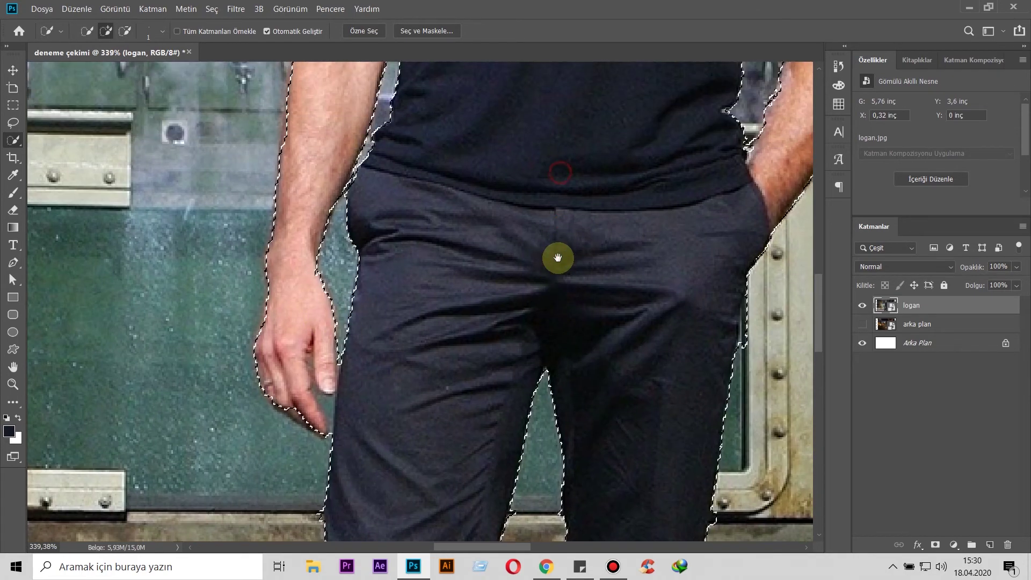
Zoom in on the torso and extend the selection along the arm's edge.
scroll(541, 249, "down", 3)
left_click_drag(553, 161, 557, 272)
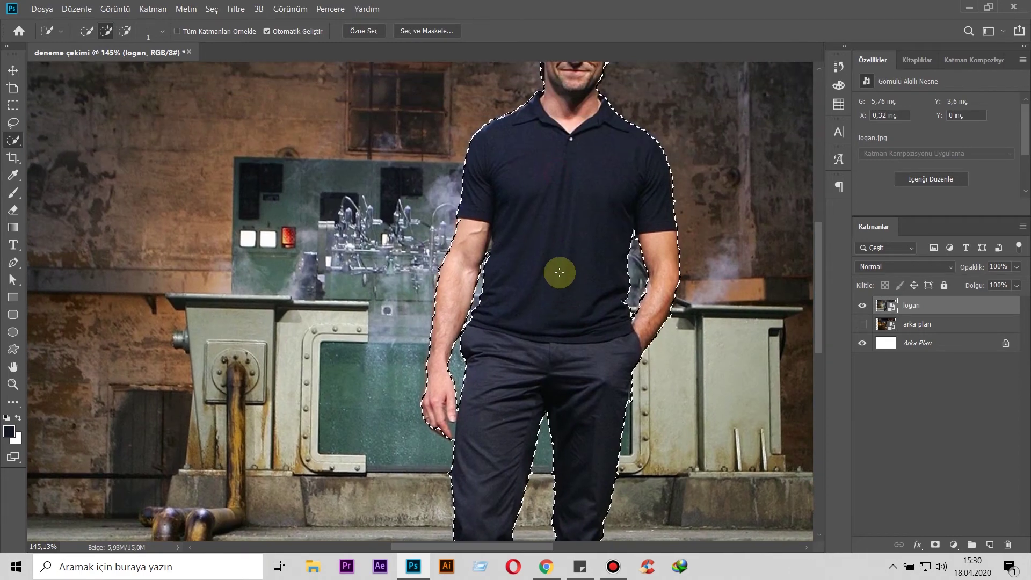
scroll(476, 293, "up", 2)
scroll(511, 189, "up", 3)
scroll(516, 179, "up", 2)
scroll(507, 175, "up", 2)
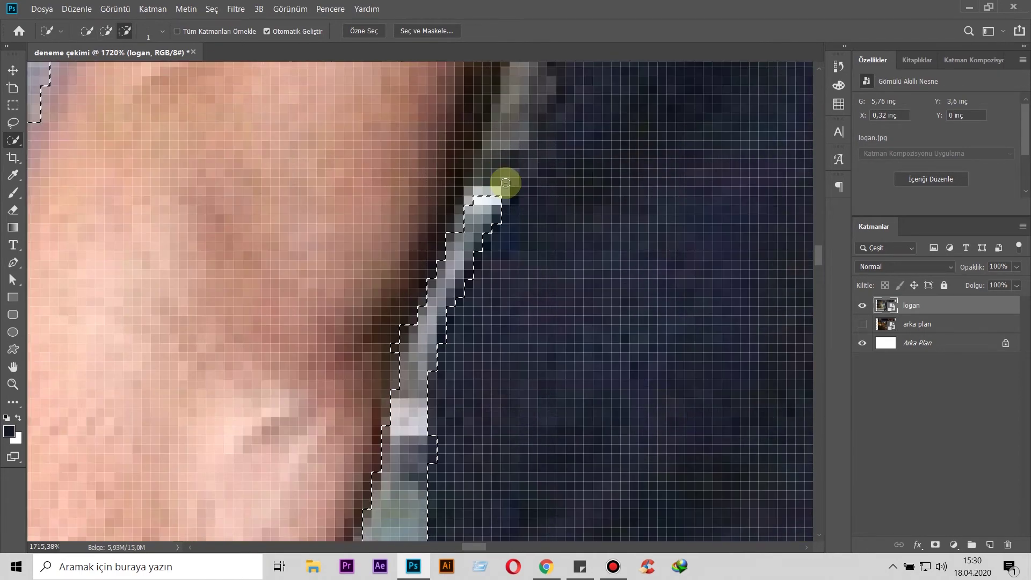
mouse_move(489, 196)
left_mouse_down()
mouse_move(517, 80)
mouse_move(499, 166)
mouse_move(521, 80)
mouse_move(510, 165)
mouse_move(524, 102)
mouse_move(525, 113)
left_mouse_up()
Zoom around the figure to check the selection outline from face to shoes.
scroll(526, 113, "down", 3)
scroll(525, 177, "down", 3)
scroll(612, 290, "down", 2)
scroll(597, 281, "down", 2)
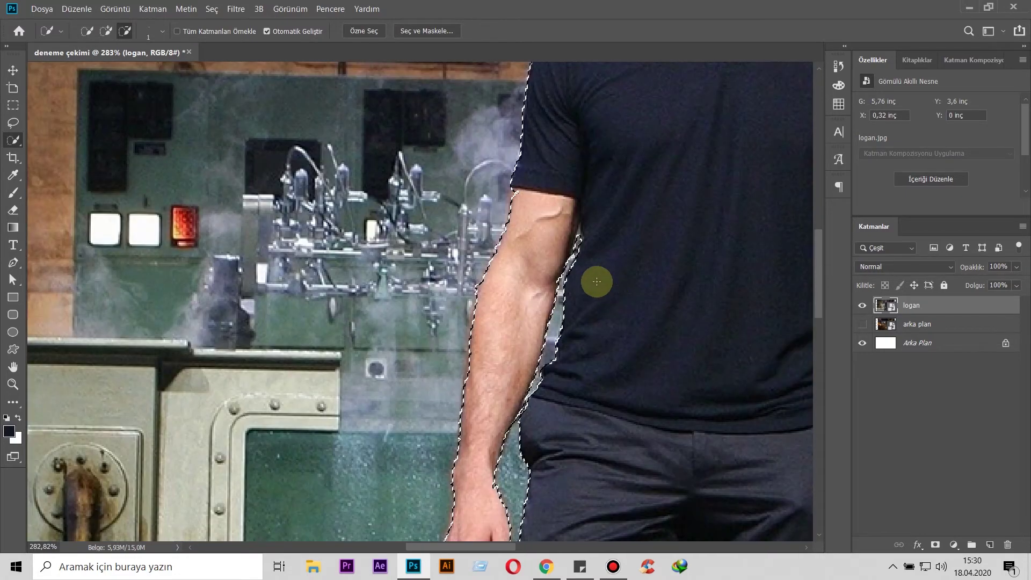
scroll(602, 284, "down", 3)
scroll(613, 292, "down", 2)
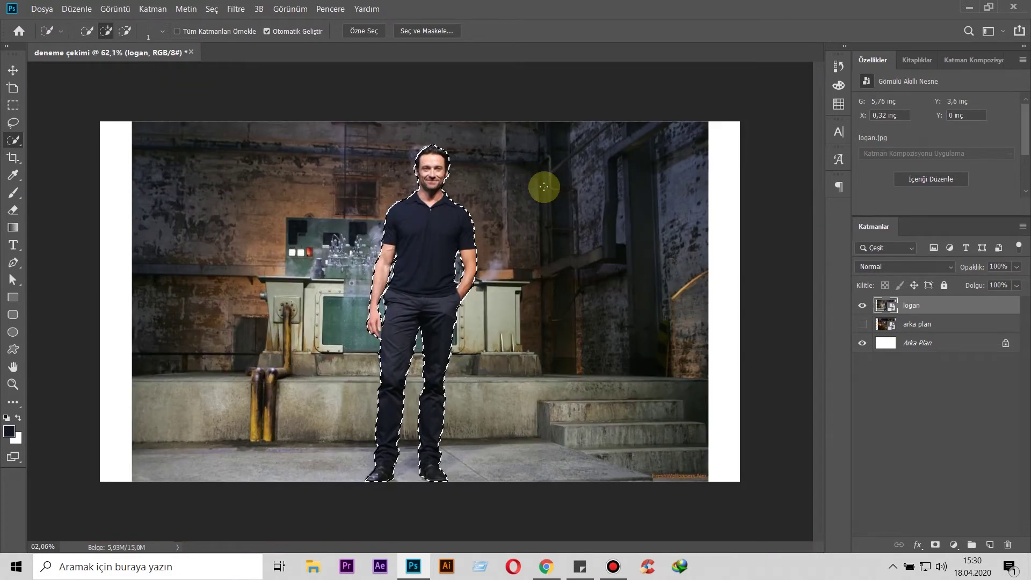
scroll(376, 180, "up", 4)
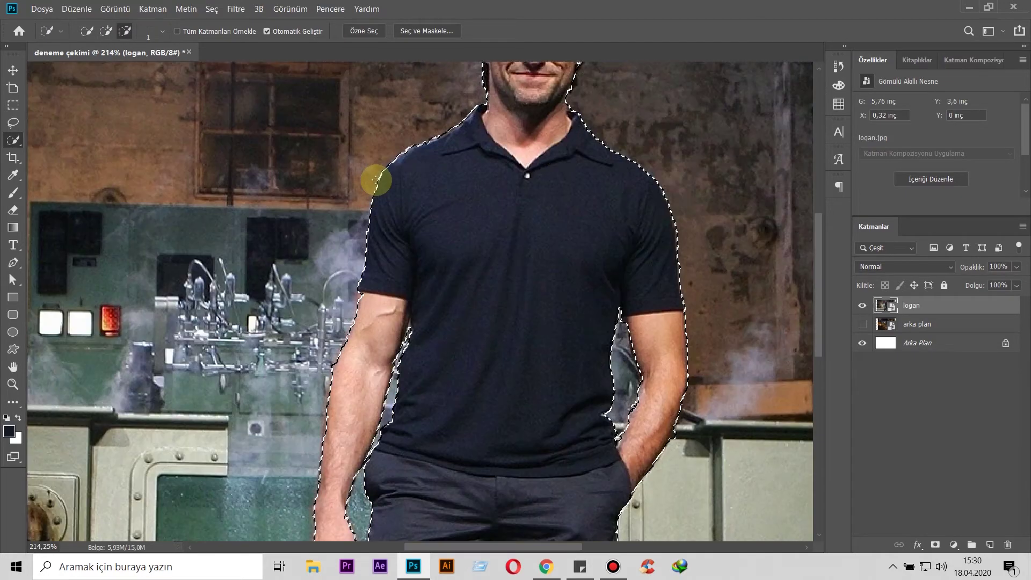
left_click_drag(557, 152, 606, 307)
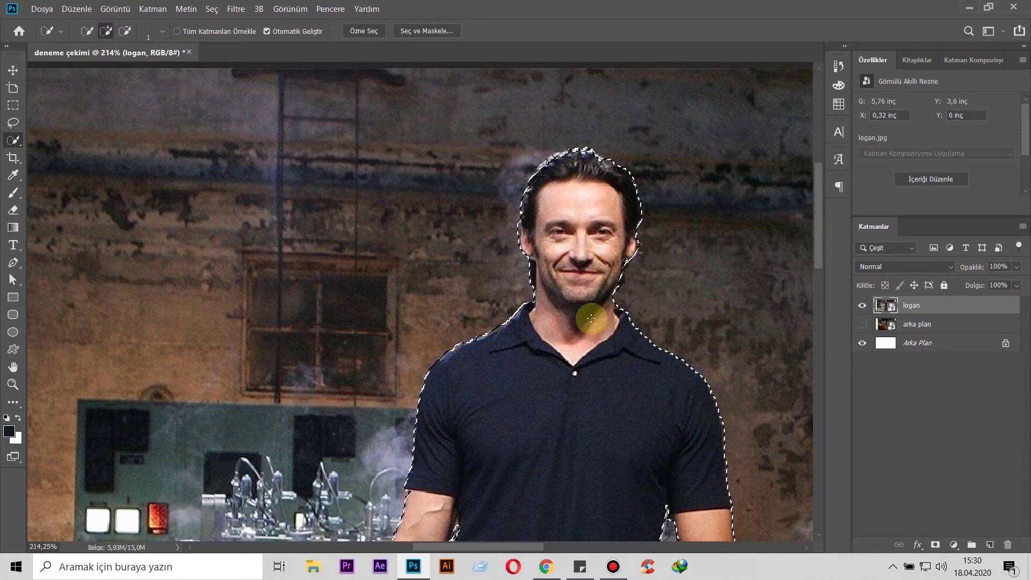
scroll(633, 287, "up", 2, "alt")
scroll(598, 263, "up", 3, "alt")
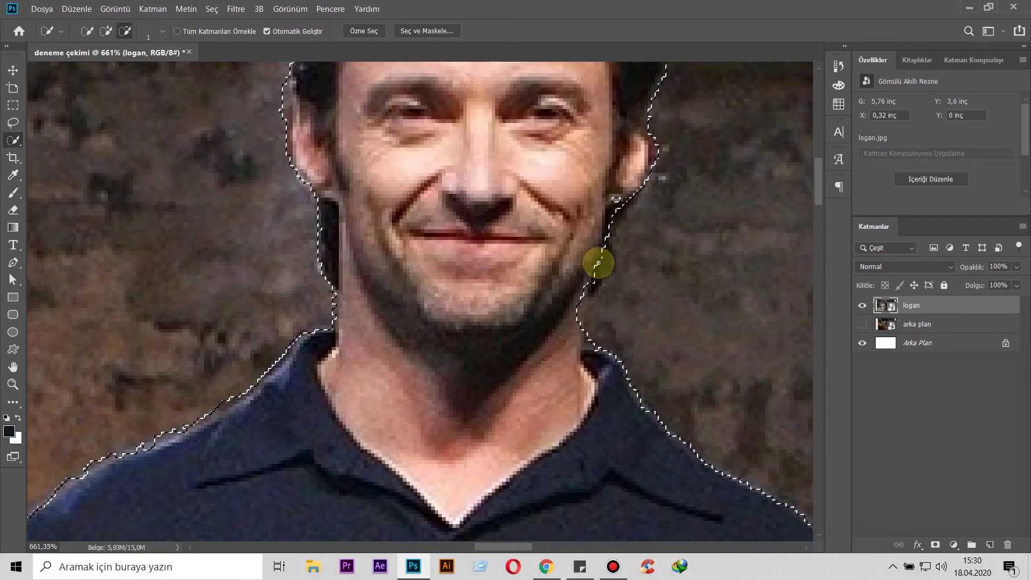
scroll(597, 263, "down", 3, "alt")
scroll(602, 264, "down", 3, "alt")
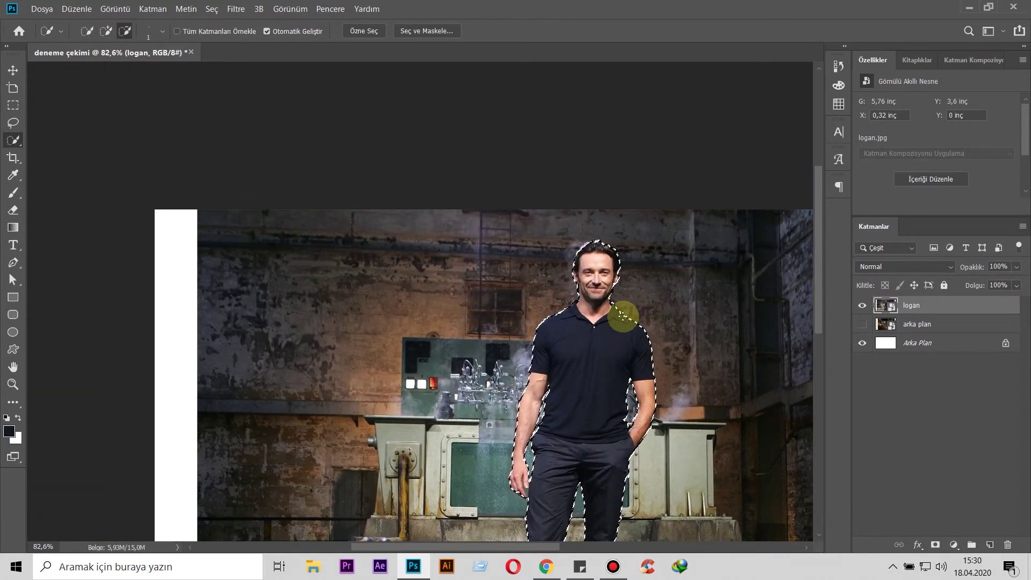
scroll(621, 334, "down", 2, "alt")
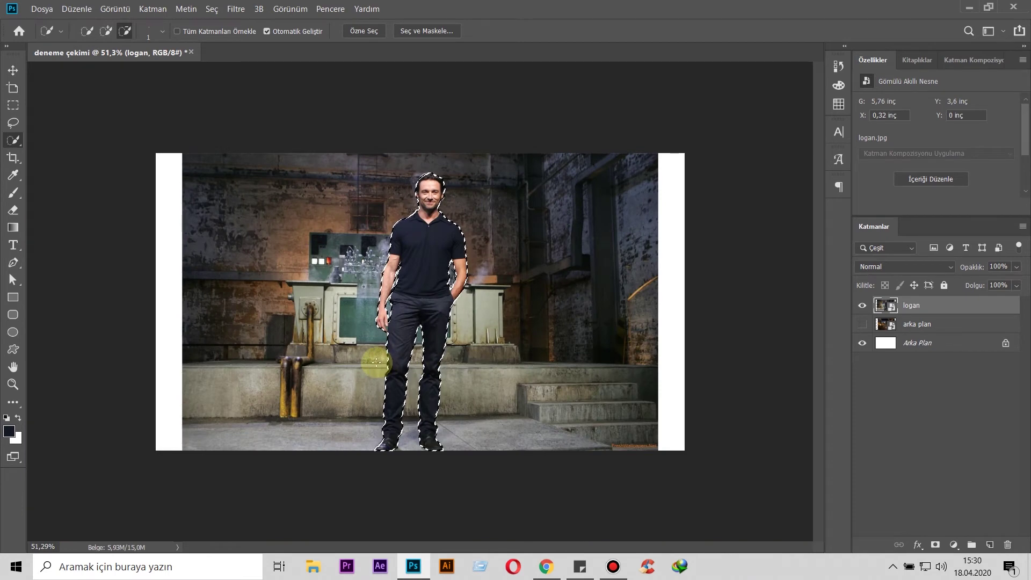
scroll(376, 363, "up", 2, "alt")
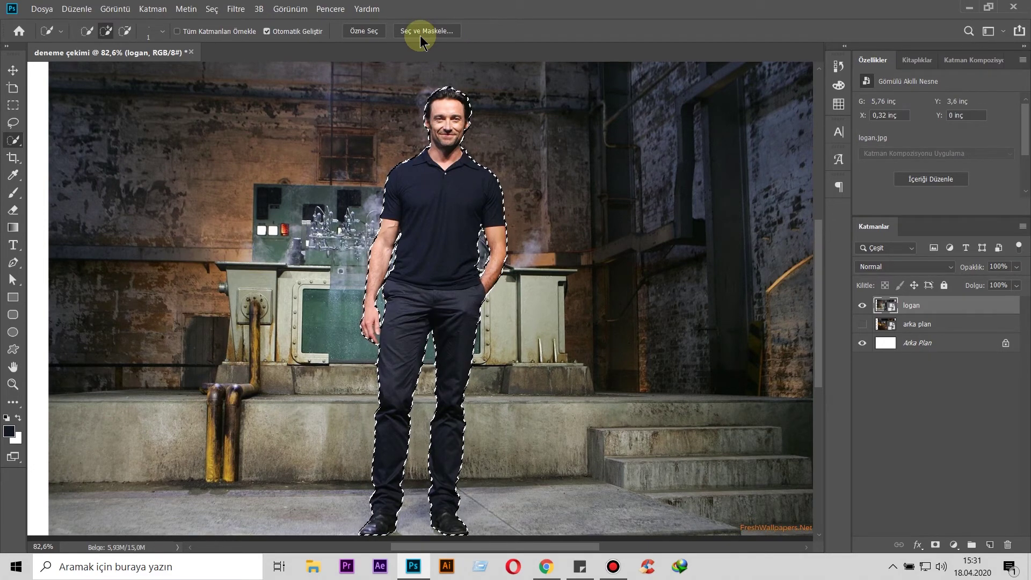
left_click(424, 32)
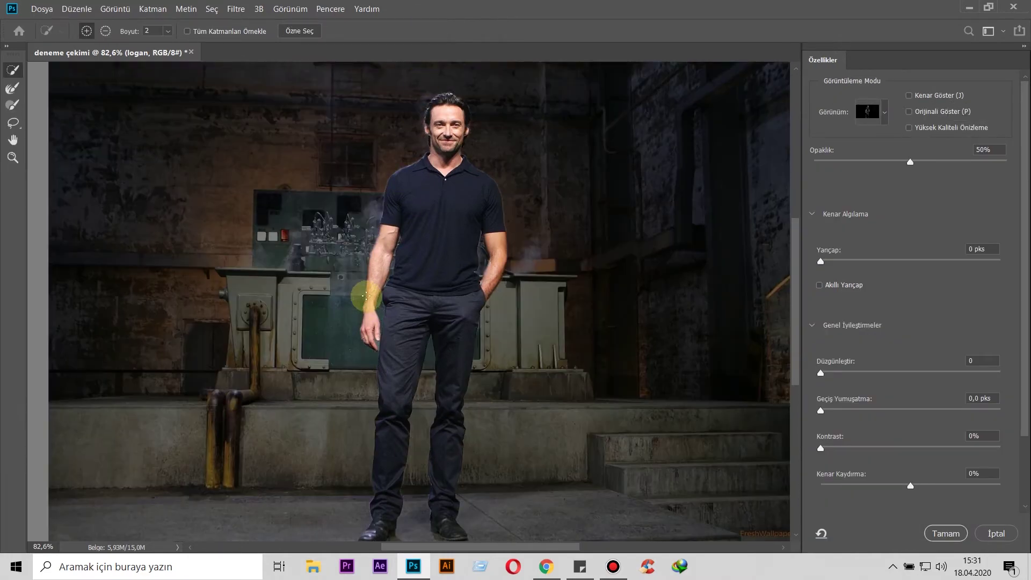
Check the On Black preview view mode and zoom in on the man's arm.
scroll(366, 294, "up", 3)
scroll(365, 295, "up", 2)
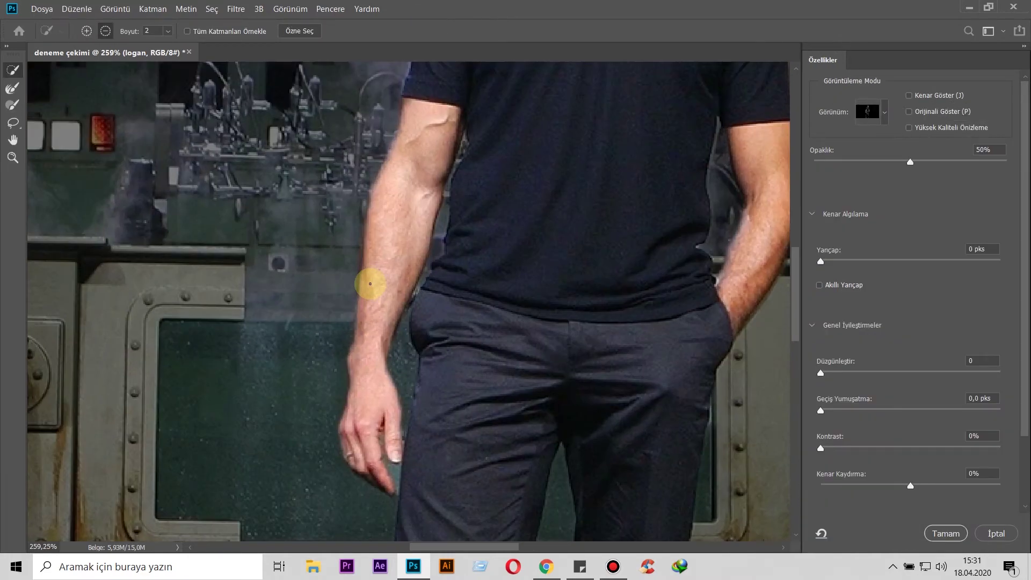
left_click(883, 117)
left_click(884, 118)
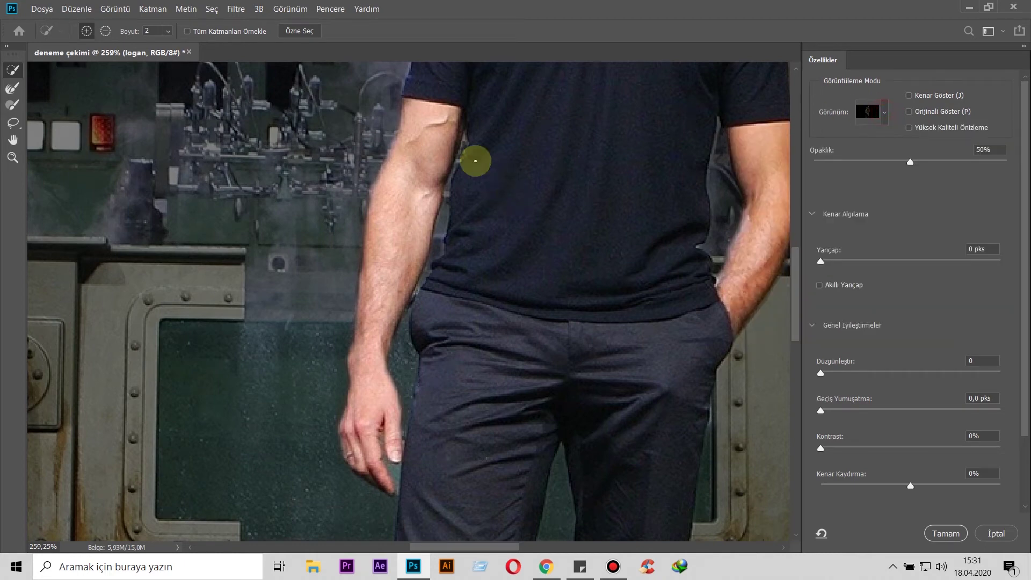
scroll(387, 141, "up", 2)
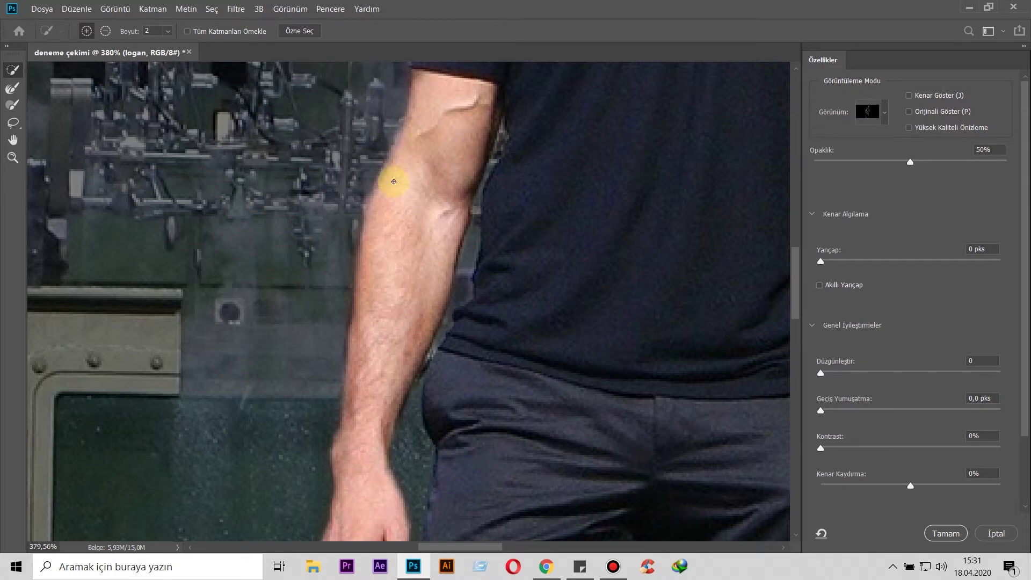
scroll(391, 198, "up", 1)
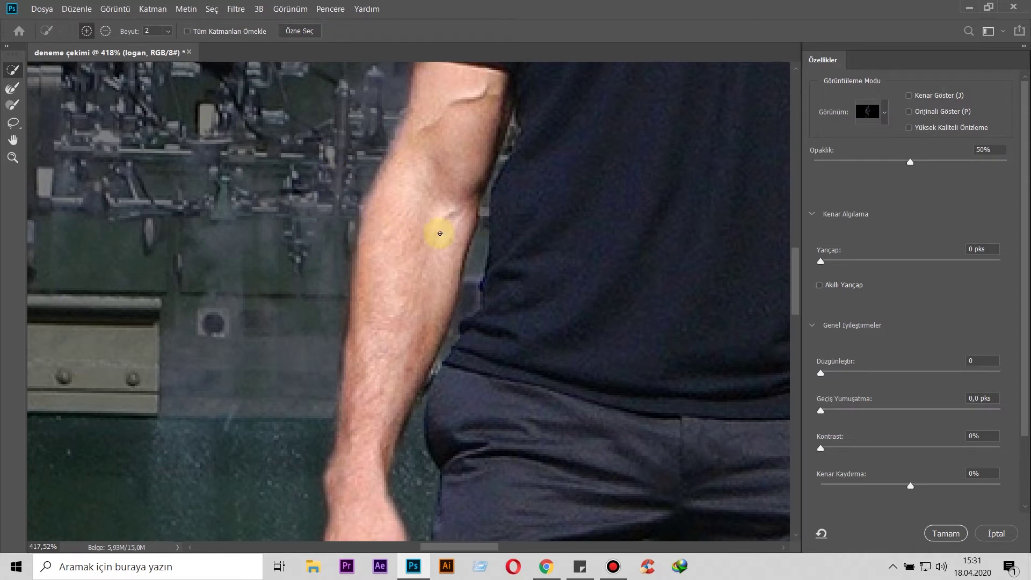
scroll(462, 263, "down", 5)
scroll(486, 295, "down", 5)
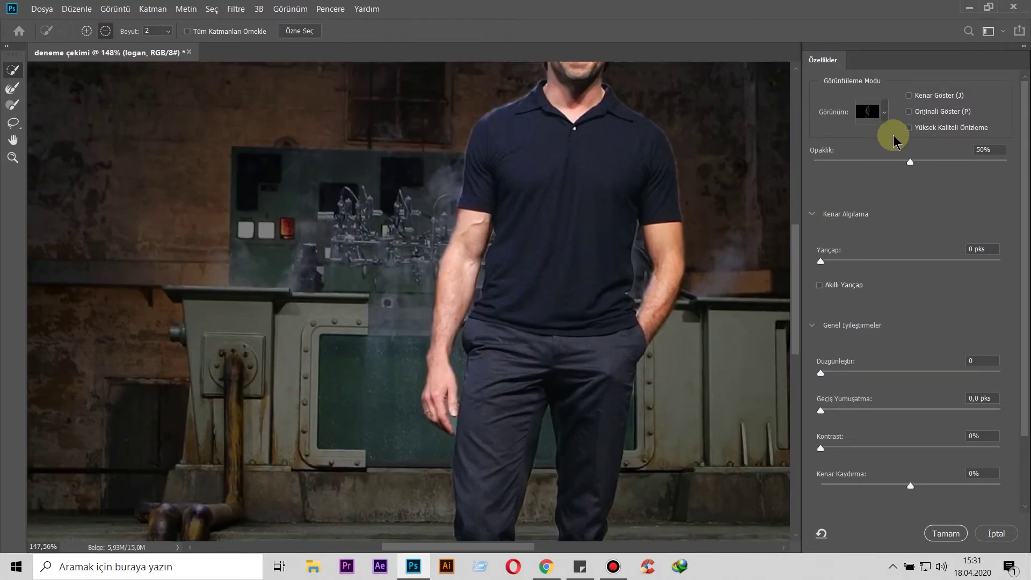
Set the black preview to 100% opacity and refine the mask edge along the upper arm.
left_click_drag(911, 162, 1019, 171)
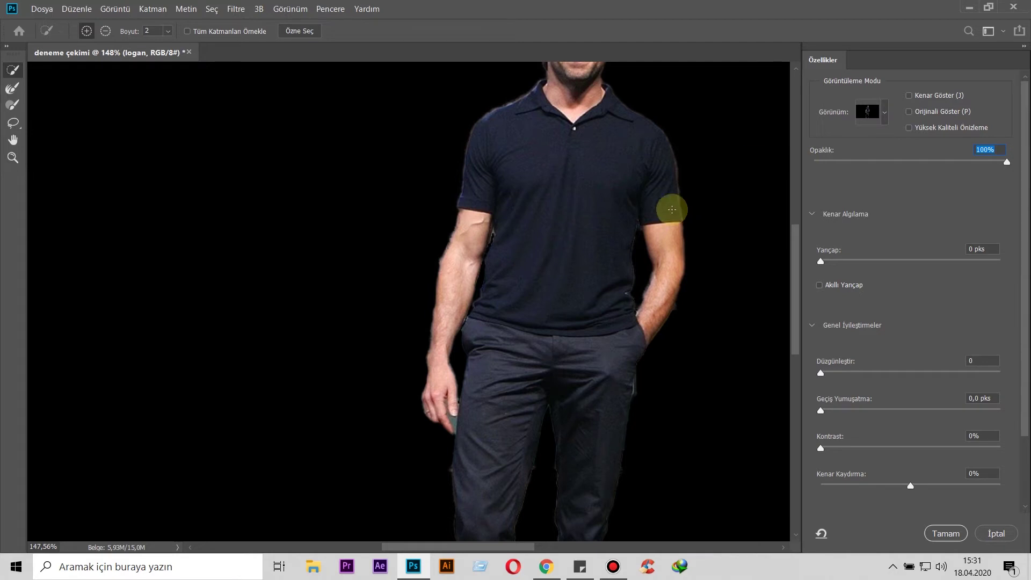
left_click_drag(446, 229, 507, 233)
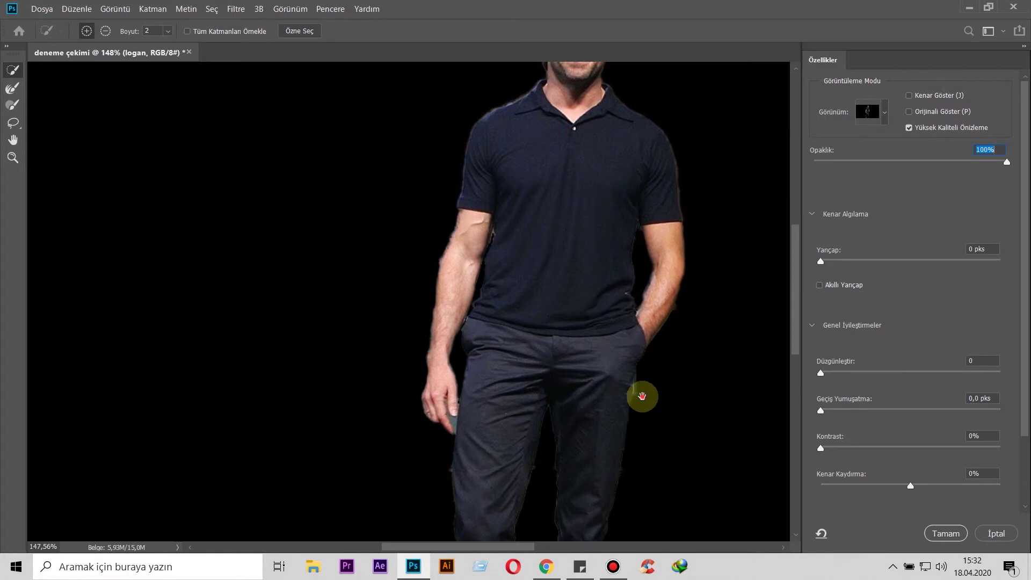
scroll(642, 376, "down", 3)
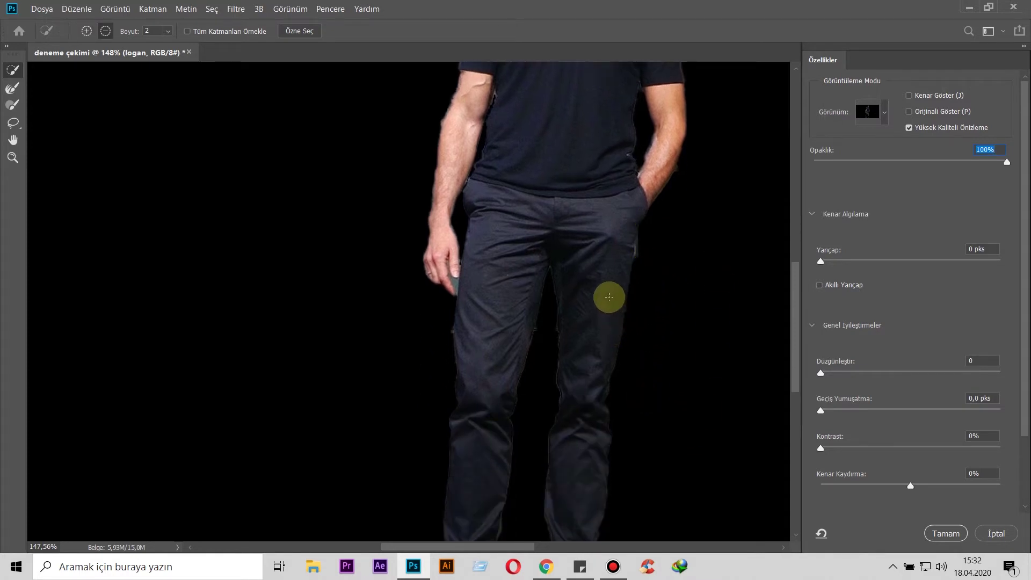
key("alt")
left_click_drag(603, 246, 590, 349)
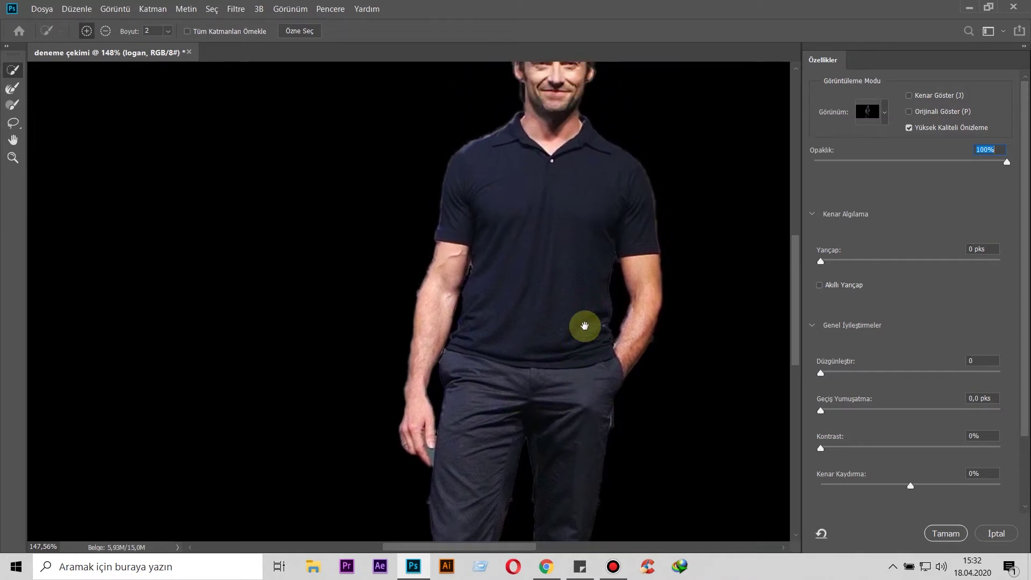
key("alt")
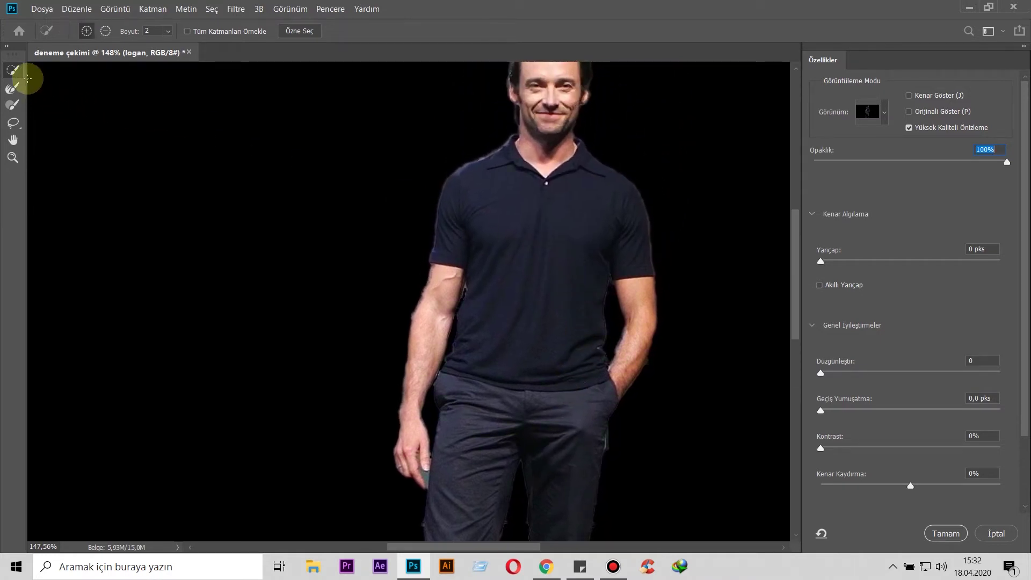
left_click(12, 161)
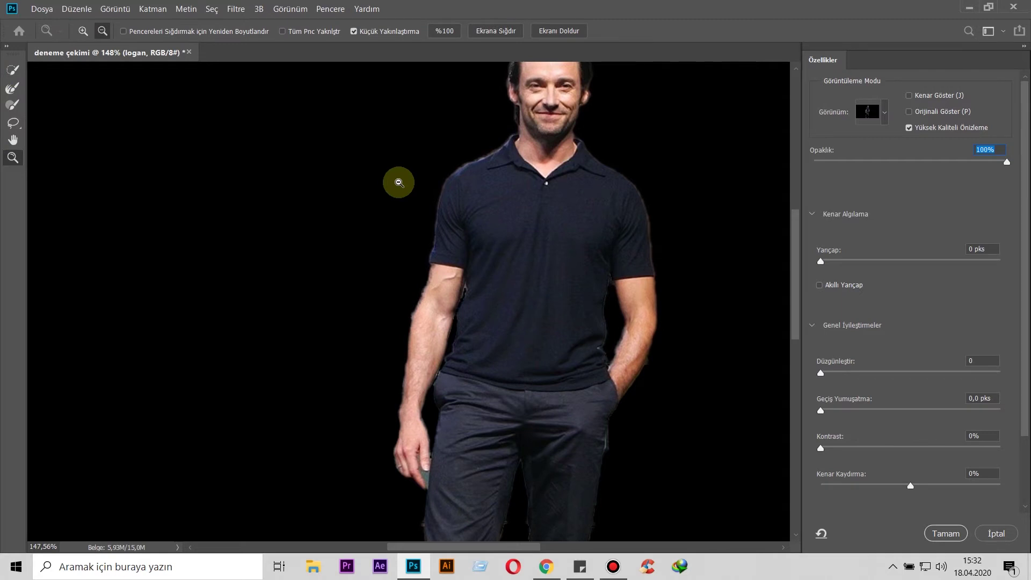
Zoom in and out to inspect the man's head, hair edges and hand.
left_click_drag(399, 182, 303, 209)
left_click(359, 226)
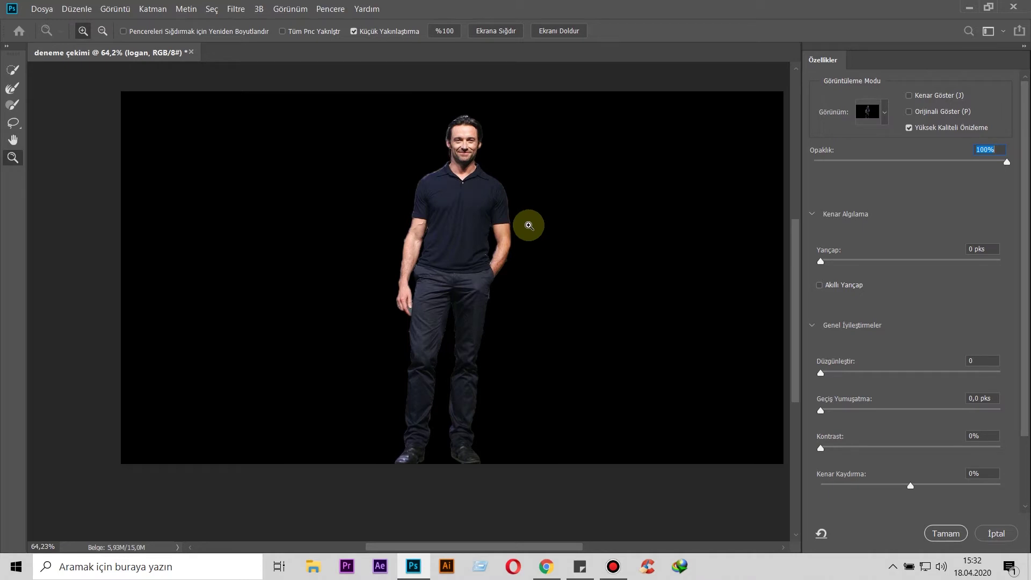
left_click_drag(453, 110, 490, 185)
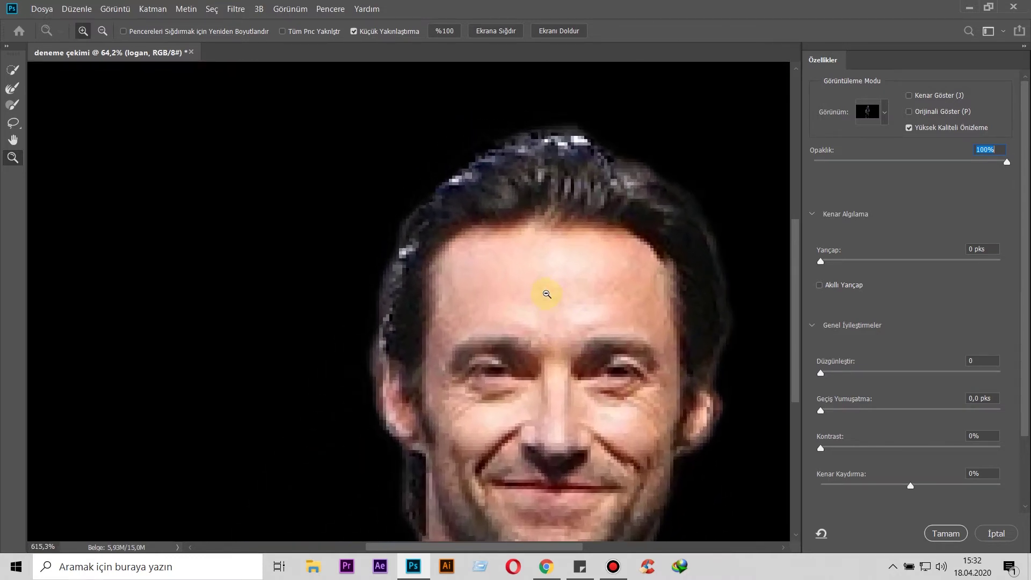
mouse_move(491, 185)
left_mouse_down()
mouse_move(514, 281)
mouse_move(406, 390)
left_mouse_up()
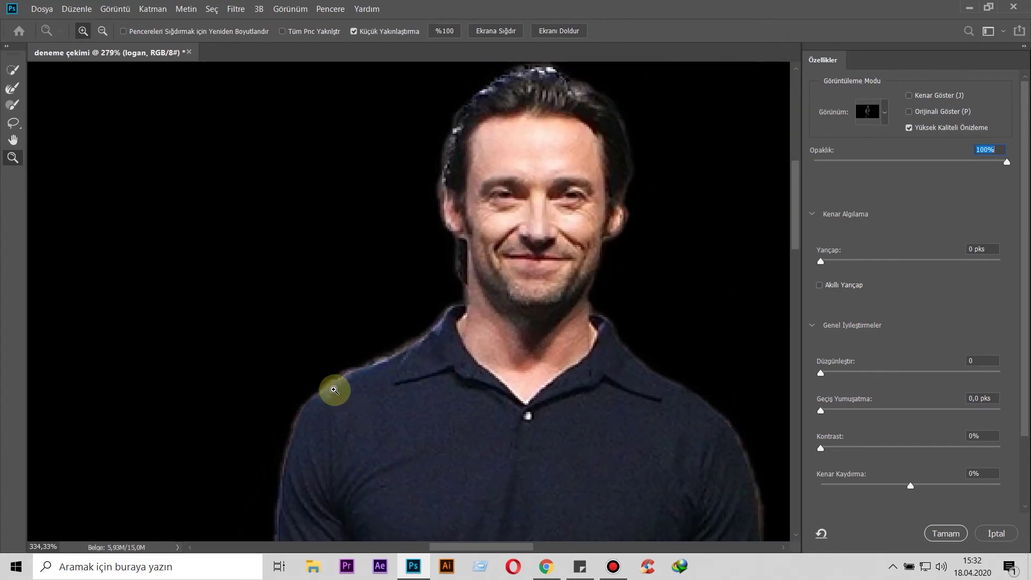
mouse_move(405, 389)
left_mouse_down()
mouse_move(277, 364)
mouse_move(394, 424)
mouse_move(474, 338)
left_mouse_up()
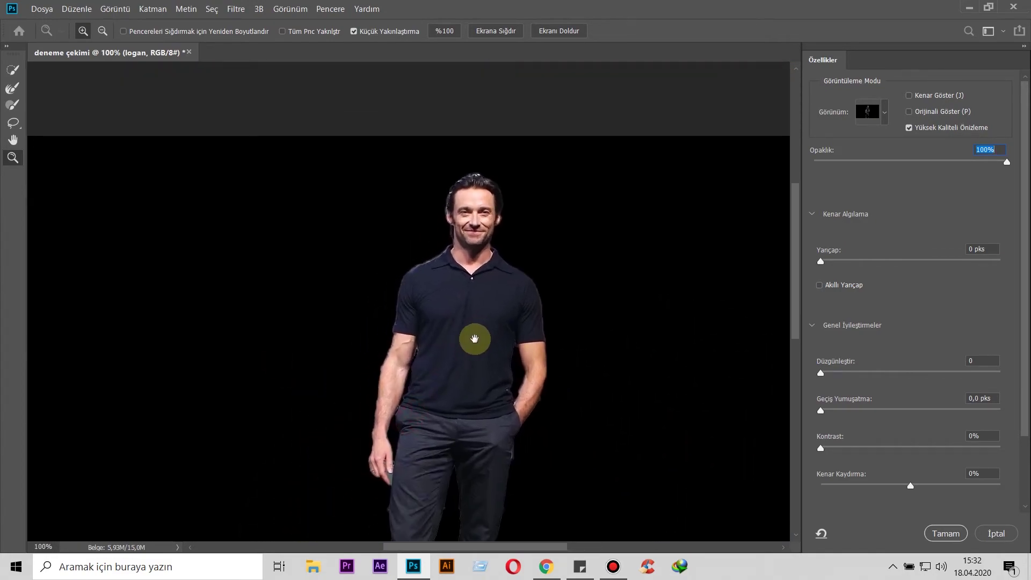
mouse_move(406, 338)
left_mouse_down()
mouse_move(442, 360)
mouse_move(368, 387)
mouse_move(507, 514)
mouse_move(407, 278)
left_mouse_up()
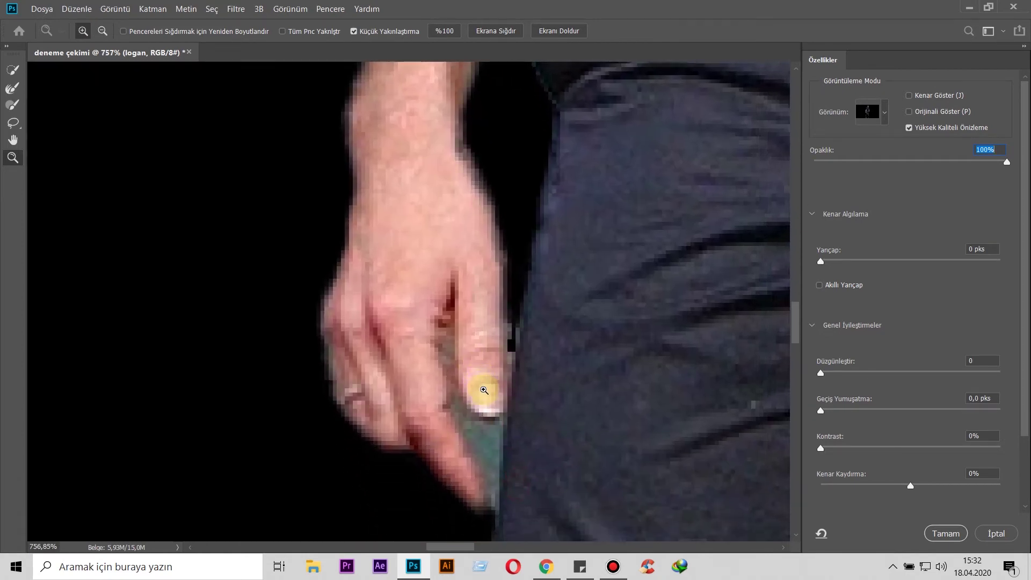
Zoom out slightly on the hand and start refining the mask edge along the finger.
left_click(102, 31)
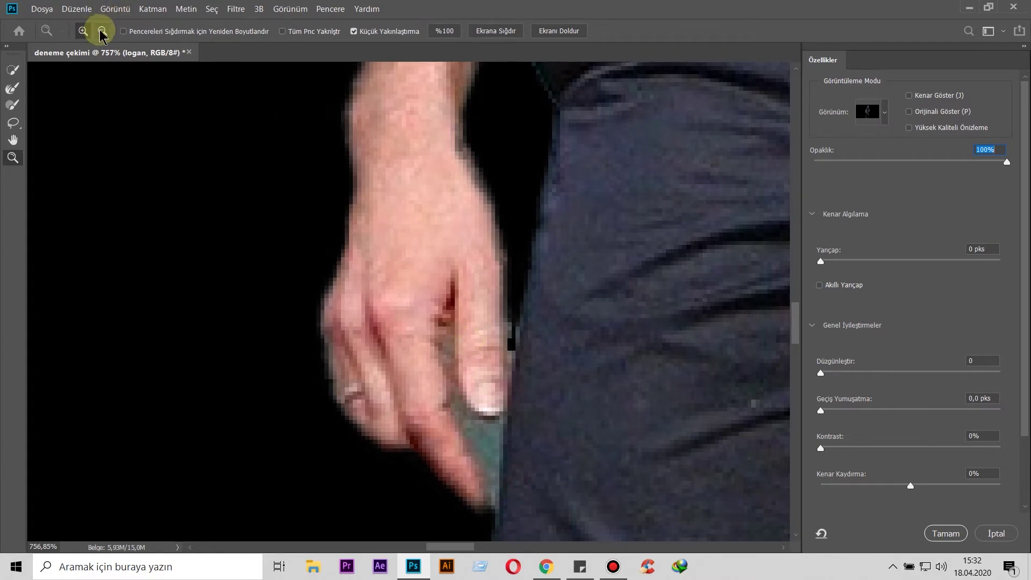
left_click(493, 435)
left_click(13, 70)
left_click_drag(493, 447, 481, 438)
Switch the Refine Edge Brush to subtract and check the preview view mode list.
key("alt")
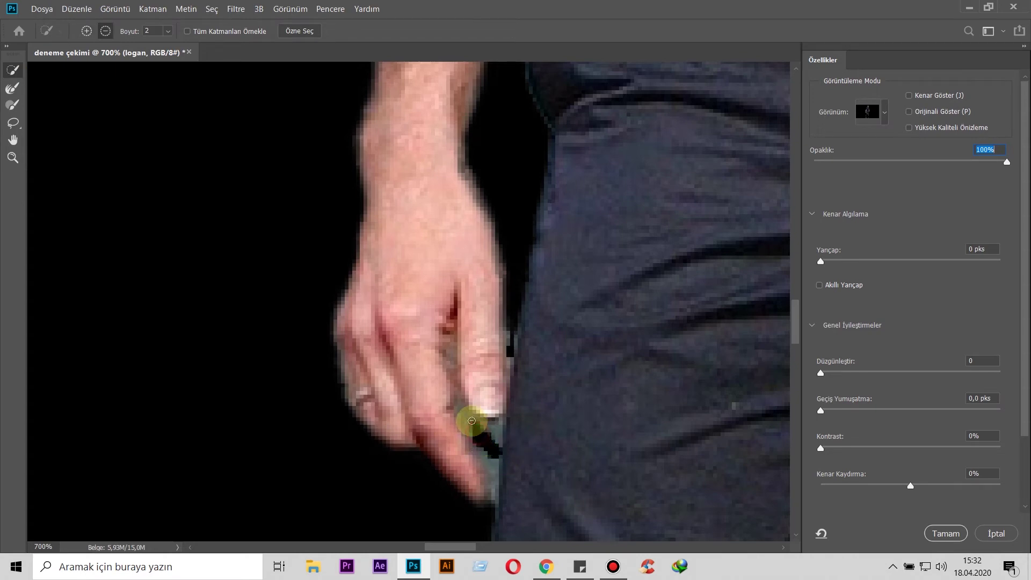
left_click(886, 115)
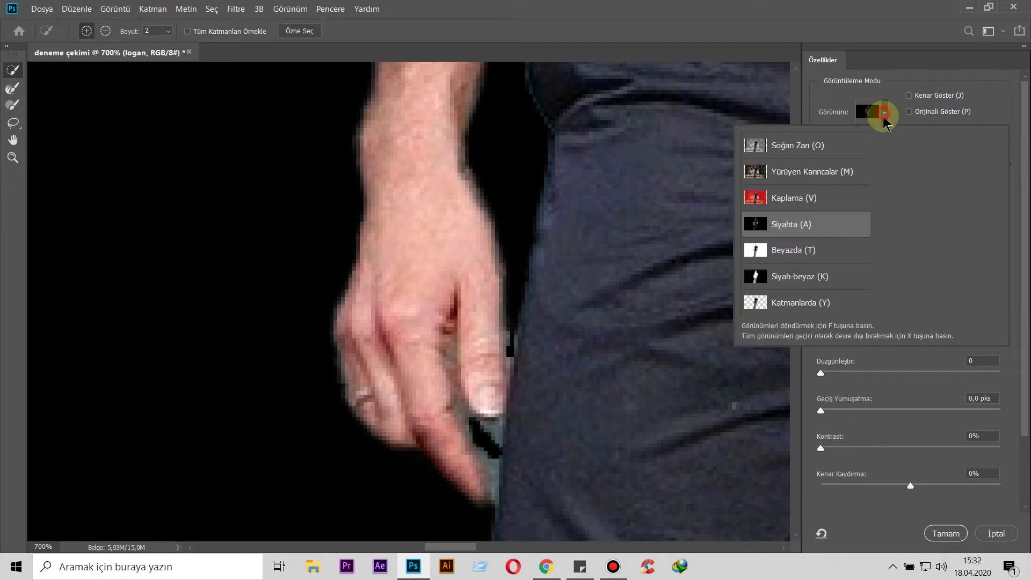
left_click(928, 56)
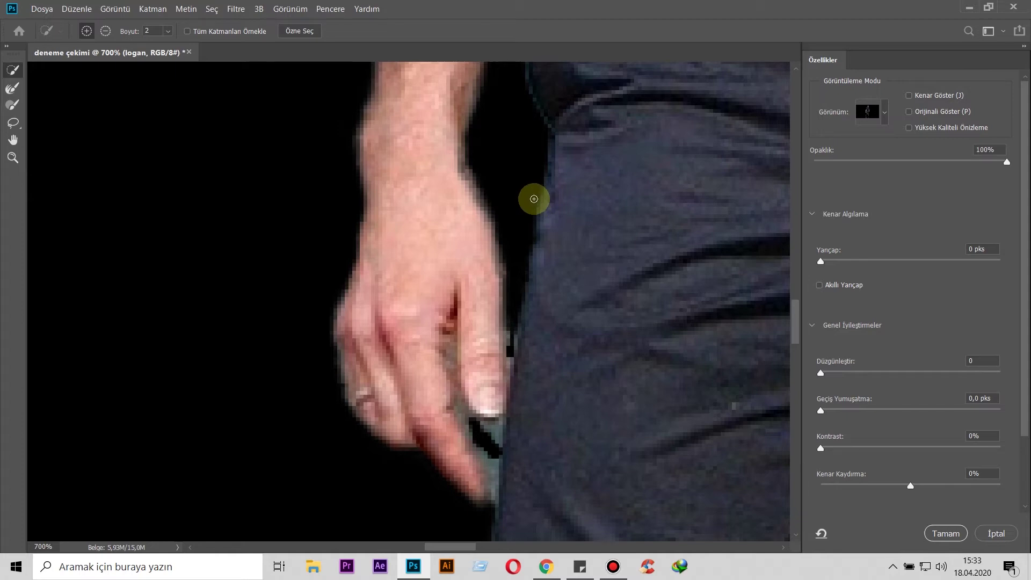
scroll(478, 387, "up", 3, "alt")
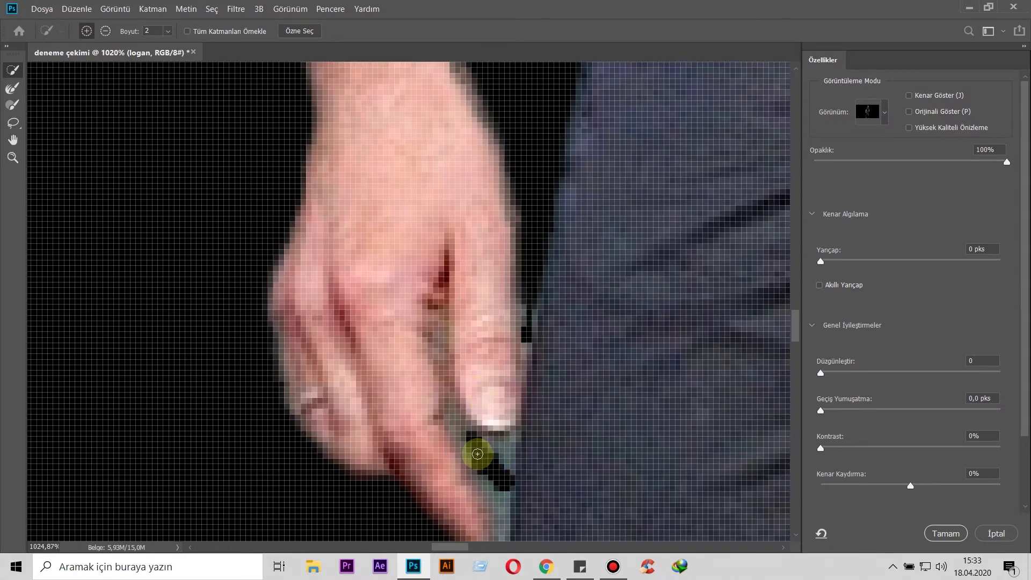
Remove leftover background beside the finger and in the gap between fingers from the mask.
left_click_drag(471, 437, 461, 421)
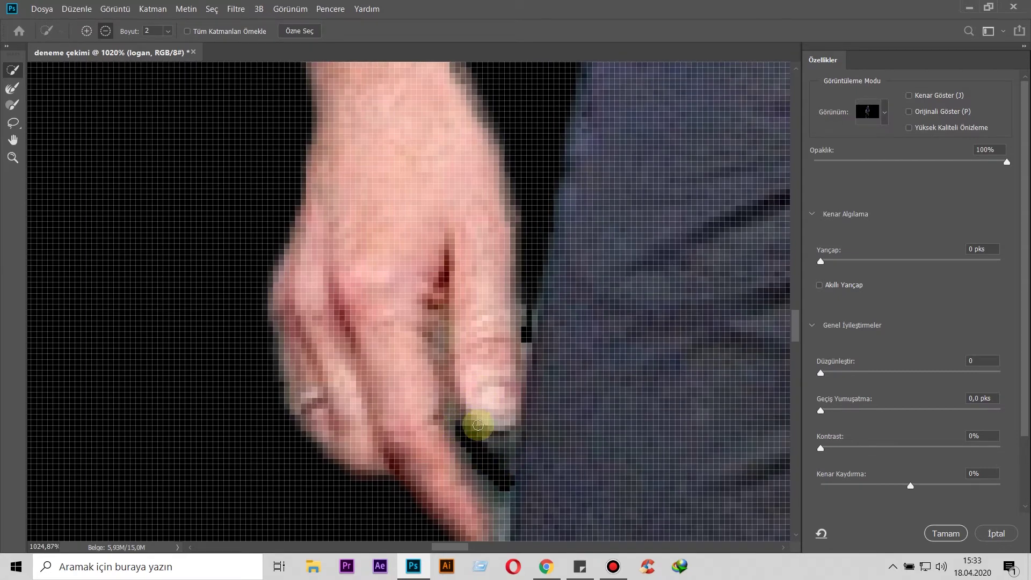
left_click_drag(535, 311, 530, 327)
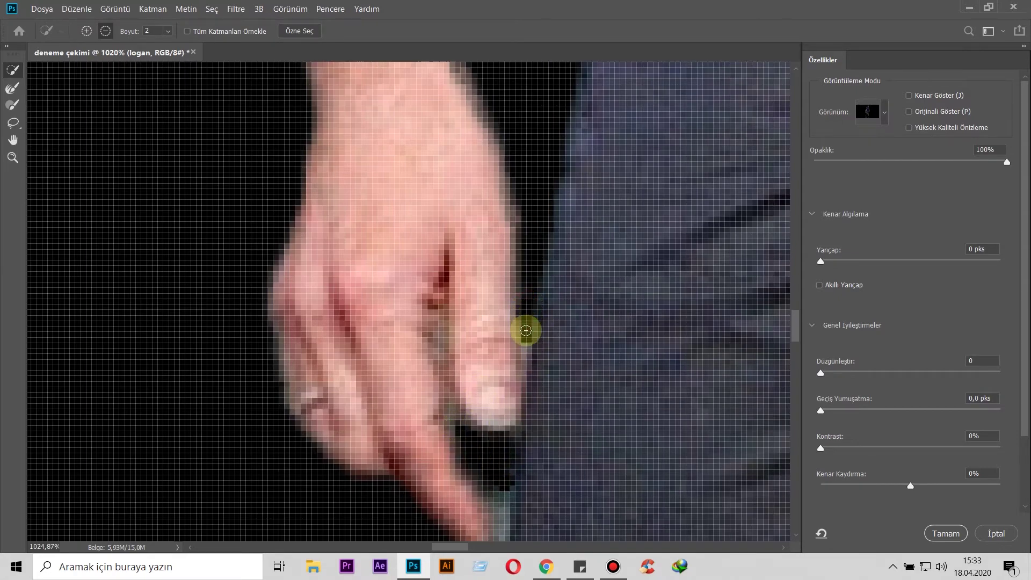
left_click_drag(532, 291, 523, 376)
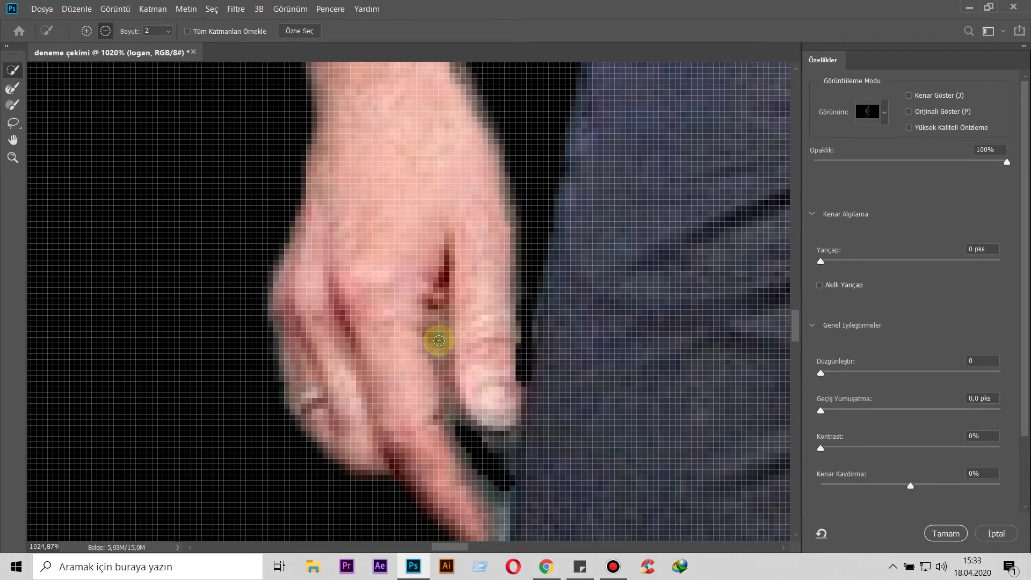
left_click(446, 329)
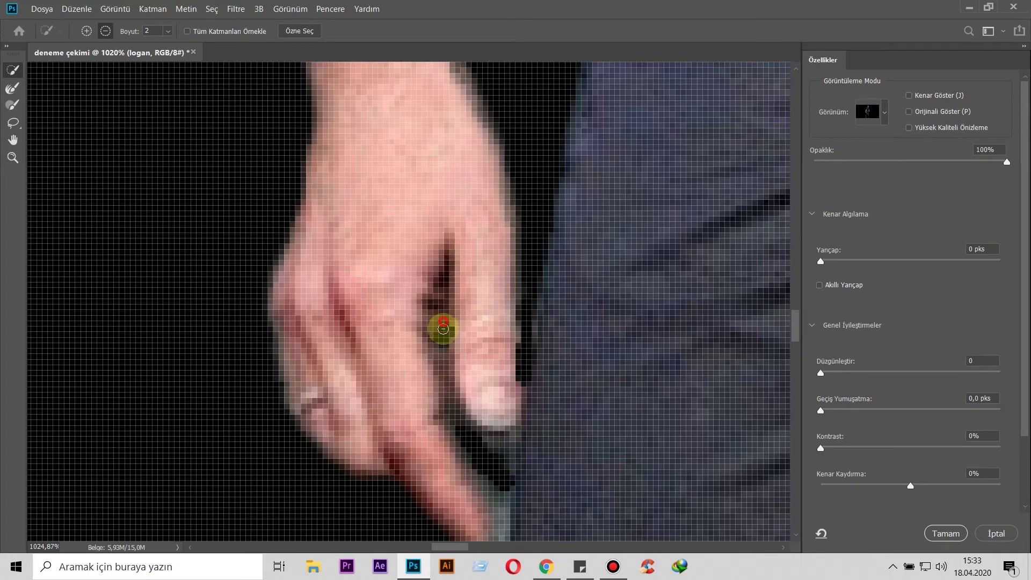
left_click_drag(444, 272, 440, 344)
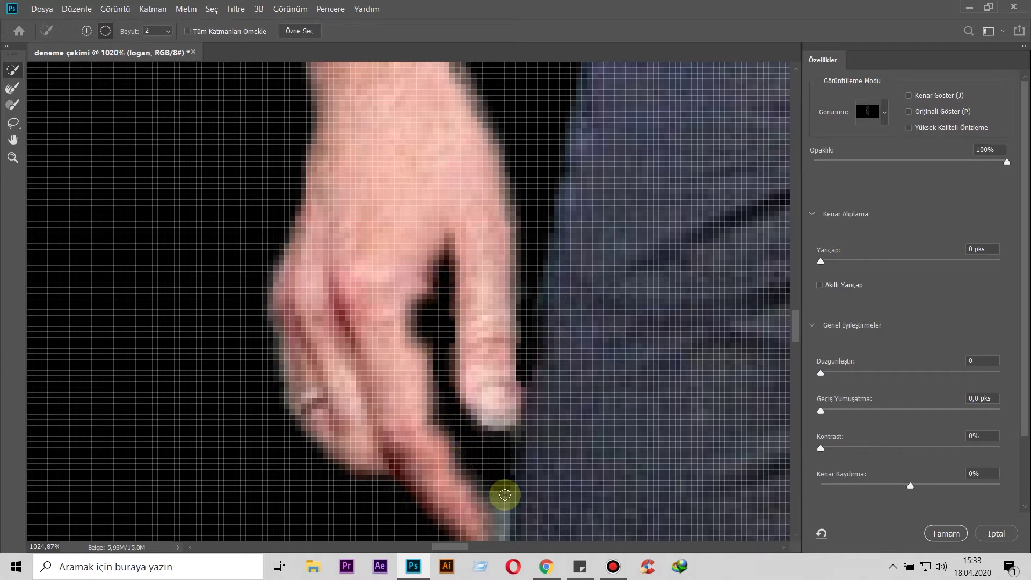
scroll(502, 442, "down", 5)
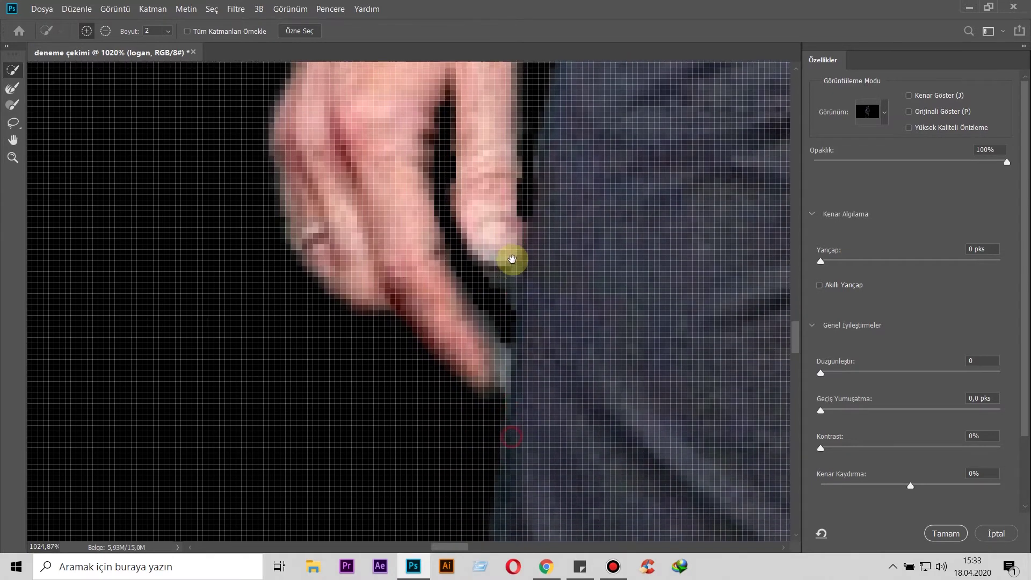
left_click_drag(508, 302, 500, 380)
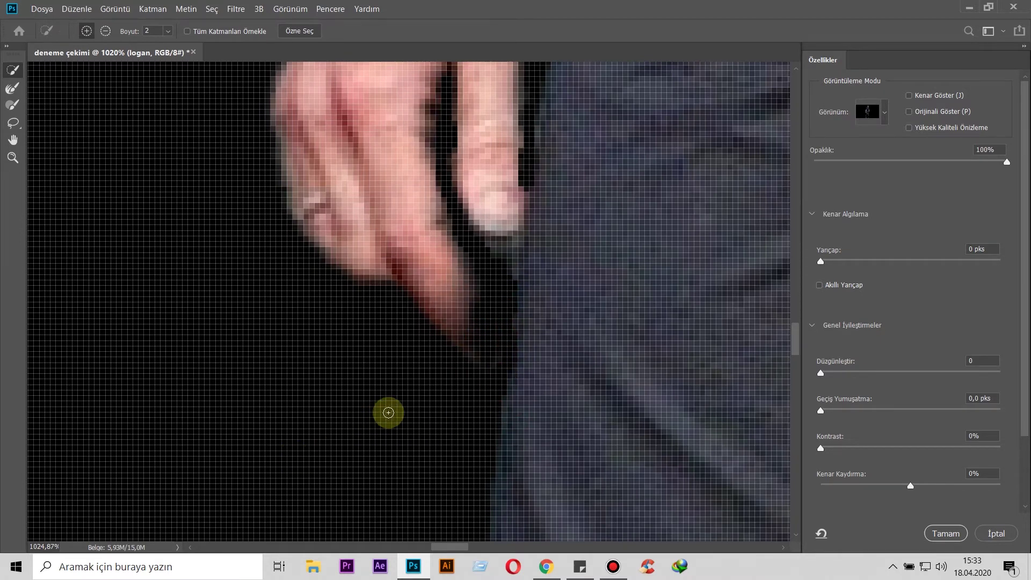
Trim the fingertip edge and exclude the gap below the fingernail from the selection.
key("alt")
left_click_drag(509, 323, 505, 340)
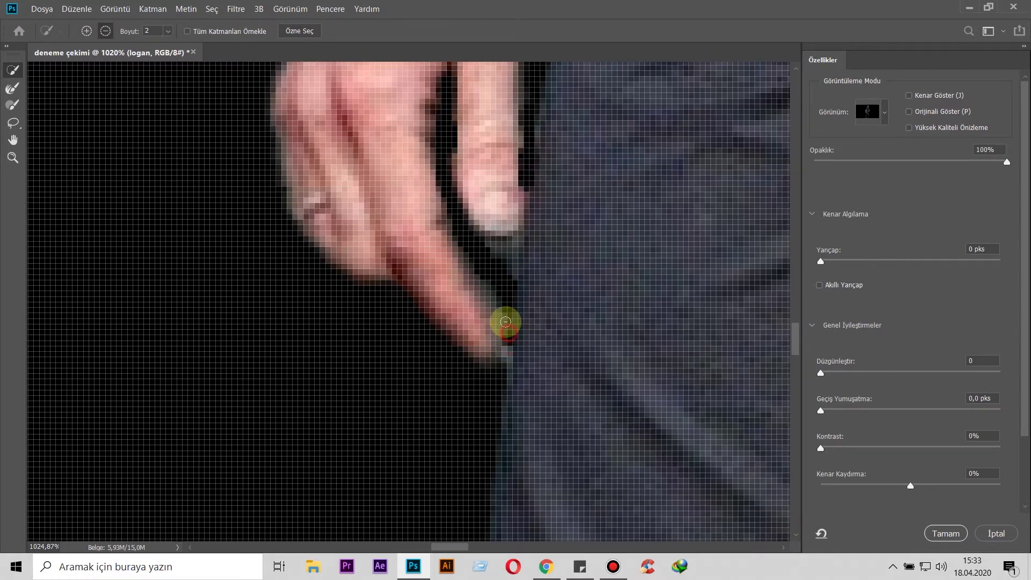
left_click(504, 359)
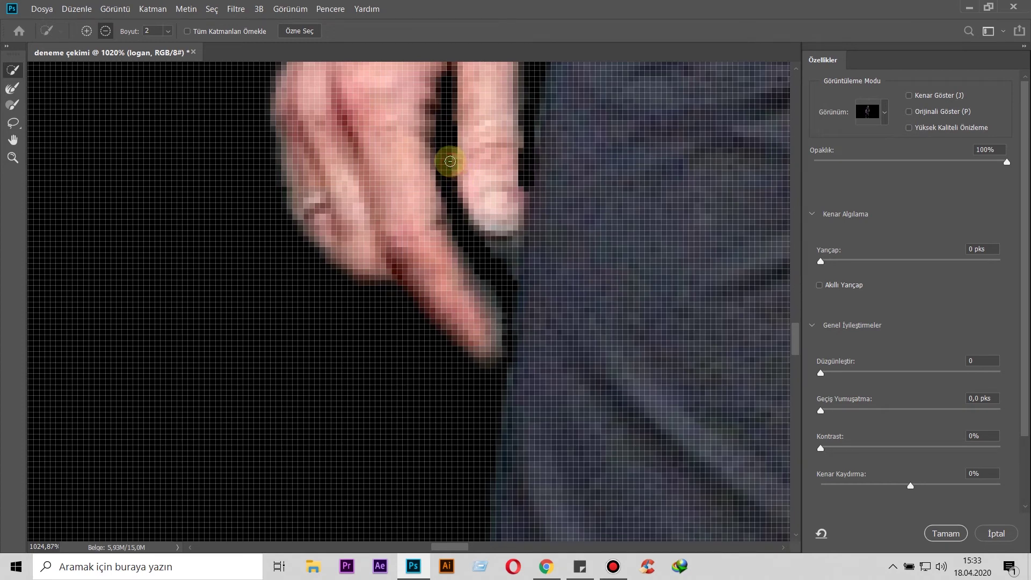
left_click_drag(467, 240, 514, 273)
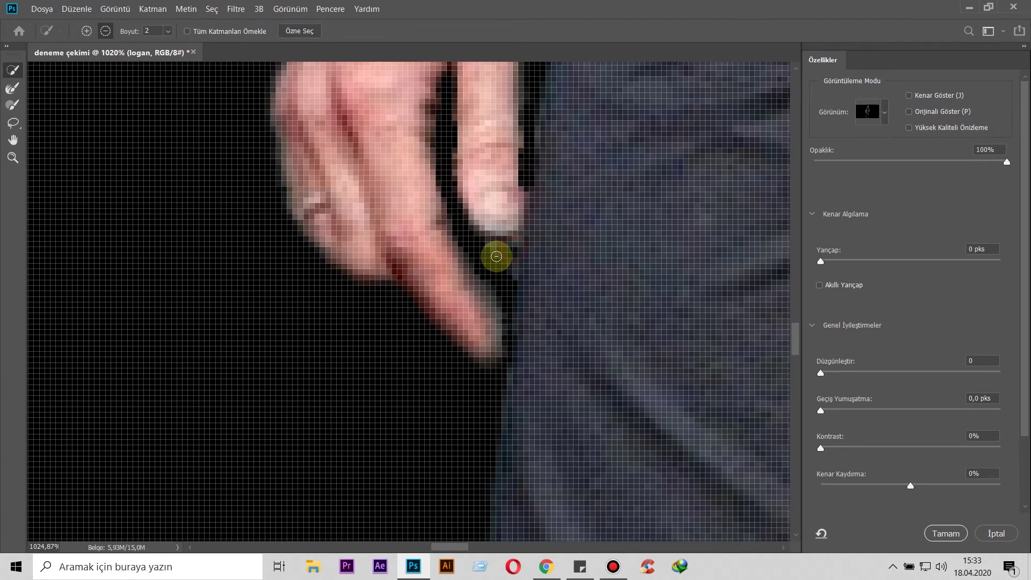
Zoom out to the whole figure and confirm the refined selection.
scroll(504, 279, "down", 3)
scroll(520, 311, "down", 2)
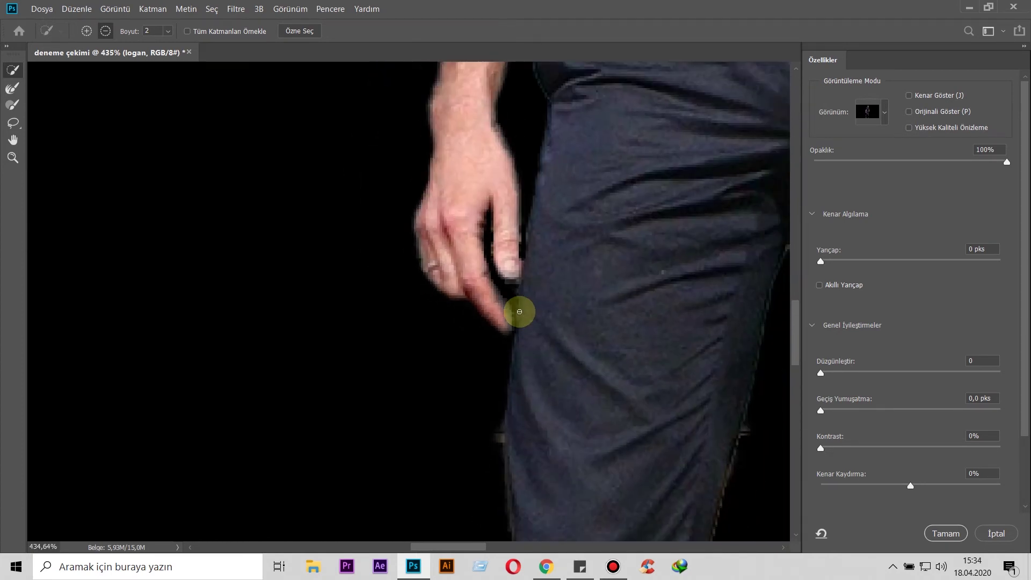
scroll(532, 349, "down", 2)
left_click(682, 387)
scroll(543, 196, "down", 2)
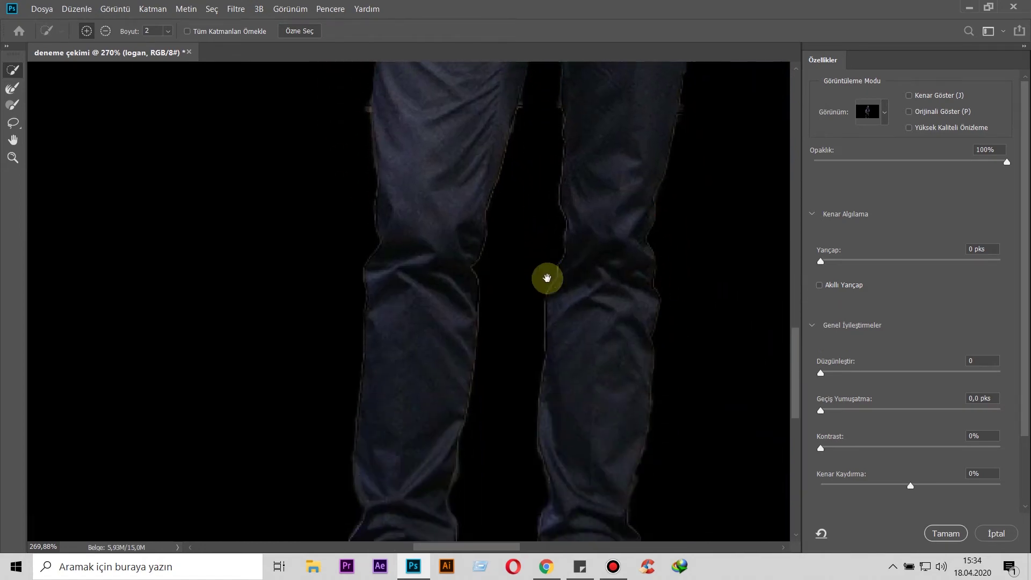
scroll(545, 257, "down", 1)
left_click_drag(605, 235, 527, 497)
scroll(527, 497, "down", 1)
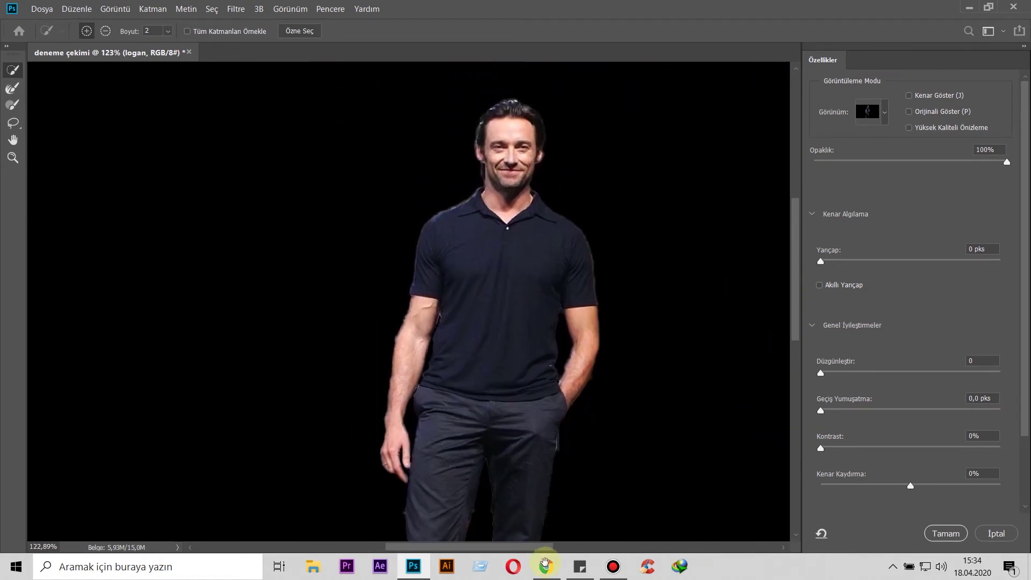
left_click(944, 535)
Apply the Select and Mask result and add a layer mask hiding the factory background.
left_click(945, 534)
scroll(716, 370, "down", 2)
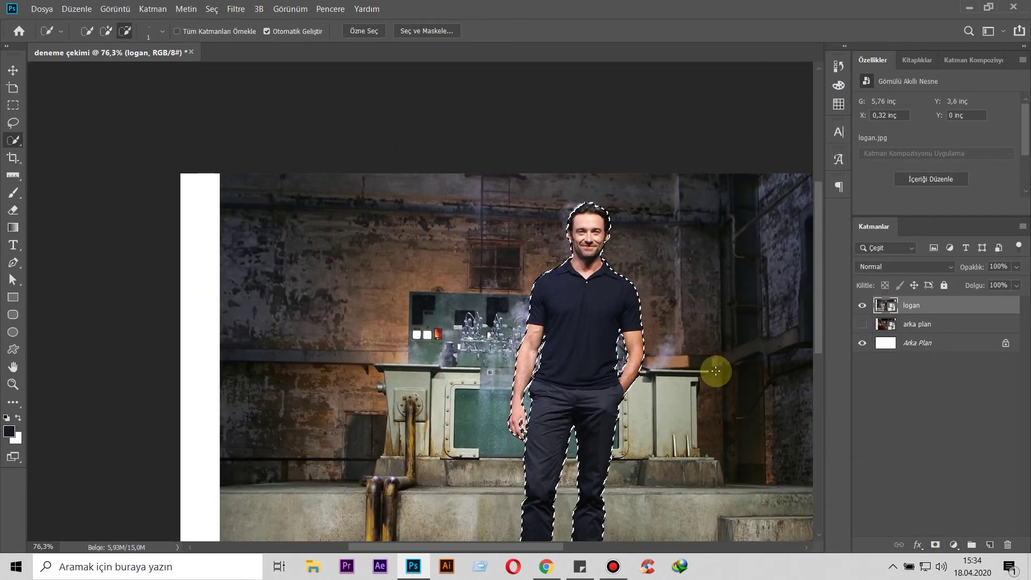
scroll(677, 320, "down", 1)
scroll(669, 319, "down", 1)
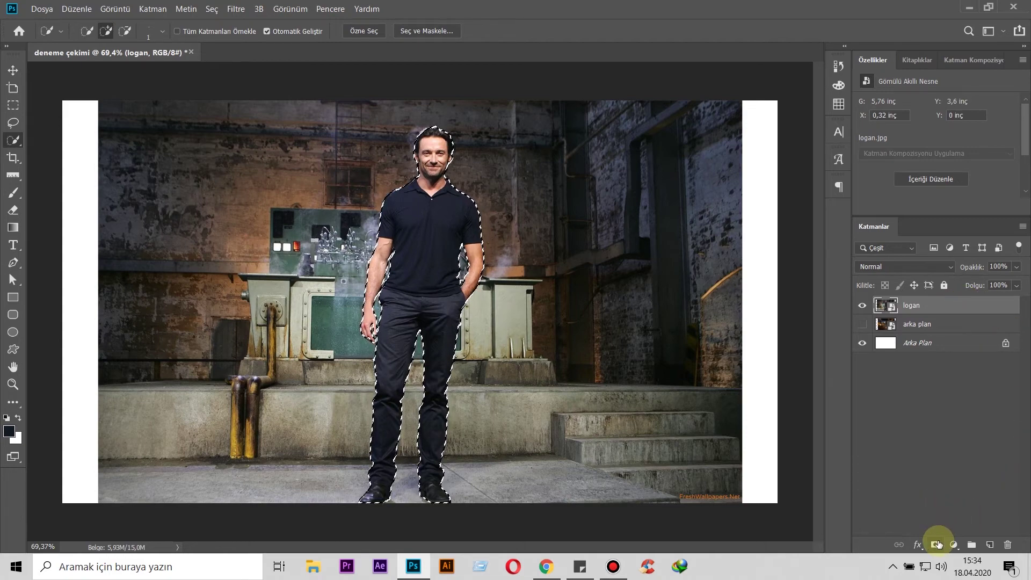
left_click(936, 544)
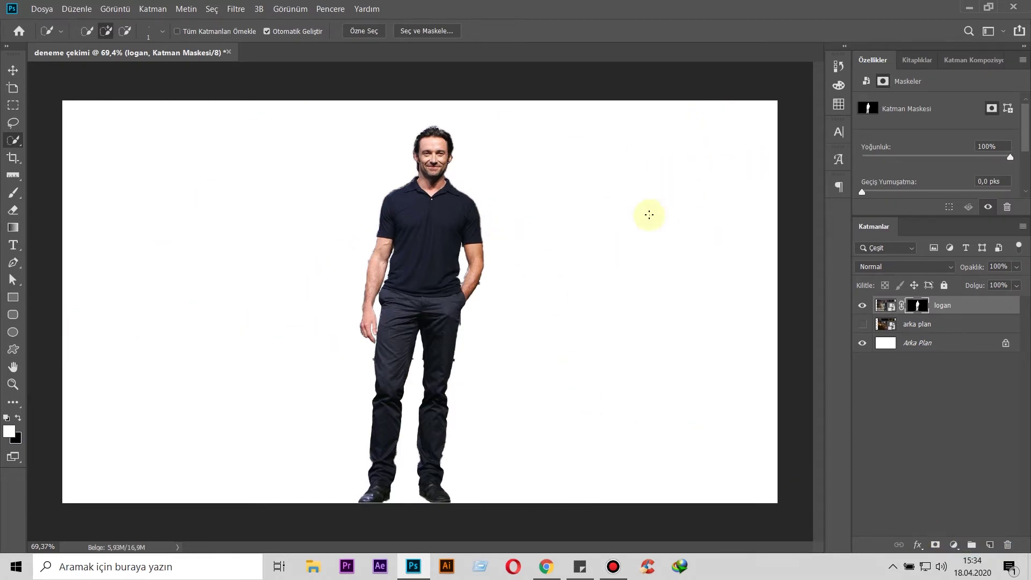
Select the white Arka Plan layer and zoom in and out to inspect the masked edges.
left_click(994, 350)
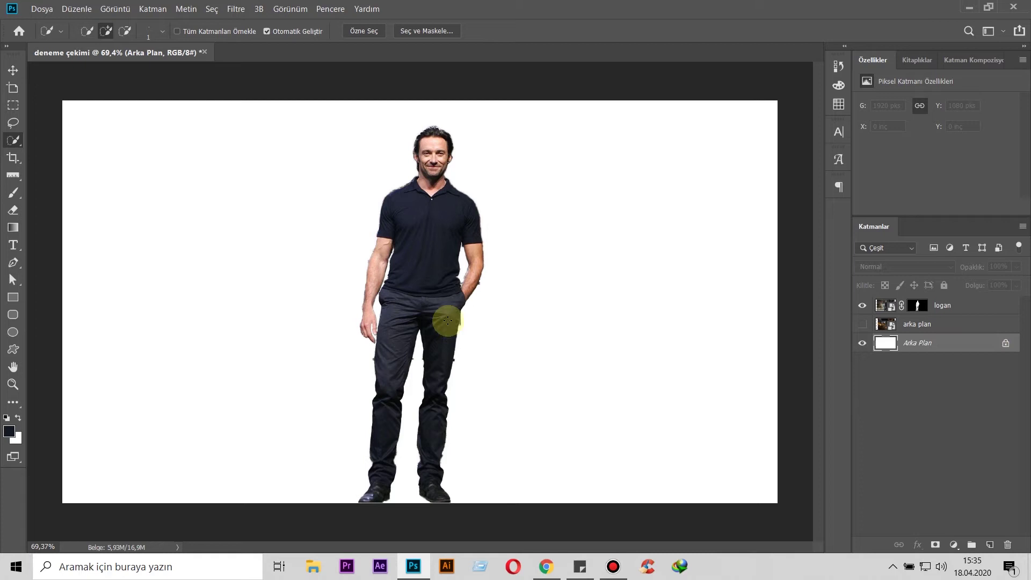
scroll(448, 321, "up", 2)
scroll(447, 320, "up", 3)
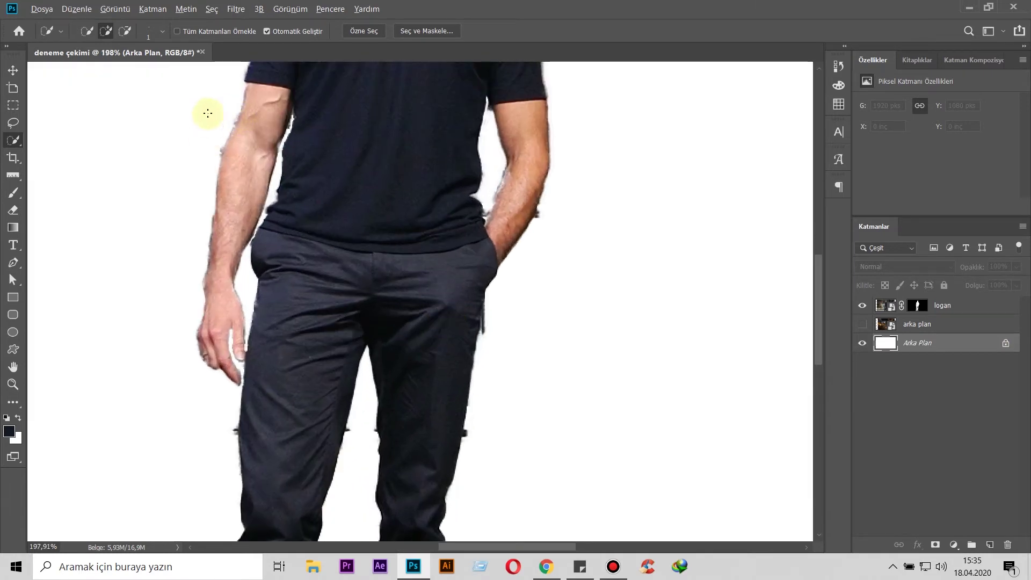
scroll(437, 341, "down", 2)
scroll(442, 340, "down", 2)
scroll(503, 410, "down", 1)
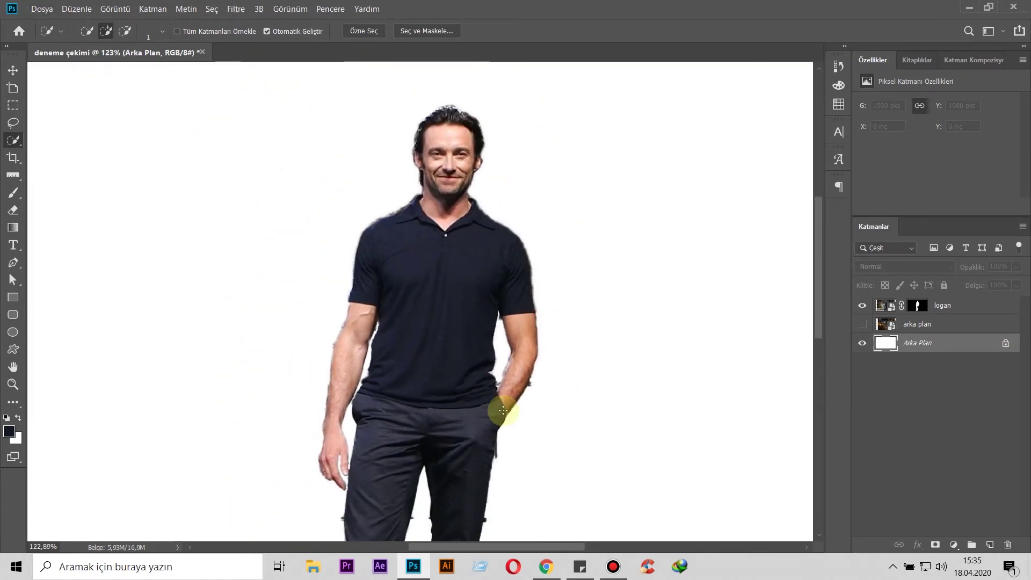
scroll(417, 410, "up", 2)
scroll(421, 412, "down", 7)
scroll(422, 412, "down", 1)
scroll(422, 412, "up", 3)
scroll(422, 411, "down", 2)
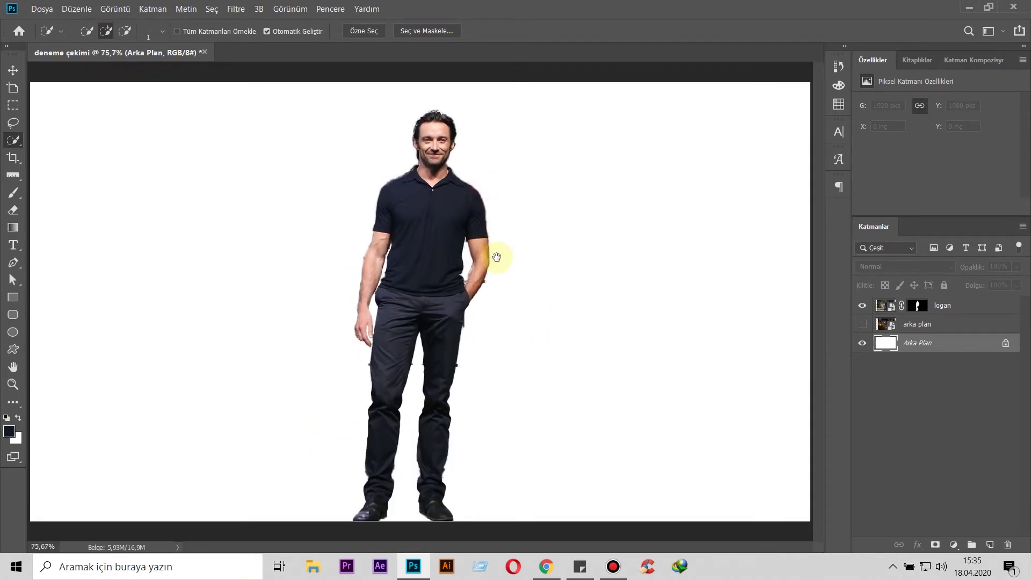
scroll(460, 289, "up", 3)
scroll(461, 290, "up", 3)
scroll(461, 291, "down", 1)
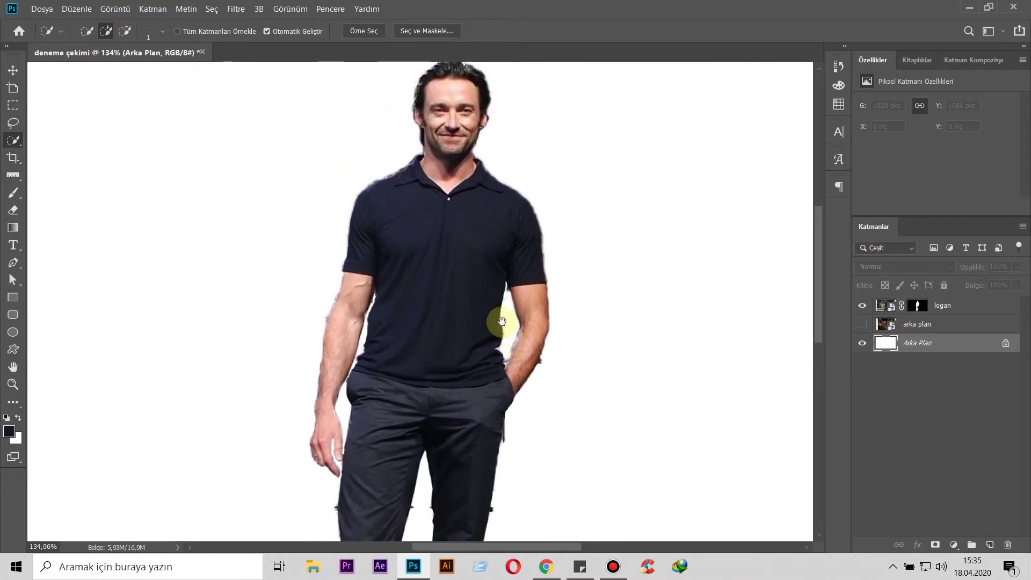
scroll(367, 330, "up", 4)
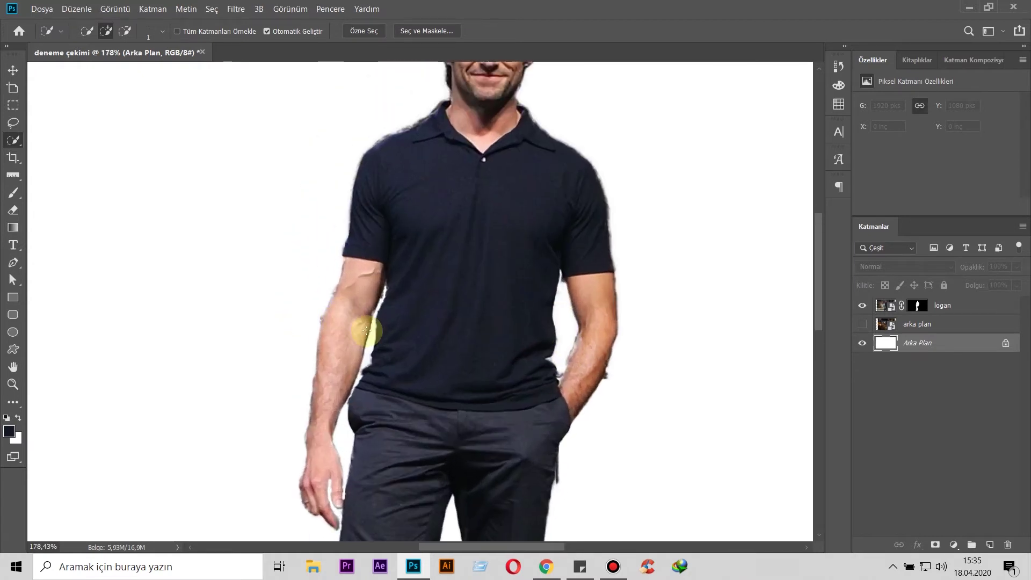
left_click(19, 210)
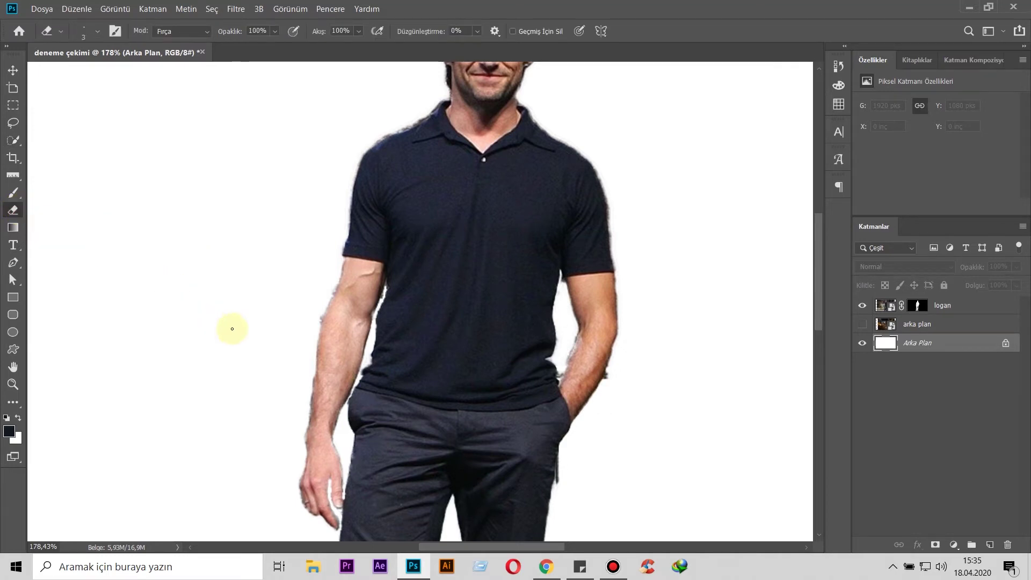
Set the Eraser brush size to 7, zoom into the forearm, and make the logan layer active.
left_click(95, 32)
left_click(132, 57)
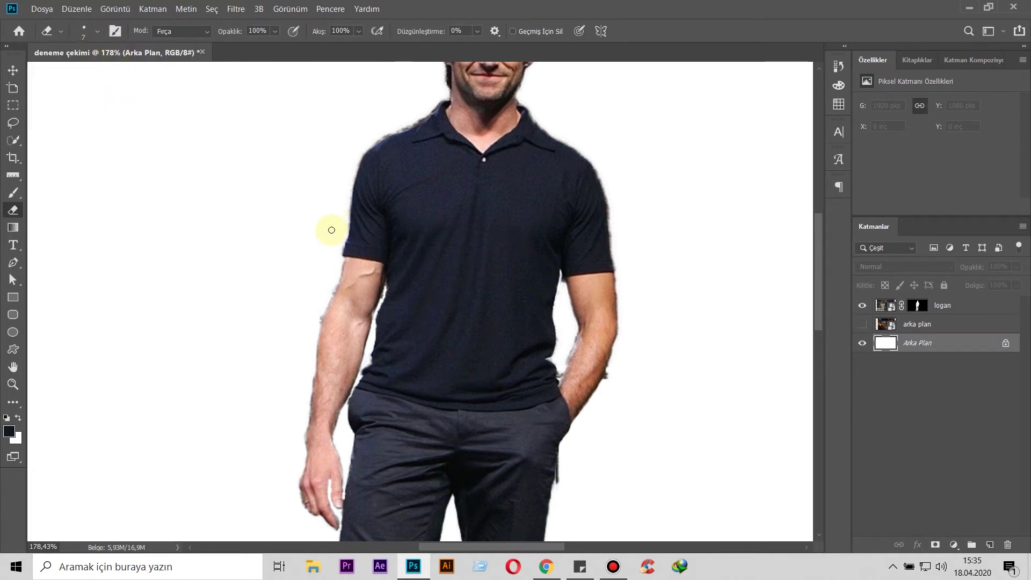
scroll(303, 346, "up", 3)
scroll(302, 345, "up", 3)
scroll(303, 346, "up", 3)
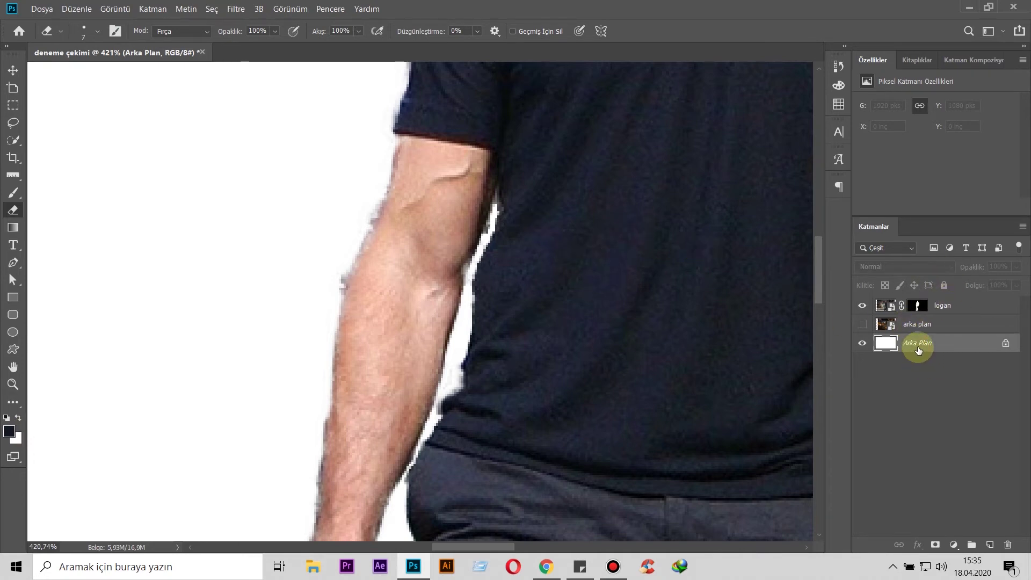
left_click(972, 305)
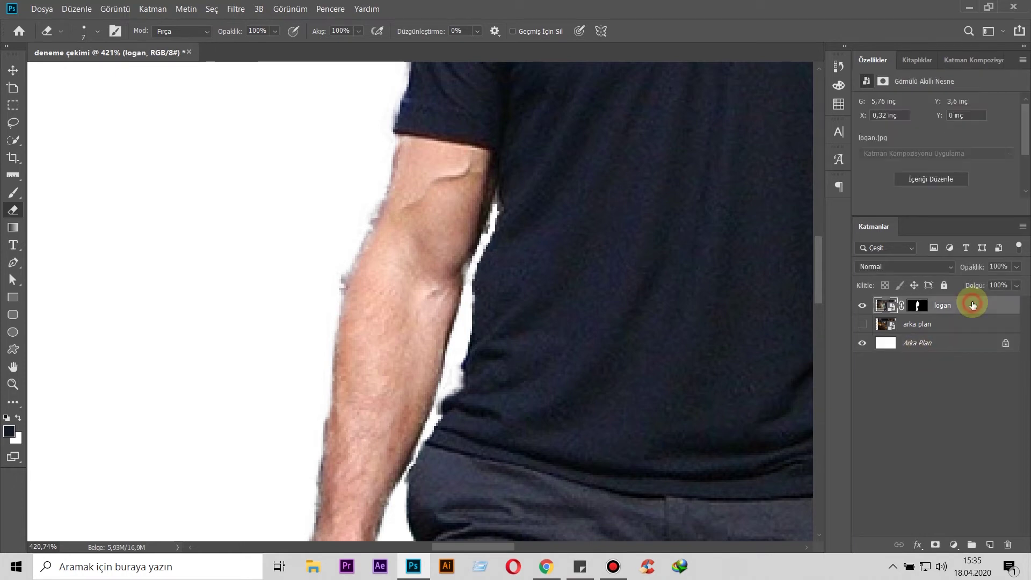
Rasterize the logan smart object for erasing, then try eraser strokes on the shirt and undo one.
left_click(666, 231)
left_click(480, 230)
left_click(584, 221)
left_click_drag(623, 233, 642, 161)
mouse_move(643, 217)
left_mouse_down()
mouse_move(663, 191)
mouse_move(654, 308)
mouse_move(683, 272)
left_mouse_up()
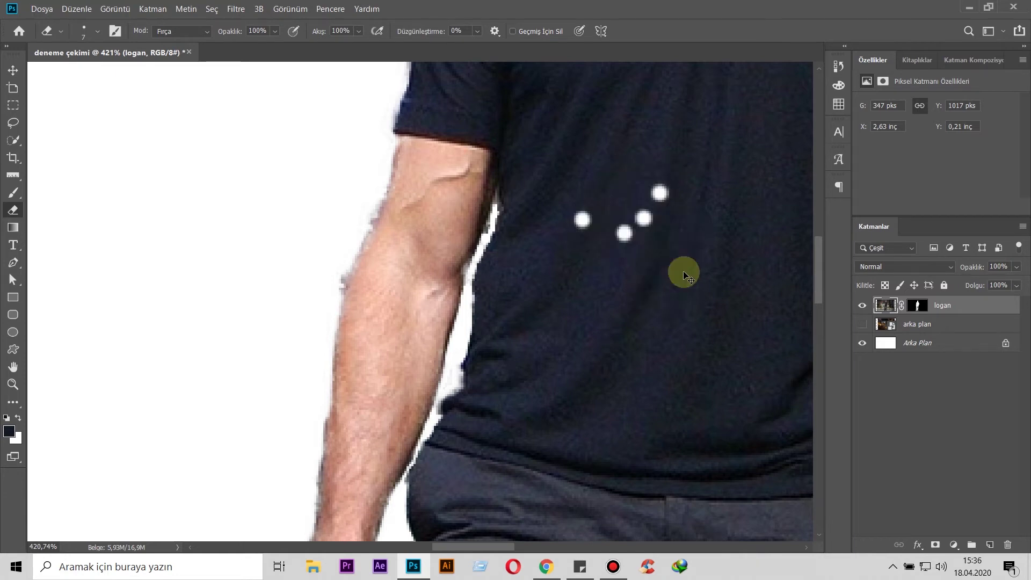
key("ctrl+z")
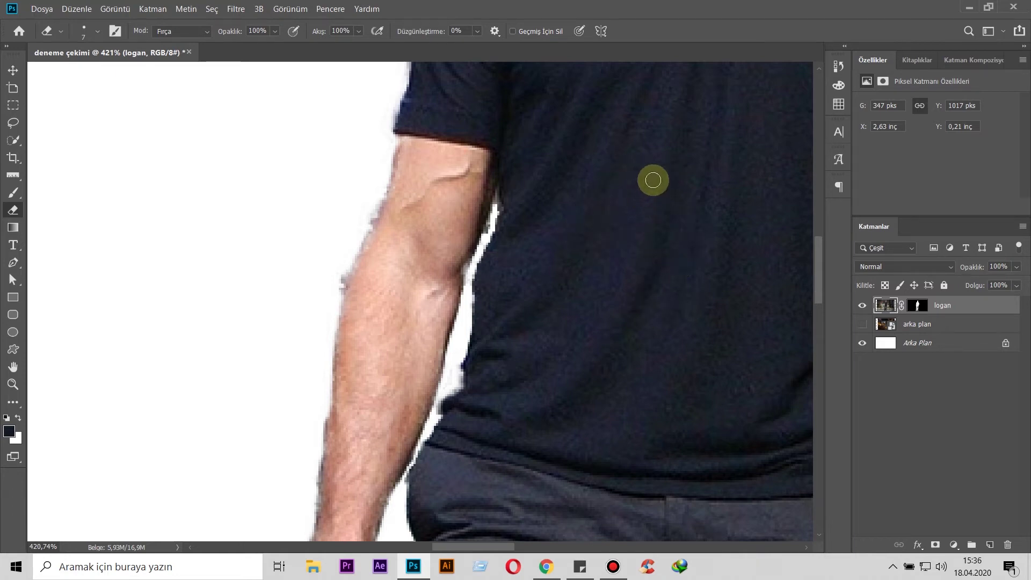
Move around the shirt, test and undo another erase loop, then erase a spot.
left_click_drag(690, 175, 596, 229)
scroll(597, 229, "down", 4)
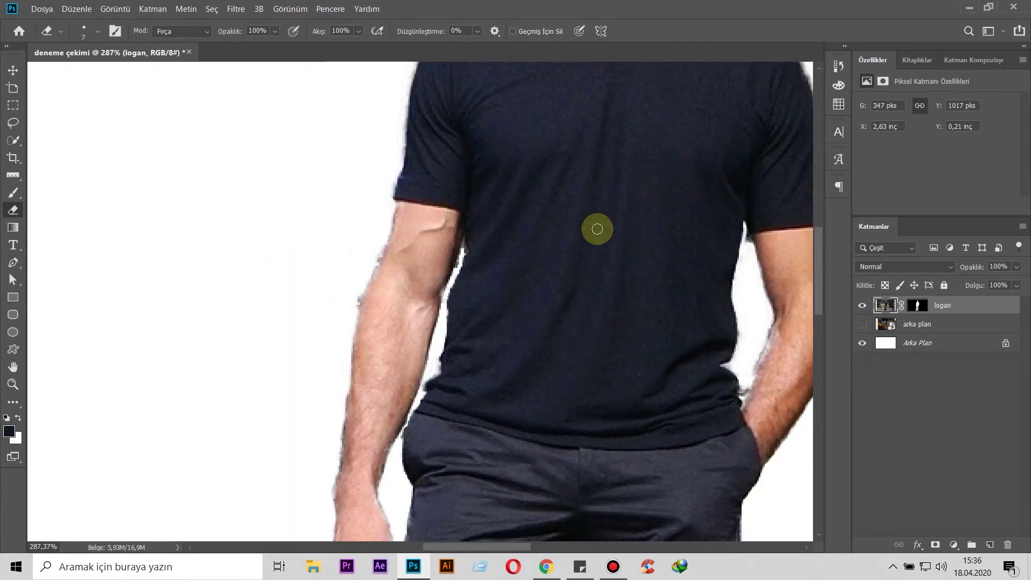
left_click_drag(595, 178, 591, 212)
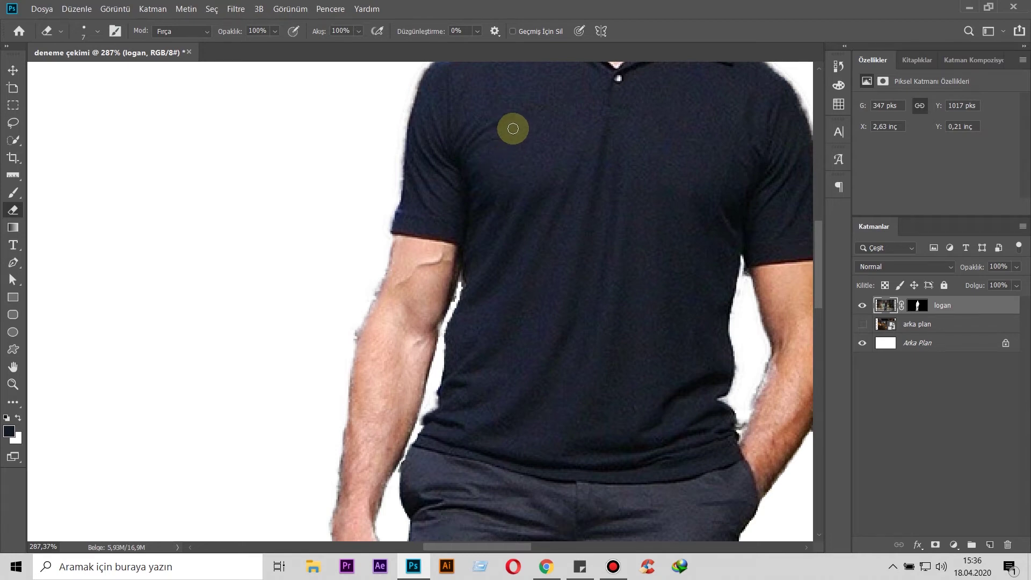
mouse_move(512, 121)
left_mouse_down()
mouse_move(523, 161)
mouse_move(582, 203)
mouse_move(534, 138)
mouse_move(526, 143)
left_mouse_up()
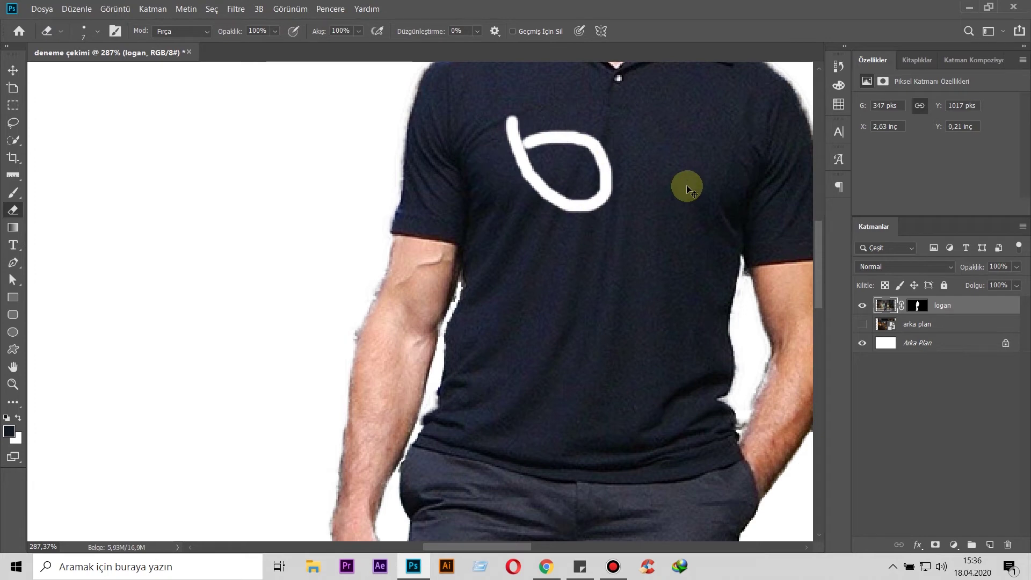
key("ctrl+z")
scroll(665, 205, "up", 1)
scroll(651, 237, "up", 1)
scroll(624, 235, "up", 1)
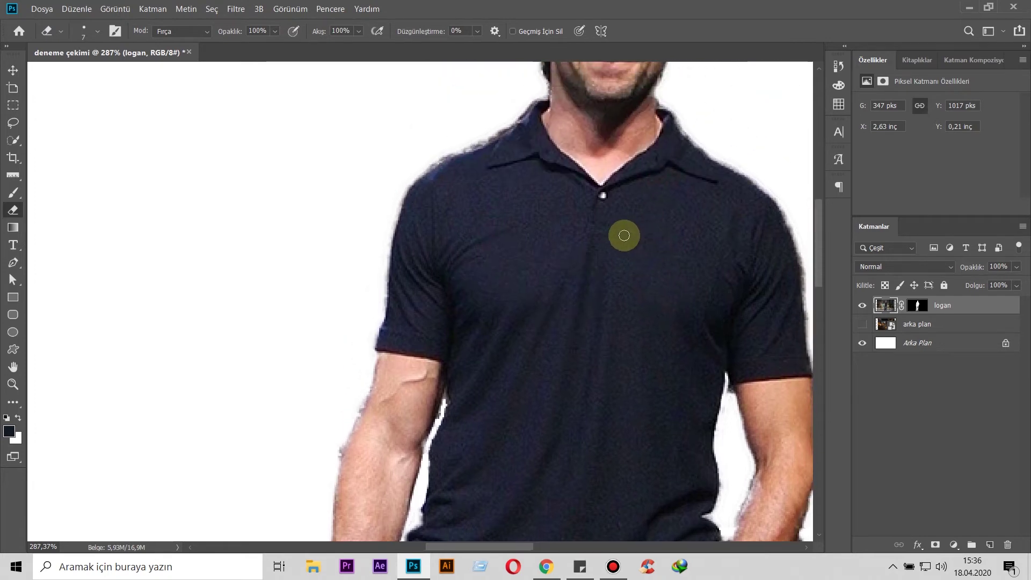
scroll(624, 235, "down", 1)
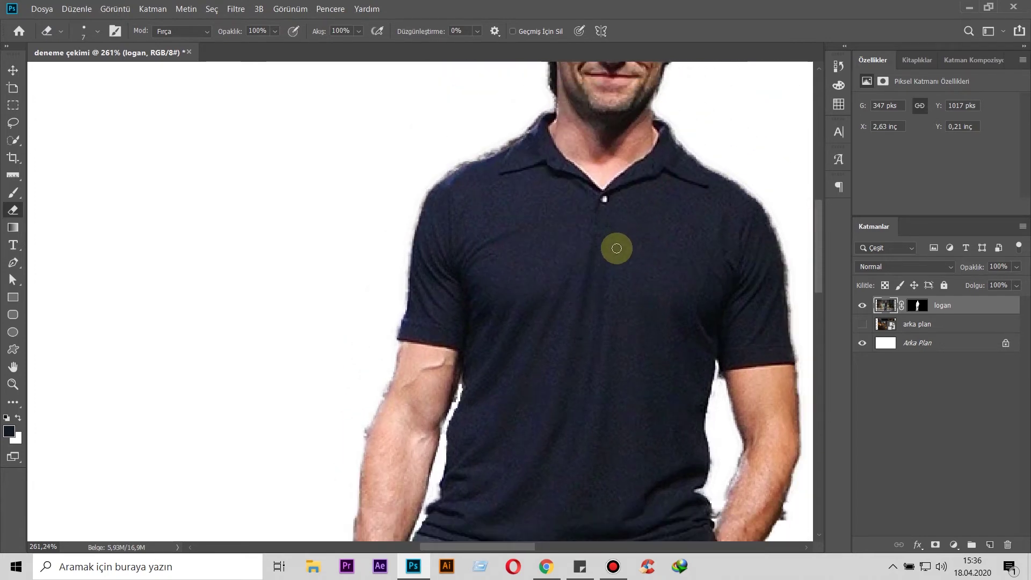
left_click(532, 255)
Erase test dots and a looping stroke on the shirt, undoing the latest marks.
left_click(576, 251)
left_click(645, 248)
left_click(628, 288)
left_click(584, 314)
left_click(546, 293)
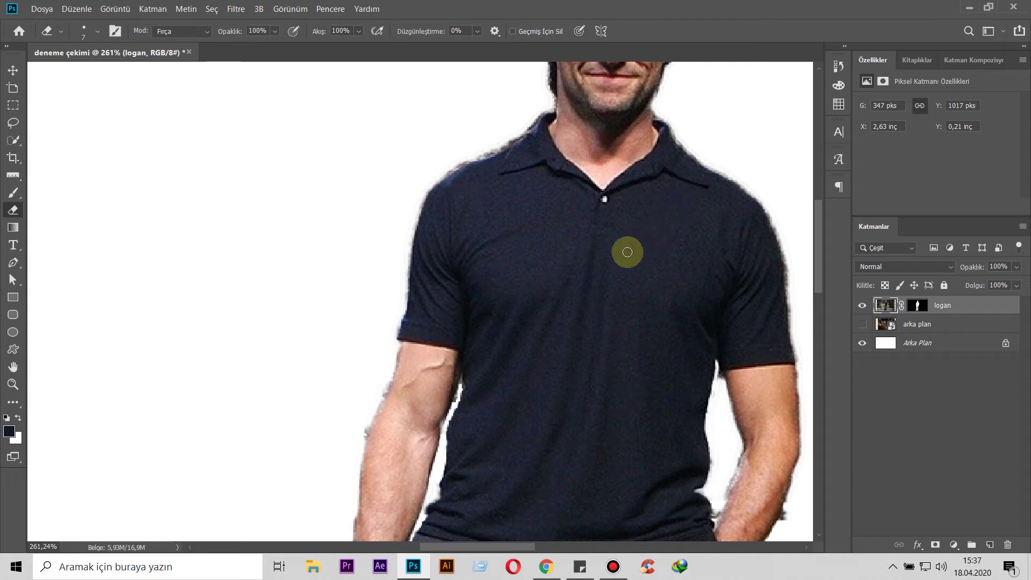
left_click(677, 236)
left_click(651, 247)
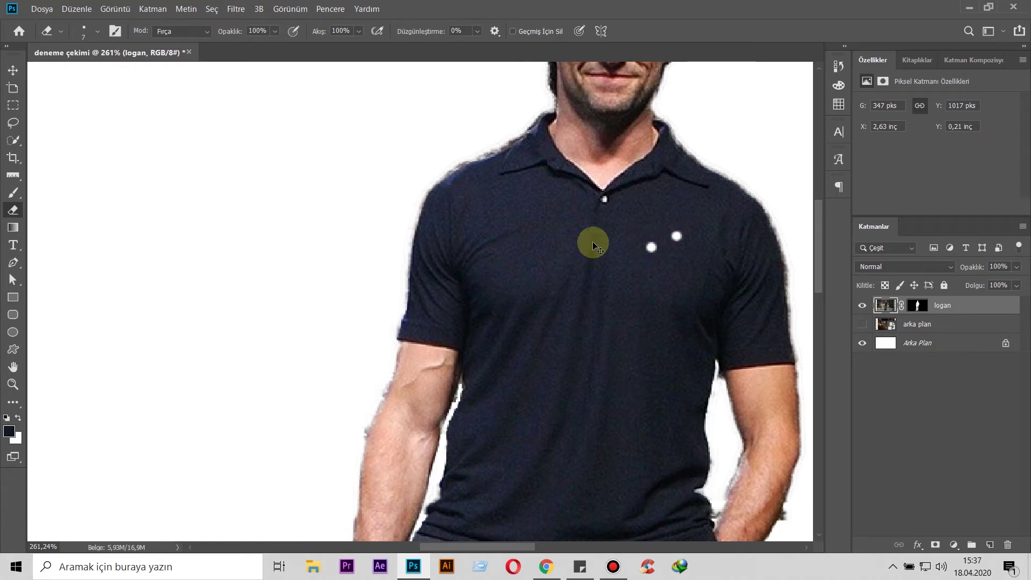
key("ctrl+z")
key("ctrl+z")
left_click_drag(651, 238, 617, 276)
key("ctrl+z")
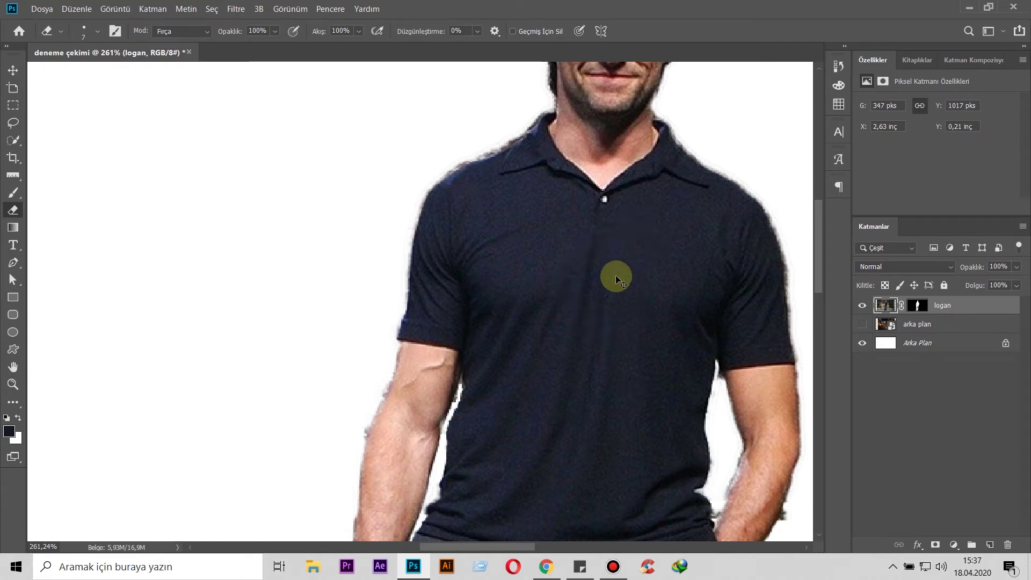
Erase stray pixels along the forearm's left edge and inspect the forearm, hand and fingers up close.
scroll(355, 381, "up", 3)
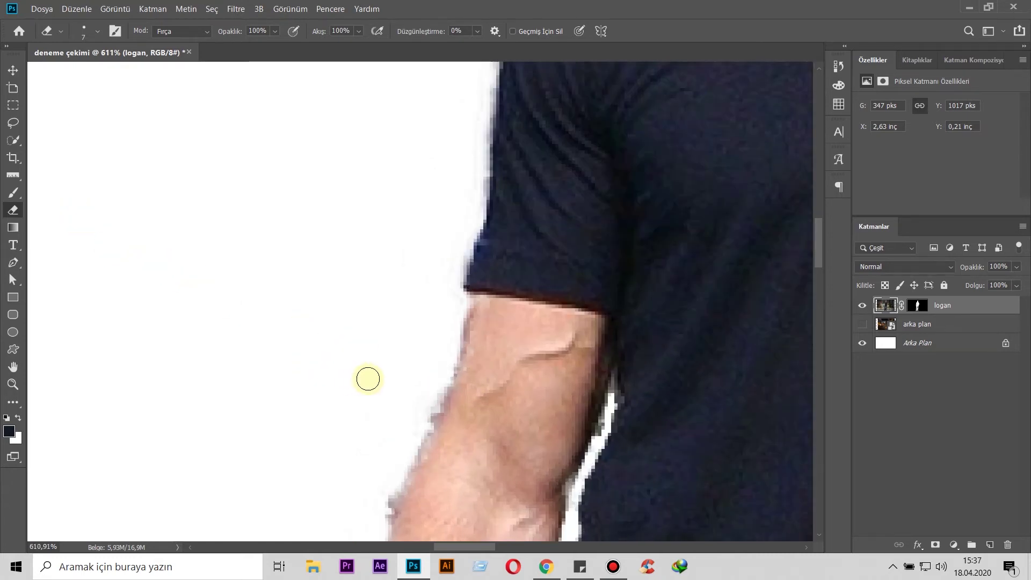
left_click_drag(468, 384, 499, 276)
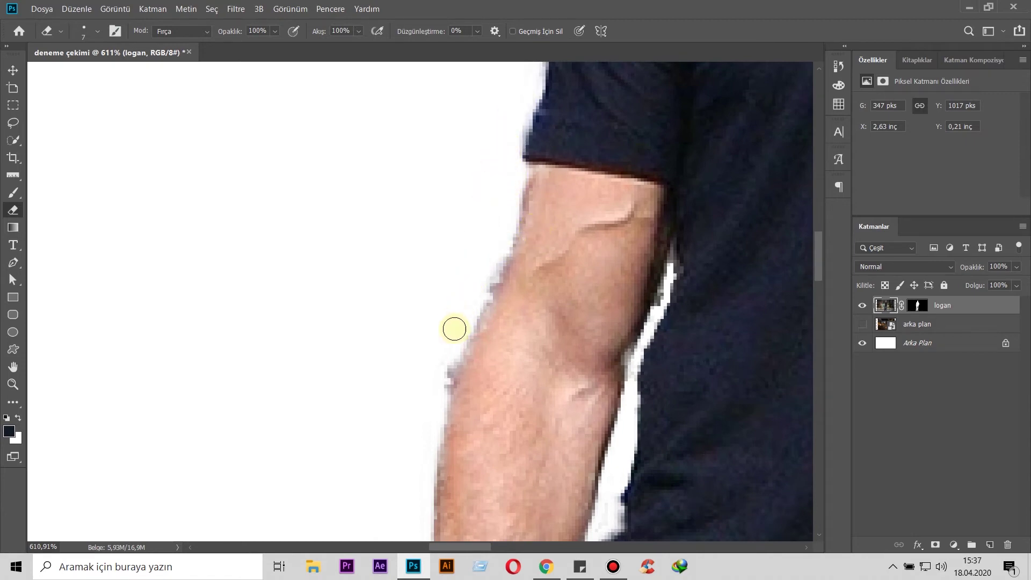
left_click_drag(454, 329, 472, 288)
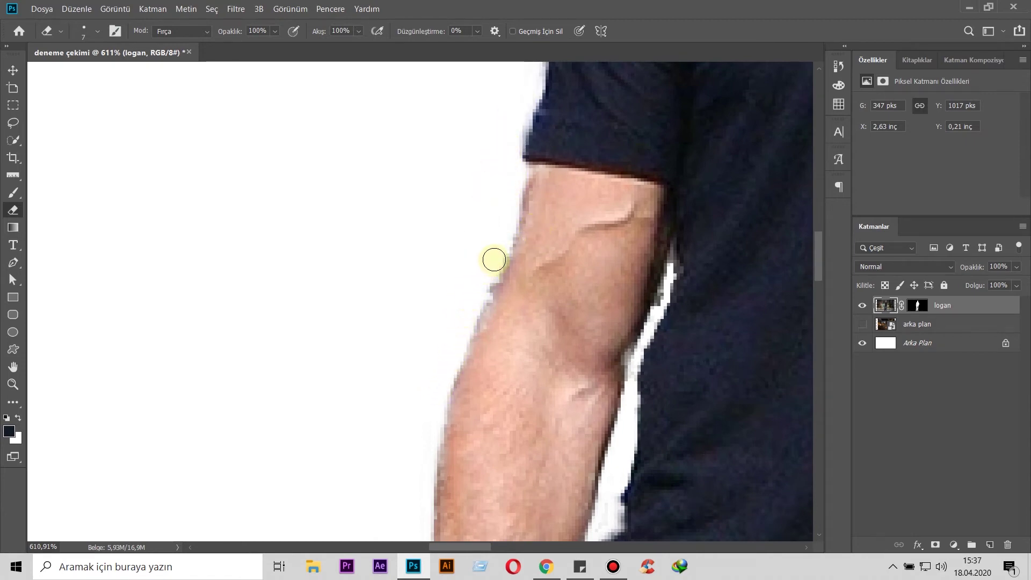
left_click_drag(440, 301, 430, 125)
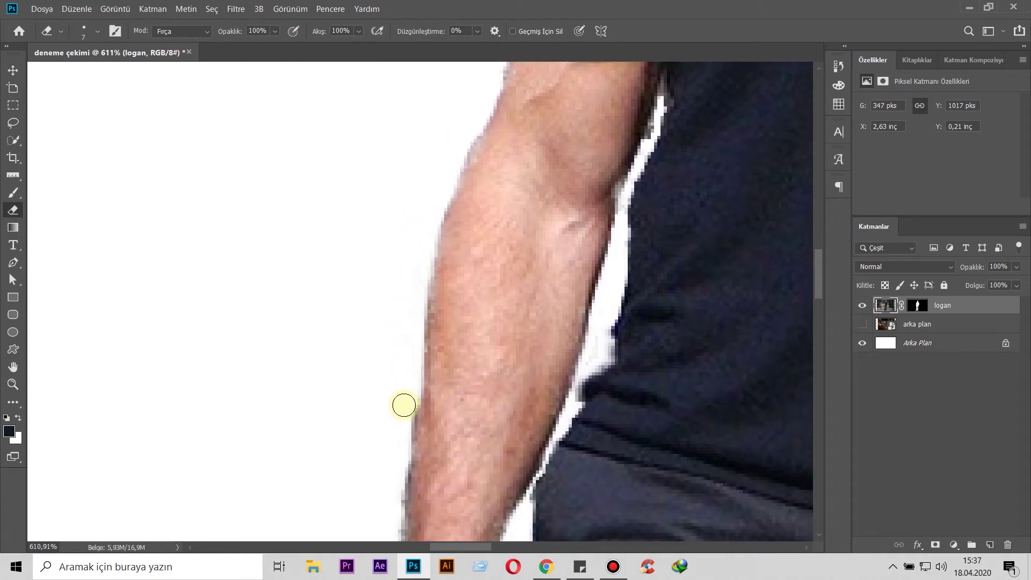
left_click_drag(375, 434, 381, 248)
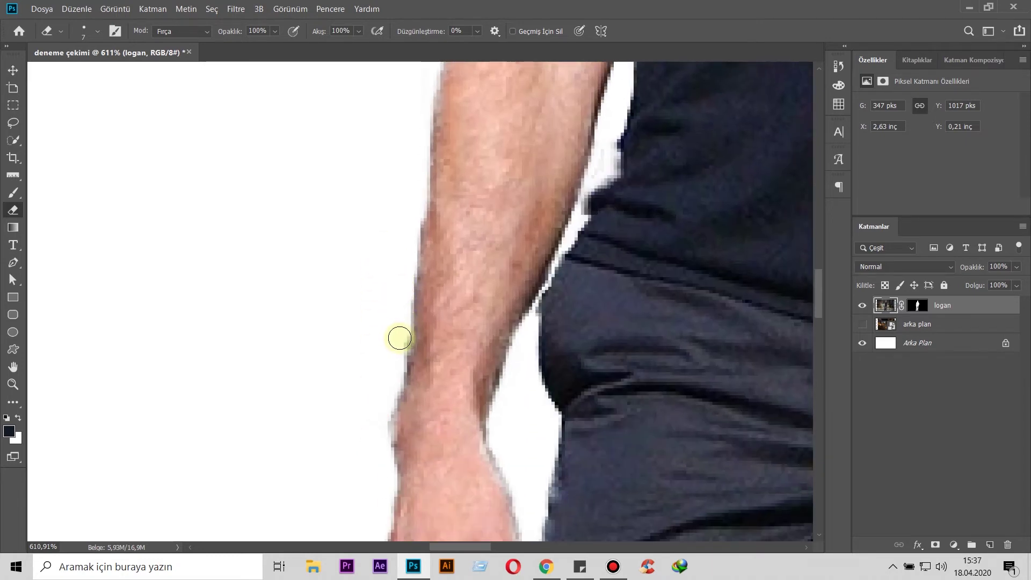
left_click_drag(364, 369, 383, 265)
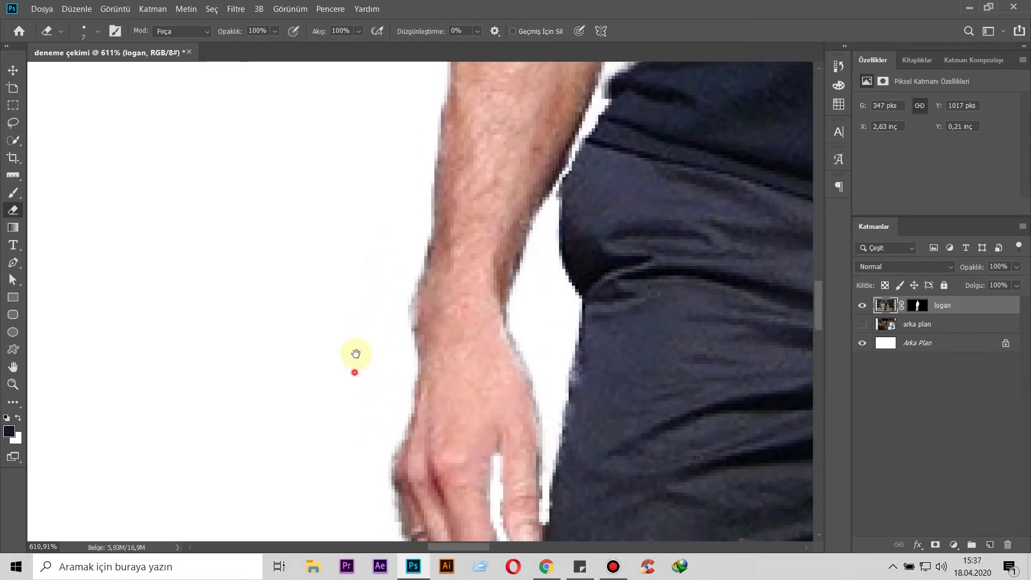
left_click_drag(352, 370, 373, 248)
mouse_move(529, 460)
left_mouse_down()
mouse_move(530, 530)
mouse_move(438, 464)
left_mouse_up()
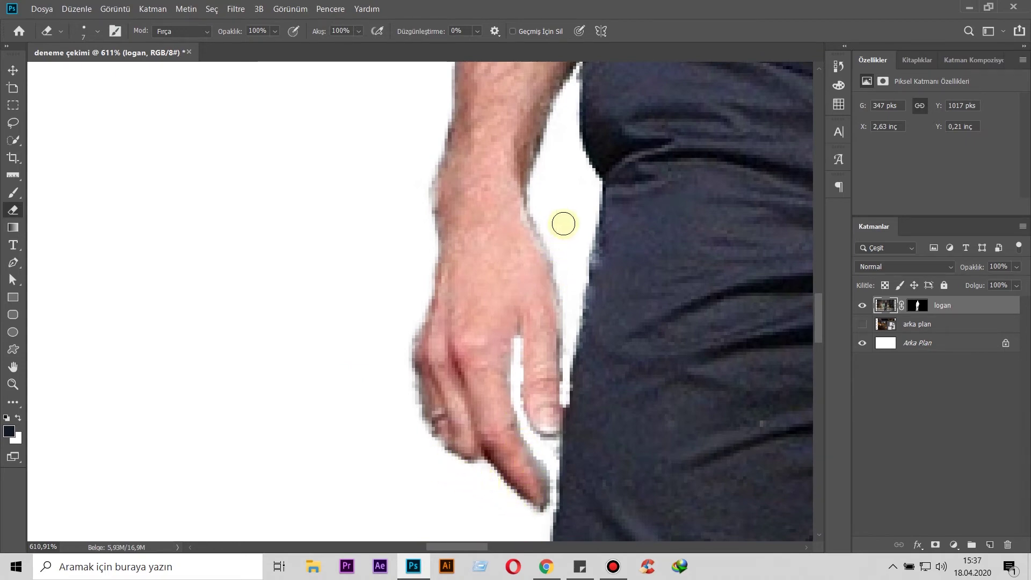
left_click_drag(569, 151, 568, 246)
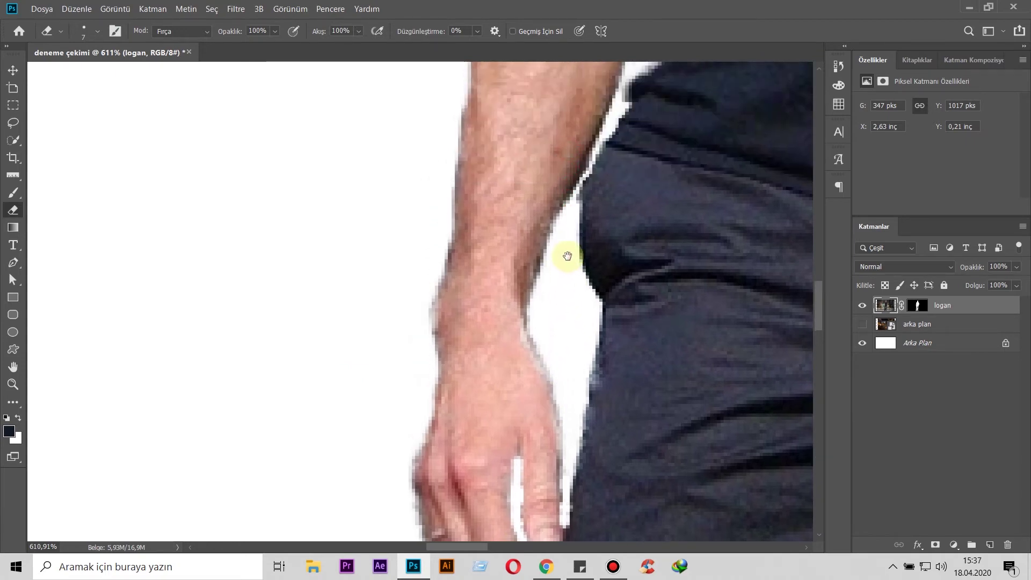
left_click_drag(571, 350, 569, 318)
scroll(568, 318, "up", 3)
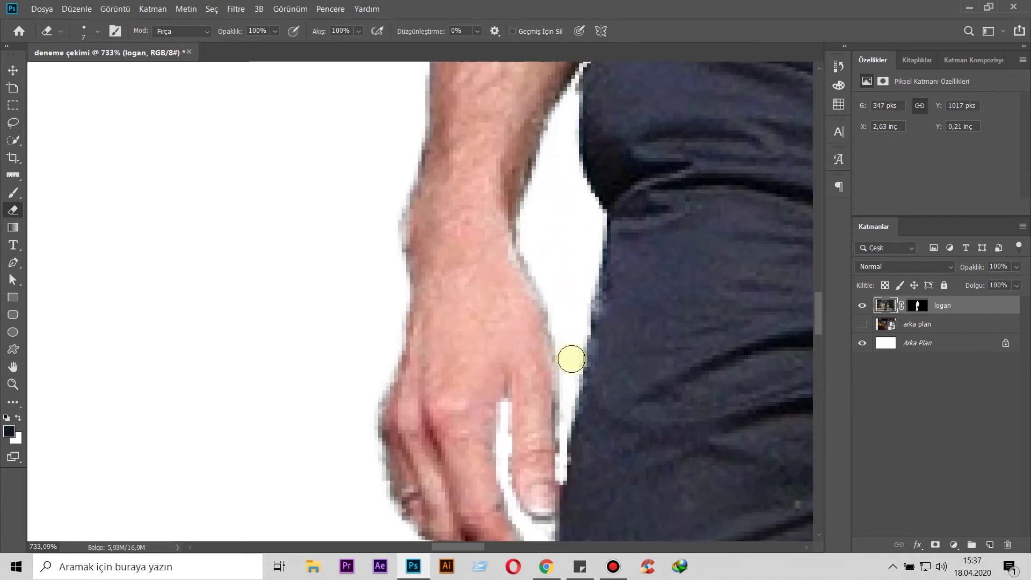
scroll(564, 279, "down", 1)
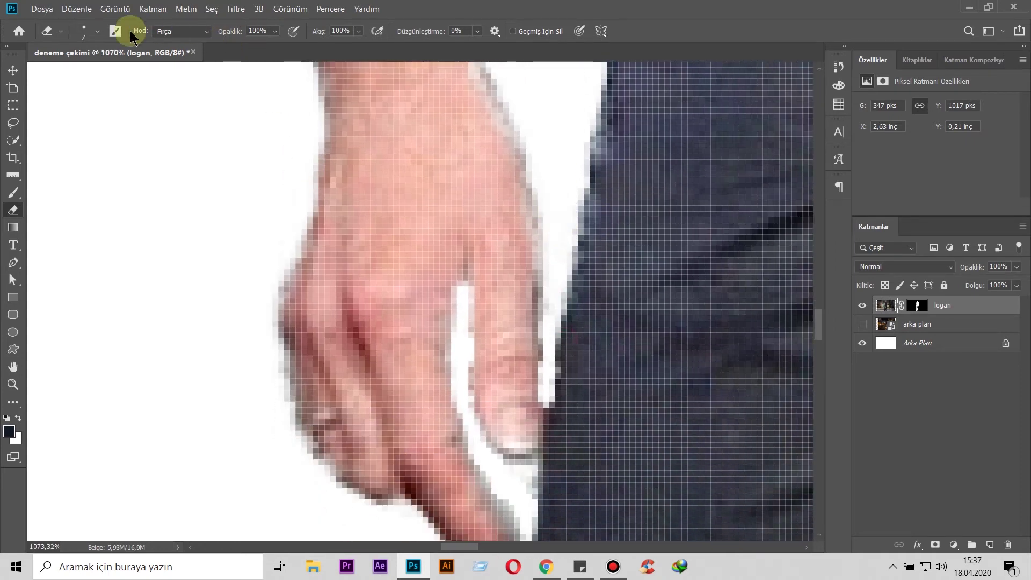
Set the eraser to 3 px and clear the background strip in the finger gap.
left_click(91, 30)
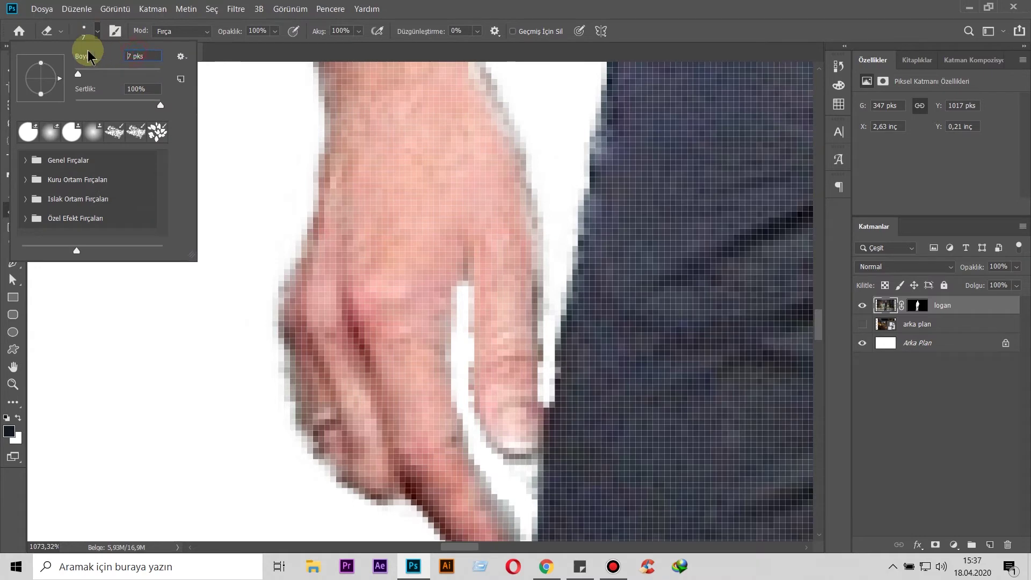
double_click(129, 58)
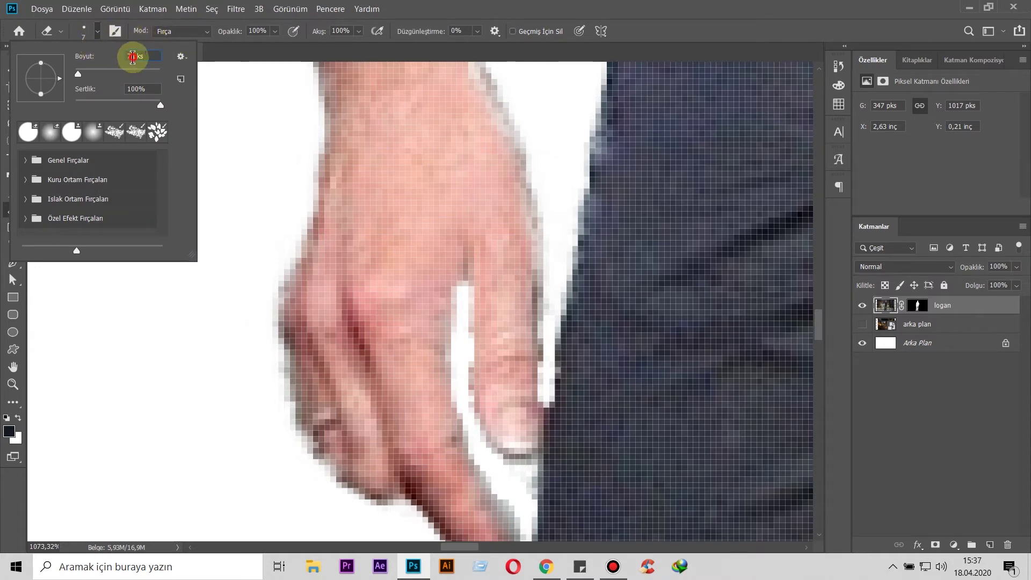
type("3")
key("Return")
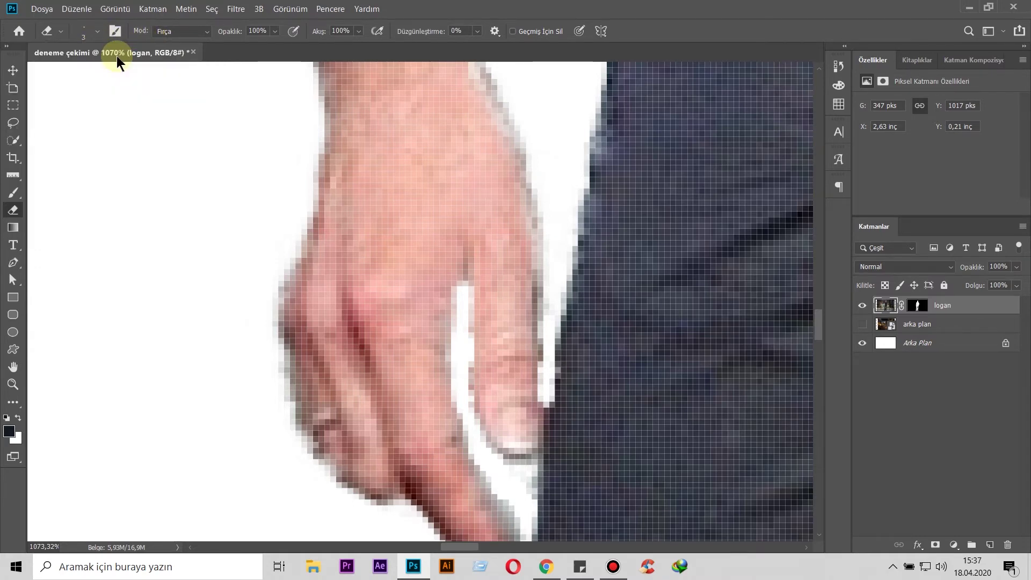
left_click_drag(468, 305, 467, 379)
left_click_drag(491, 471, 525, 496)
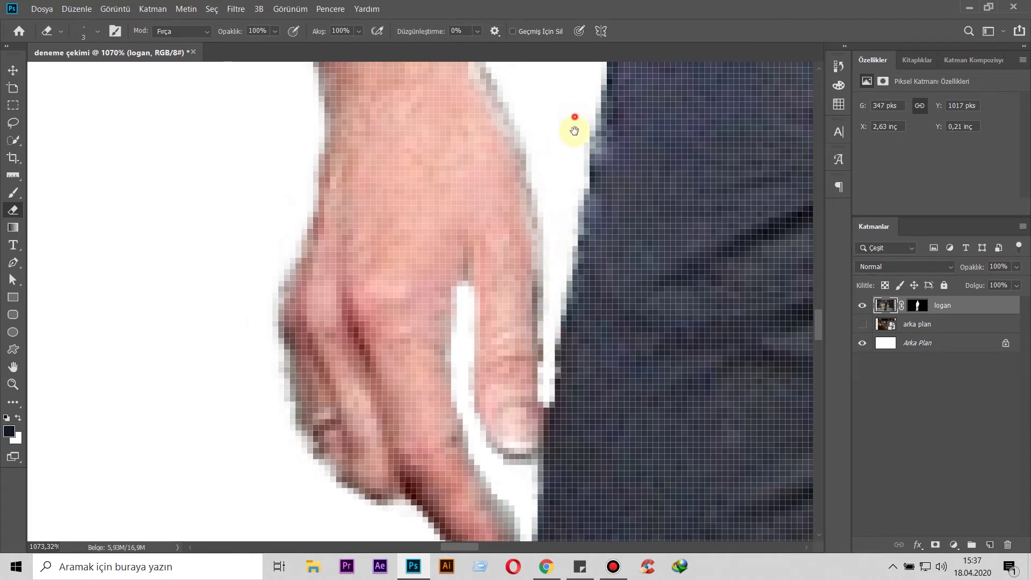
Erase the leftover strip along the arm and jacket boundary up toward the elbow.
scroll(566, 241, "up", 3)
scroll(561, 274, "up", 2)
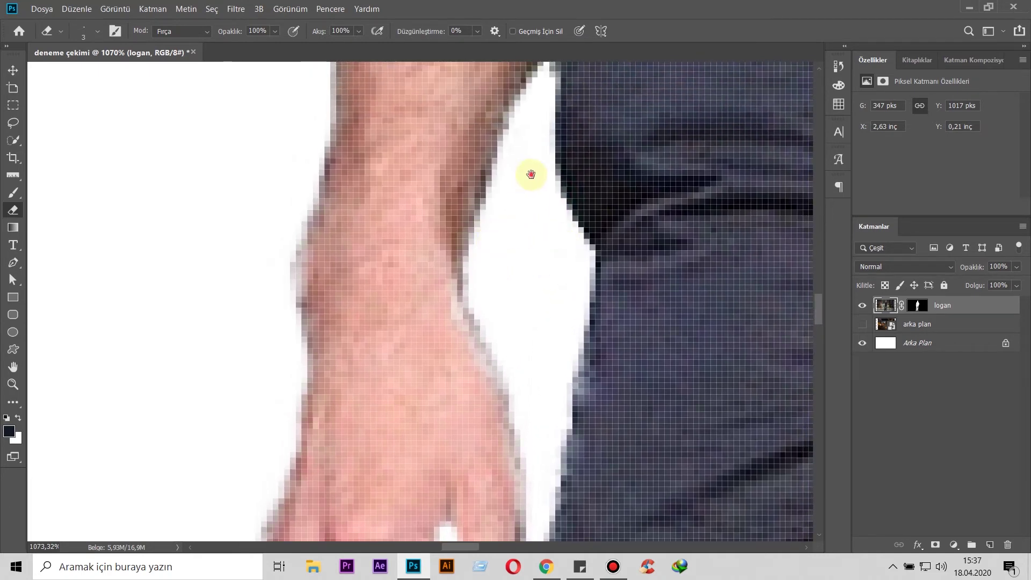
scroll(532, 242, "up", 3)
left_click_drag(542, 238, 610, 87)
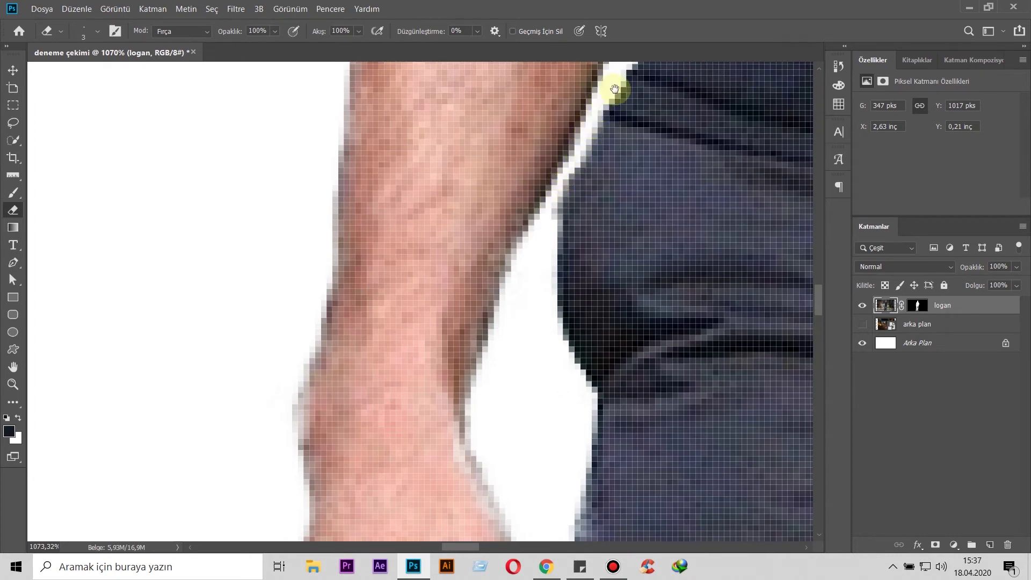
scroll(585, 188, "up", 3)
left_click_drag(565, 281, 621, 116)
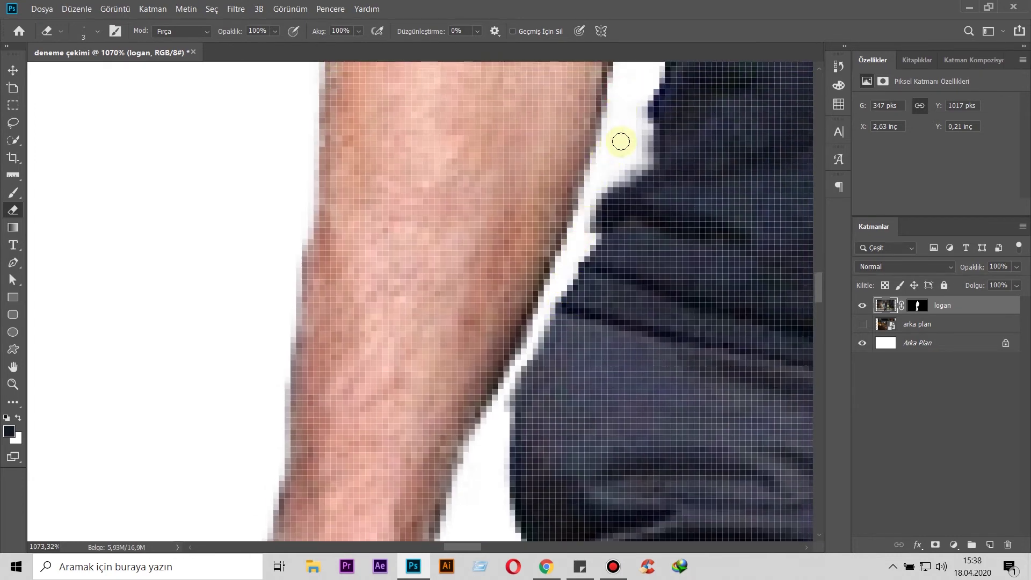
scroll(621, 211, "up", 2)
scroll(622, 211, "up", 1)
left_click_drag(621, 212, 630, 166)
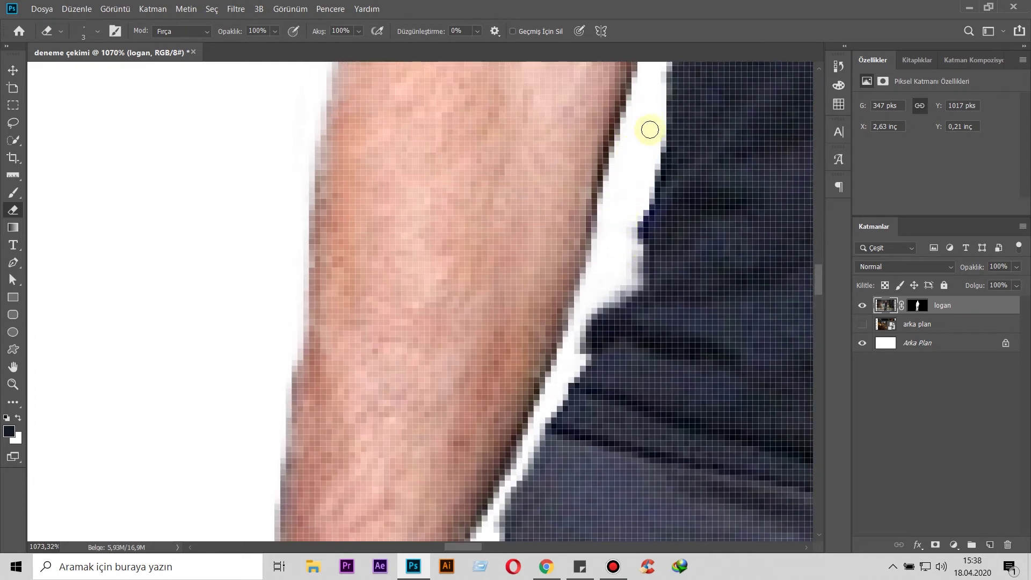
scroll(646, 145, "up", 2)
left_click_drag(622, 203, 654, 103)
Finish erasing the remaining slivers along the arm edge.
left_click_drag(613, 201, 651, 91)
scroll(652, 91, "up", 2)
mouse_move(617, 276)
left_mouse_down()
mouse_move(622, 308)
mouse_move(632, 269)
mouse_move(594, 345)
left_mouse_up()
scroll(595, 345, "down", 3)
scroll(627, 178, "down", 2)
left_click_drag(631, 157, 477, 320)
scroll(394, 166, "down", 2)
scroll(414, 189, "up", 2)
scroll(414, 189, "up", 2)
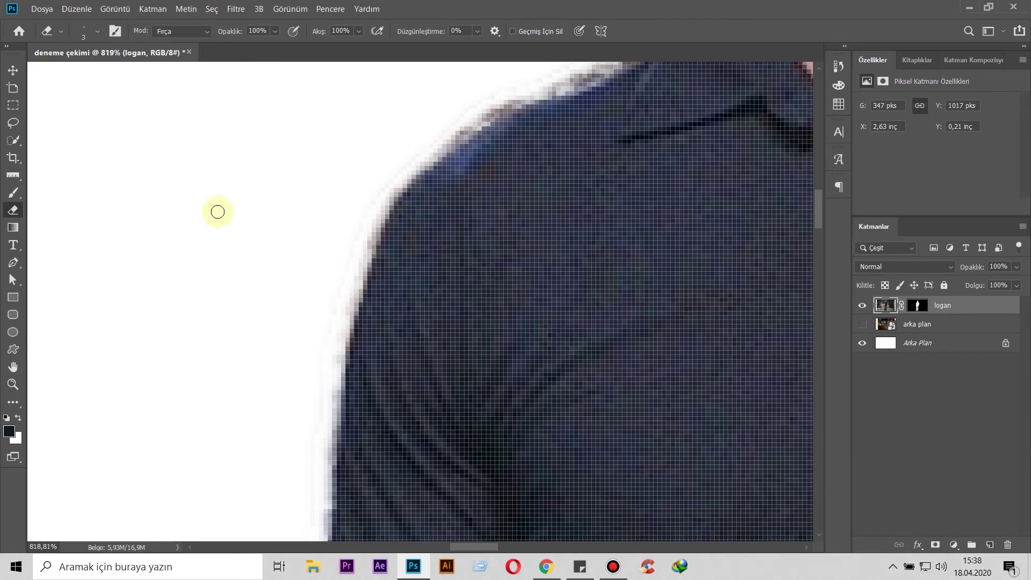
Set the eraser brush size to 5 px.
left_click_drag(269, 301, 313, 161)
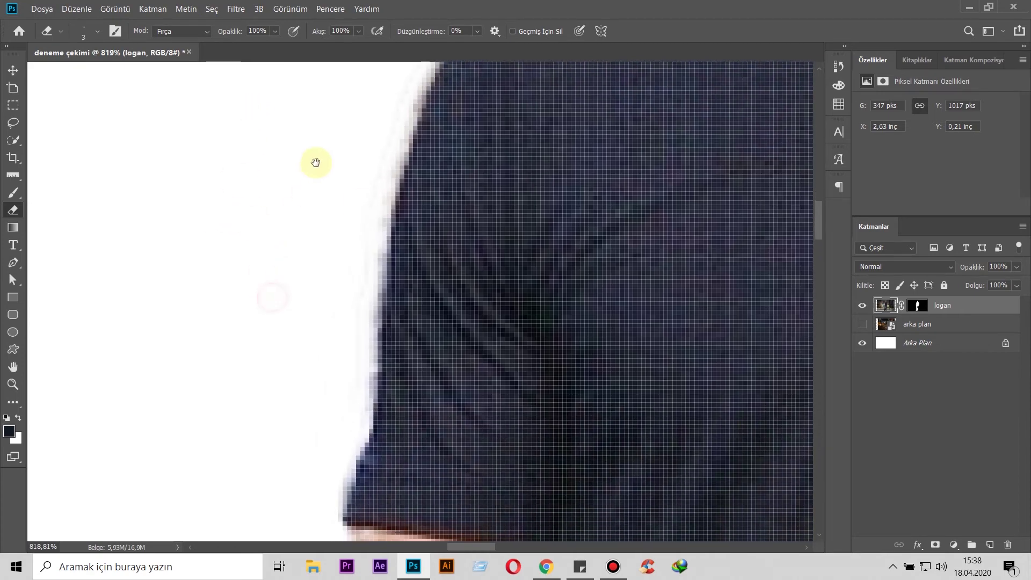
left_click(99, 31)
left_click(132, 57)
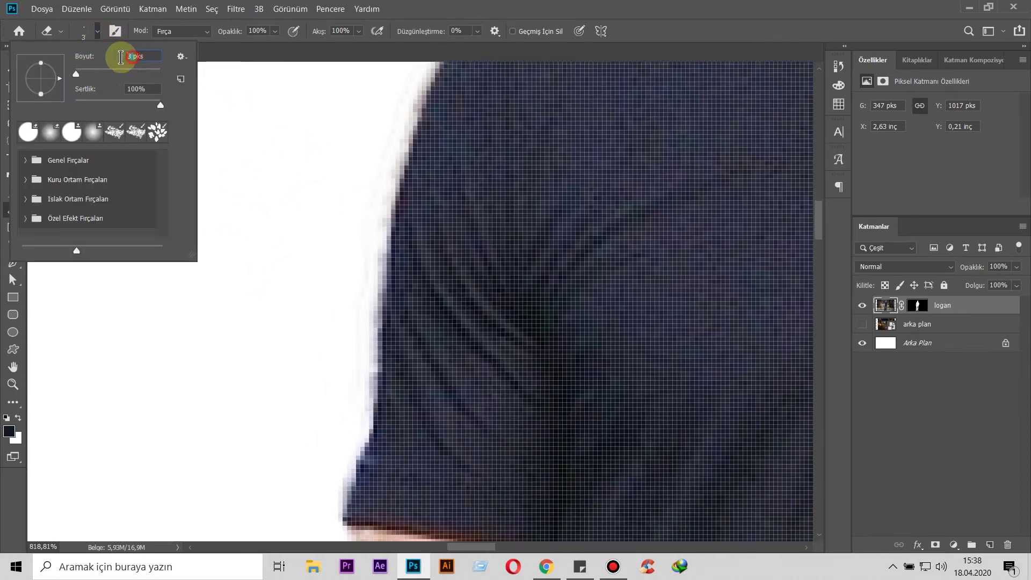
key("Return")
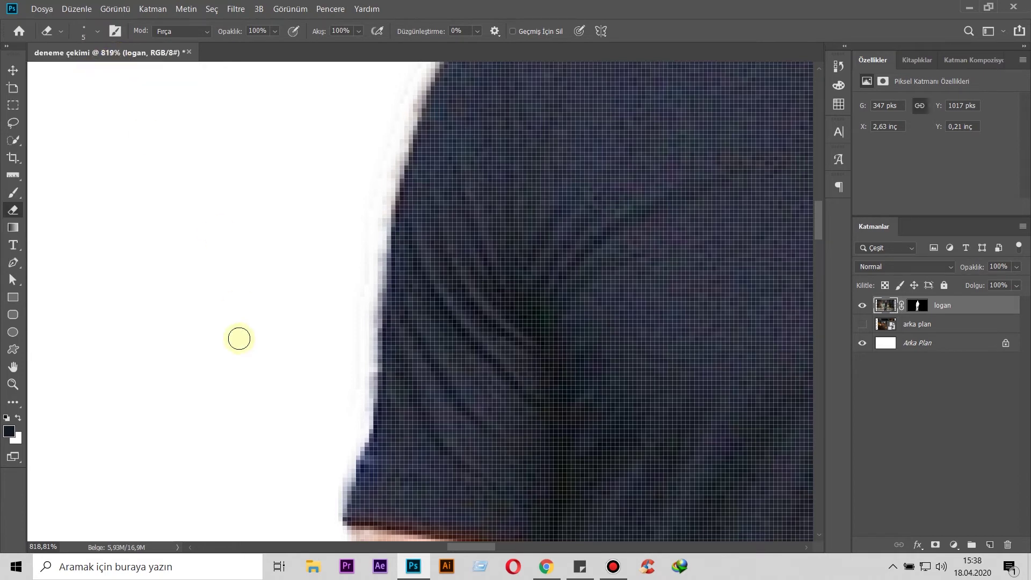
left_click(332, 465)
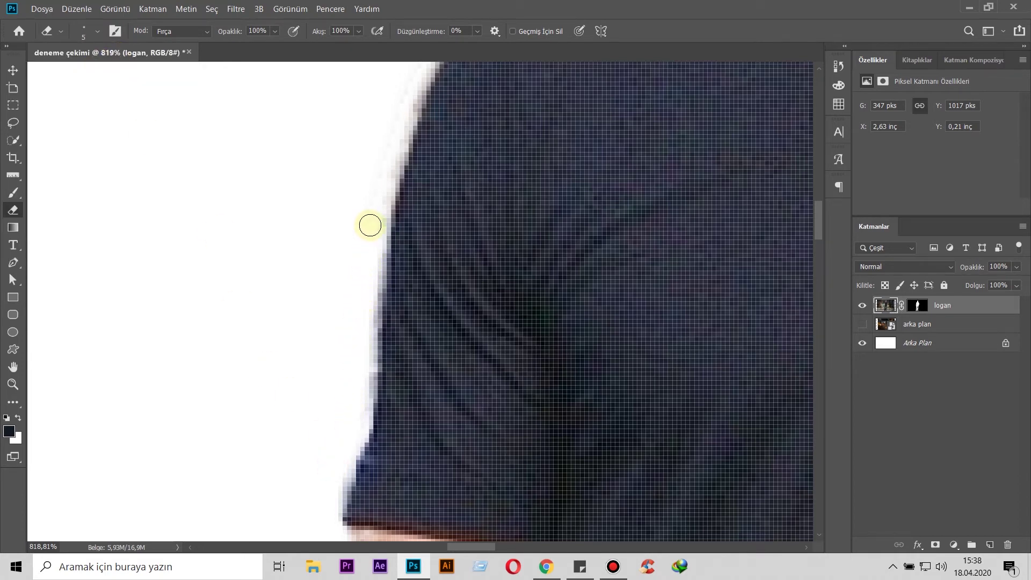
Erase the grey halo along the shirt's shoulder edge.
mouse_move(409, 93)
left_mouse_down()
mouse_move(403, 340)
mouse_move(445, 250)
mouse_move(529, 196)
left_mouse_up()
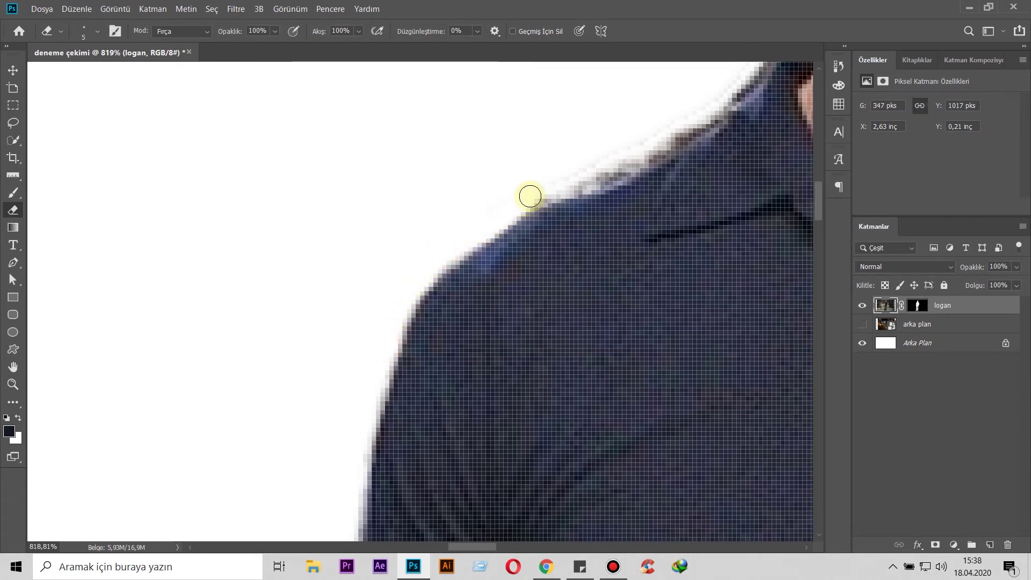
mouse_move(552, 156)
left_mouse_down()
mouse_move(497, 244)
mouse_move(595, 228)
mouse_move(495, 274)
left_mouse_up()
left_click_drag(548, 198, 345, 287)
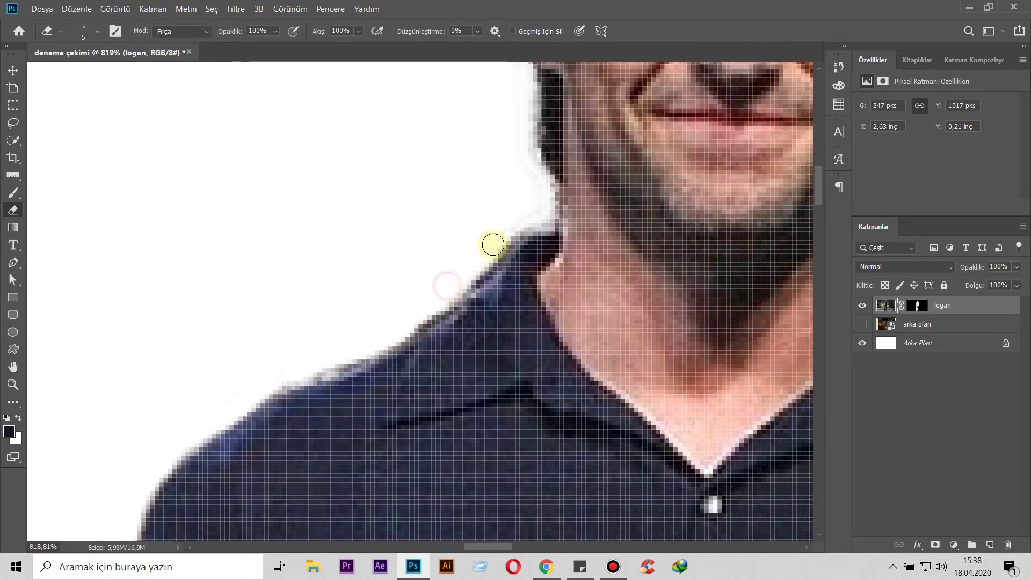
mouse_move(518, 131)
left_mouse_down()
mouse_move(524, 328)
mouse_move(525, 295)
mouse_move(486, 159)
left_mouse_up()
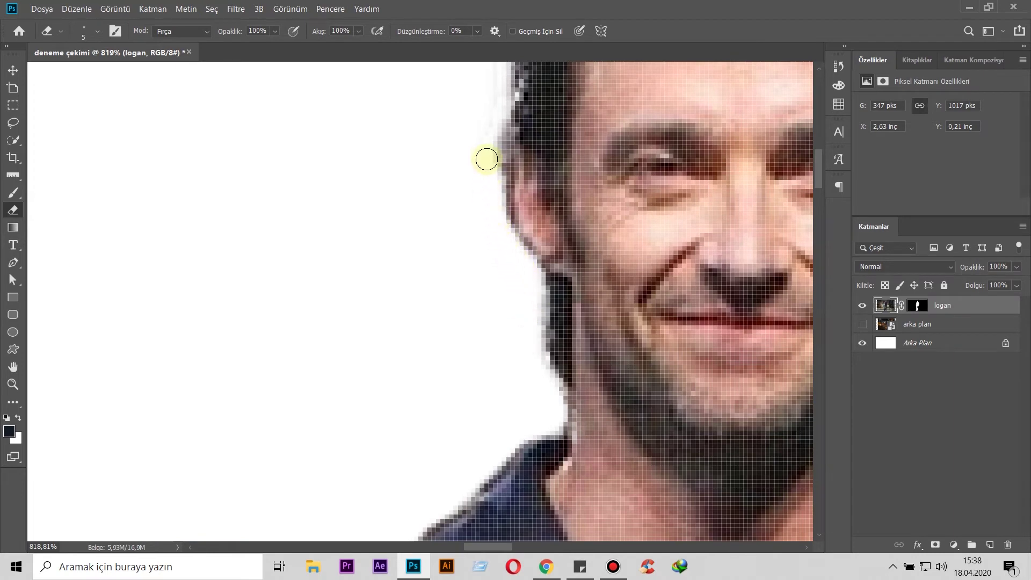
mouse_move(493, 105)
left_mouse_down()
mouse_move(498, 321)
mouse_move(508, 223)
mouse_move(554, 143)
left_mouse_up()
Clean the fringe around the top and right side of the hair and beside the ear.
mouse_move(506, 168)
left_mouse_down()
mouse_move(490, 276)
mouse_move(424, 291)
mouse_move(573, 184)
mouse_move(640, 163)
left_mouse_up()
left_click_drag(548, 178, 310, 255)
mouse_move(387, 234)
left_mouse_down()
mouse_move(527, 297)
mouse_move(627, 374)
mouse_move(632, 223)
mouse_move(622, 124)
left_mouse_up()
mouse_move(599, 174)
left_mouse_down()
mouse_move(628, 311)
mouse_move(617, 419)
mouse_move(601, 463)
mouse_move(545, 532)
left_mouse_up()
mouse_move(640, 437)
left_mouse_down()
mouse_move(642, 220)
mouse_move(630, 164)
mouse_move(557, 246)
mouse_move(532, 304)
mouse_move(527, 361)
mouse_move(572, 394)
left_mouse_up()
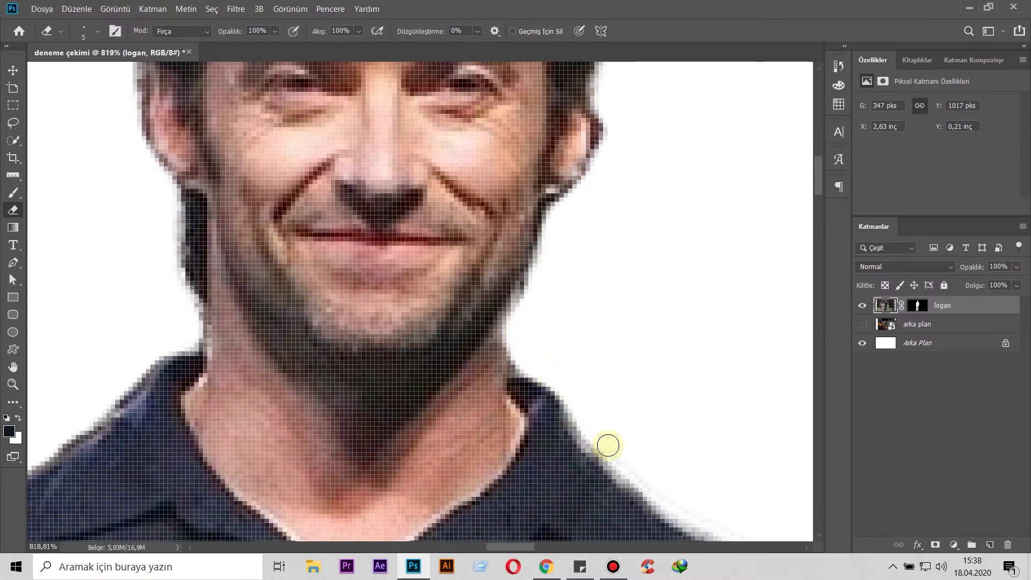
Erase the grey halo down the neck, shoulder and shirt edge.
left_click_drag(685, 389, 483, 207)
left_click_drag(427, 282, 621, 407)
scroll(626, 299, "down", 5)
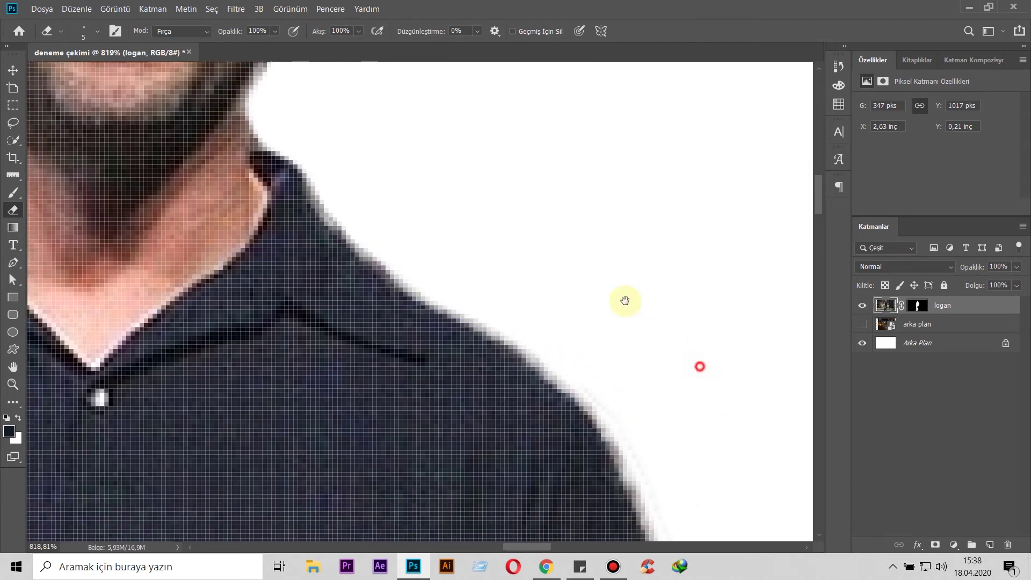
scroll(559, 214, "up", 5)
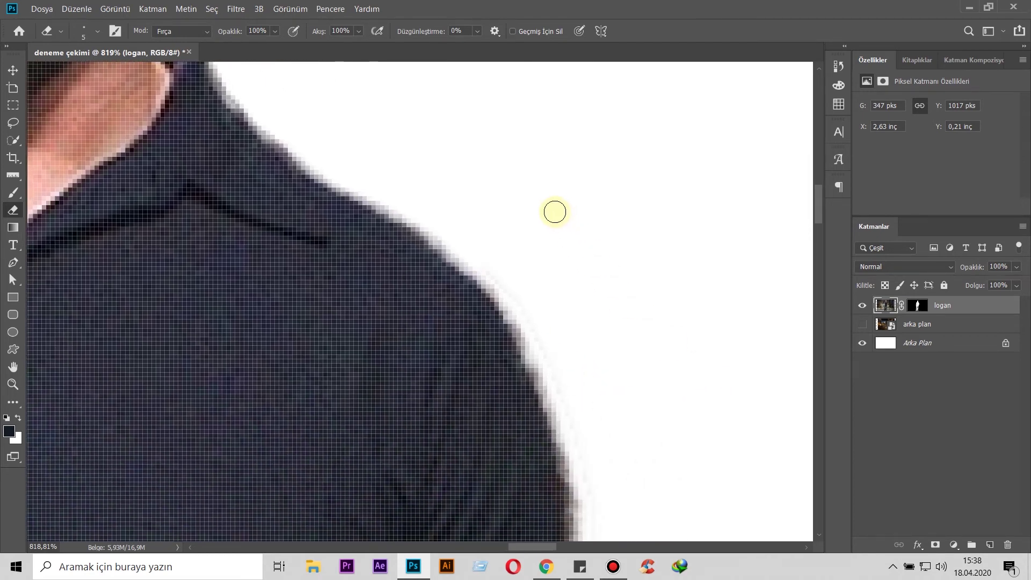
left_click_drag(519, 293, 555, 355)
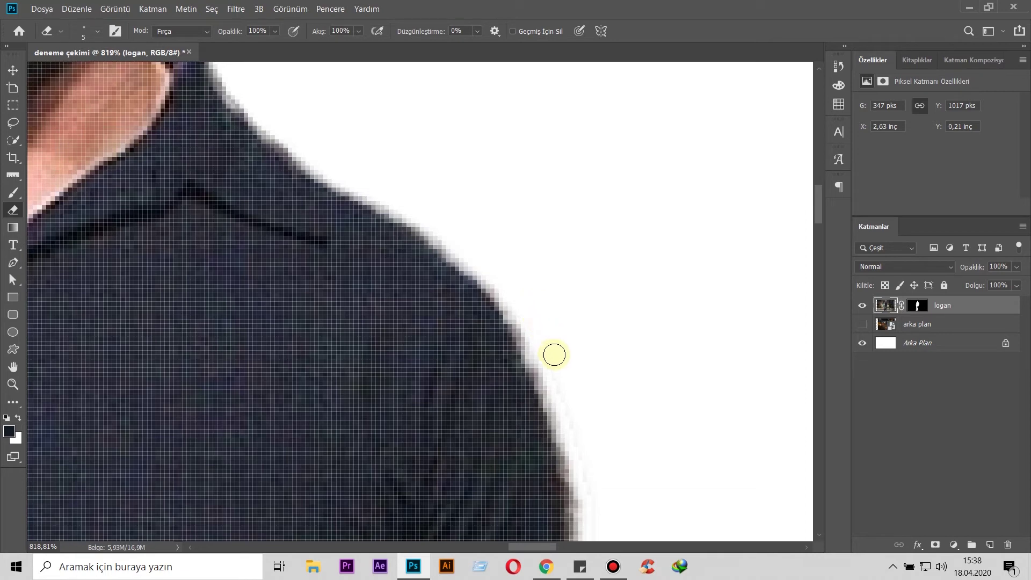
Erase grey fringe pixels along the arm's right edge down to the elbow.
left_click_drag(619, 471, 610, 159)
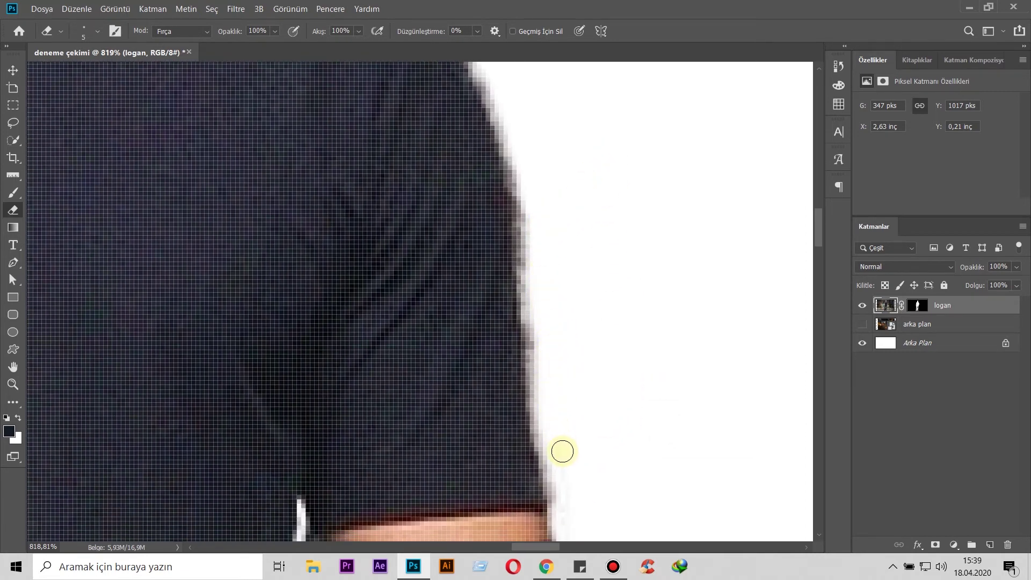
mouse_move(567, 512)
left_mouse_down()
mouse_move(594, 262)
mouse_move(565, 279)
mouse_move(537, 389)
left_mouse_up()
mouse_move(543, 462)
left_mouse_down()
mouse_move(601, 384)
mouse_move(575, 175)
mouse_move(514, 276)
left_mouse_up()
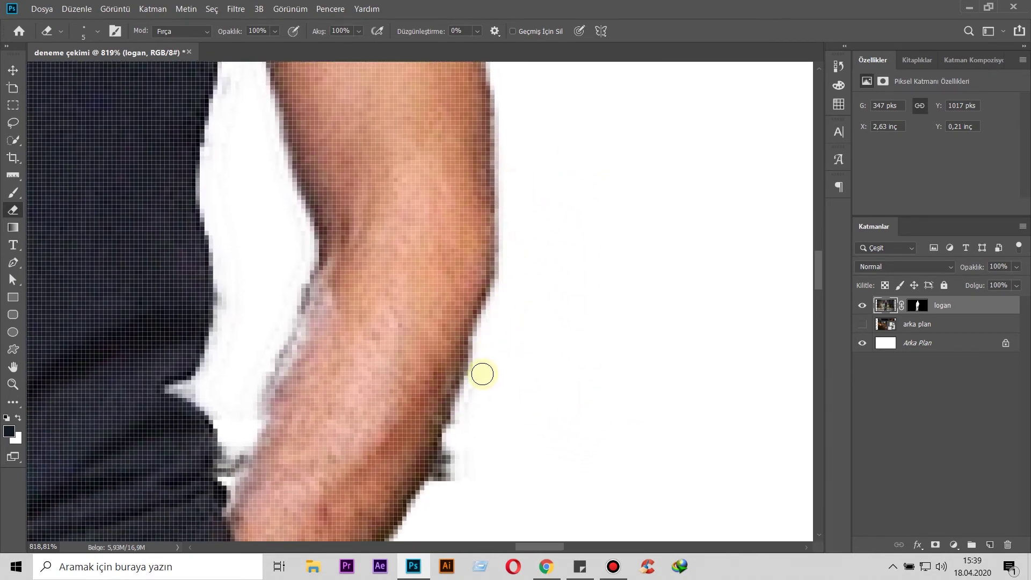
mouse_move(523, 417)
left_mouse_down()
mouse_move(545, 251)
mouse_move(513, 243)
left_mouse_up()
left_click_drag(503, 201, 485, 267)
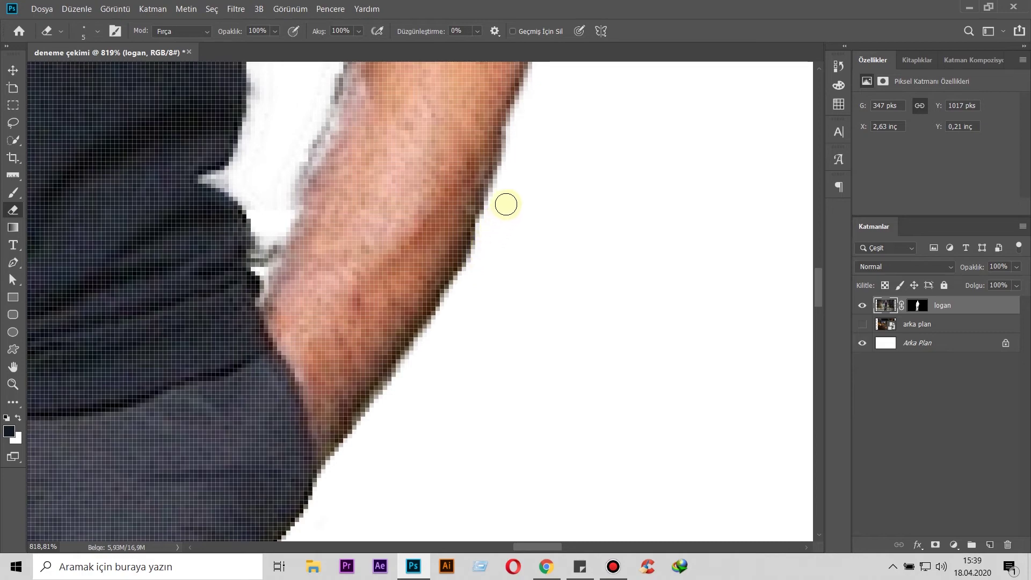
left_click_drag(480, 358, 516, 238)
left_click_drag(539, 170, 631, 478)
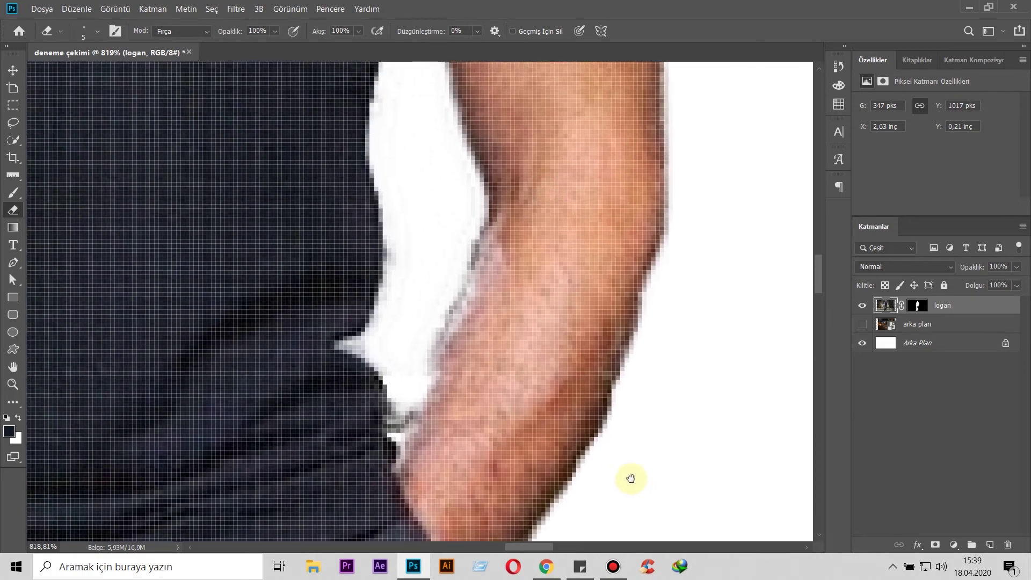
Clean grey pixels along the arm's left edge, the gap beside it and the hip outline.
left_click_drag(407, 295, 415, 166)
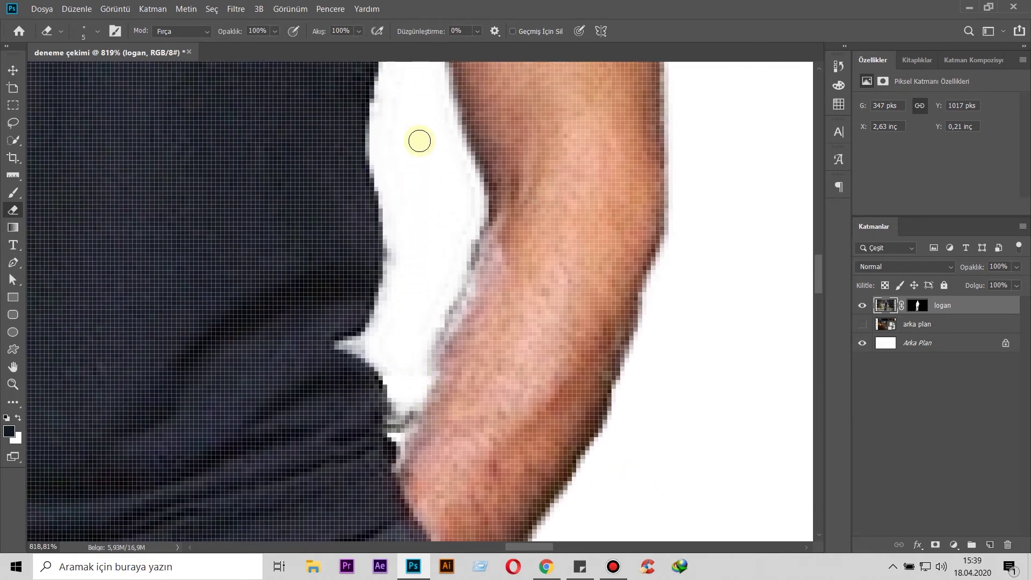
mouse_move(447, 117)
left_mouse_down()
mouse_move(467, 193)
mouse_move(452, 275)
left_mouse_up()
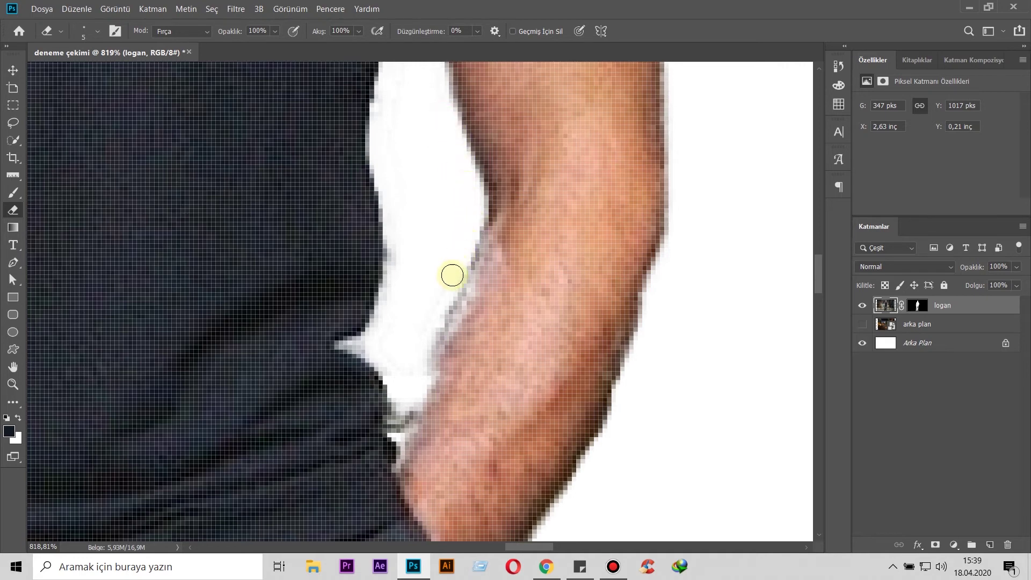
mouse_move(411, 401)
left_mouse_down()
mouse_move(398, 437)
mouse_move(406, 371)
left_mouse_up()
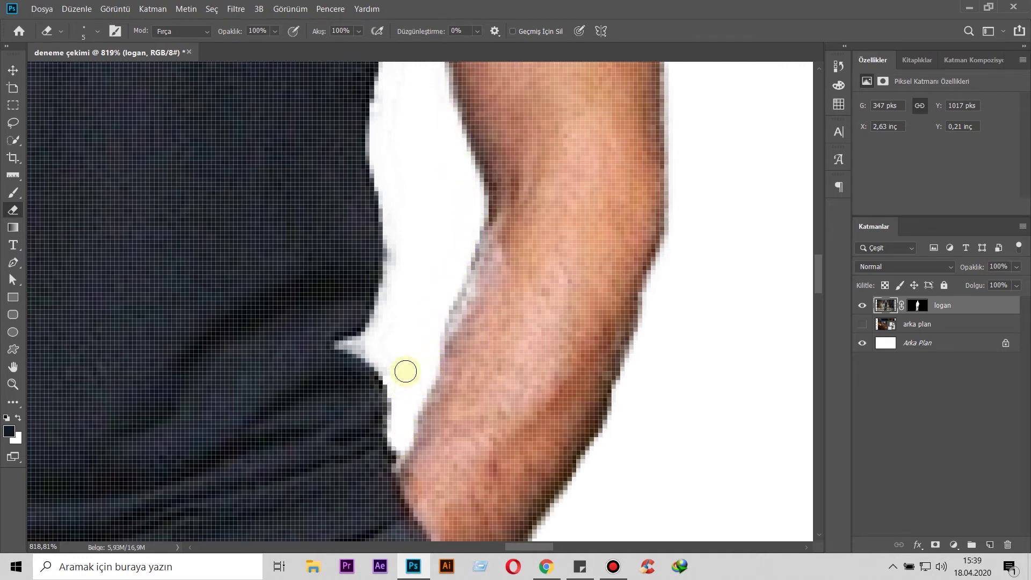
mouse_move(389, 311)
left_mouse_down()
mouse_move(398, 215)
mouse_move(425, 325)
left_mouse_up()
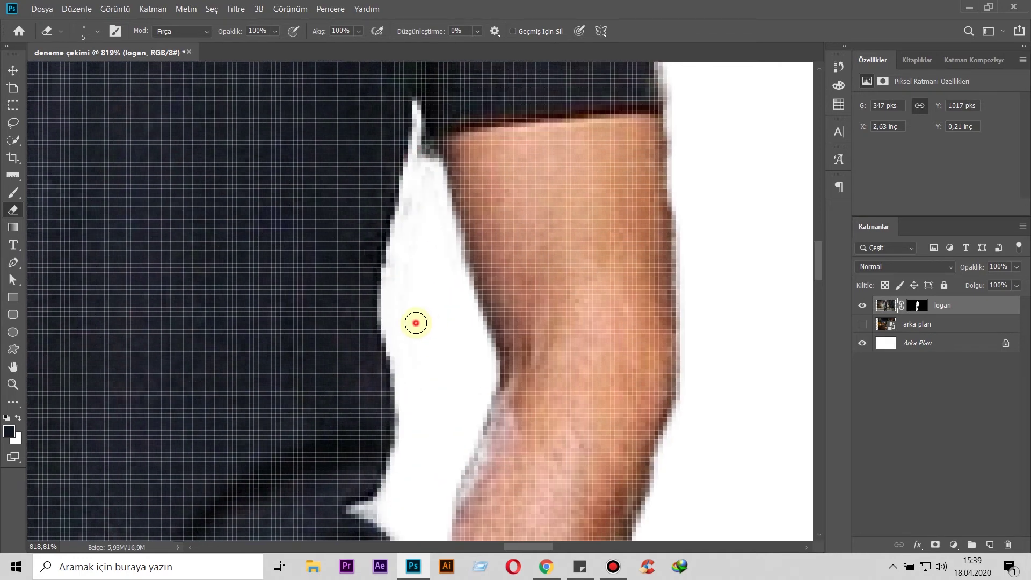
mouse_move(423, 204)
left_mouse_down()
mouse_move(449, 233)
mouse_move(484, 390)
left_mouse_up()
left_click_drag(484, 390, 460, 74)
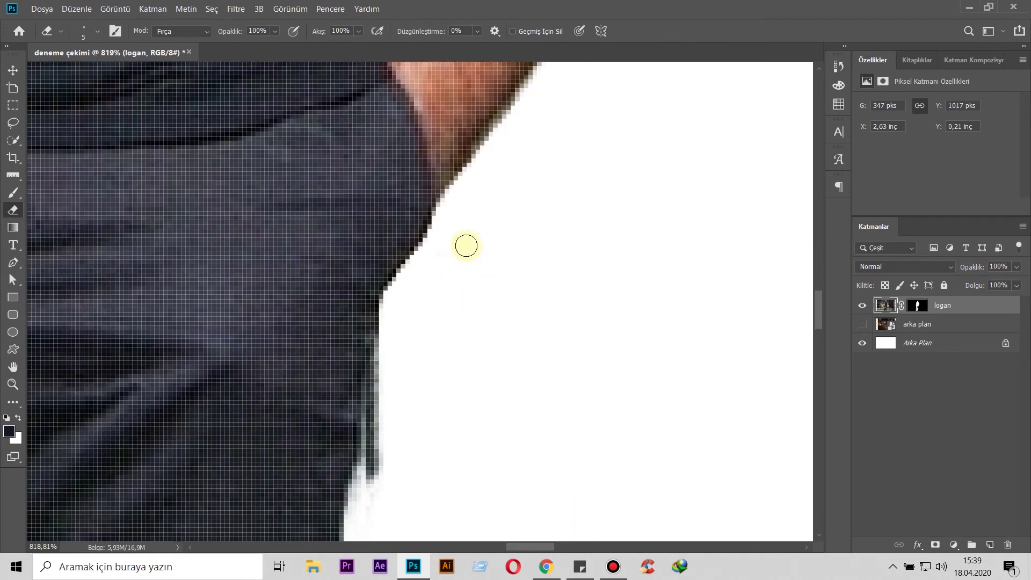
mouse_move(457, 243)
left_mouse_down()
mouse_move(411, 385)
mouse_move(387, 515)
left_mouse_up()
left_click_drag(377, 458, 396, 332)
left_click_drag(460, 425, 456, 204)
left_click_drag(371, 291, 356, 421)
left_click_drag(402, 449, 476, 203)
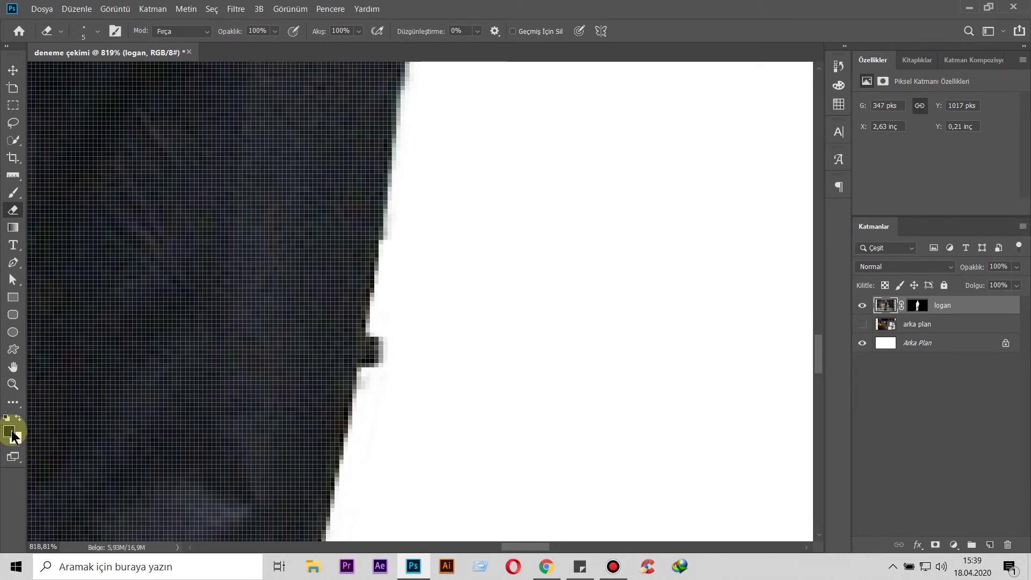
Erase a few strokes on the dark jacket, then undo all of them.
mouse_move(162, 336)
left_mouse_down()
mouse_move(180, 365)
mouse_move(248, 351)
mouse_move(266, 327)
left_mouse_up()
key("ctrl+z")
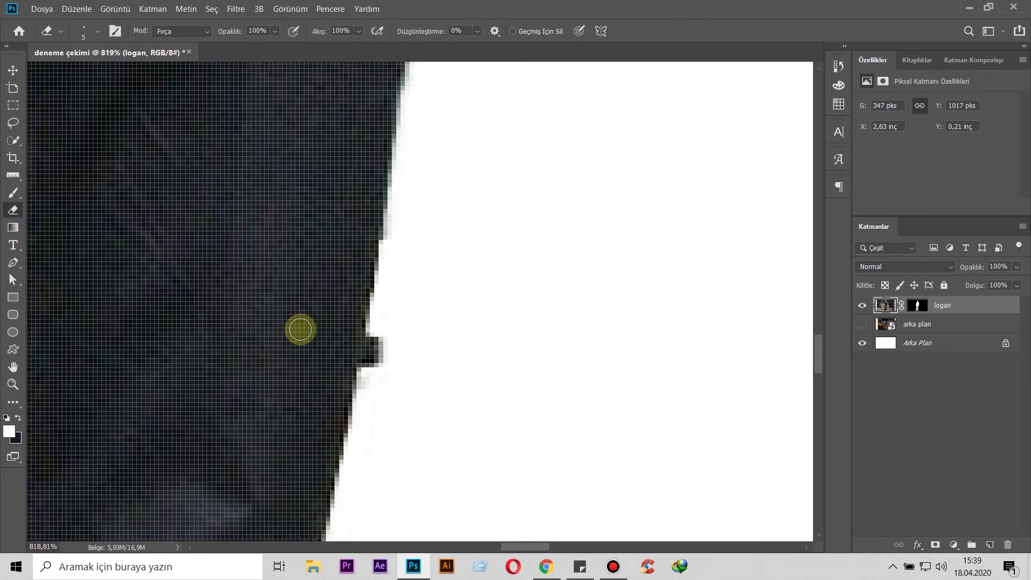
left_click_drag(257, 295, 300, 343)
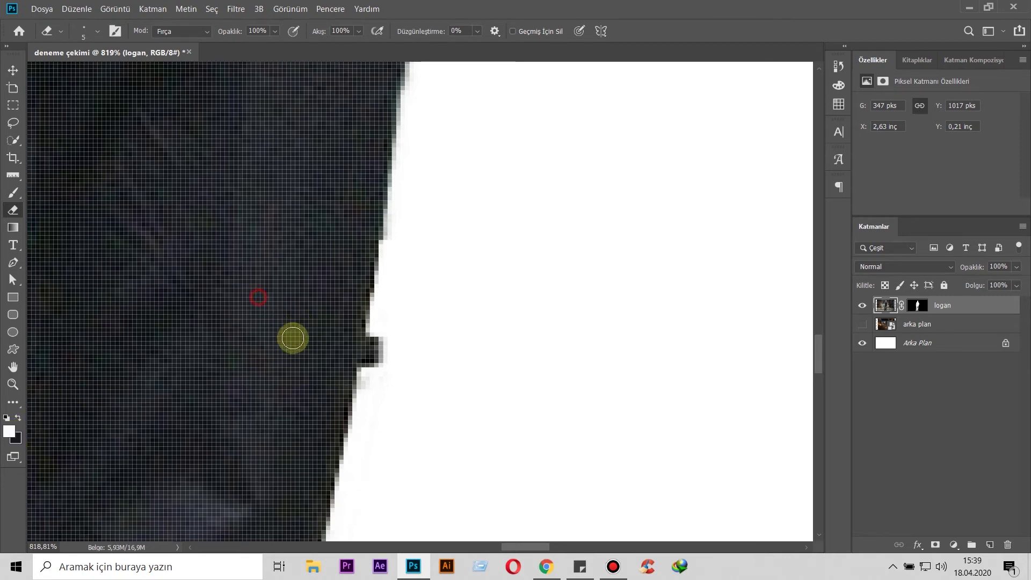
left_click_drag(295, 279, 337, 307)
key("ctrl+z")
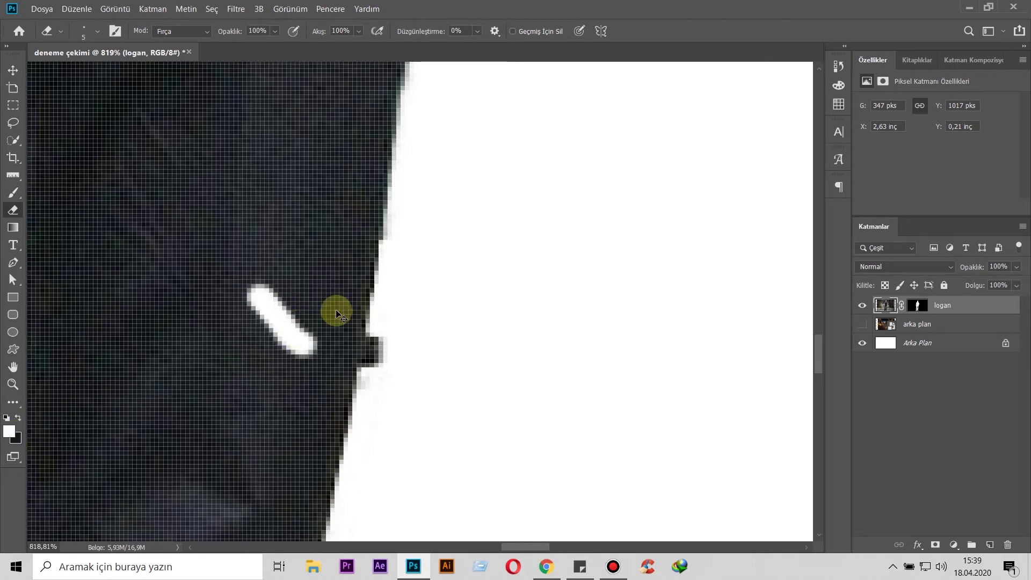
key("ctrl+z")
Remove the dark bump from the jacket's outline and follow the silhouette upward.
left_click_drag(380, 387, 381, 344)
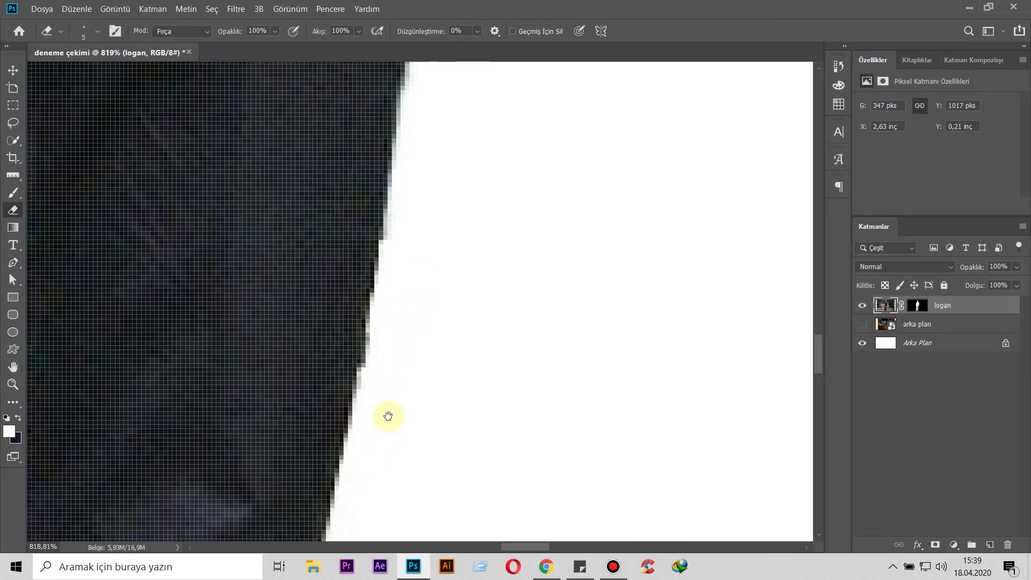
left_click_drag(410, 387, 417, 304)
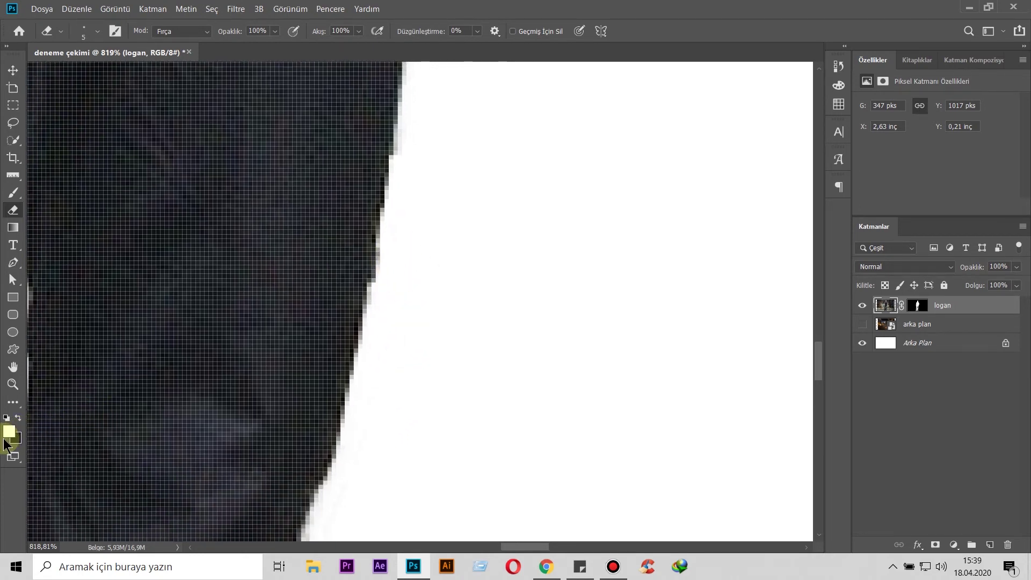
left_click_drag(456, 419, 465, 319)
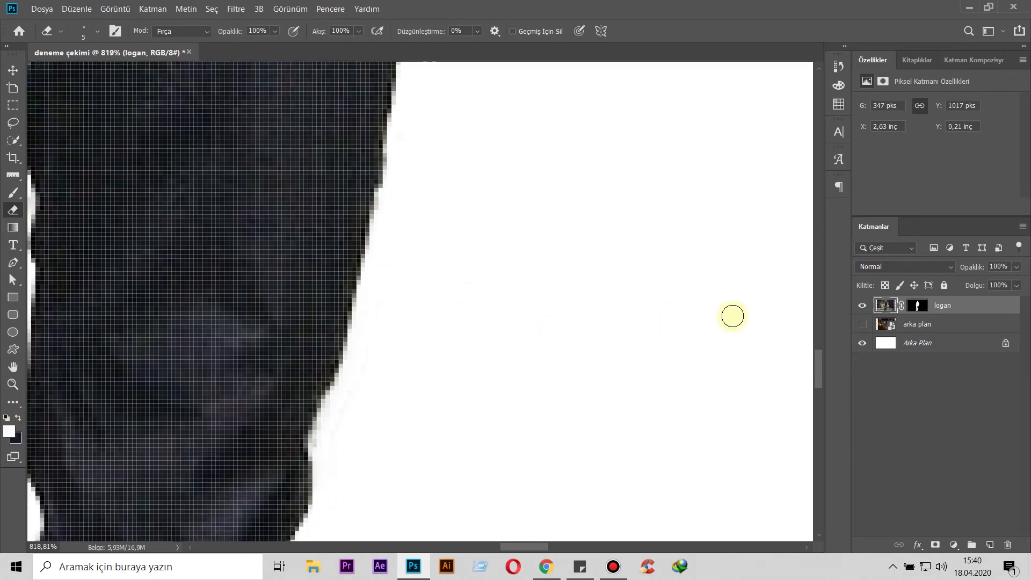
Select the logan mask, inspect the lower jacket outline, check the Arka Plan layer, and reselect logan.
left_click(913, 308)
left_click_drag(247, 253, 260, 288)
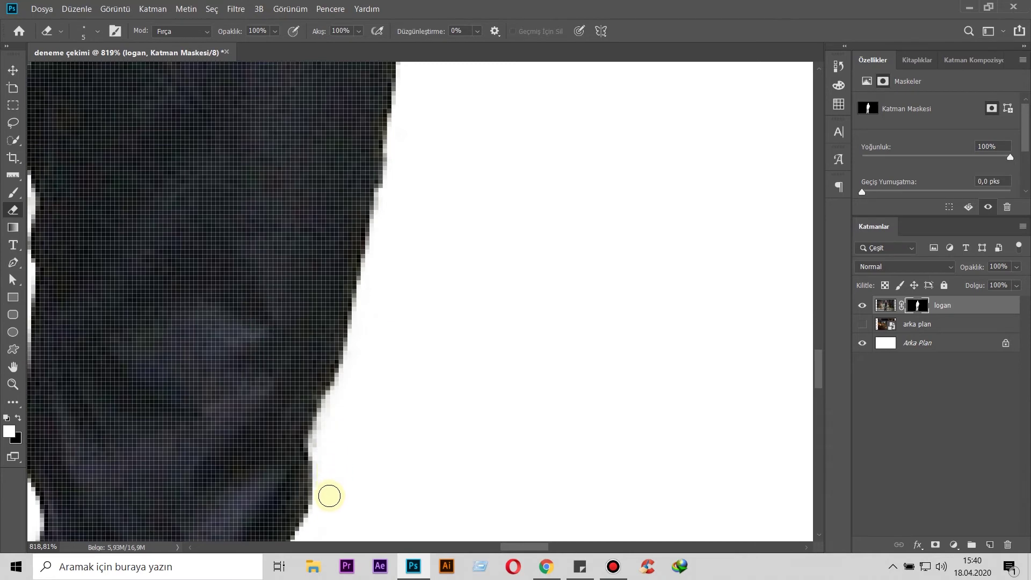
left_click_drag(384, 437, 426, 260)
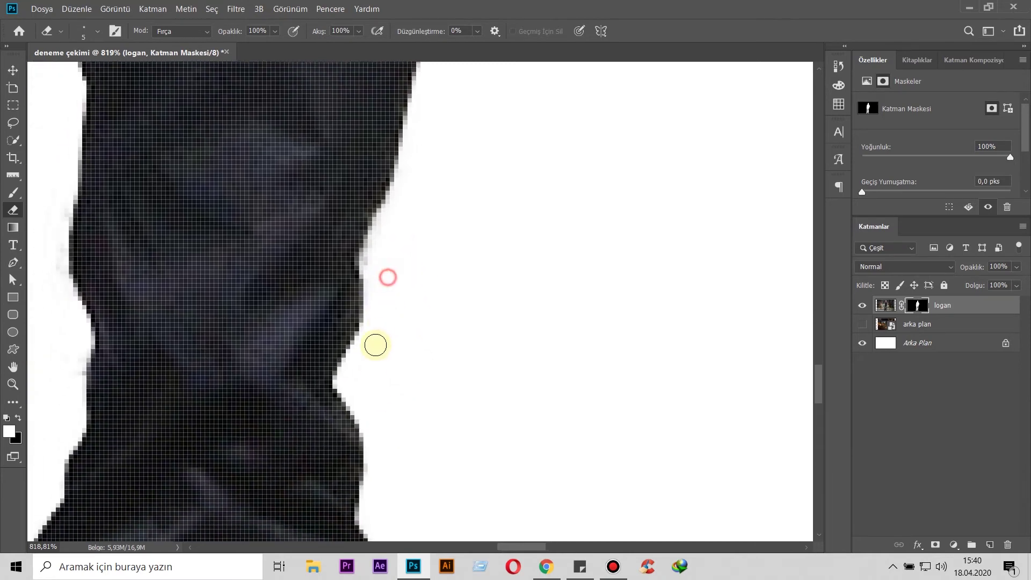
left_click_drag(382, 503, 470, 439)
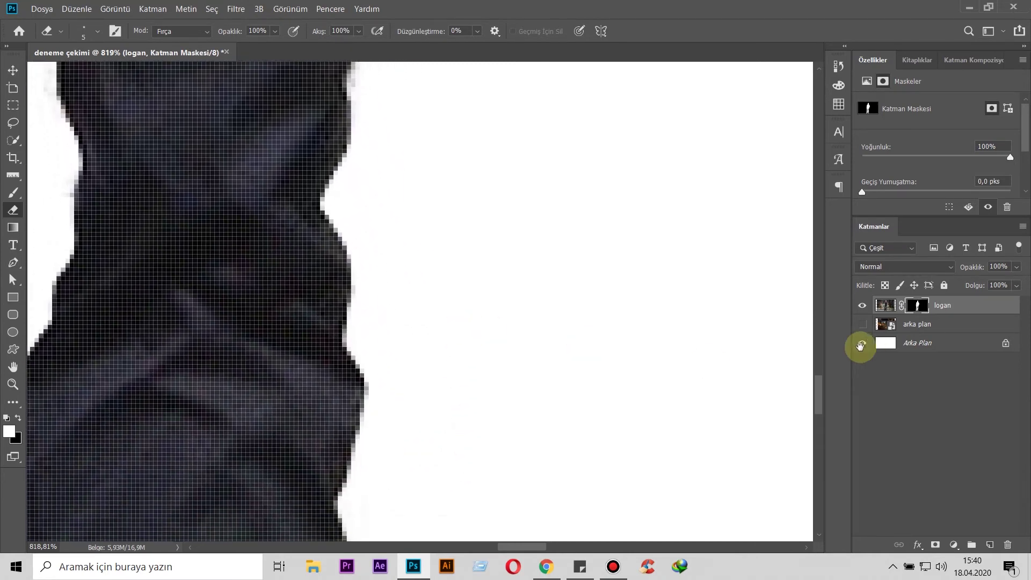
left_click(934, 325)
left_click(940, 344)
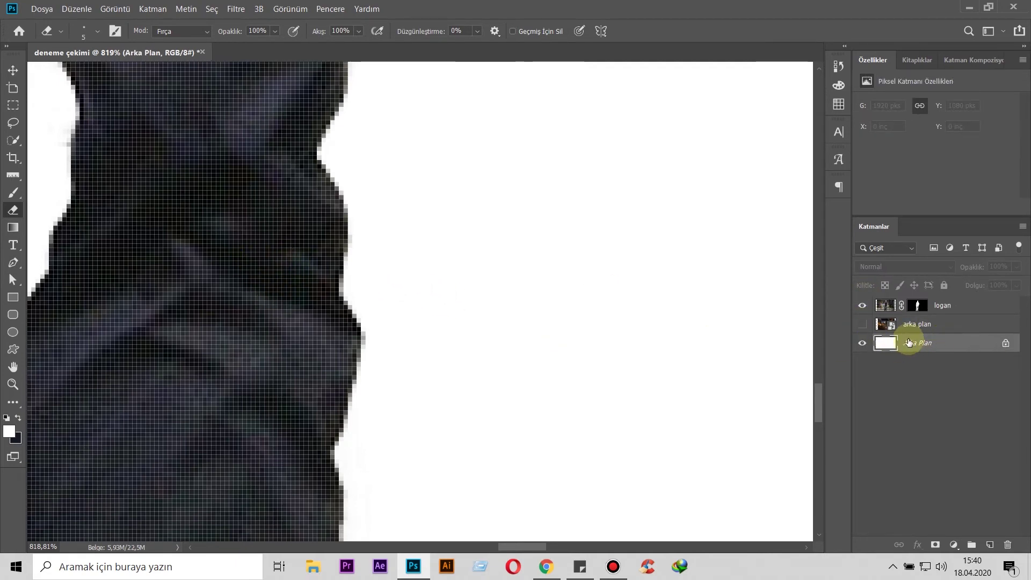
left_click(991, 306)
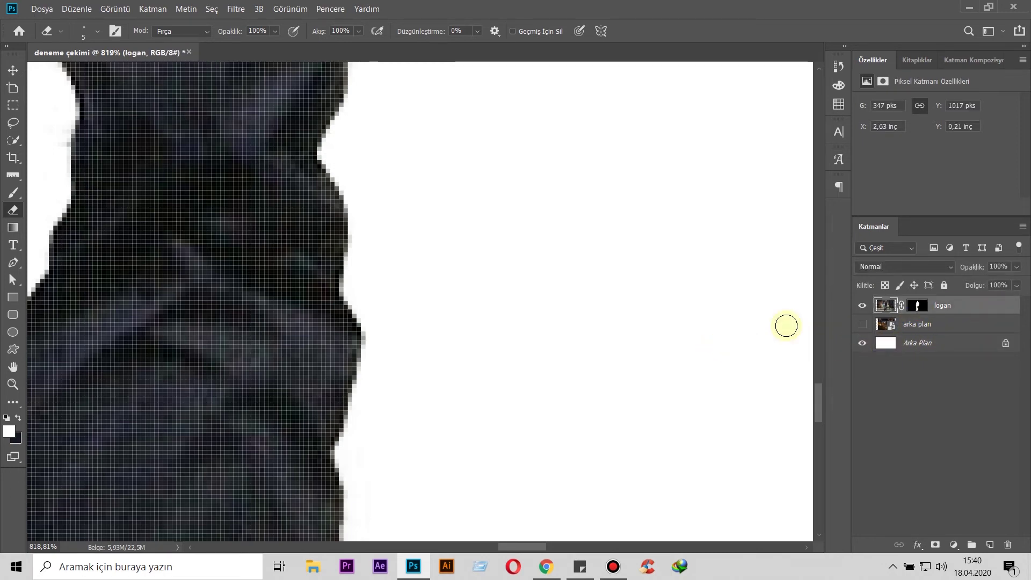
left_click(395, 358)
left_click_drag(382, 499, 449, 392)
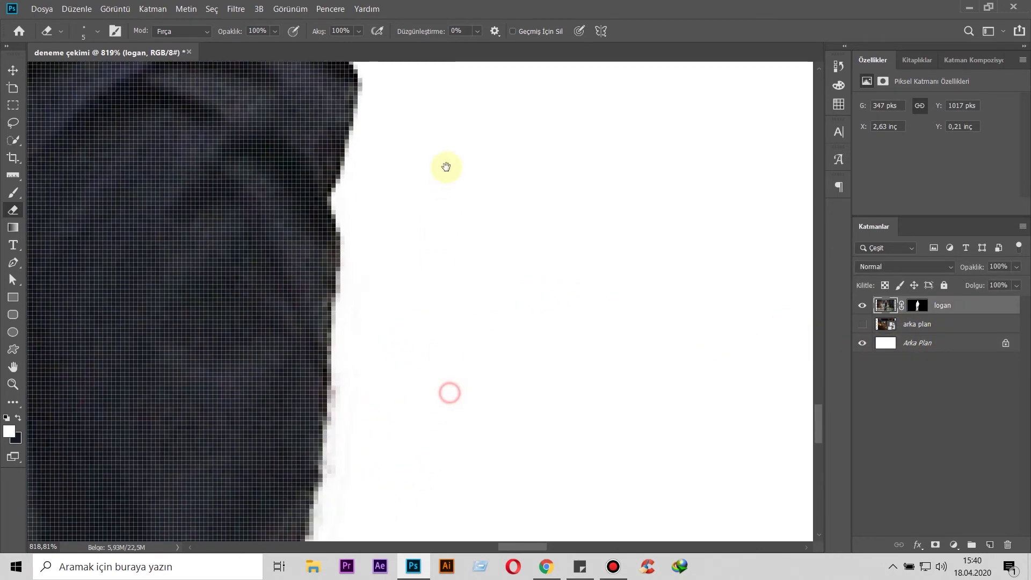
left_click(390, 276)
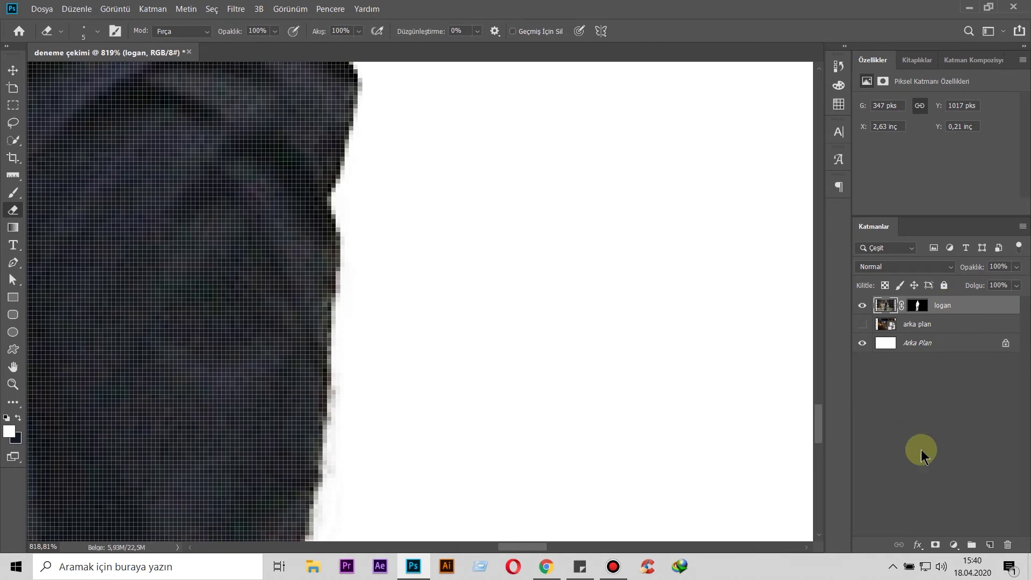
left_click_drag(495, 427, 530, 306)
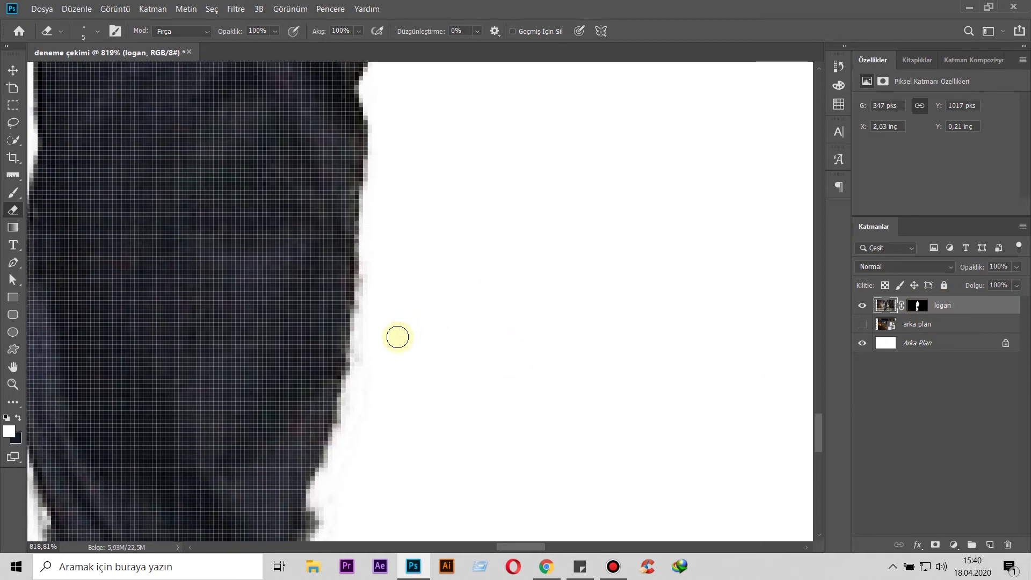
left_click_drag(413, 469, 483, 232)
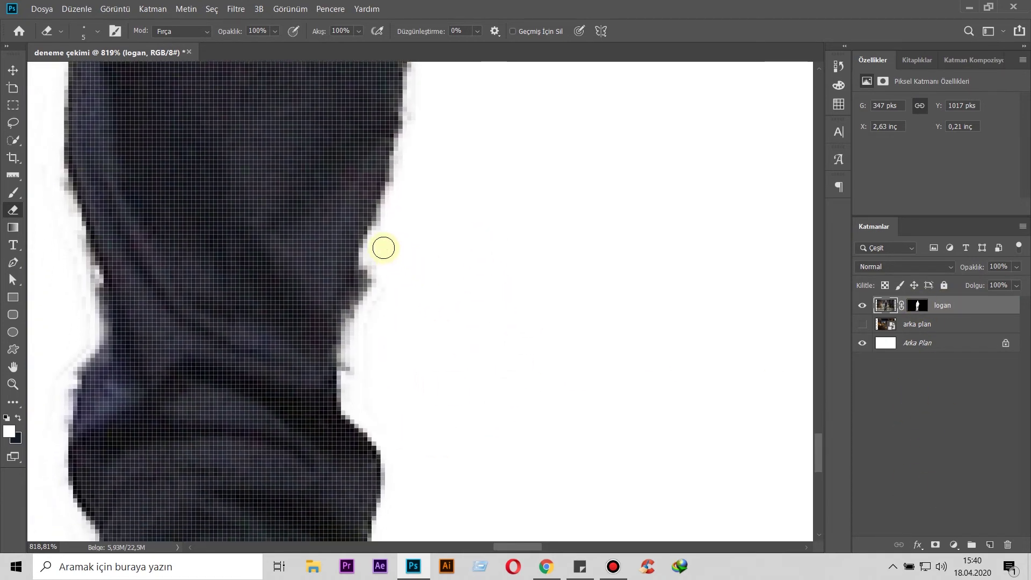
left_click_drag(468, 451, 468, 250)
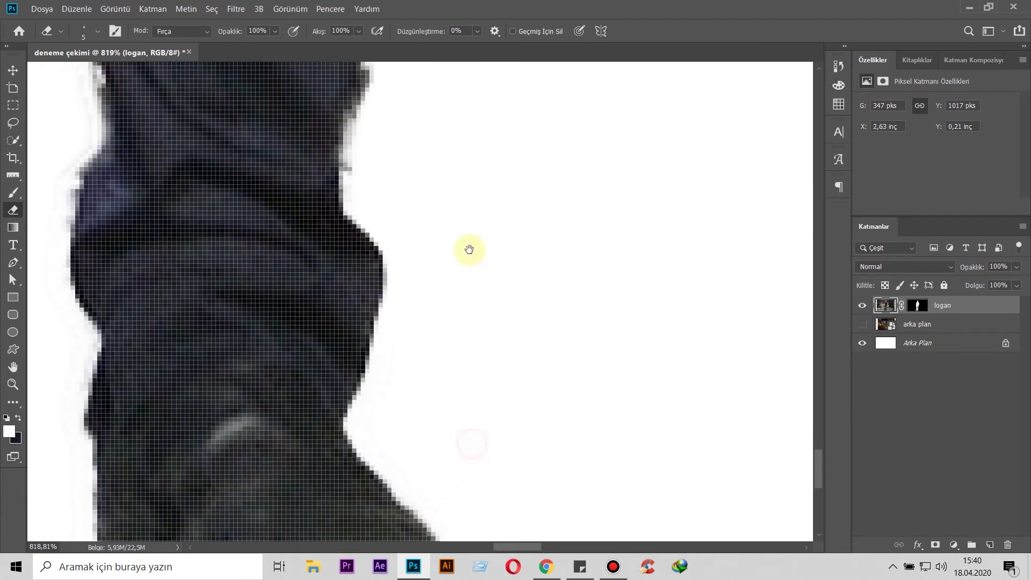
left_click_drag(476, 362, 454, 199)
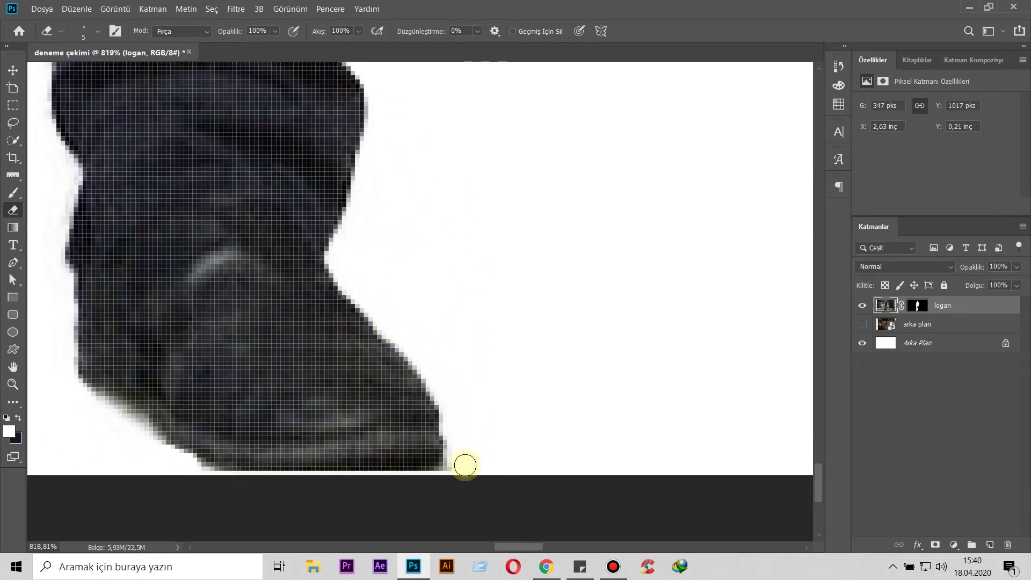
scroll(465, 465, "down", 3)
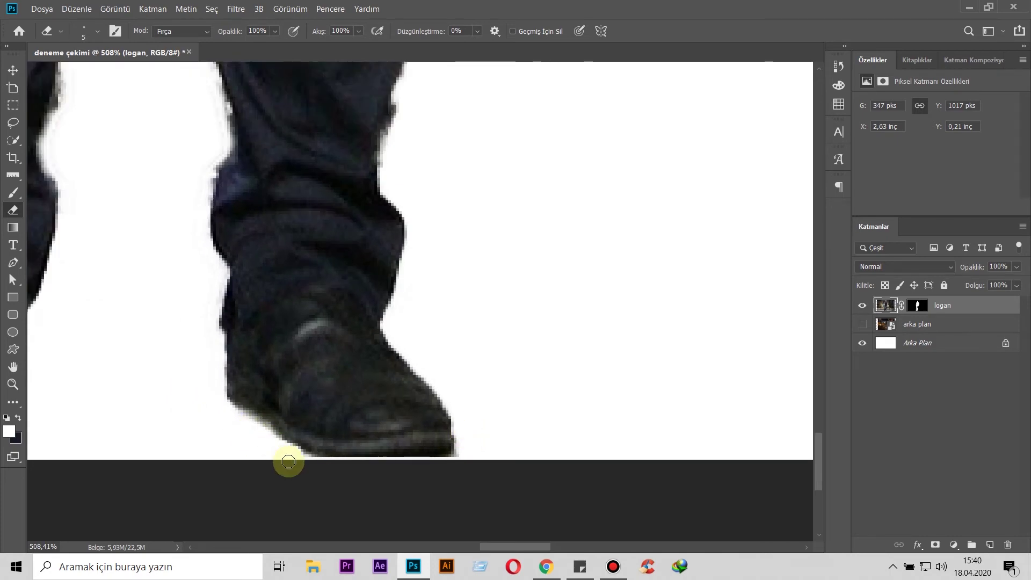
scroll(205, 355, "up", 2)
scroll(235, 369, "up", 2)
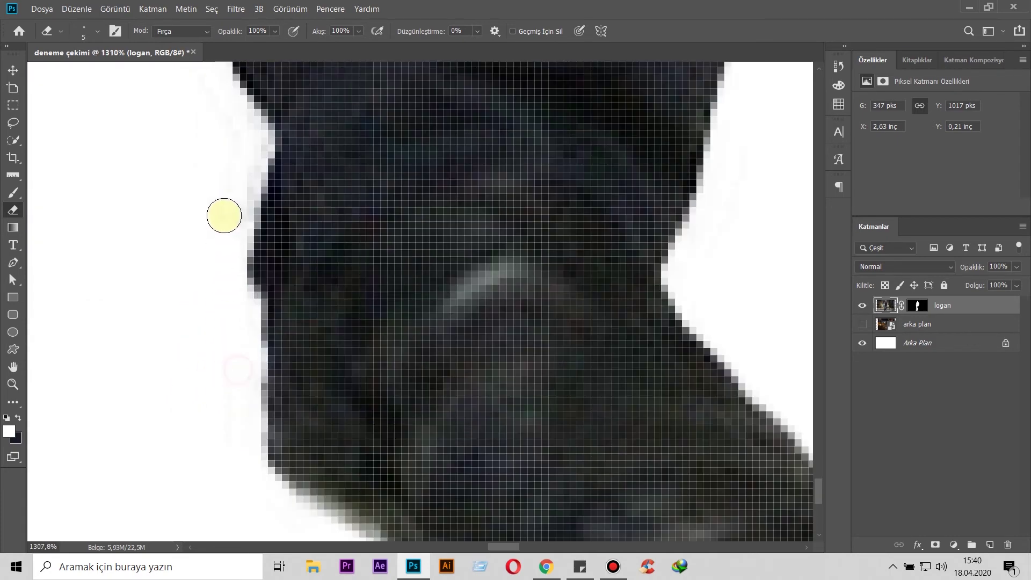
Erase stray grey specks along the right edge of the white gap between the legs.
scroll(299, 299, "up", 3)
scroll(325, 375, "left", 3)
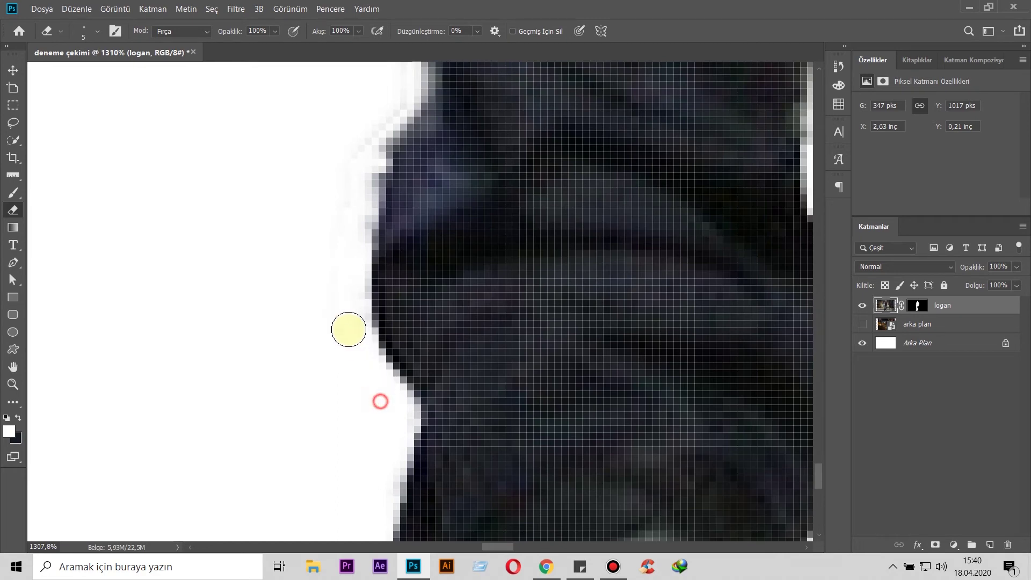
left_click_drag(384, 132, 361, 360)
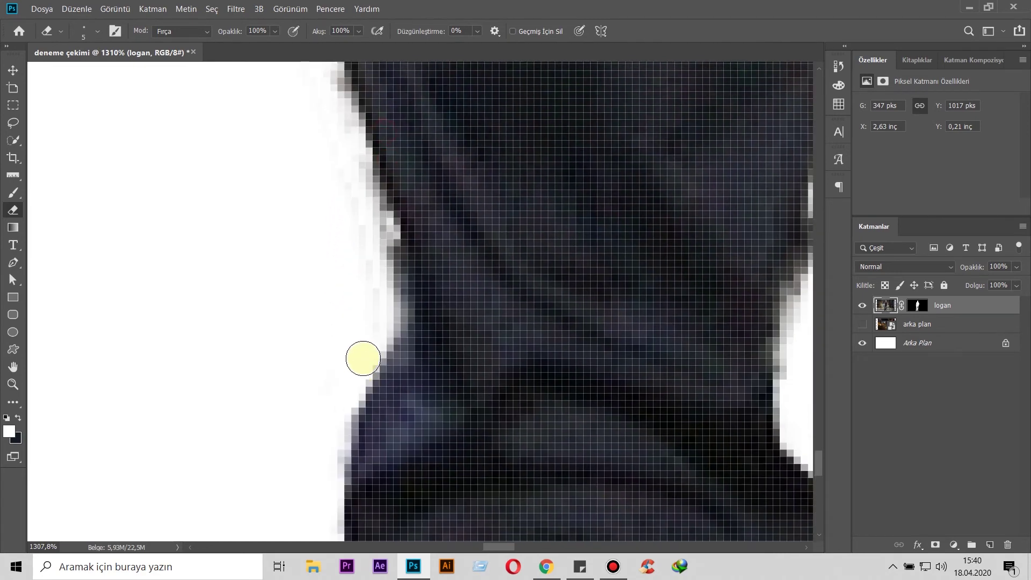
left_click_drag(233, 182, 295, 306)
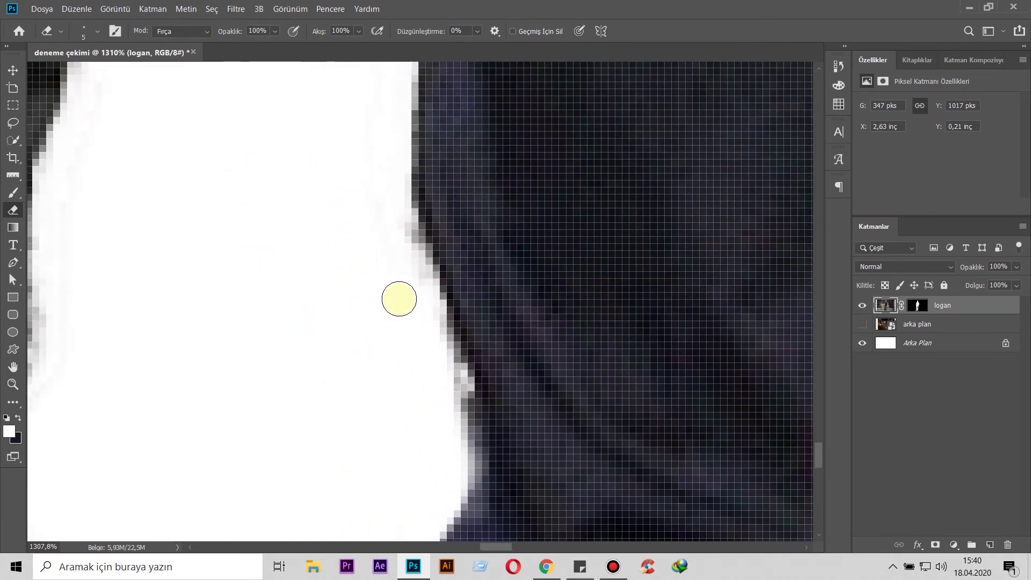
left_click_drag(346, 176, 357, 371)
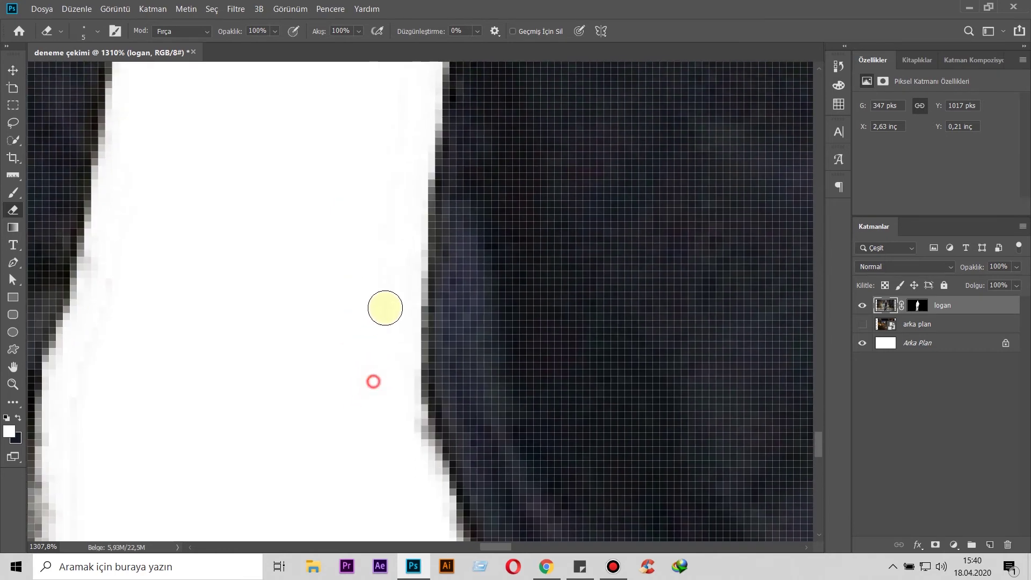
left_click_drag(398, 162, 396, 301)
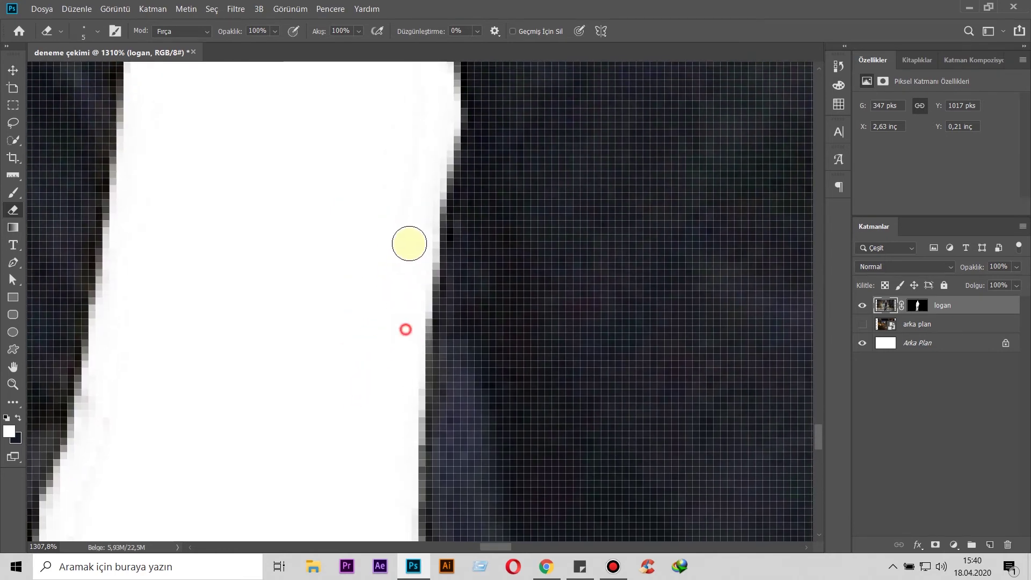
left_click_drag(396, 148, 409, 390)
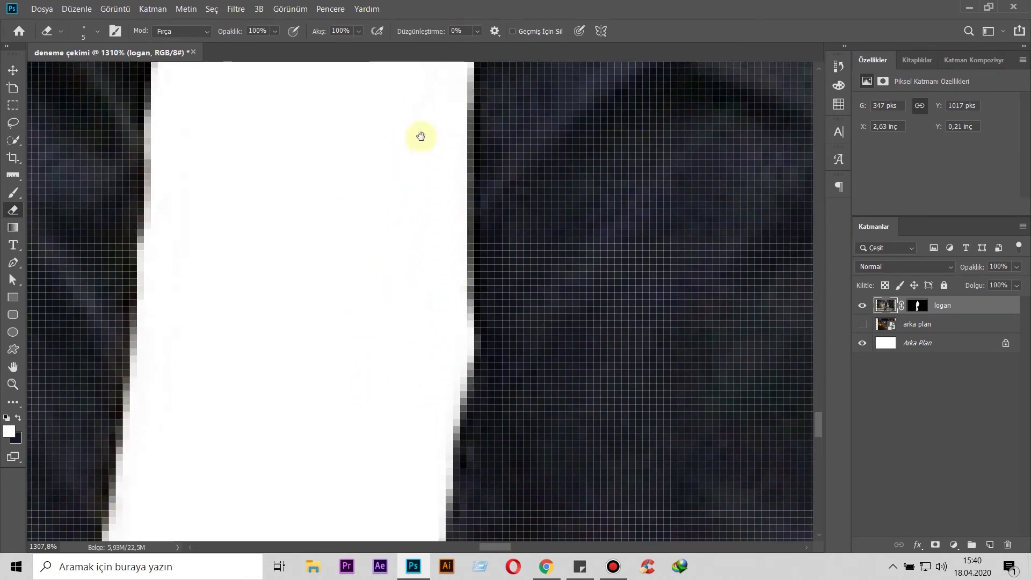
left_click_drag(405, 191, 439, 368)
left_click_drag(516, 155, 477, 349)
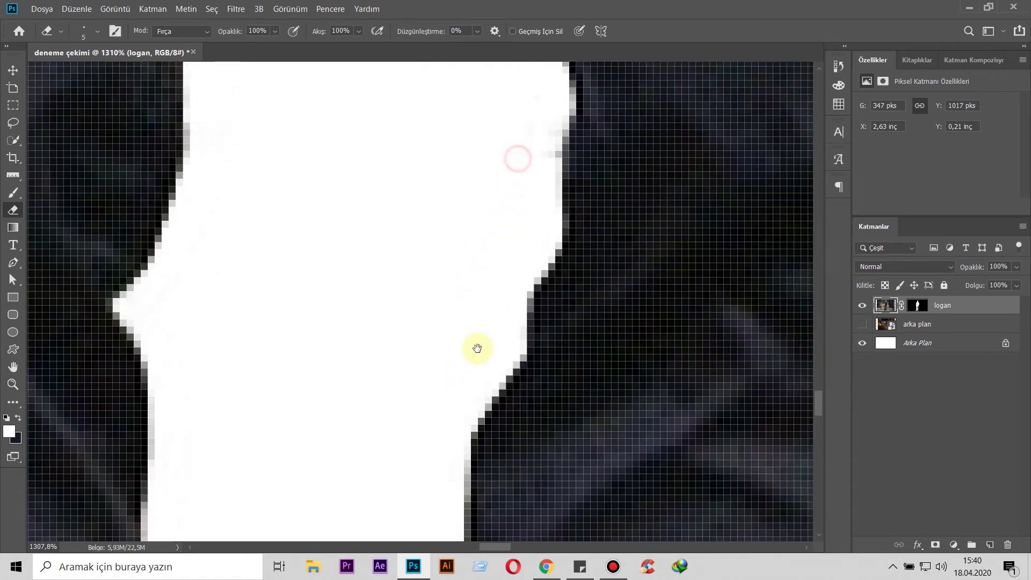
left_click_drag(492, 204, 481, 329)
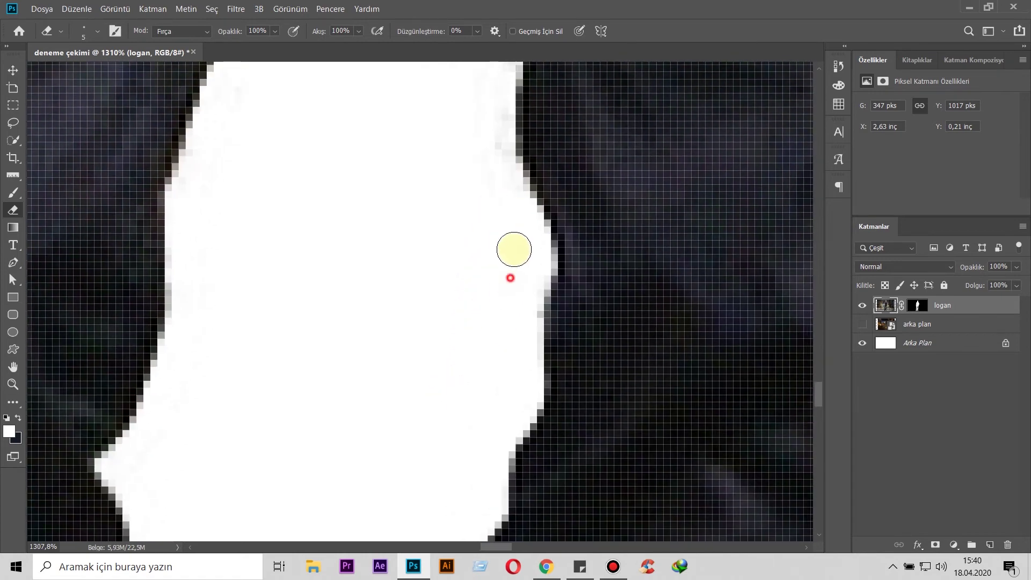
left_click_drag(474, 266, 483, 417)
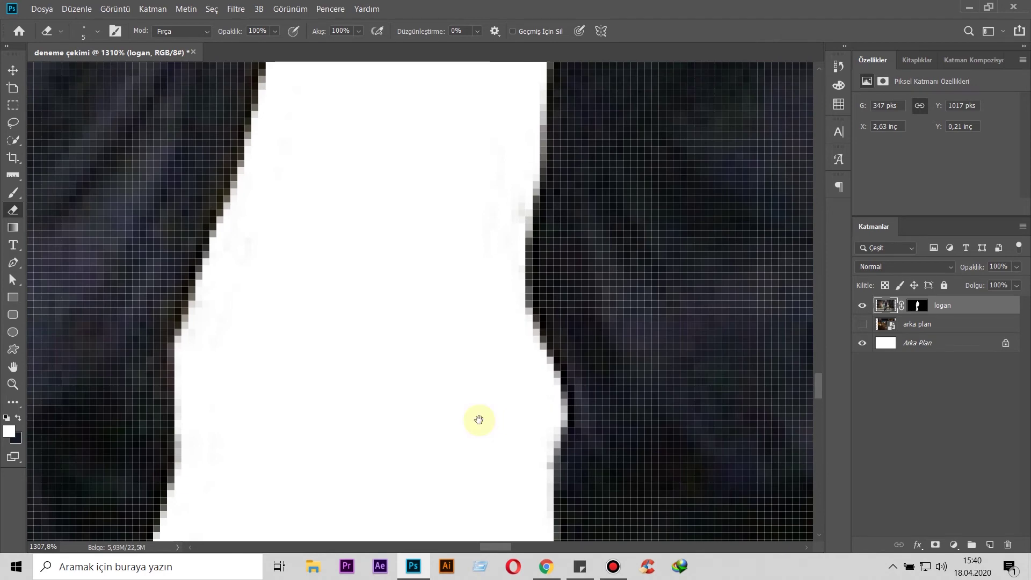
mouse_move(503, 243)
left_mouse_down()
mouse_move(503, 133)
mouse_move(433, 299)
mouse_move(469, 306)
left_mouse_up()
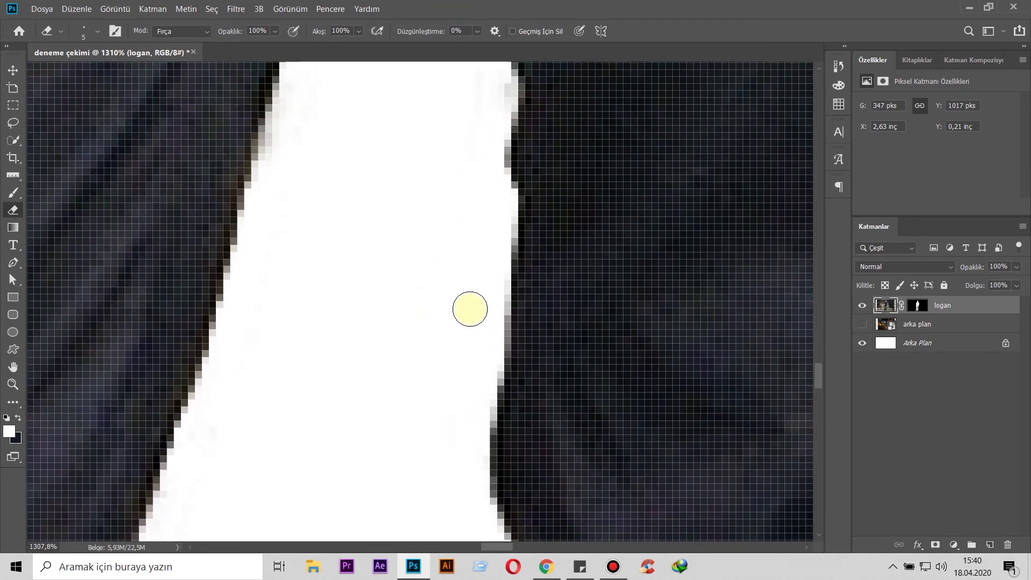
mouse_move(448, 203)
left_mouse_down()
mouse_move(474, 314)
mouse_move(498, 276)
mouse_move(465, 285)
left_mouse_up()
Check the left leg edge down to the shoes and canvas bottom for leftover pixels.
mouse_move(504, 189)
left_mouse_down()
mouse_move(440, 359)
mouse_move(477, 336)
left_mouse_up()
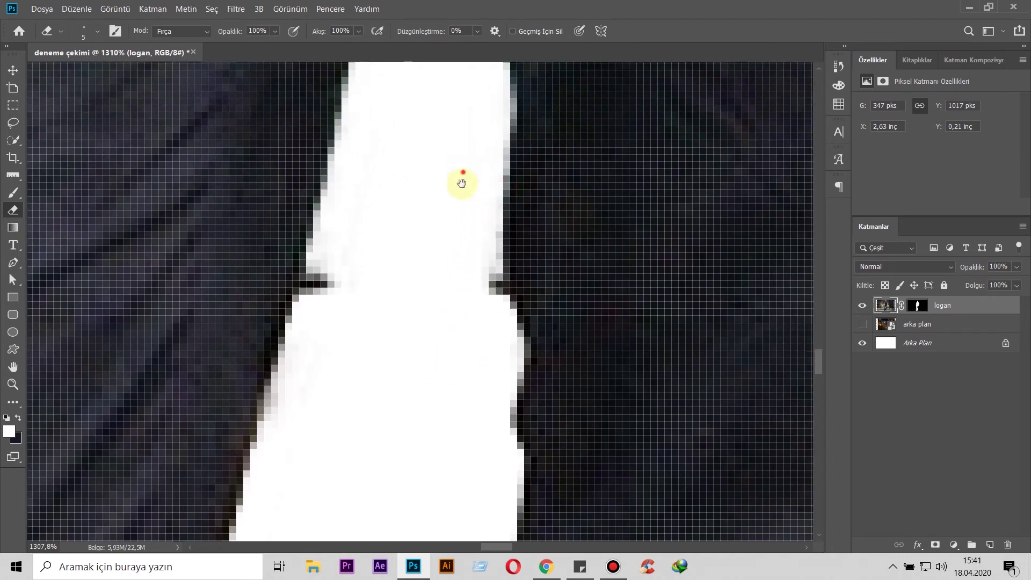
left_click_drag(461, 180, 438, 361)
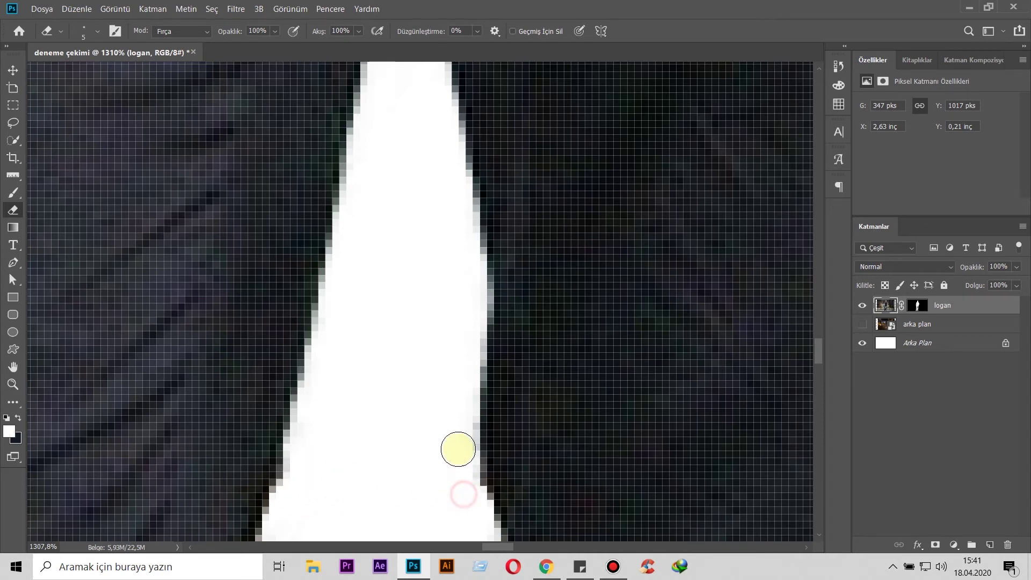
left_click_drag(461, 449, 419, 104)
mouse_move(386, 156)
left_mouse_down()
mouse_move(411, 292)
mouse_move(434, 153)
left_mouse_up()
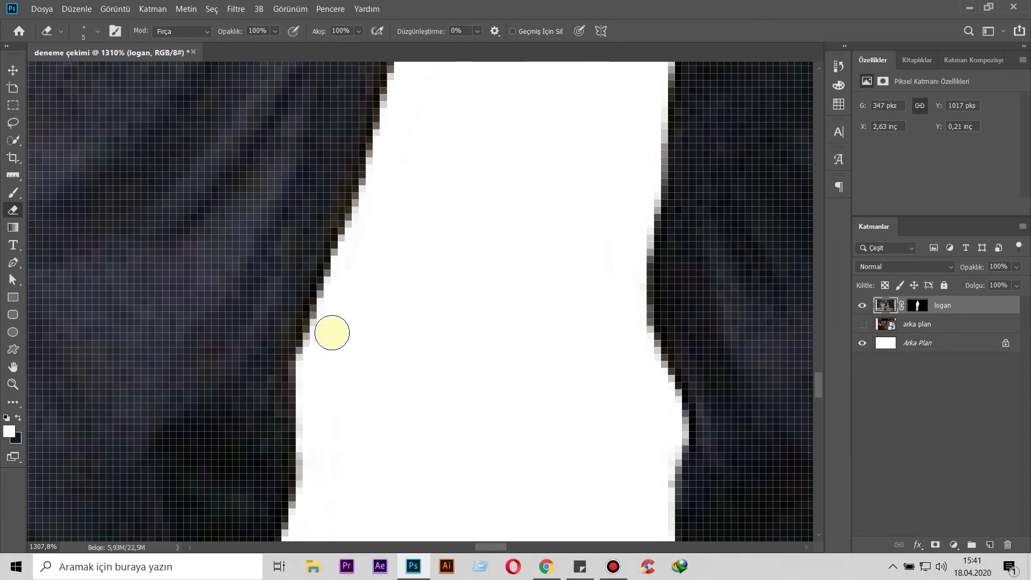
mouse_move(375, 371)
left_mouse_down()
mouse_move(428, 115)
mouse_move(389, 106)
left_mouse_up()
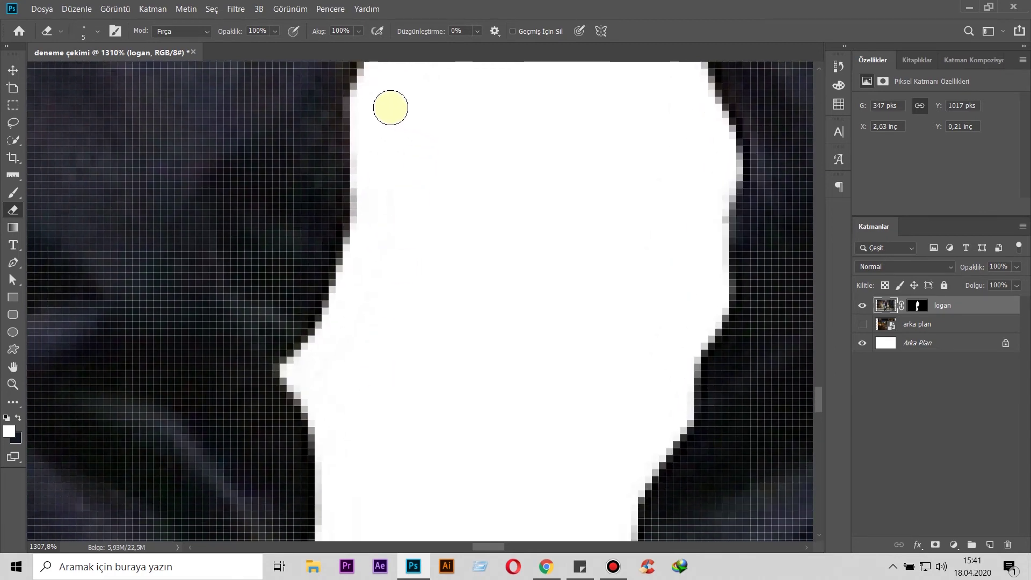
left_click_drag(346, 462, 357, 215)
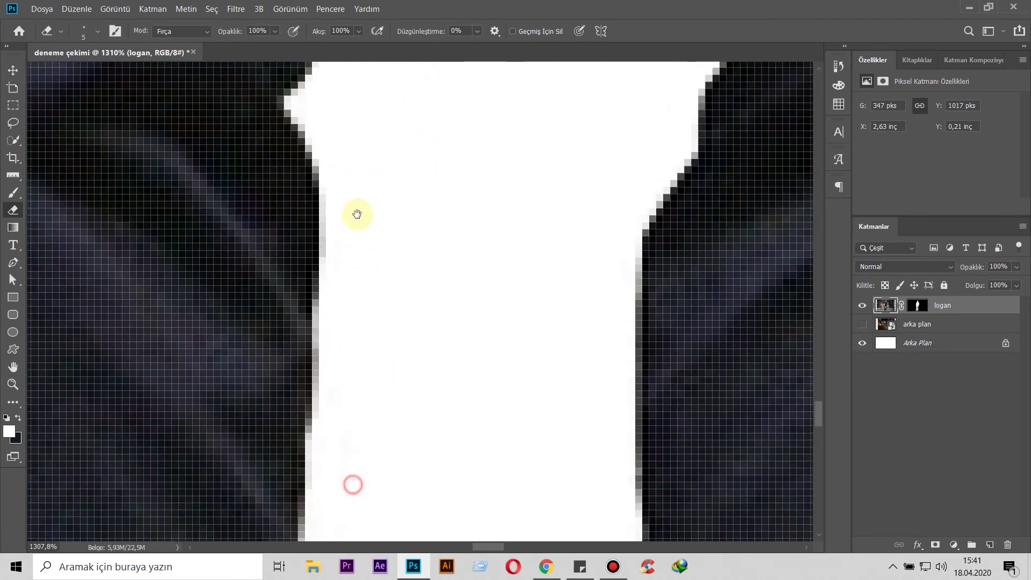
mouse_move(378, 419)
left_mouse_down()
mouse_move(376, 223)
mouse_move(359, 150)
left_mouse_up()
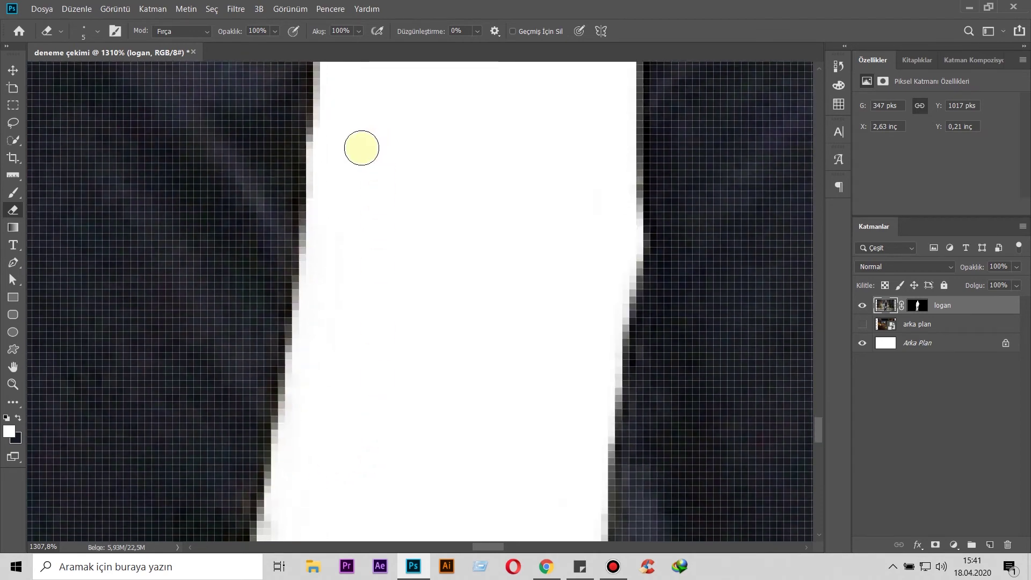
left_click_drag(331, 428, 364, 179)
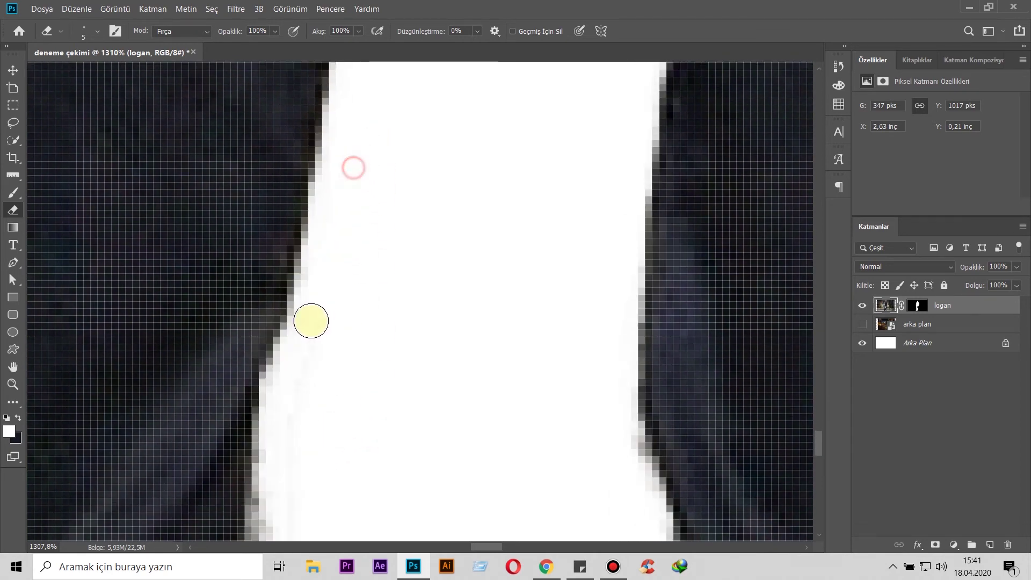
mouse_move(349, 416)
left_mouse_down()
mouse_move(363, 335)
mouse_move(338, 207)
left_mouse_up()
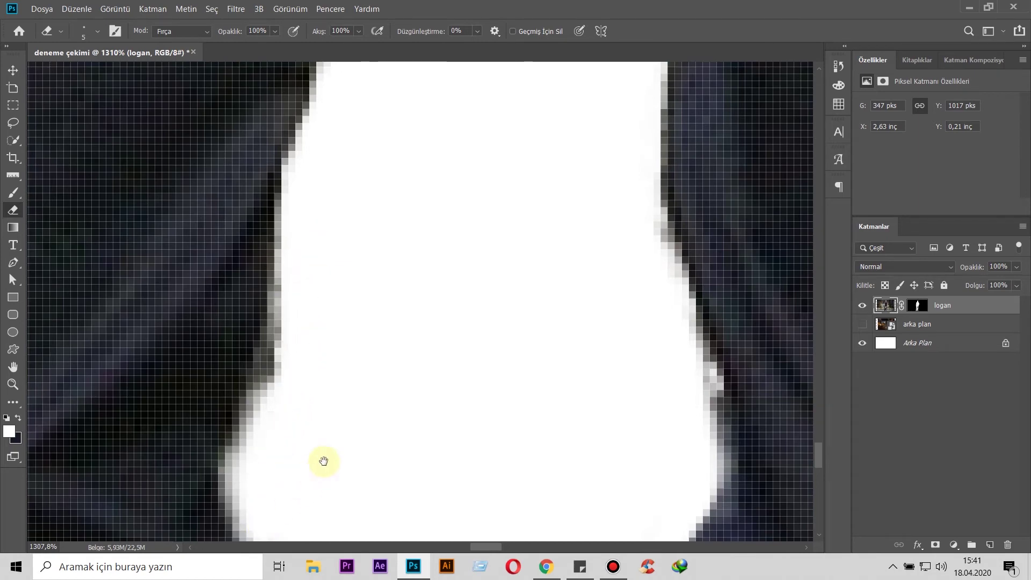
left_click_drag(329, 445, 329, 216)
left_click_drag(350, 428, 317, 185)
left_click_drag(299, 396, 373, 180)
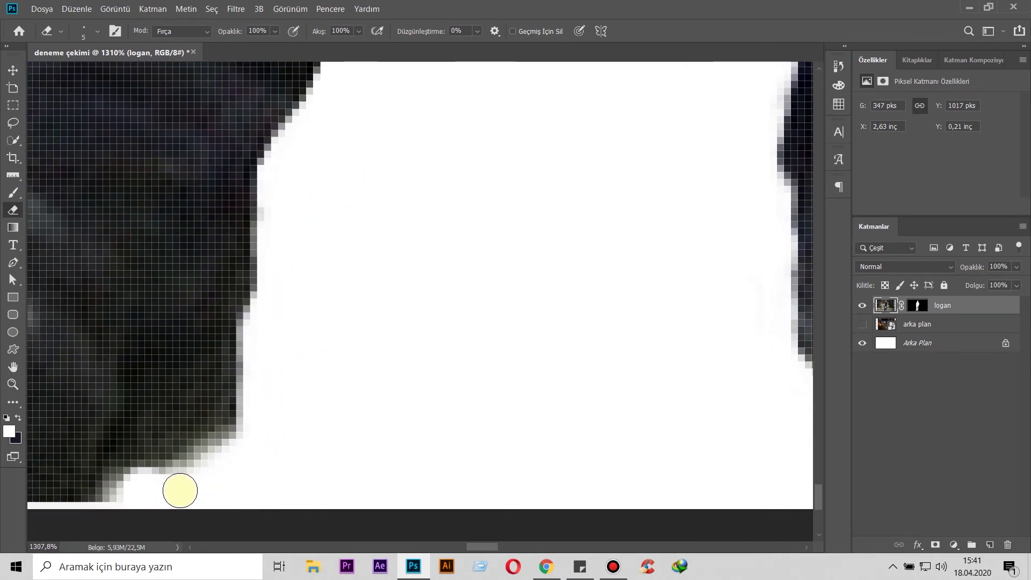
Erase the fuzzy pixels along the shirt sleeve edge, following it up toward the shoulder.
scroll(330, 344, "down", 5)
scroll(337, 310, "down", 3)
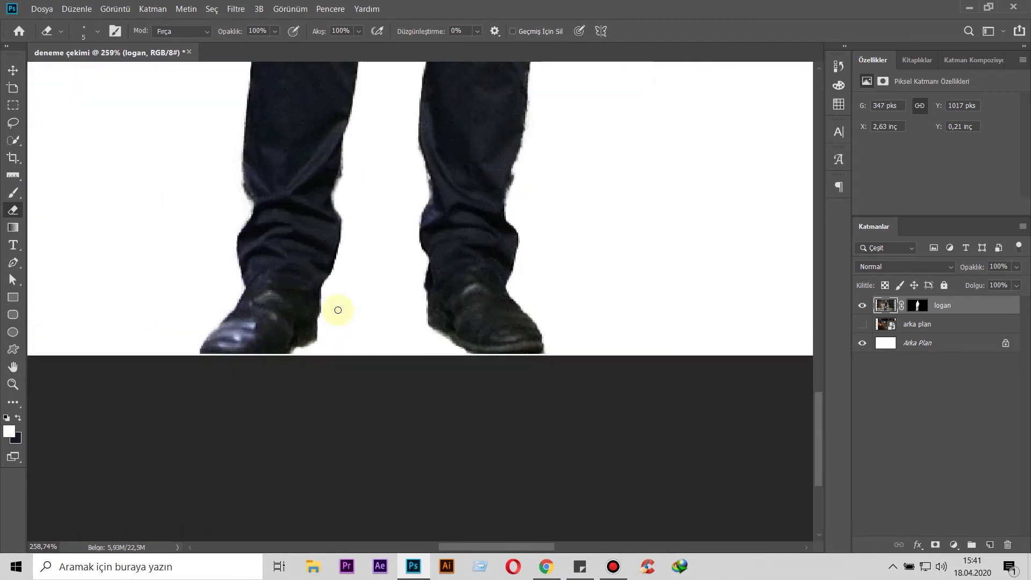
scroll(338, 310, "down", 2)
scroll(344, 290, "down", 2)
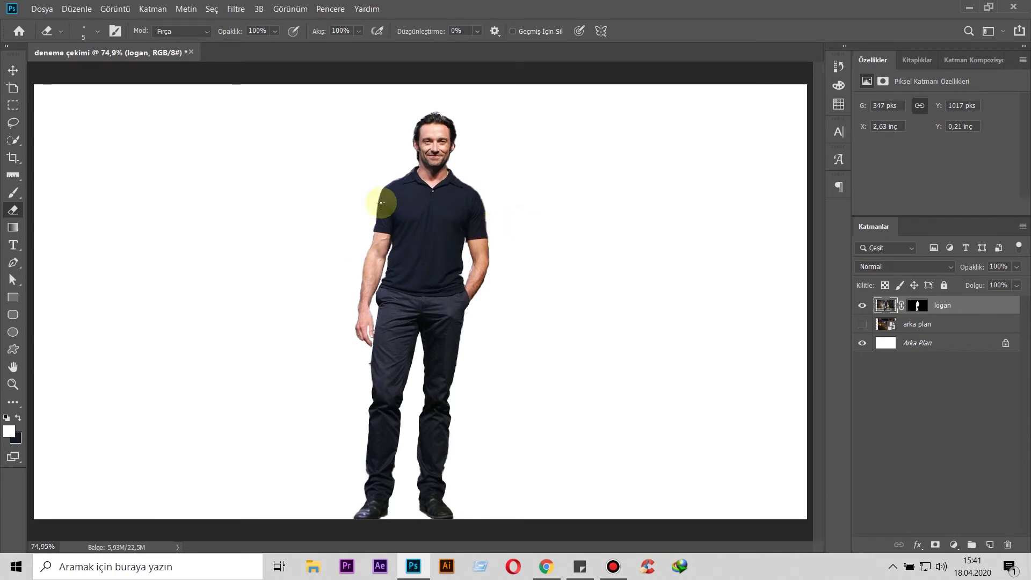
scroll(382, 203, "up", 2)
scroll(403, 196, "up", 2)
scroll(403, 196, "down", 4)
scroll(474, 253, "up", 1)
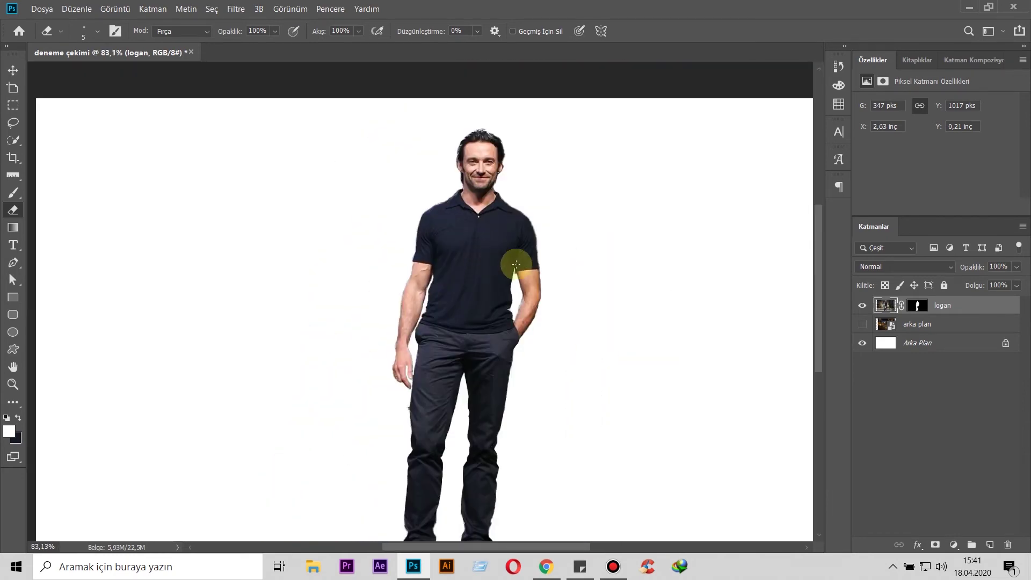
scroll(515, 264, "up", 2)
scroll(633, 294, "up", 1)
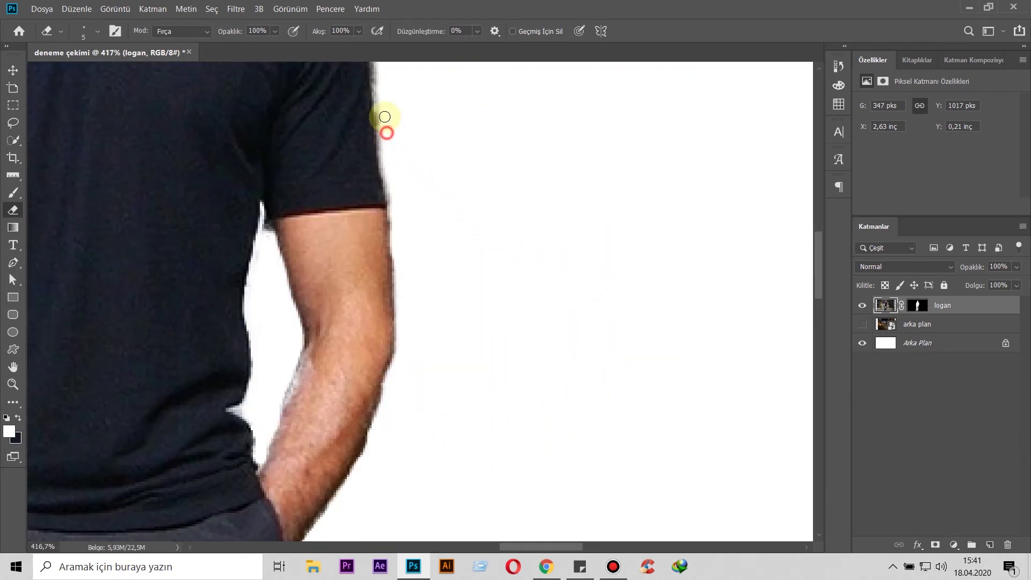
left_click_drag(381, 119, 382, 171)
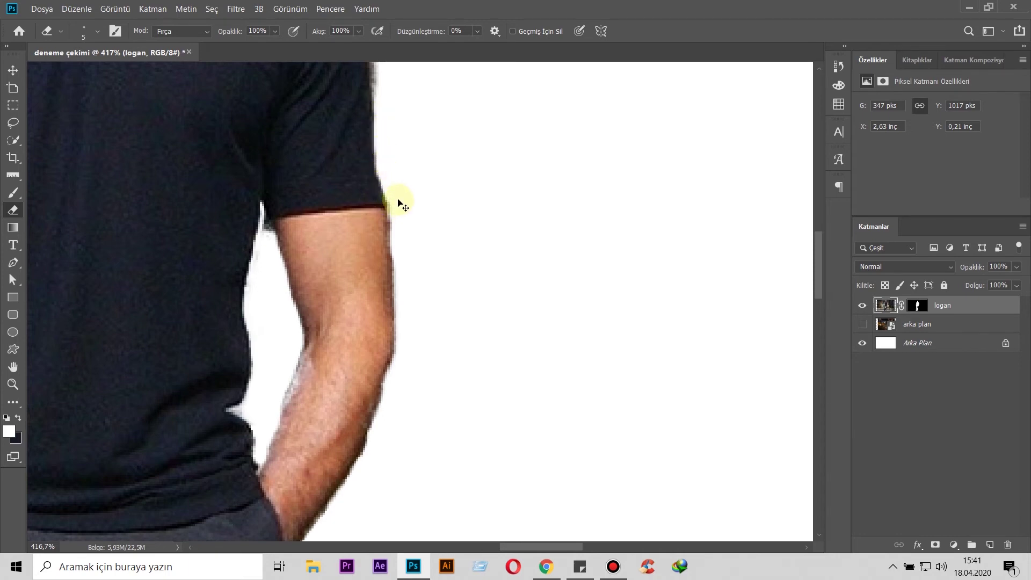
scroll(413, 140, "up", 2)
left_click(395, 290)
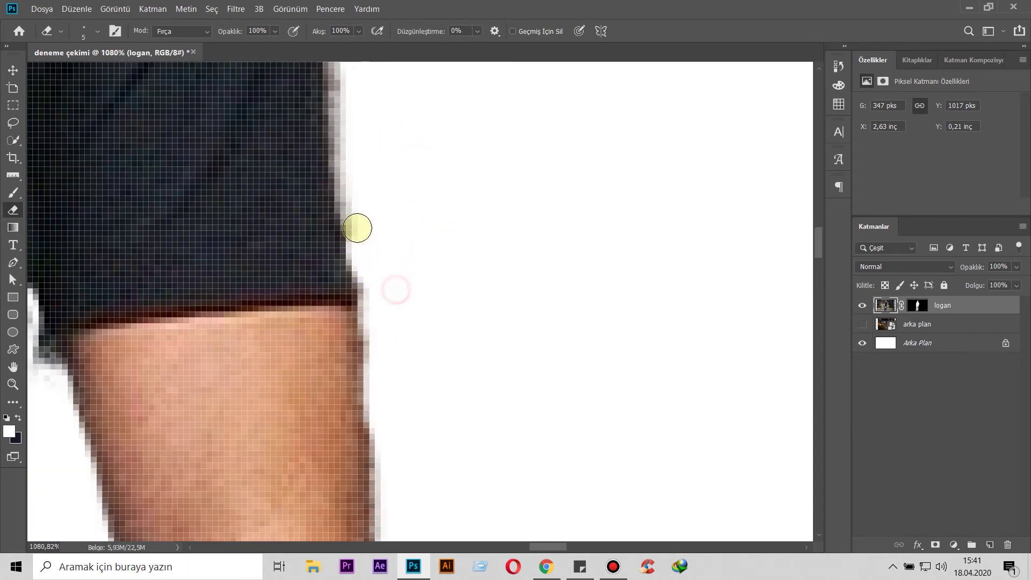
left_click_drag(367, 125, 433, 390)
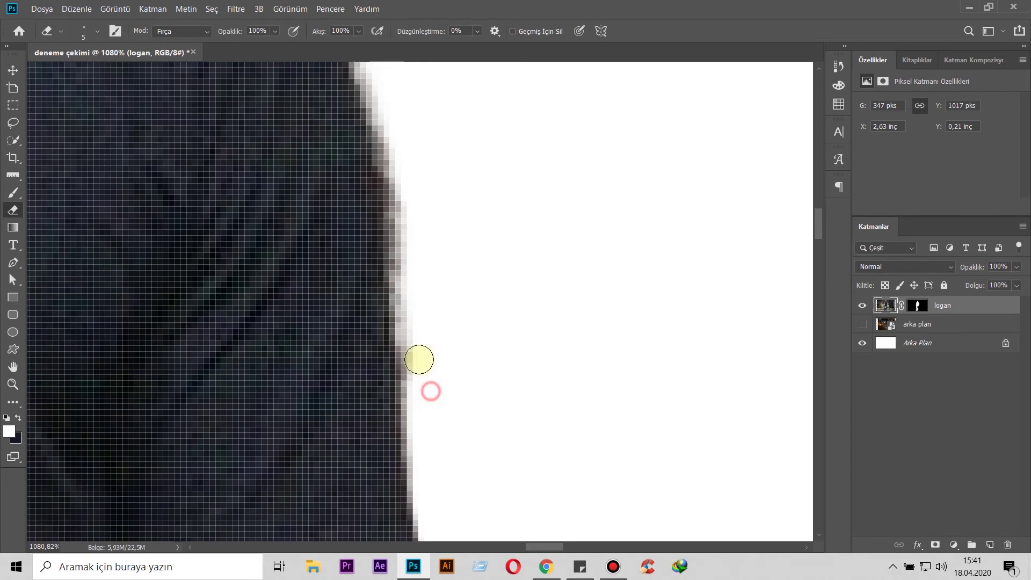
left_click_drag(404, 106, 468, 348)
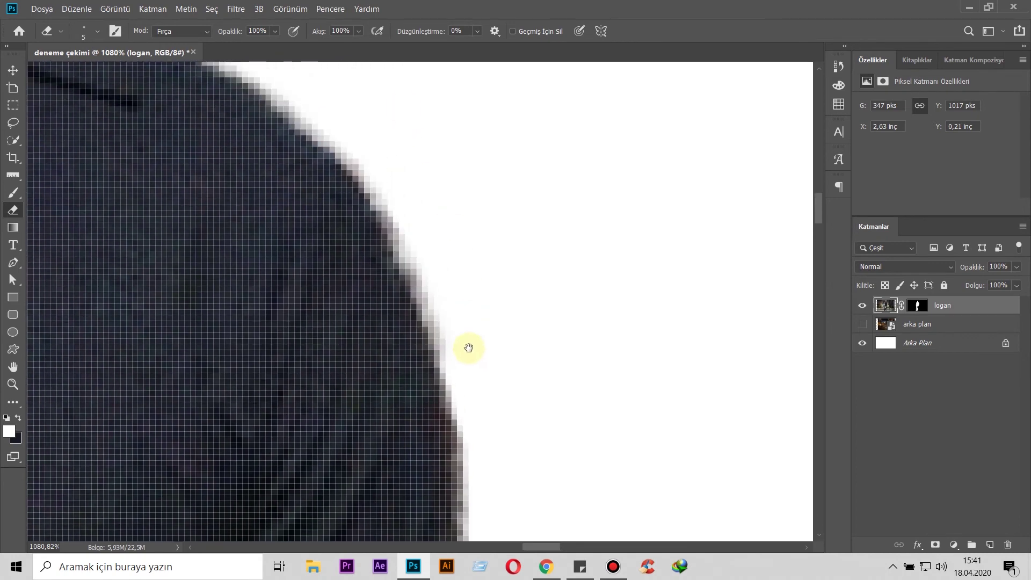
left_click_drag(359, 132, 541, 304)
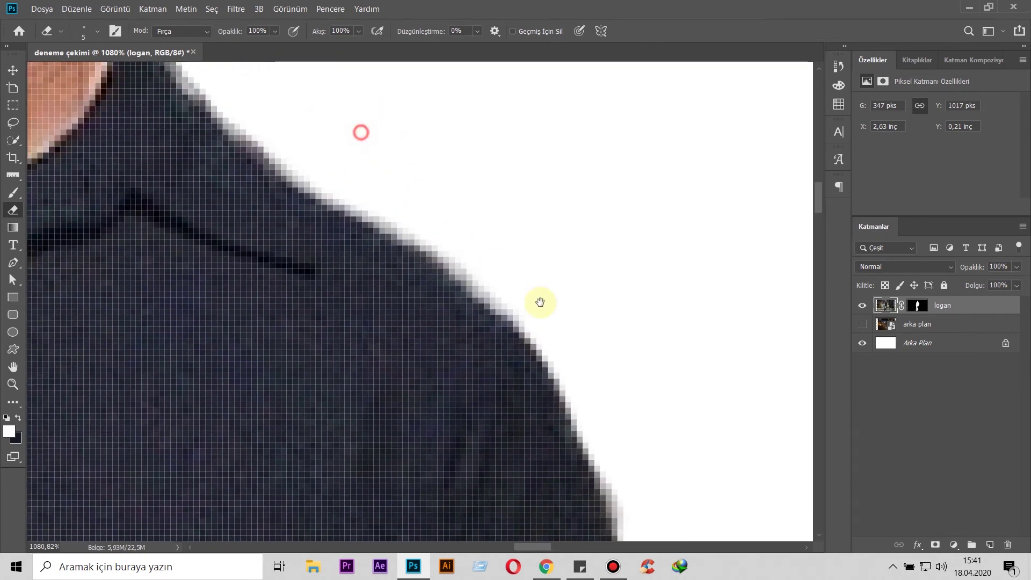
Zoom out and make the 'arka plan' night street layer visible behind the man.
scroll(543, 301, "down", 4)
scroll(544, 293, "down", 4)
scroll(510, 295, "down", 3)
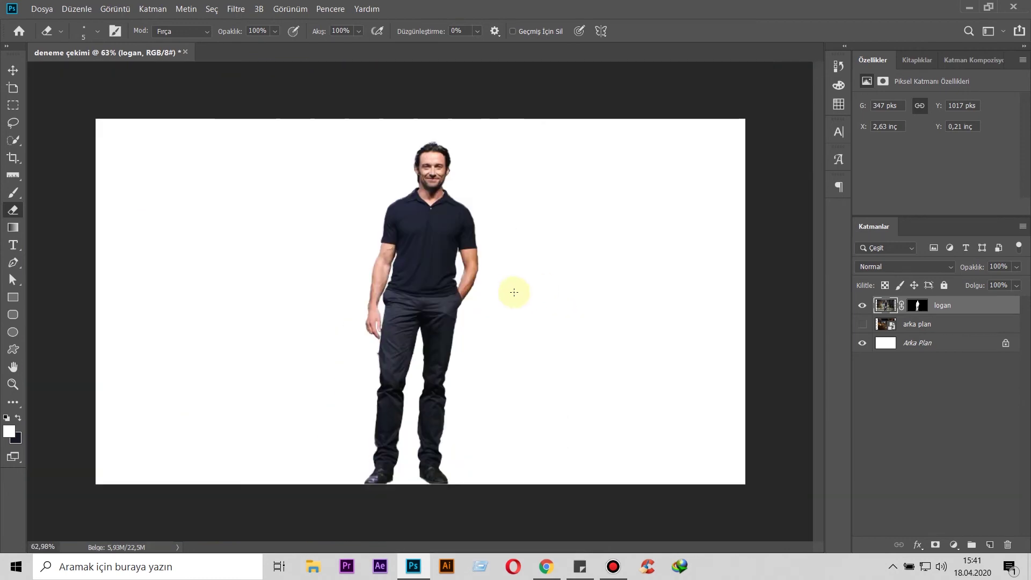
left_click(862, 325)
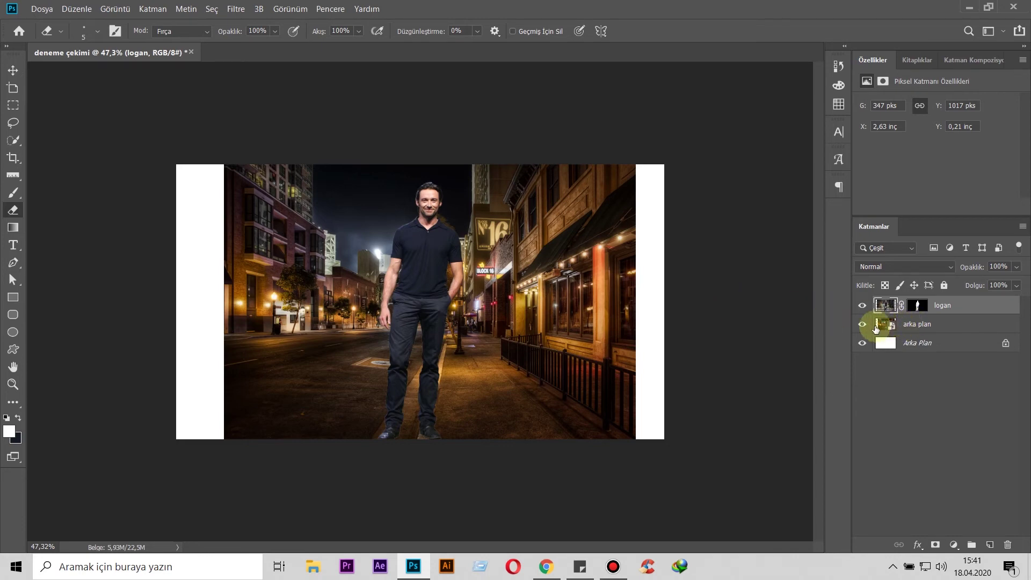
Move the 'arka plan' street layer above 'logan', toggling its visibility to compare.
left_click_drag(875, 328, 959, 305)
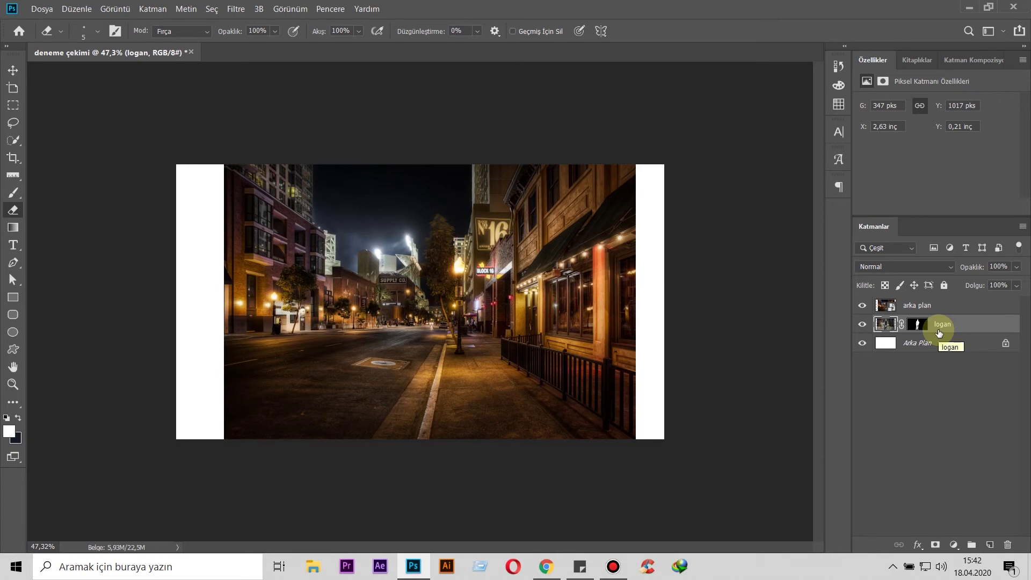
left_click(862, 306)
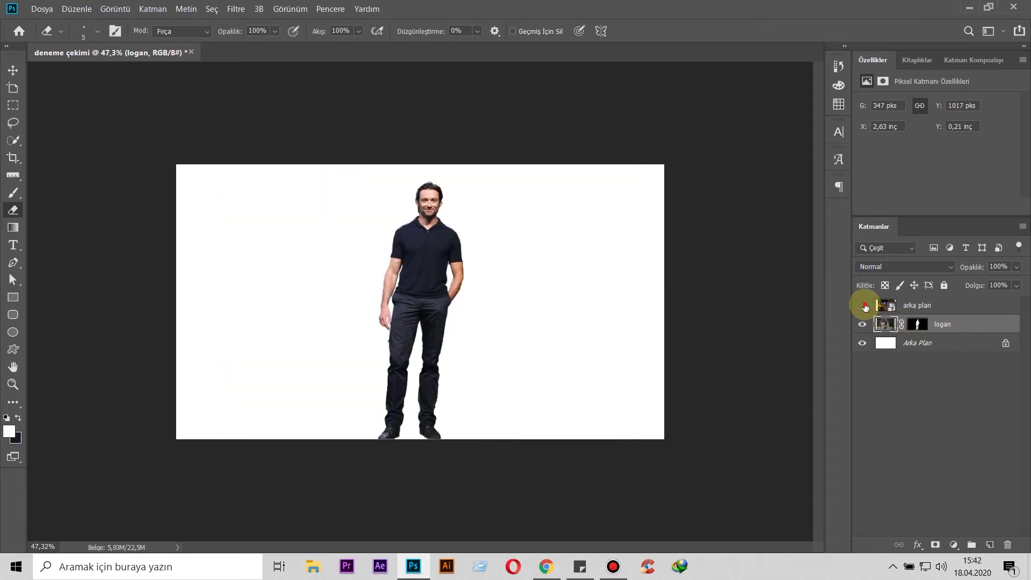
left_click(863, 305)
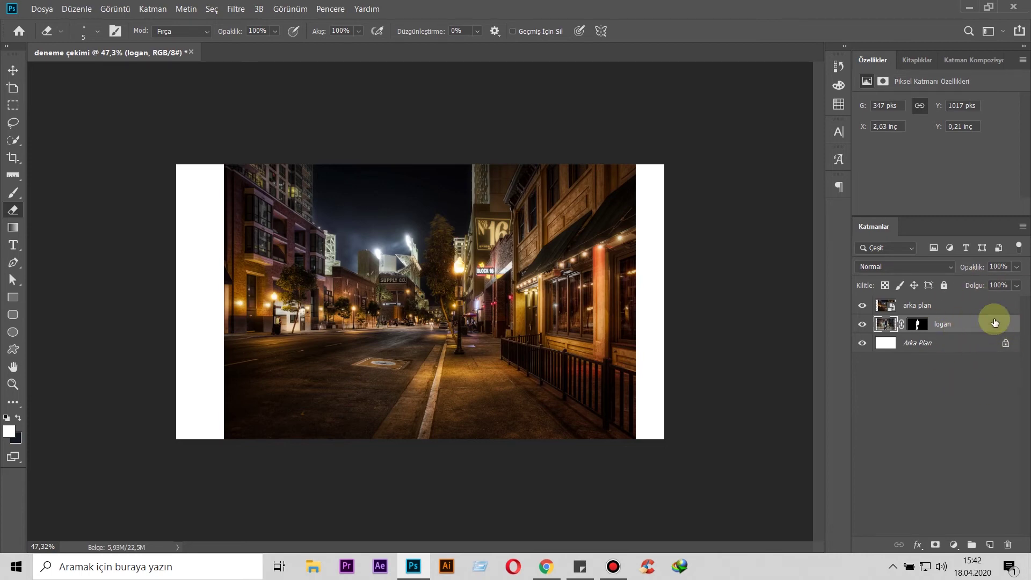
left_click(969, 308)
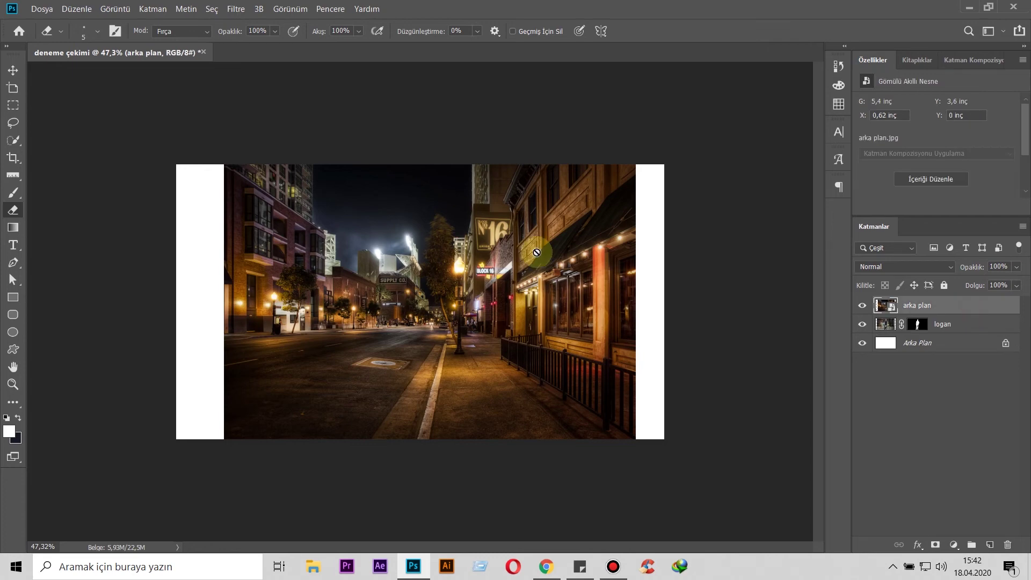
left_click(1005, 326)
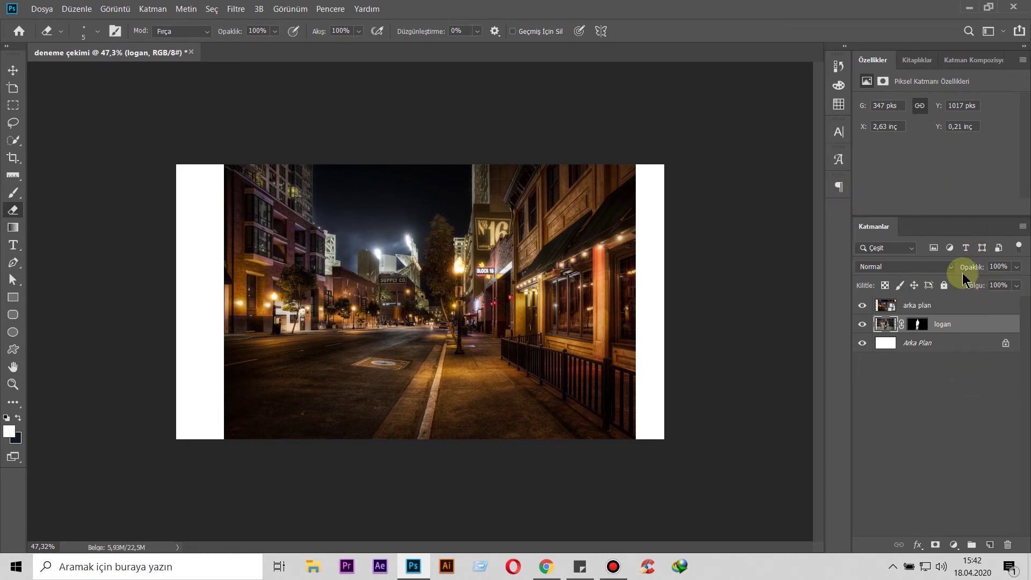
left_click(971, 307)
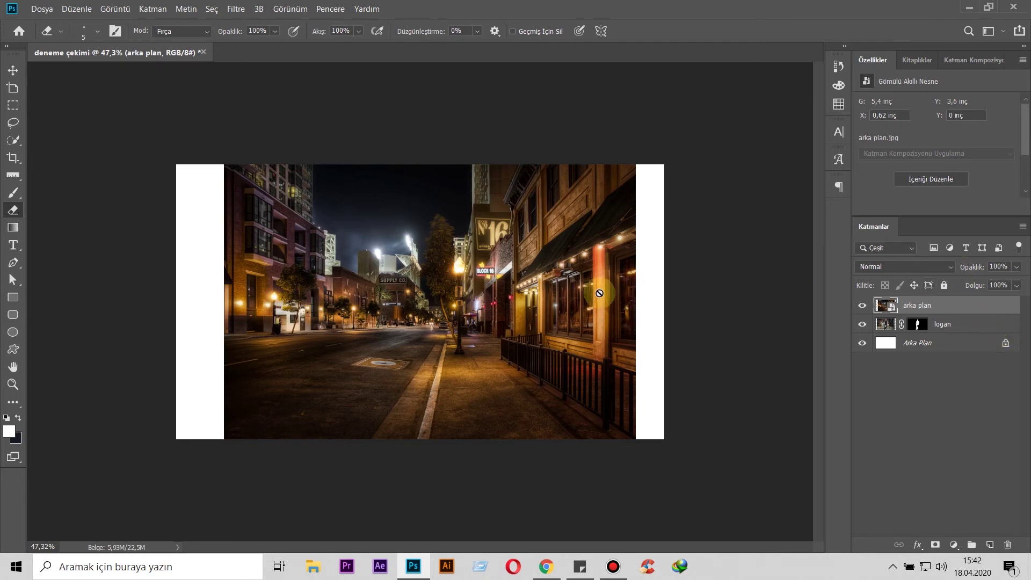
left_click(490, 310)
Rasterize the 'arka plan' street photo and recentre it on the canvas.
left_click(481, 230)
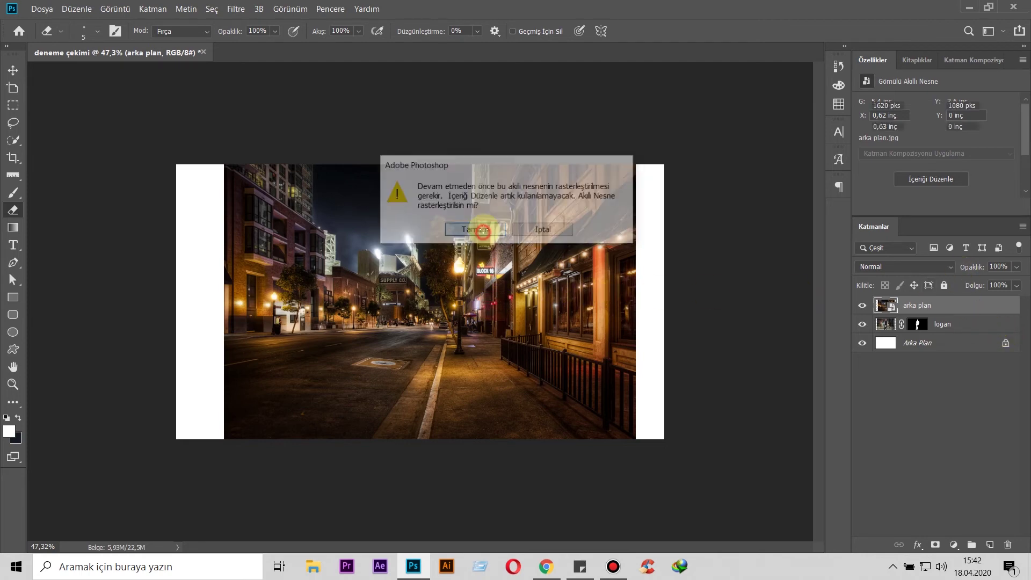
key("v")
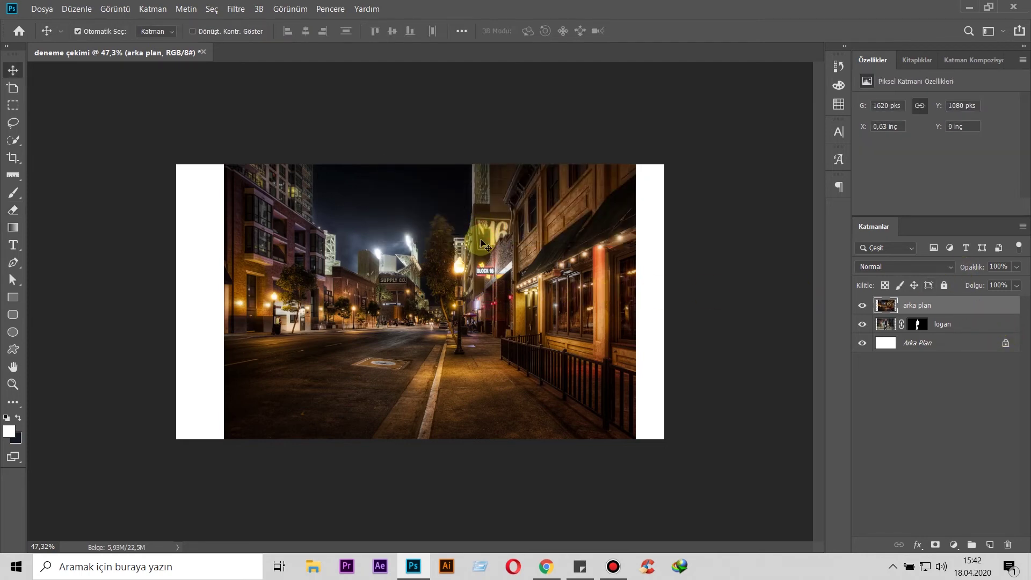
left_click_drag(424, 188, 361, 319)
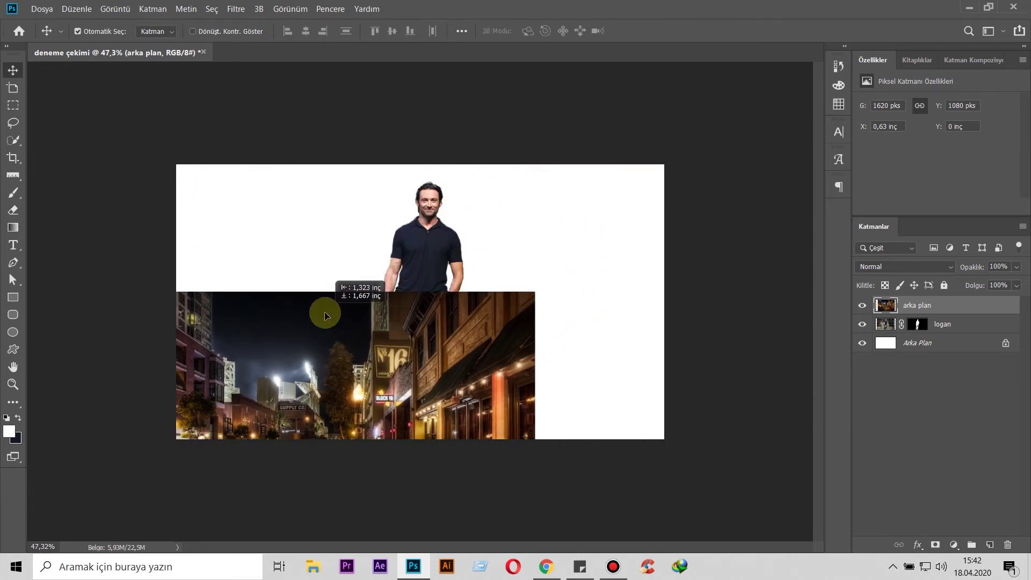
left_click_drag(361, 319, 417, 177)
Put the 'logan' layer back above 'arka plan' and shift the man right toward the sidewalk.
left_click(964, 325)
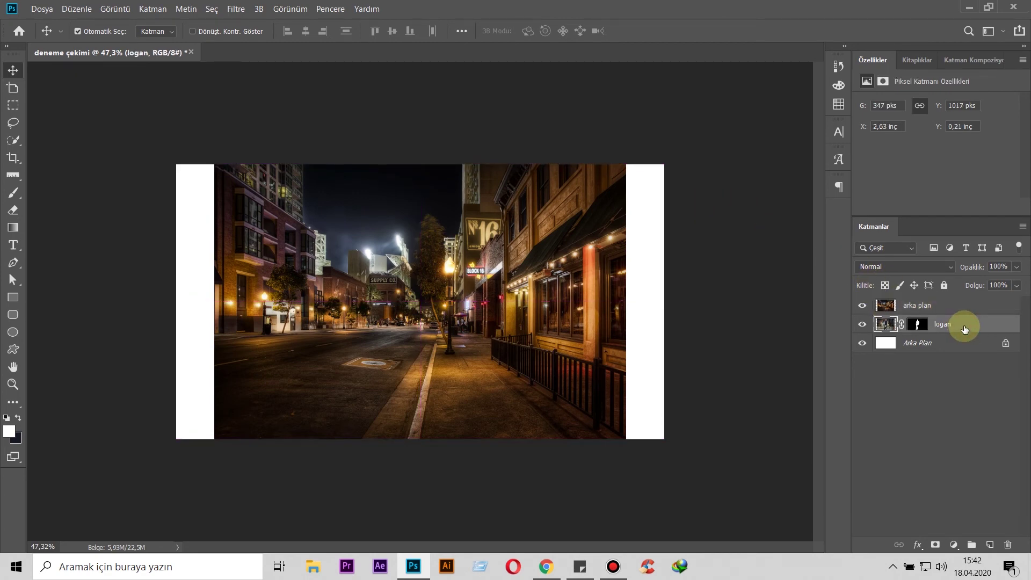
mouse_move(965, 328)
left_mouse_down()
mouse_move(964, 299)
mouse_move(967, 311)
left_mouse_up()
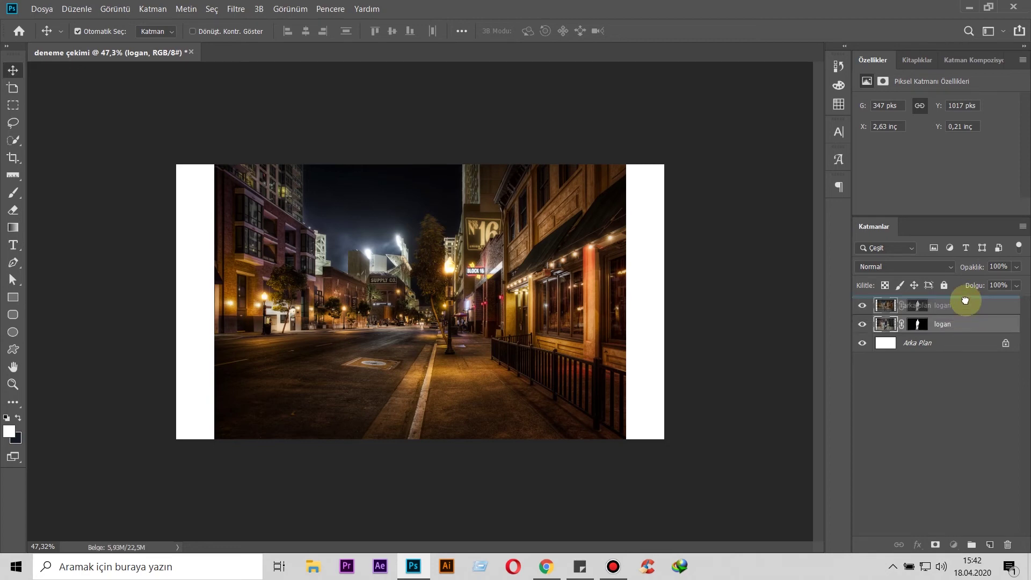
left_click_drag(967, 312, 963, 306)
left_click_drag(963, 305, 962, 304)
left_click_drag(962, 304, 962, 304)
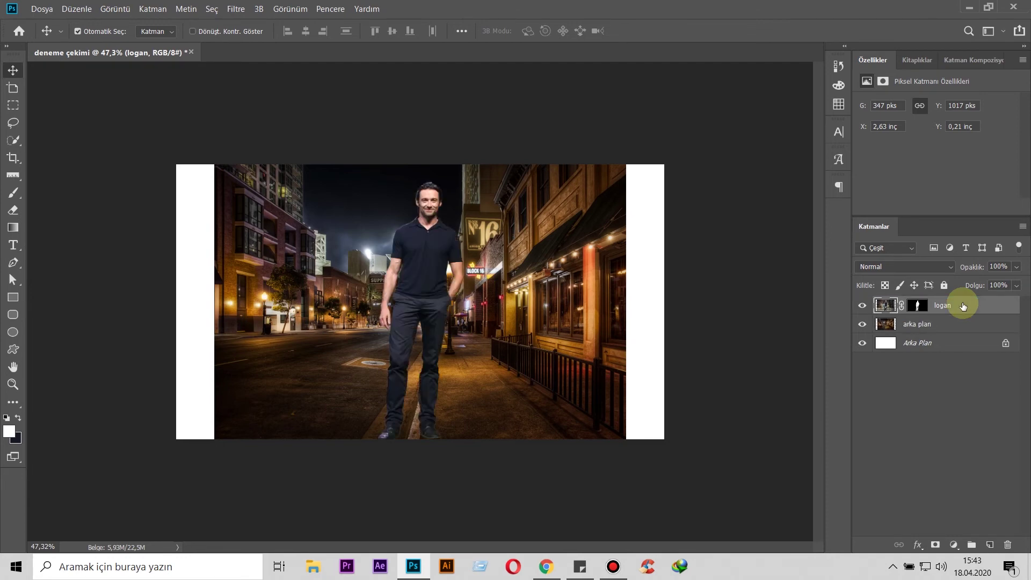
left_click_drag(427, 245, 499, 245)
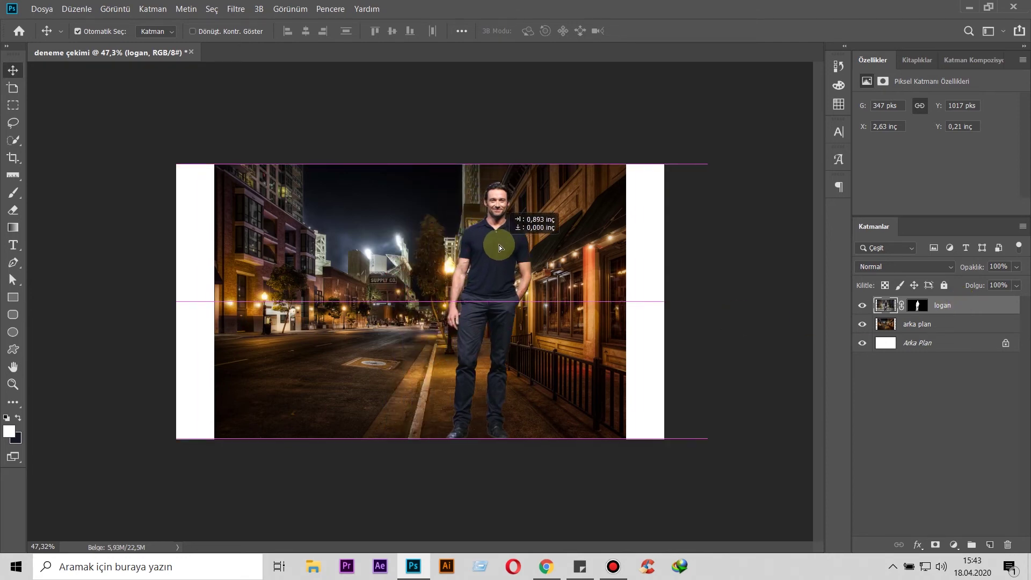
Hide 'logan' and put the 'arka plan' street photo into Free Transform.
left_click(863, 307)
left_click(483, 311)
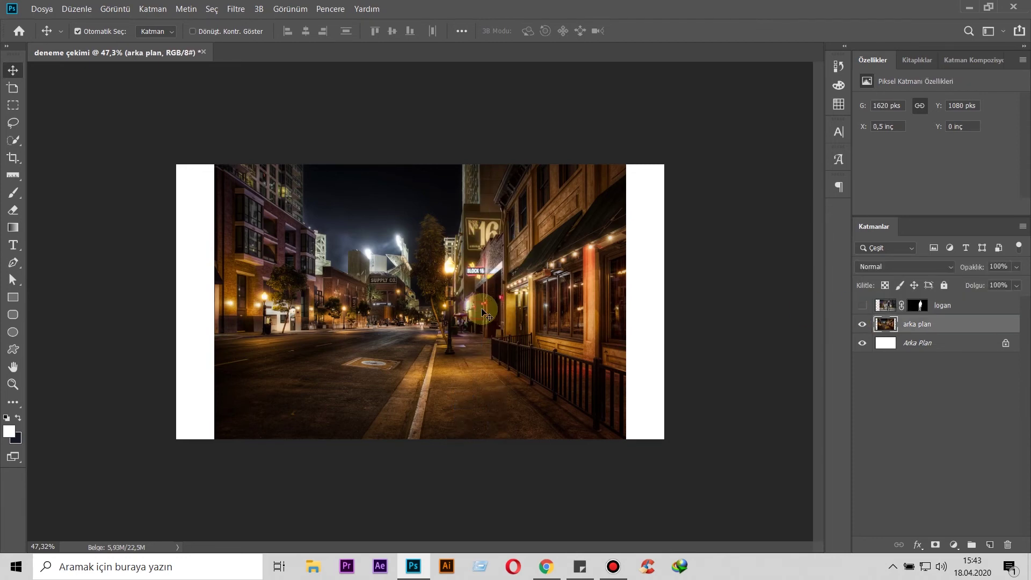
left_click(896, 345)
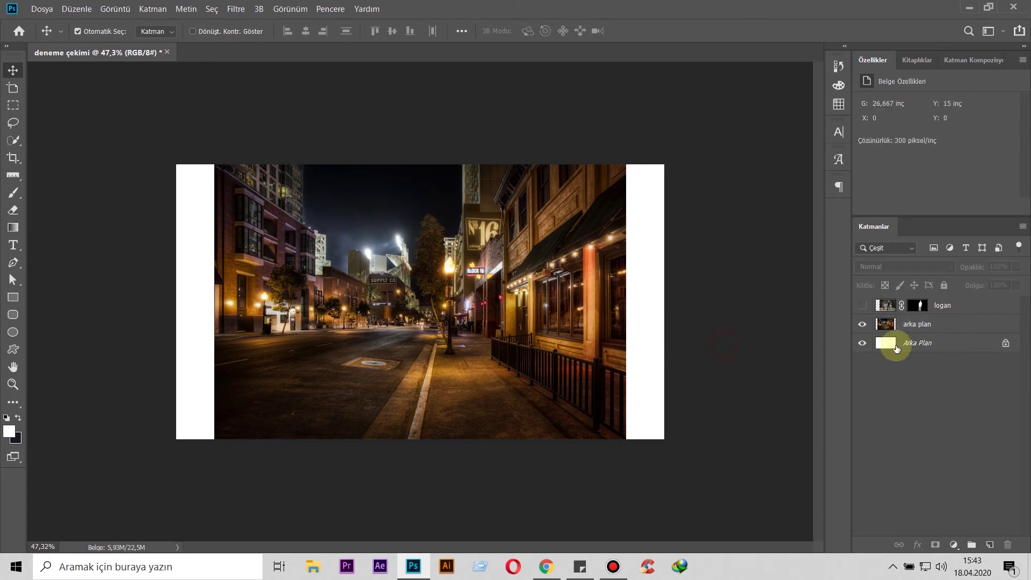
left_click(915, 324)
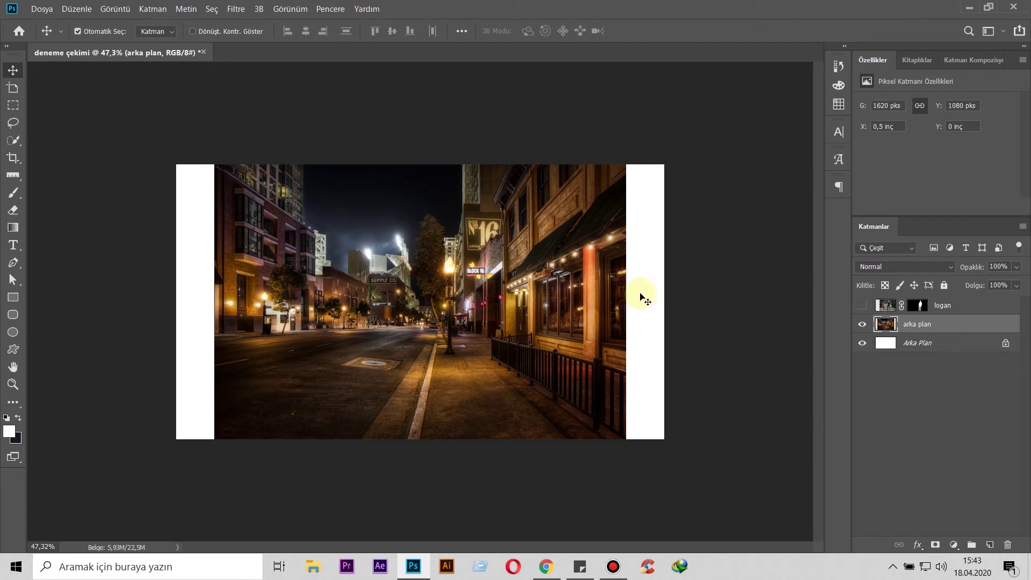
key("ctrl")
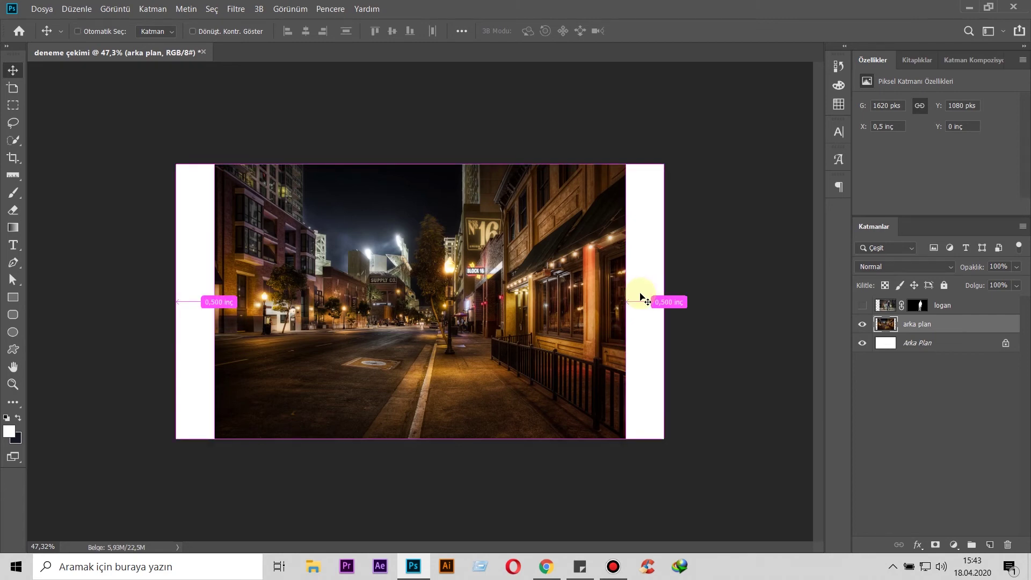
key("ctrl+t")
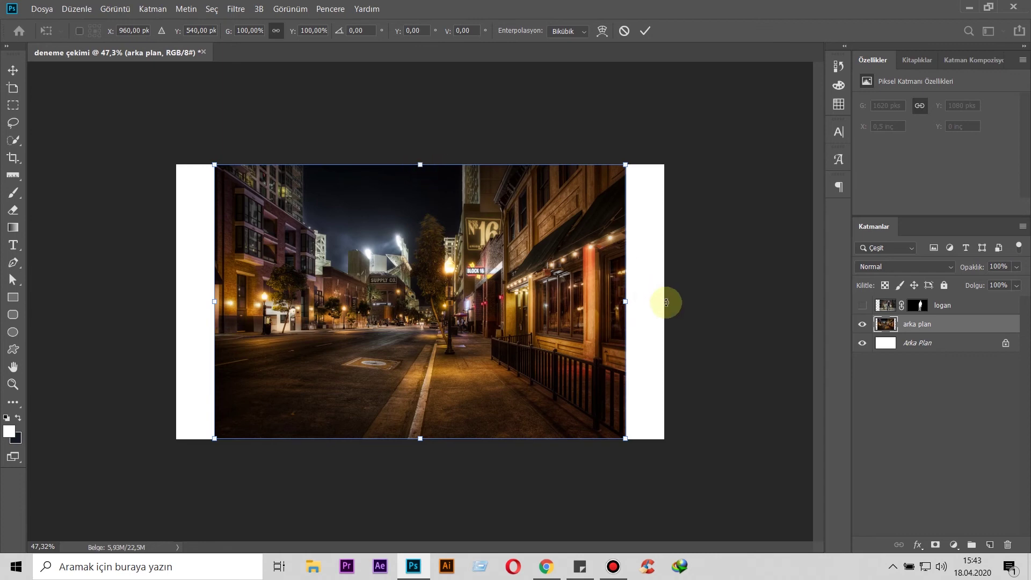
Scale and reposition the street photo's edges with transform handles to fit the 1920×1080 canvas.
left_click_drag(624, 301, 648, 300)
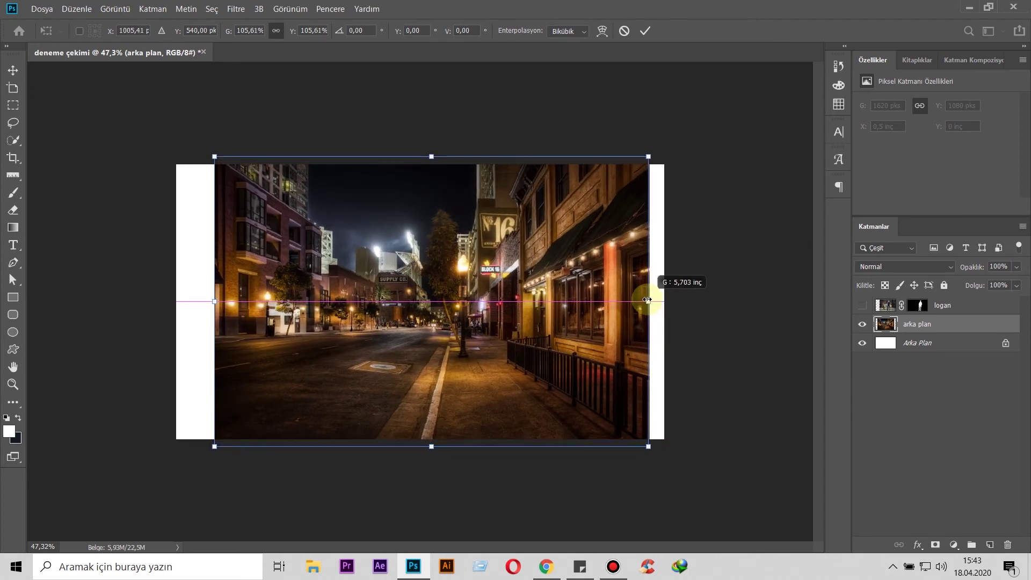
mouse_move(647, 299)
left_mouse_down()
mouse_move(674, 299)
mouse_move(594, 310)
mouse_move(681, 301)
mouse_move(589, 299)
mouse_move(729, 303)
mouse_move(645, 301)
mouse_move(664, 303)
left_mouse_up()
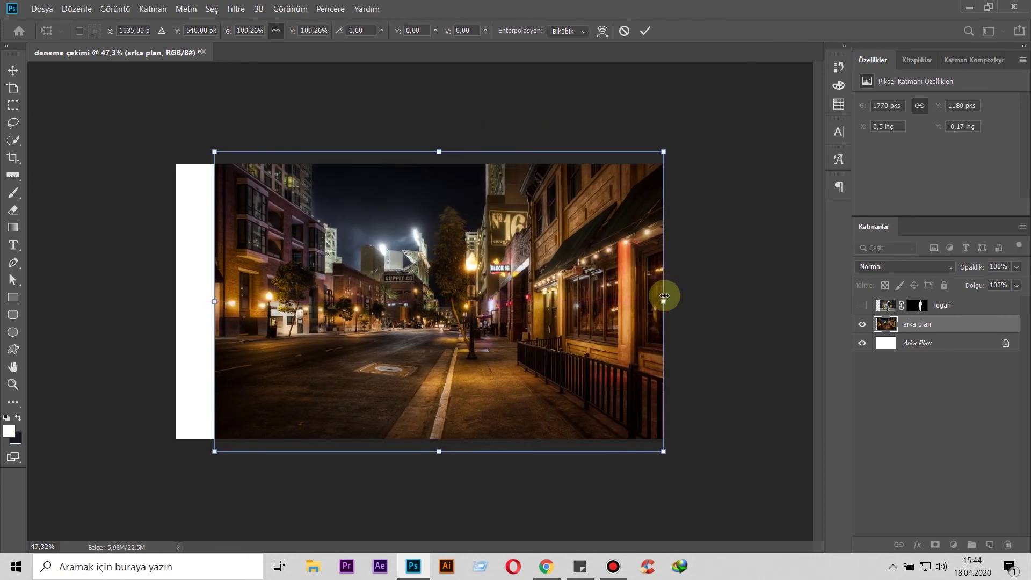
left_click_drag(664, 303, 750, 302)
left_click_drag(643, 276, 580, 276)
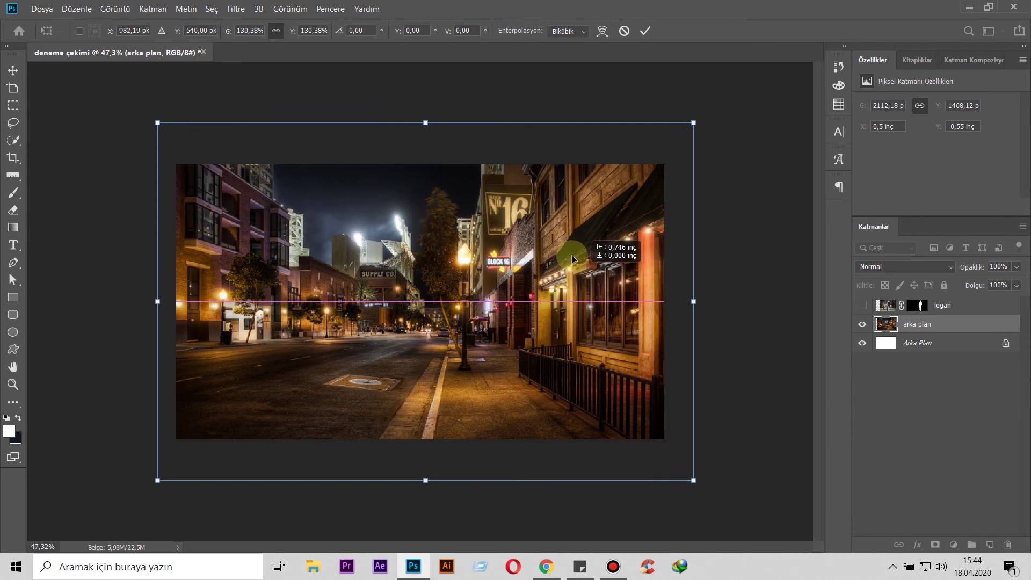
mouse_move(466, 208)
left_mouse_down()
mouse_move(492, 207)
mouse_move(465, 202)
mouse_move(488, 200)
mouse_move(479, 206)
left_mouse_up()
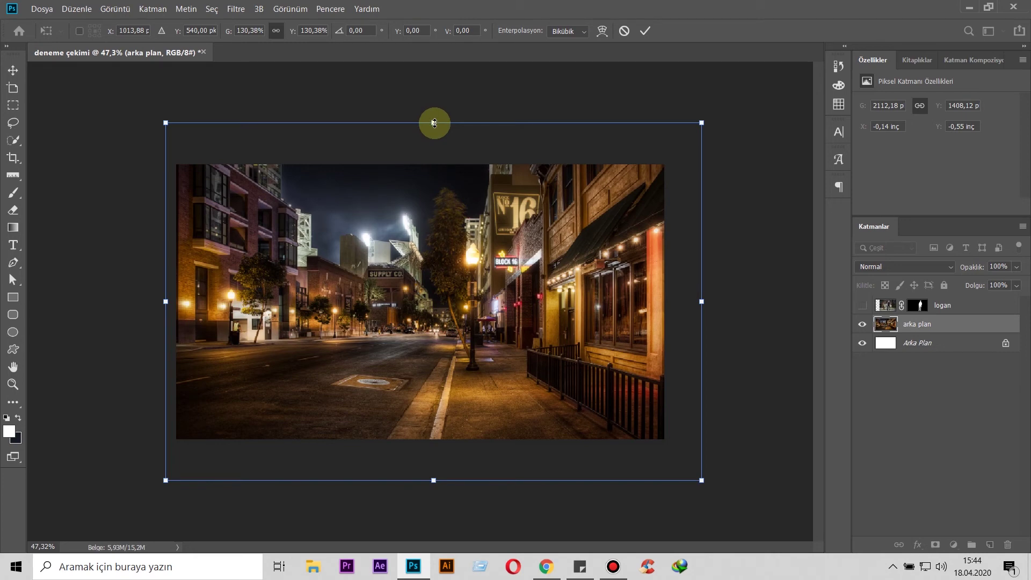
mouse_move(434, 123)
left_mouse_down()
mouse_move(440, 203)
mouse_move(441, 163)
mouse_move(438, 194)
mouse_move(425, 161)
mouse_move(428, 207)
mouse_move(431, 161)
left_mouse_up()
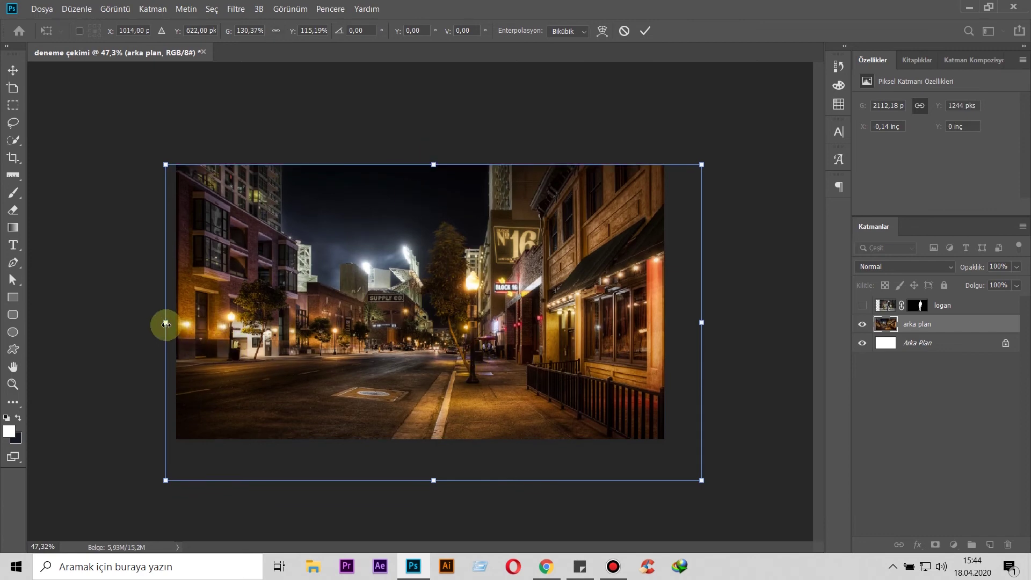
left_click_drag(166, 323, 177, 325)
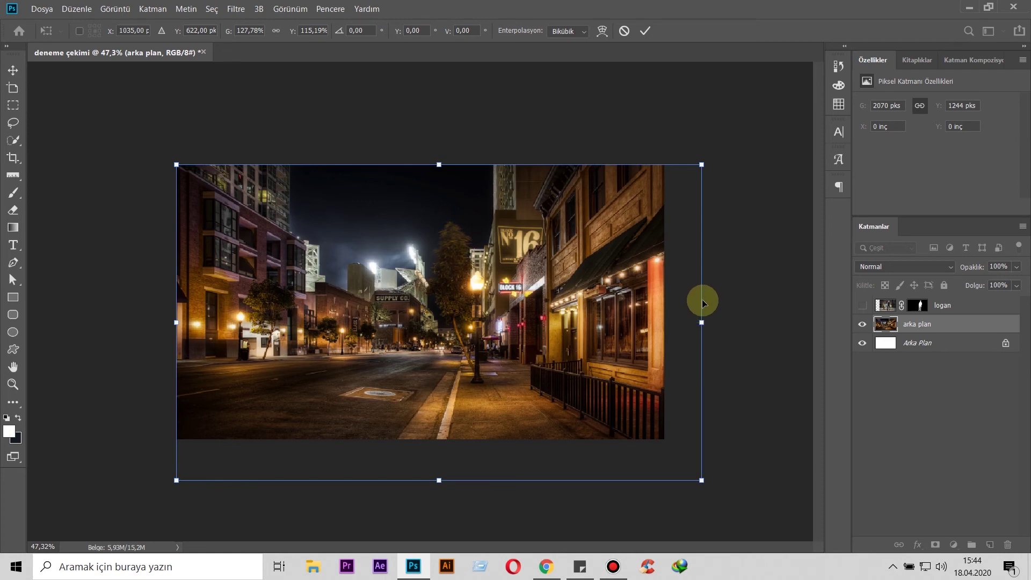
mouse_move(698, 293)
left_mouse_down()
mouse_move(652, 295)
mouse_move(702, 295)
left_mouse_up()
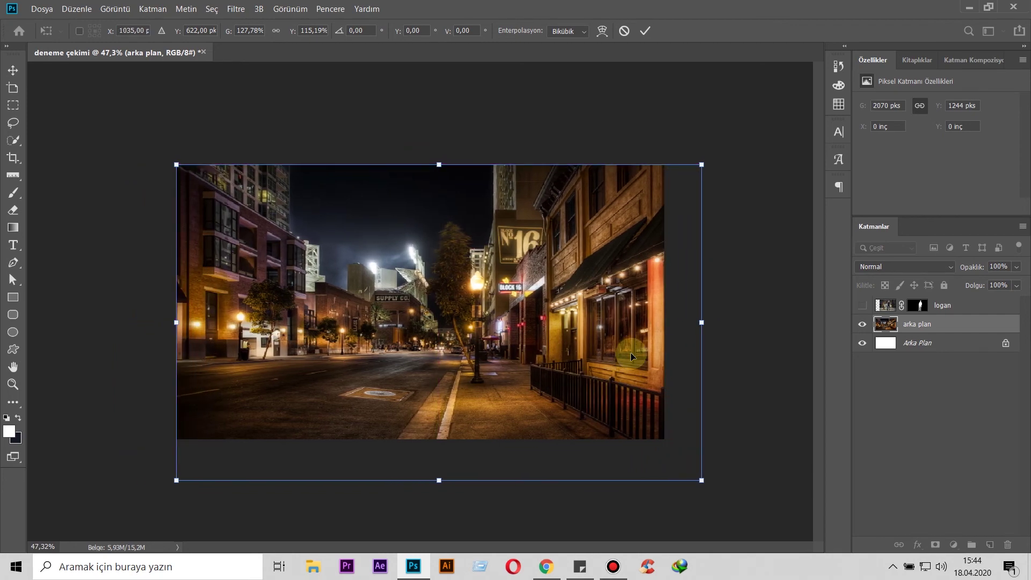
left_click_drag(701, 322, 663, 322)
left_click_drag(419, 480, 431, 444)
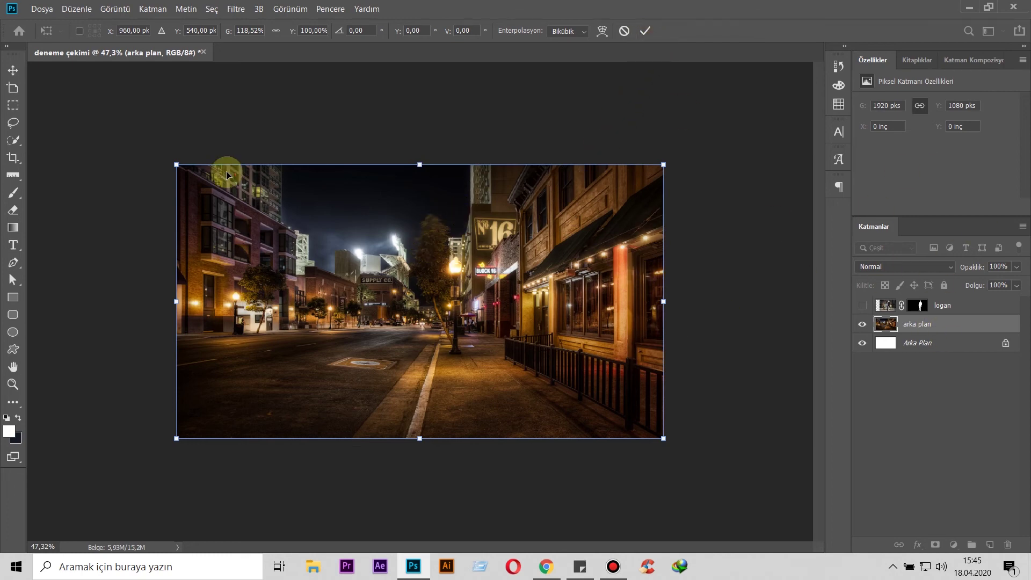
Commit the 'arka plan' transform so it fills the 1920×1080 canvas at 0,0 and 100% opacity.
left_click(949, 306)
left_click(946, 324)
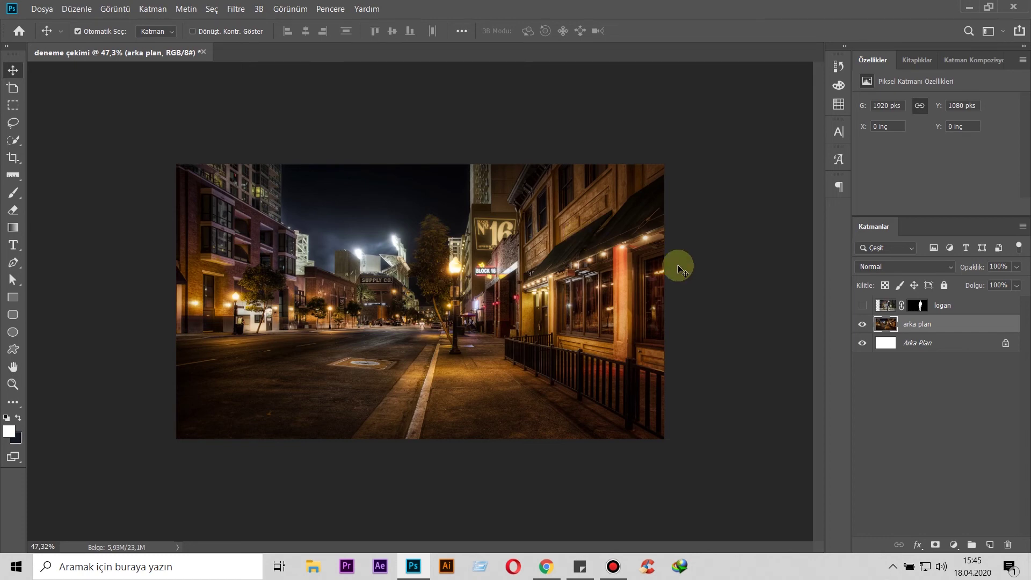
key("ctrl+t")
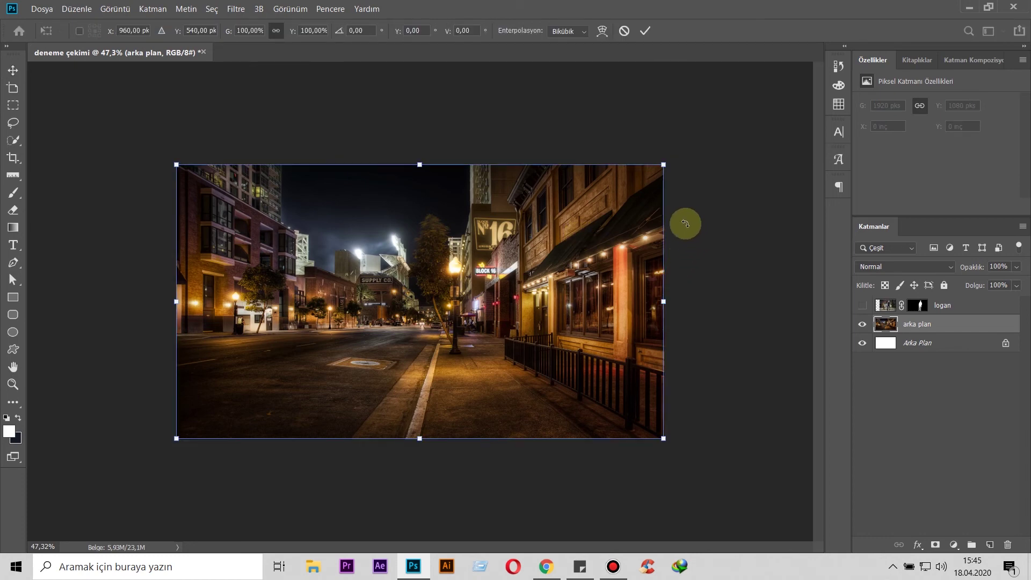
left_click(646, 32)
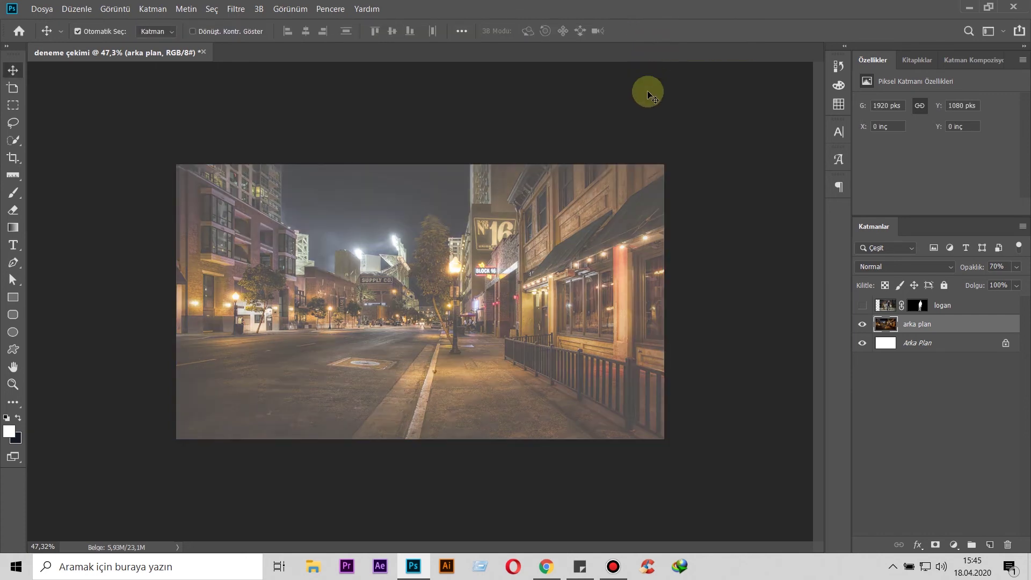
key("ctrl+z")
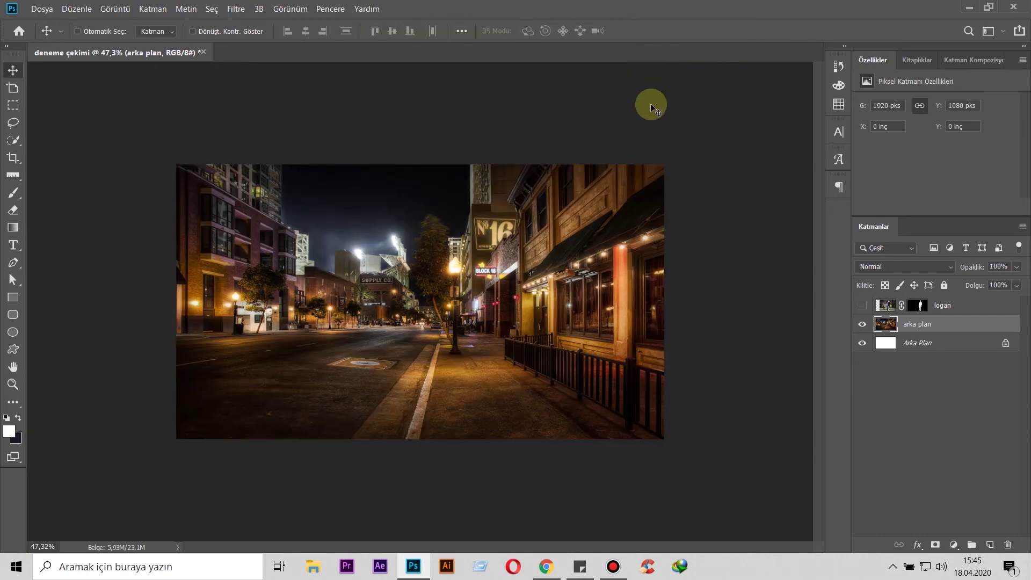
left_click(937, 323)
key("ctrl+t")
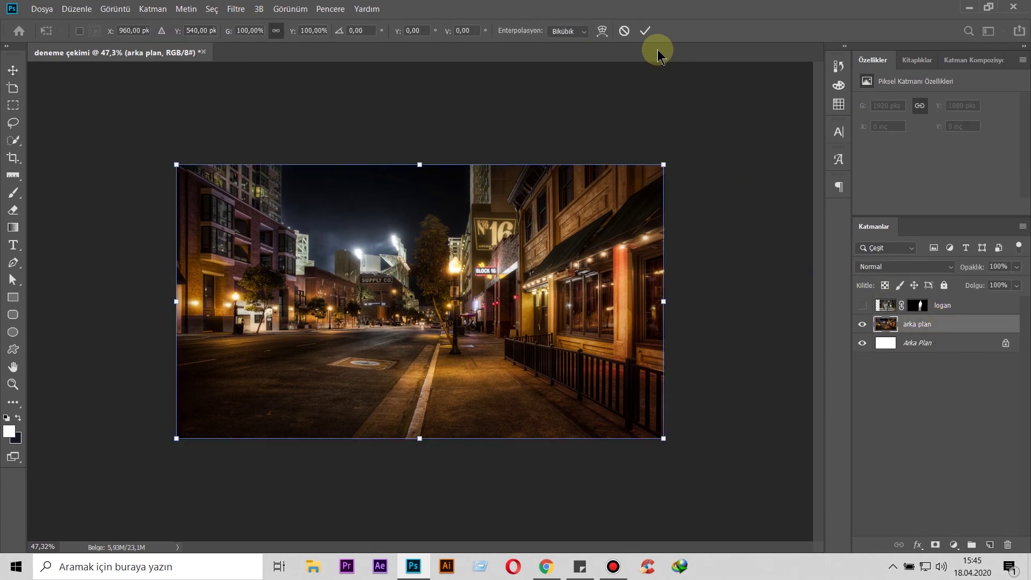
key("Return")
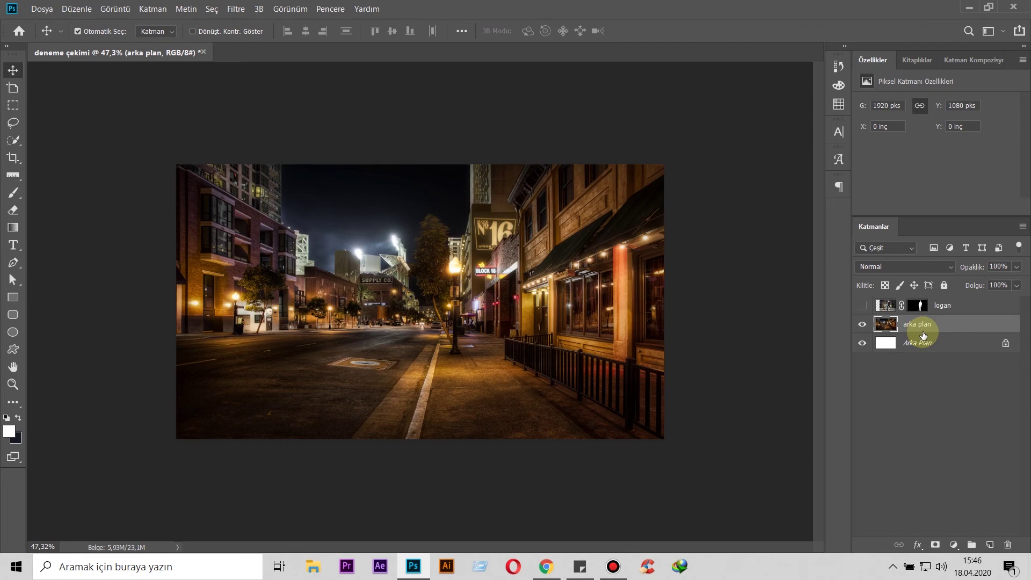
Show the 'logan' layer again and start Free Transform on the man.
left_click(863, 306)
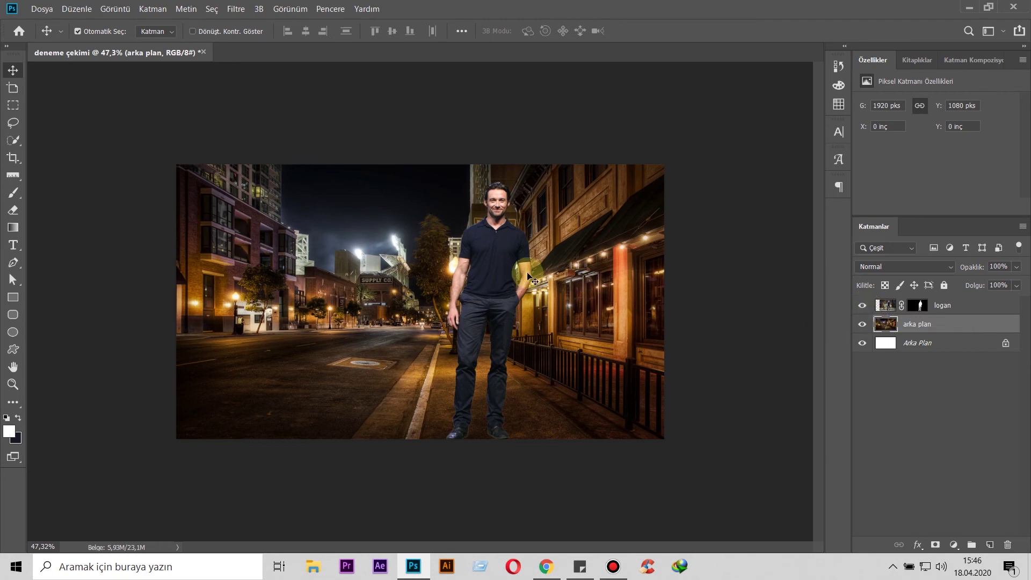
left_click_drag(484, 270, 496, 257)
key("ctrl")
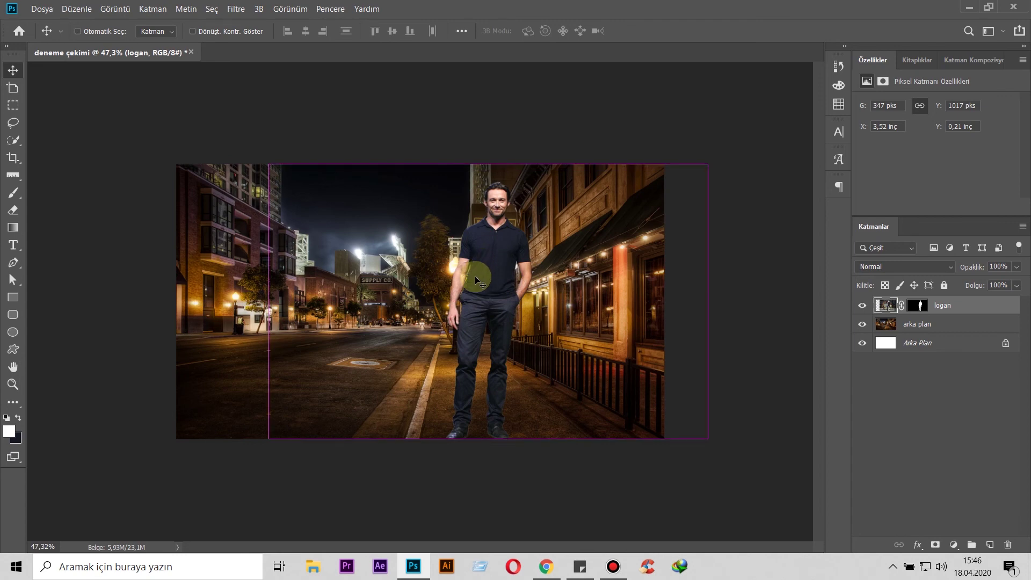
key("ctrl+t")
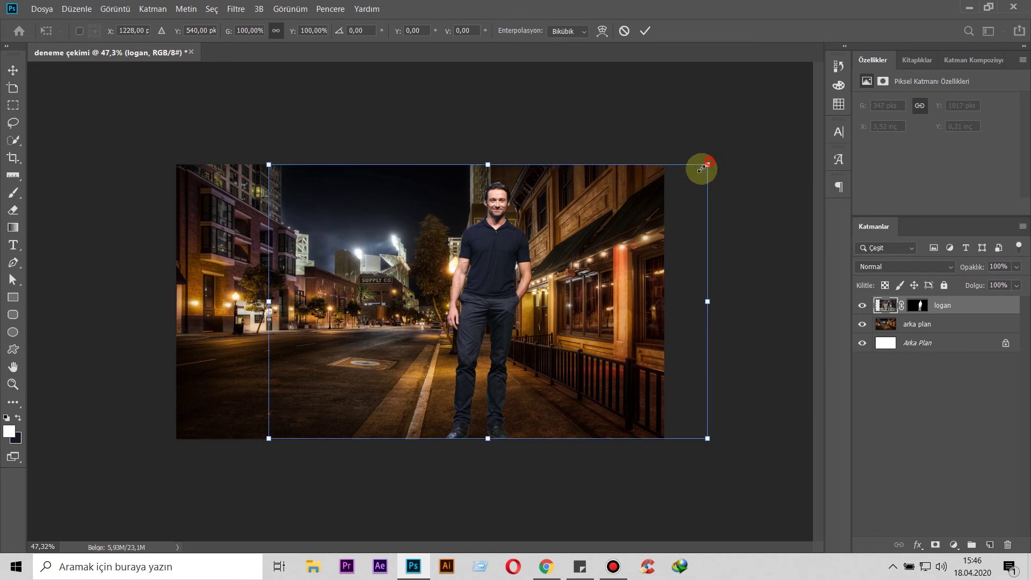
Try scaling the man between about 70% and 85% while moving him along the sidewalk.
left_click_drag(708, 166, 708, 163)
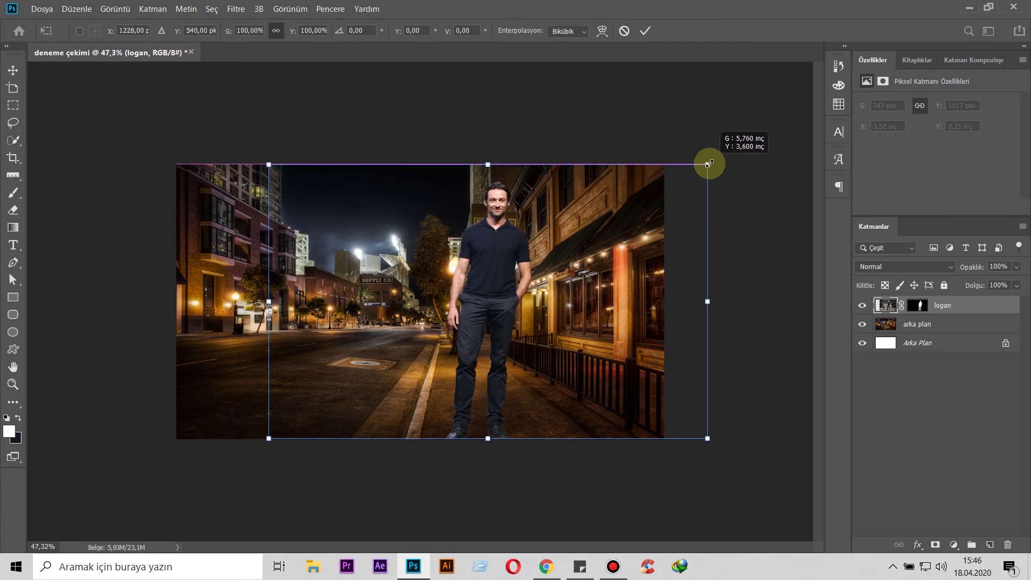
left_click_drag(708, 163, 715, 157)
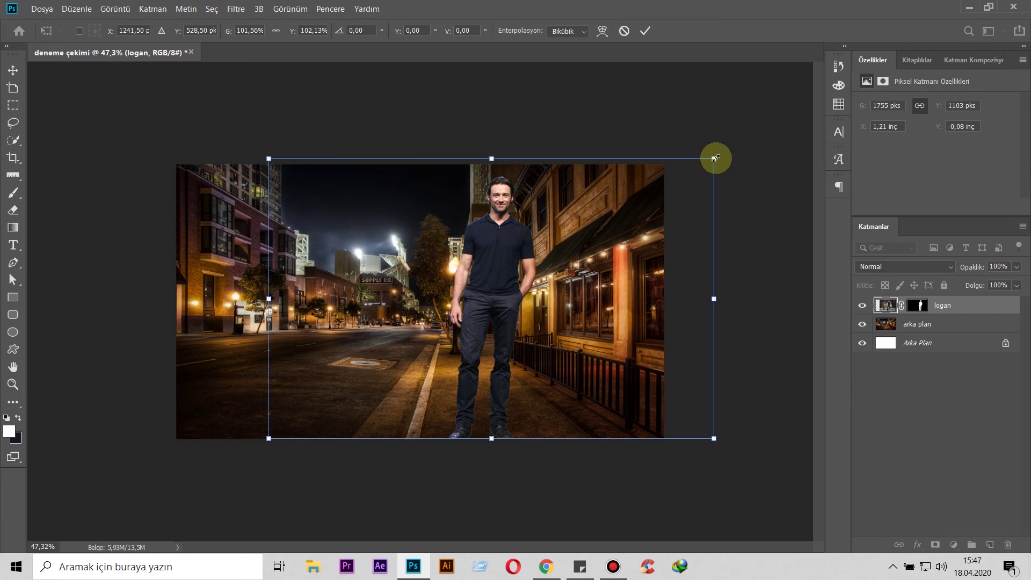
left_click_drag(714, 158, 662, 211)
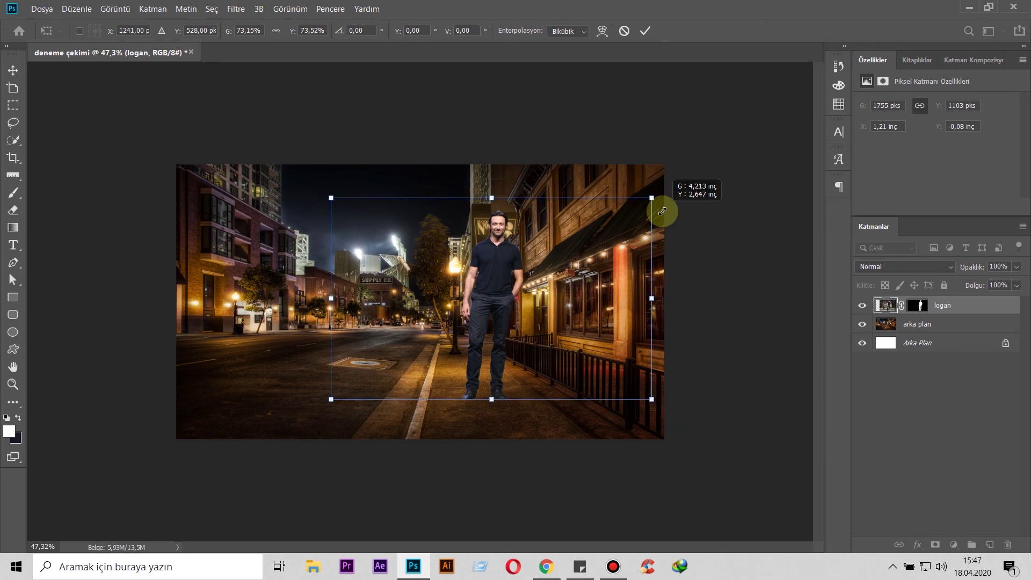
left_click_drag(662, 211, 656, 218)
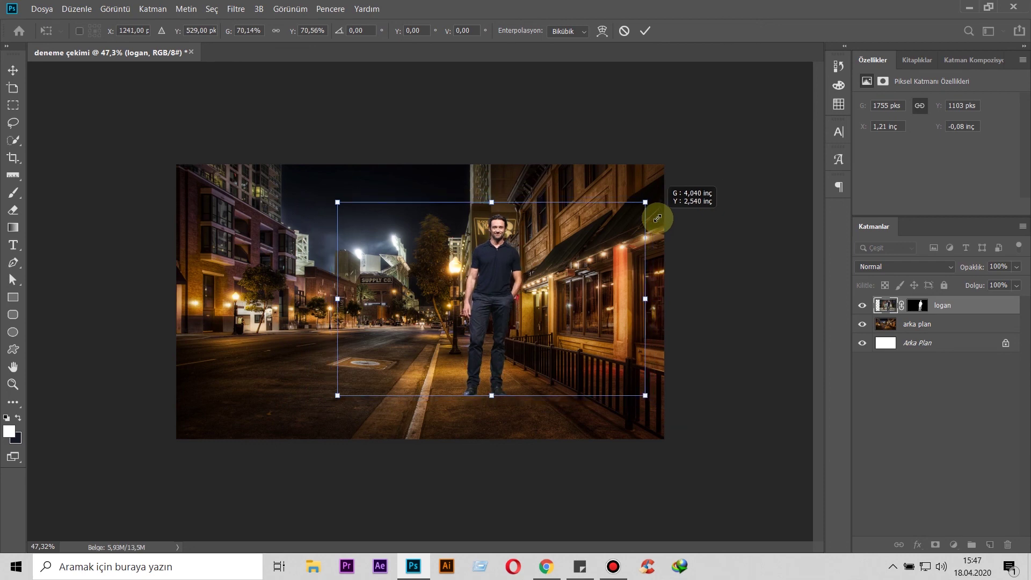
left_click_drag(503, 284, 493, 328)
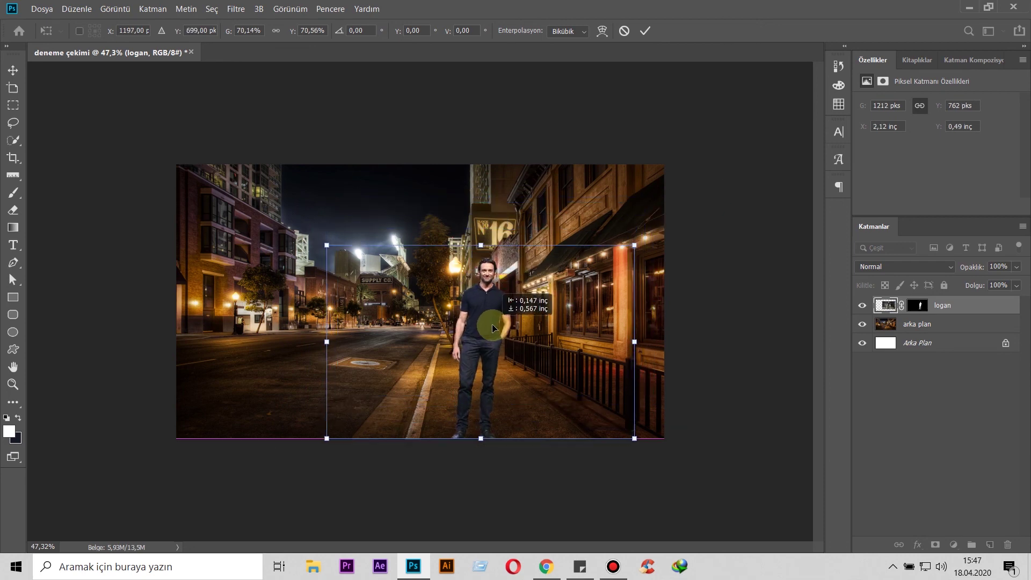
left_click_drag(493, 328, 496, 318)
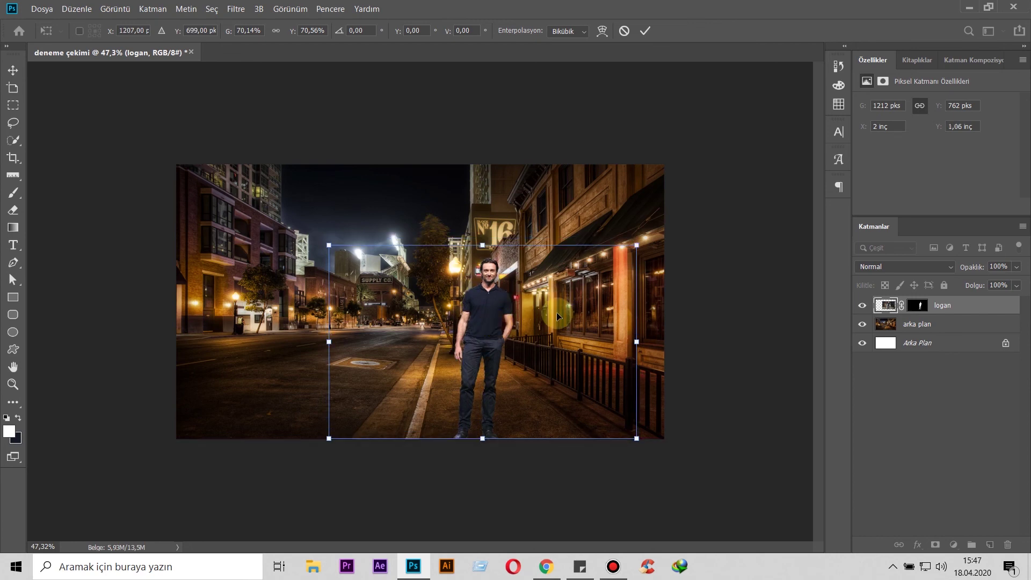
left_click_drag(637, 245, 669, 220)
mouse_move(510, 287)
left_mouse_down()
mouse_move(502, 306)
mouse_move(510, 289)
left_mouse_up()
Settle the man at about 88% with his feet on the sidewalk and commit.
left_click_drag(675, 207, 693, 179)
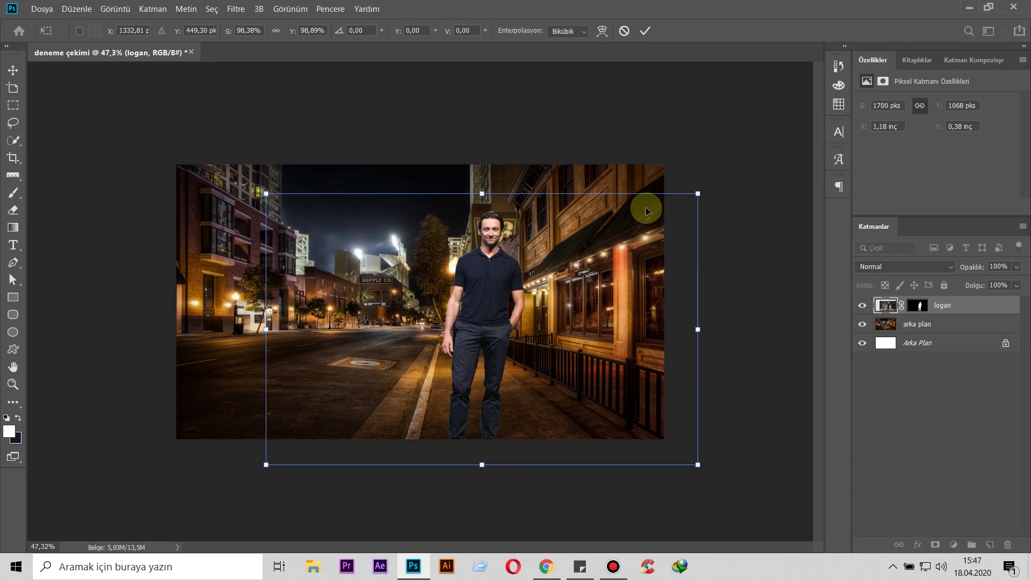
left_click_drag(656, 249, 669, 224)
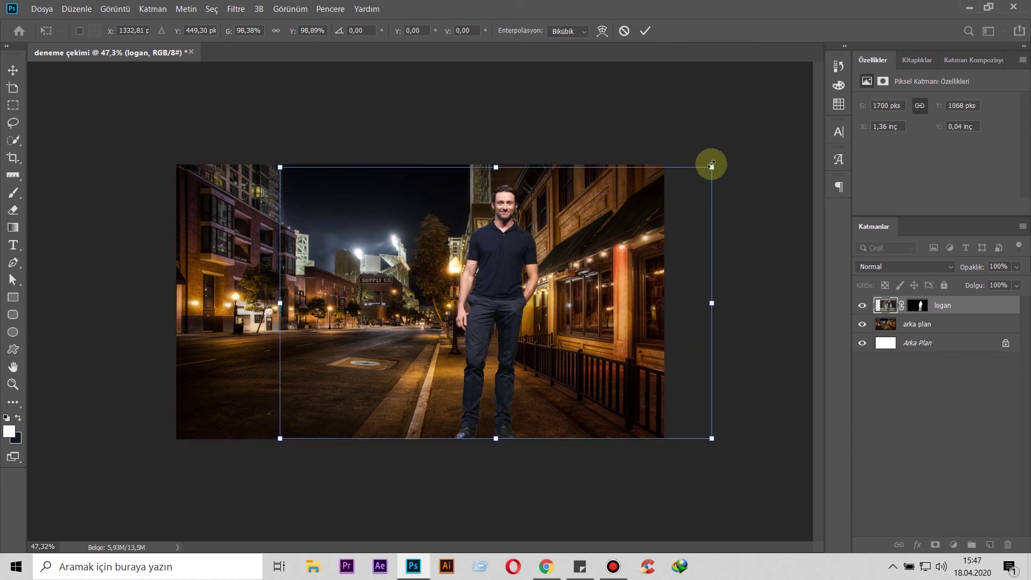
left_click_drag(712, 167, 651, 228)
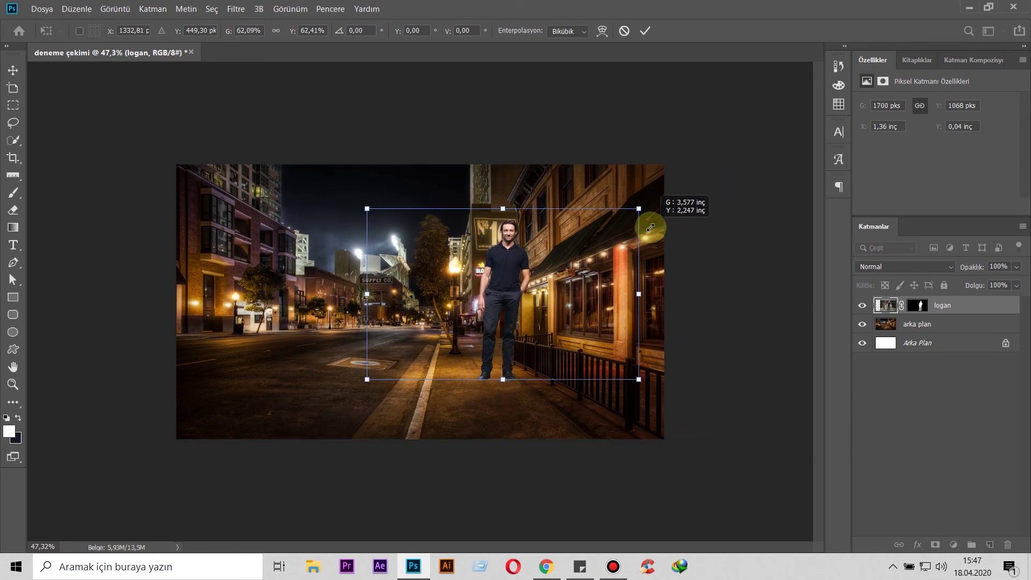
left_click_drag(650, 227, 653, 230)
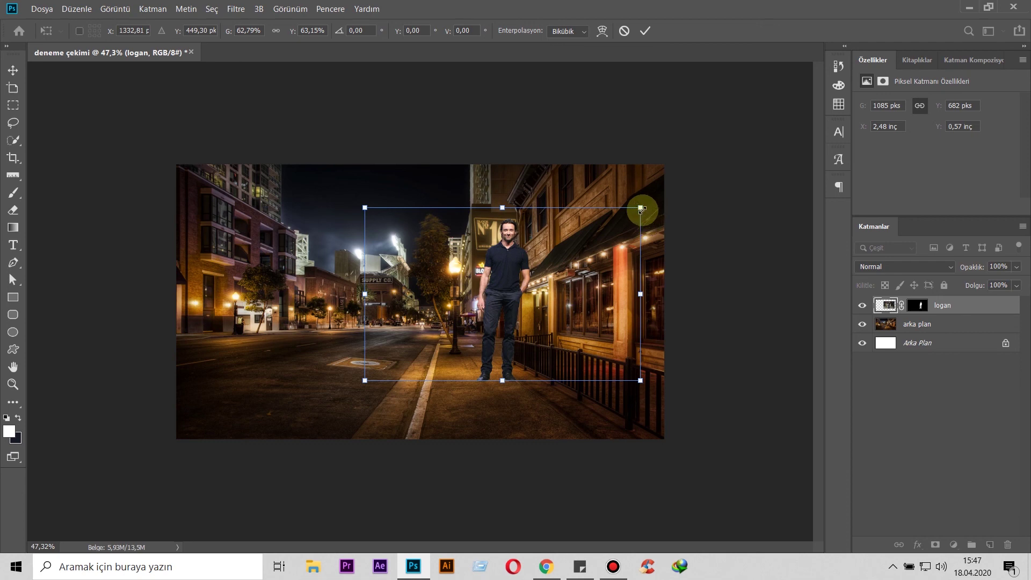
left_click_drag(641, 209, 681, 172)
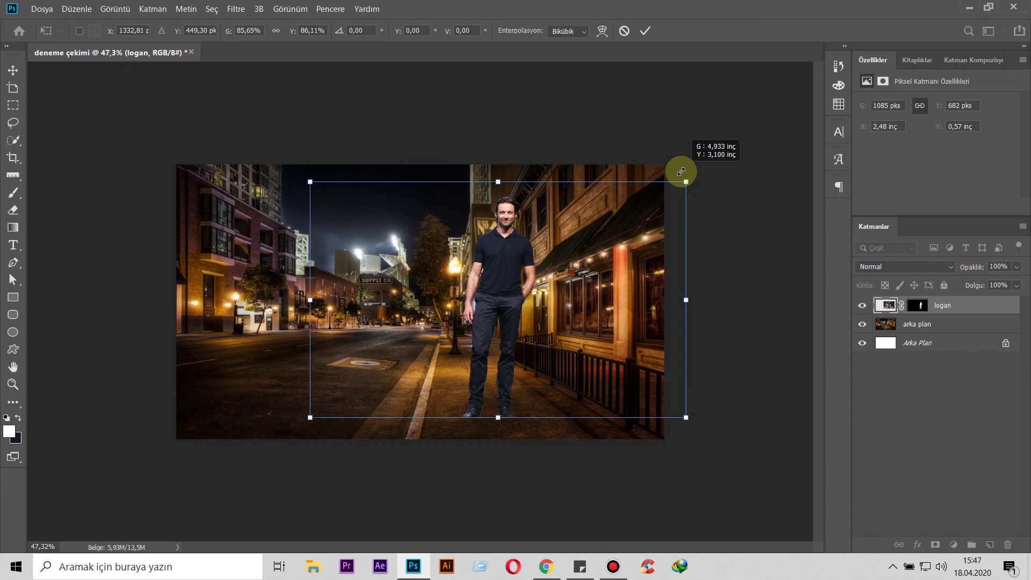
left_click_drag(681, 172, 688, 170)
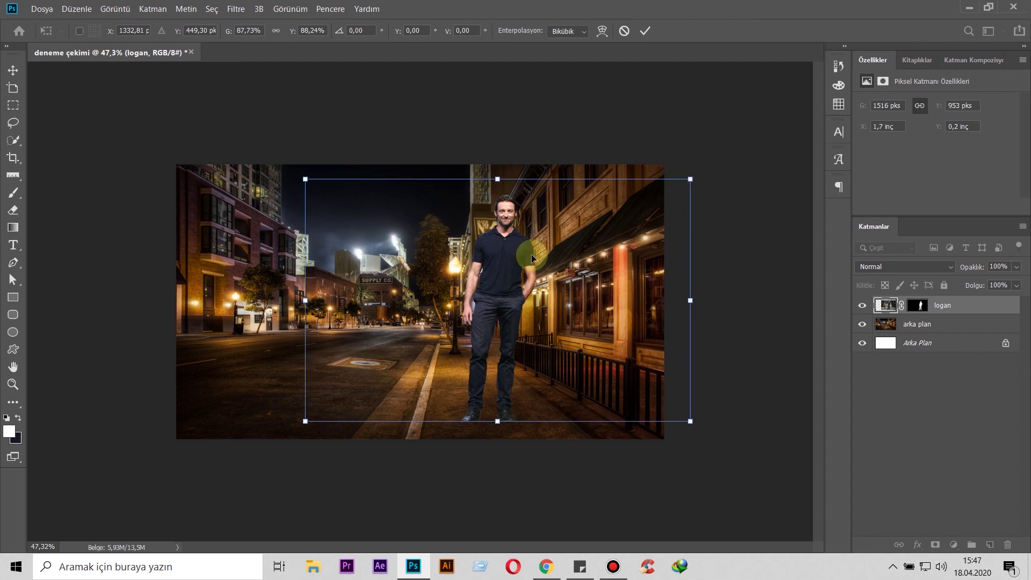
left_click_drag(527, 253, 526, 271)
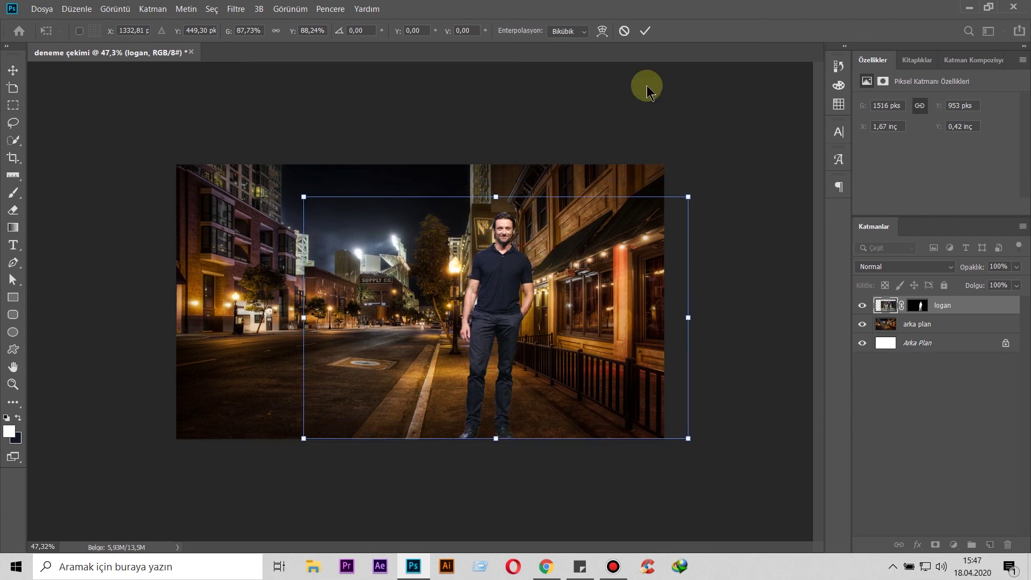
left_click(645, 36)
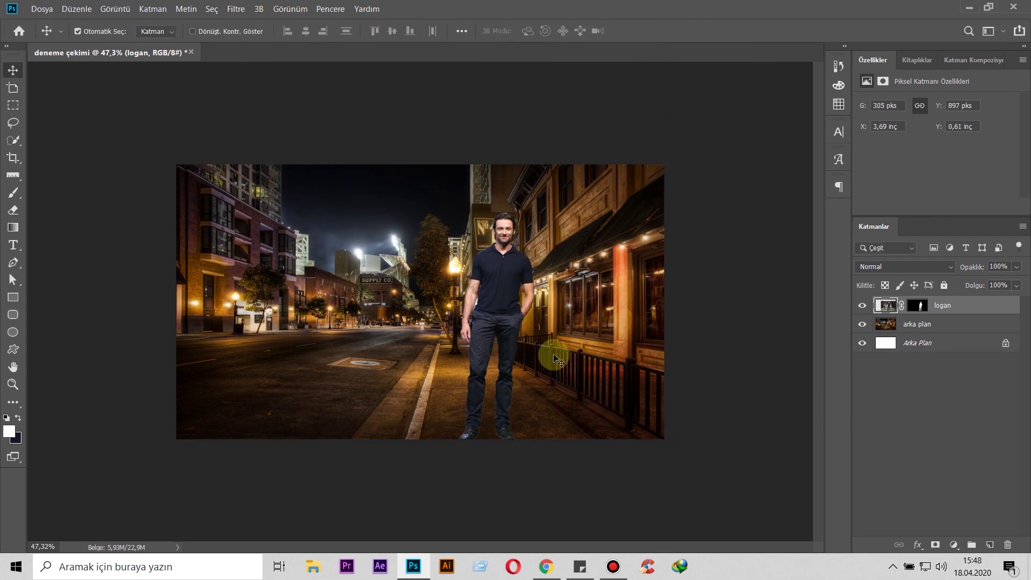
Nudge the man slightly left, then open Karıştırma Seçenekleri (Blending Options) for 'logan'.
left_click_drag(516, 310, 508, 308)
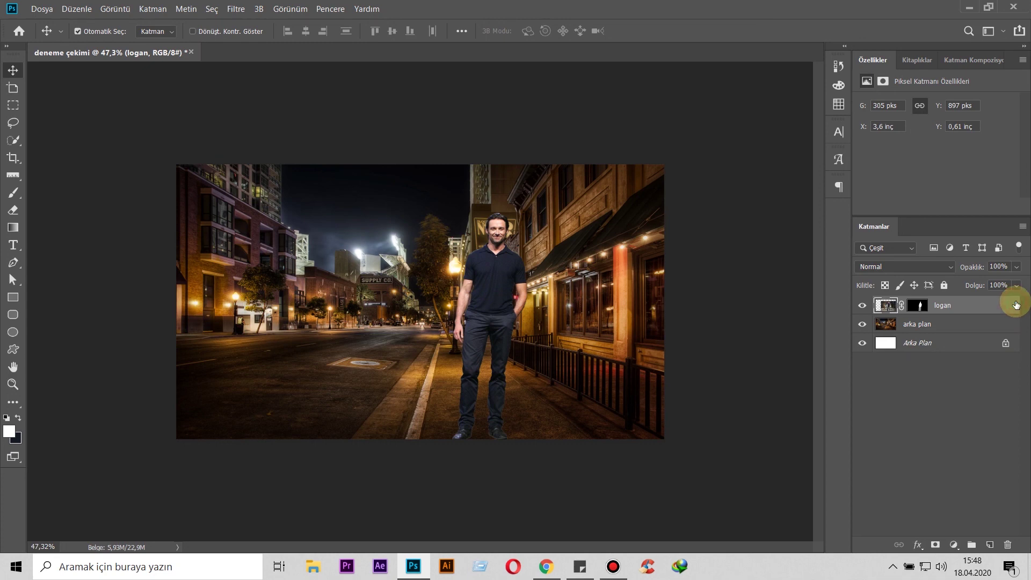
double_click(1016, 305)
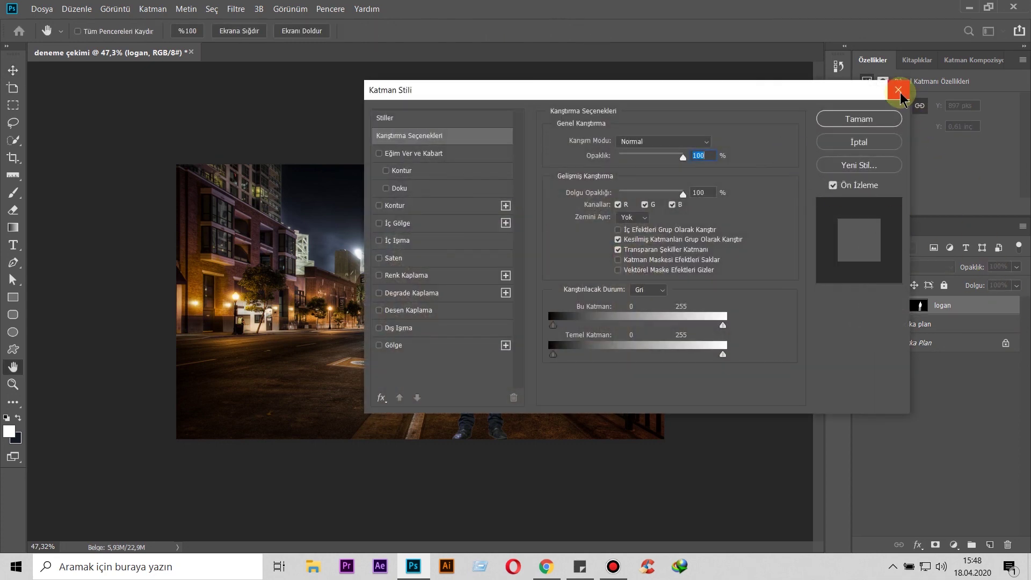
left_click(904, 86)
right_click(1006, 307)
left_click(1024, 382)
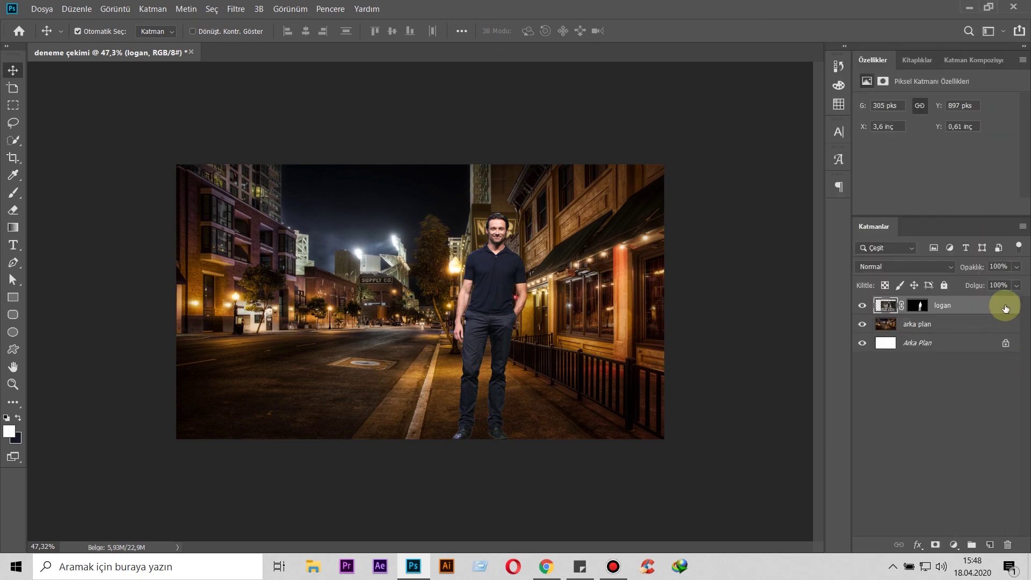
right_click(1005, 307)
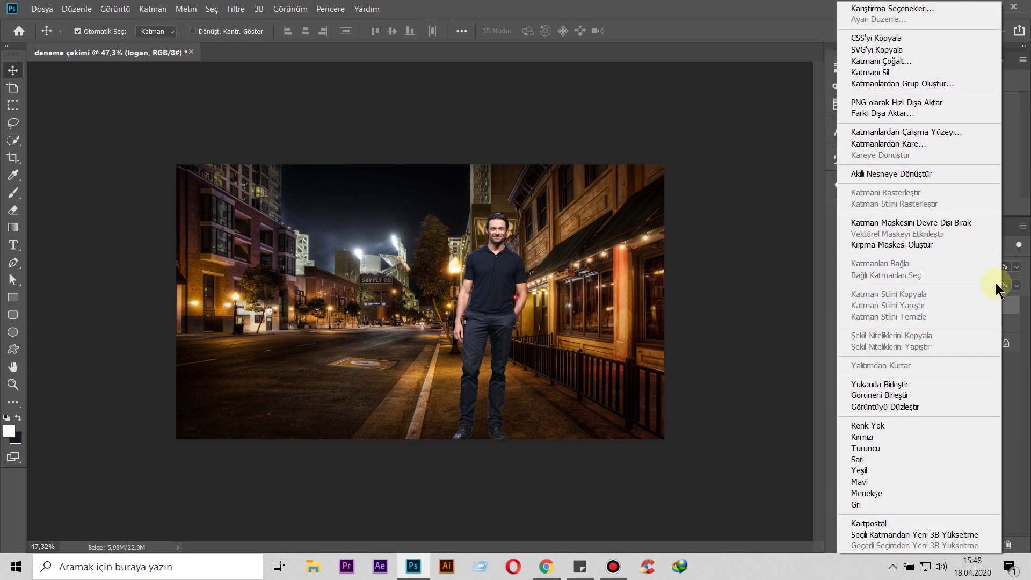
left_click(910, 8)
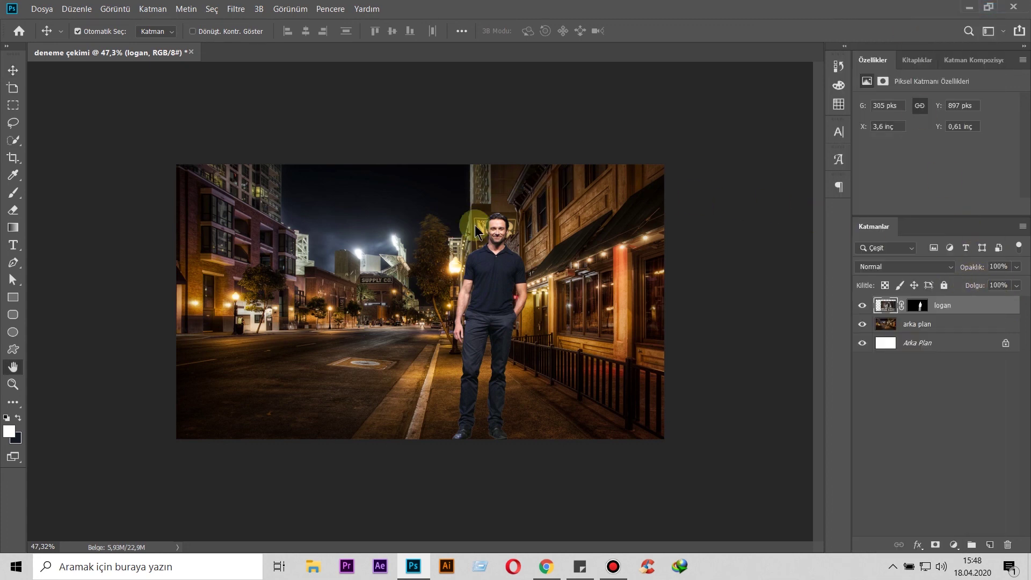
left_click_drag(560, 91, 821, 36)
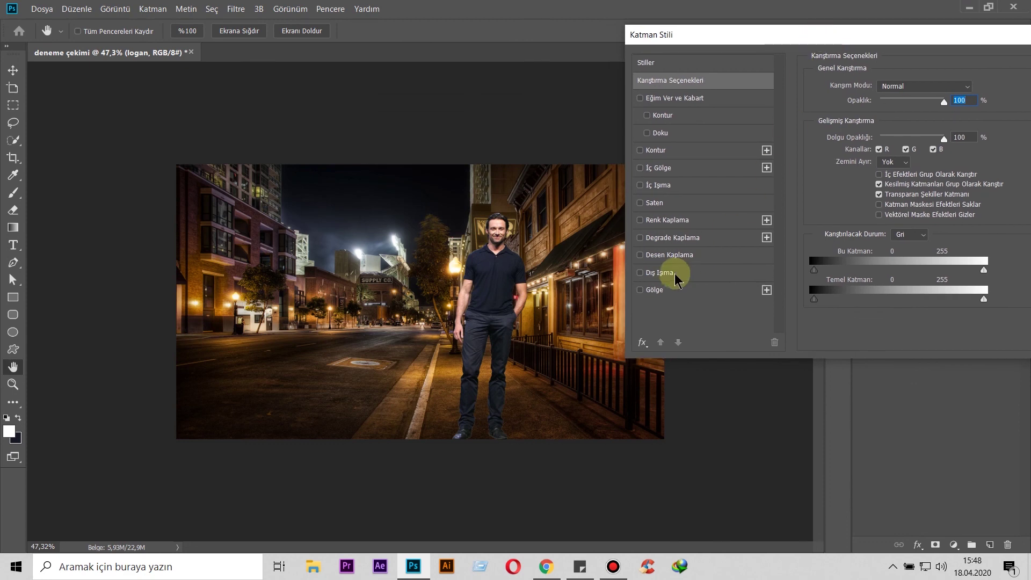
Enable a Dış Işıma outer glow on the man using a foreground-to-background gradient.
left_click(640, 273)
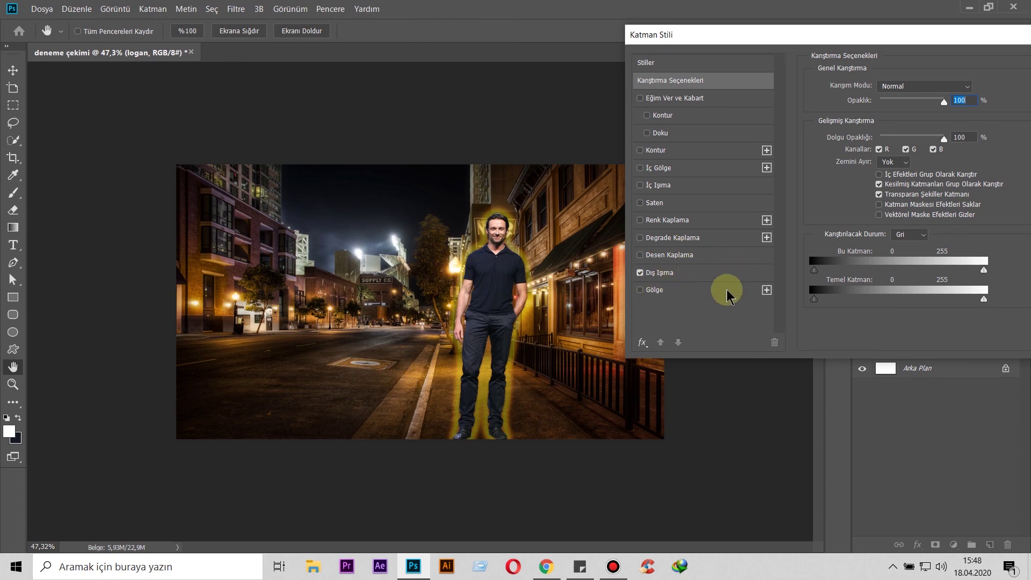
left_click(690, 284)
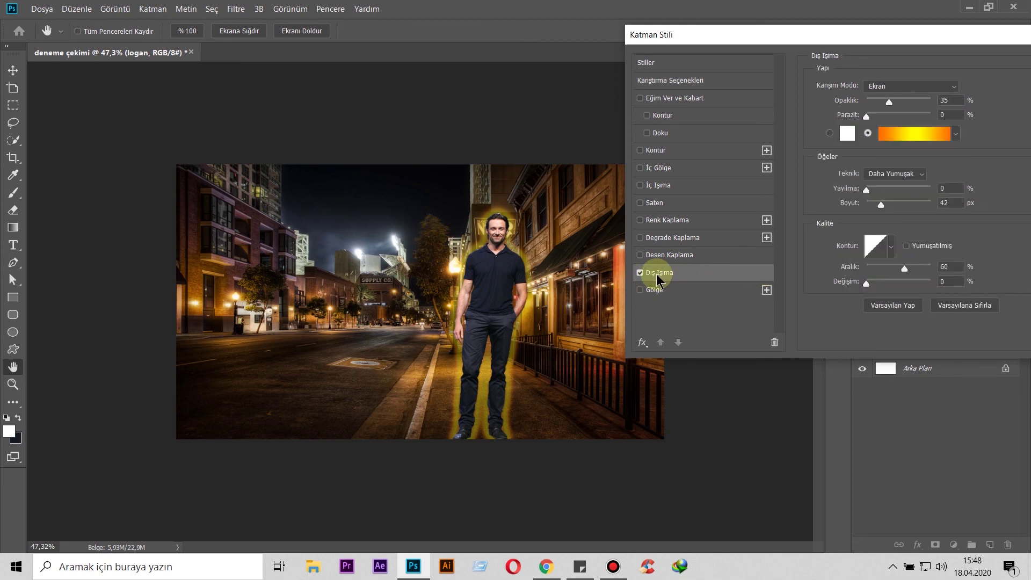
left_click(922, 134)
left_click(744, 225)
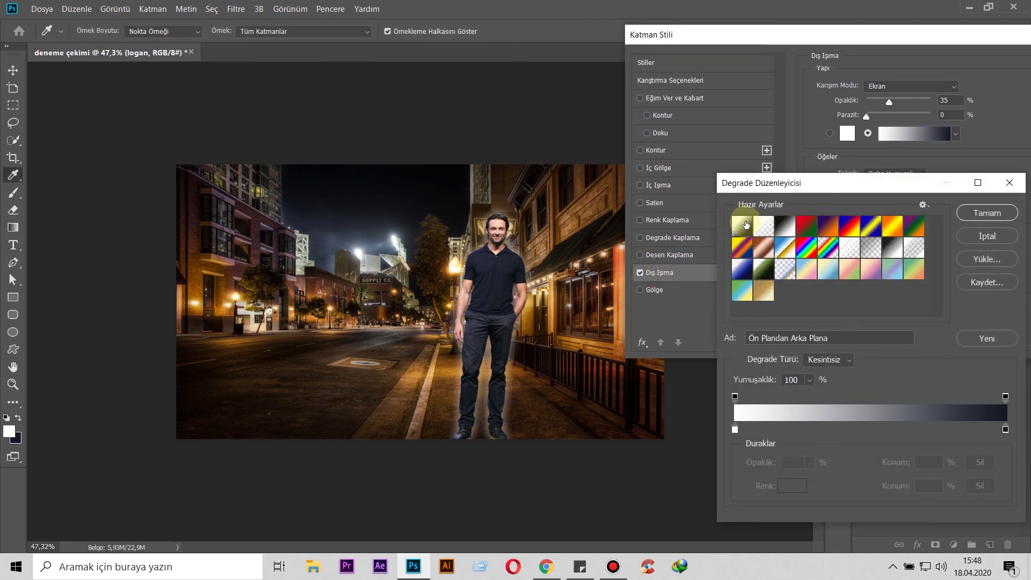
left_click(790, 229)
left_click(742, 225)
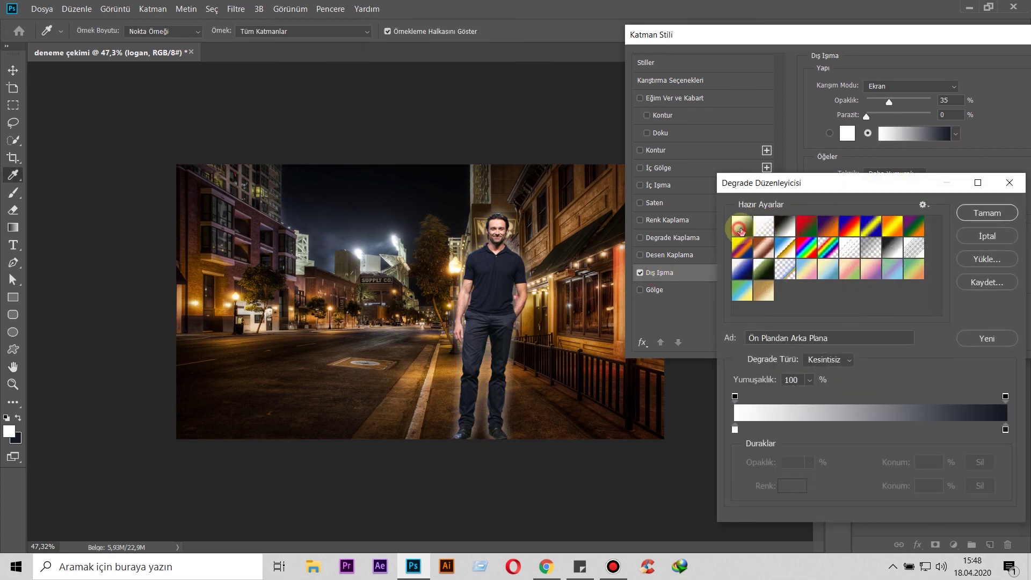
left_click(988, 213)
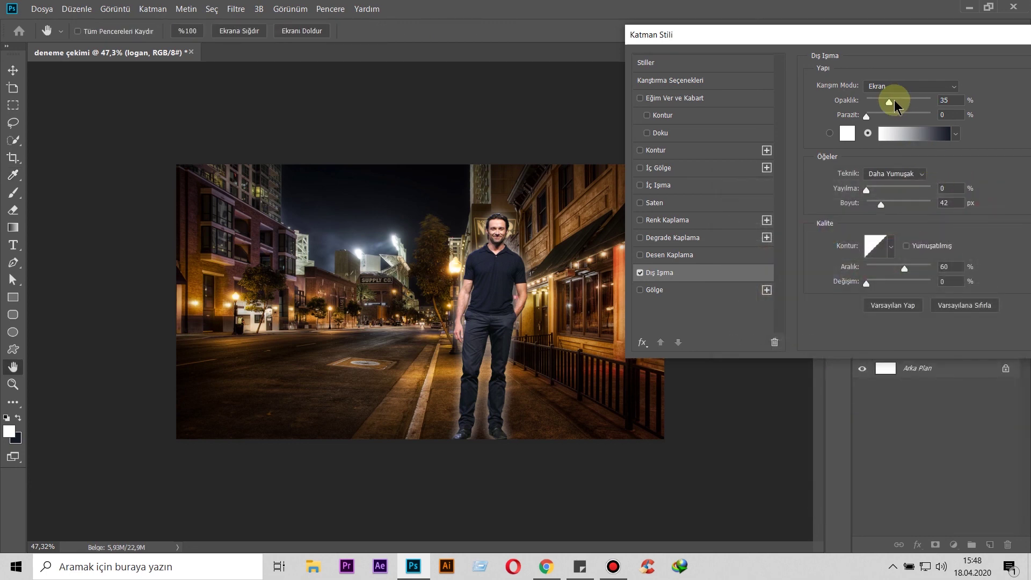
Set the glow to 100% opacity and 6 px size, then cancel the Layer Style dialog.
left_click_drag(889, 102, 920, 102)
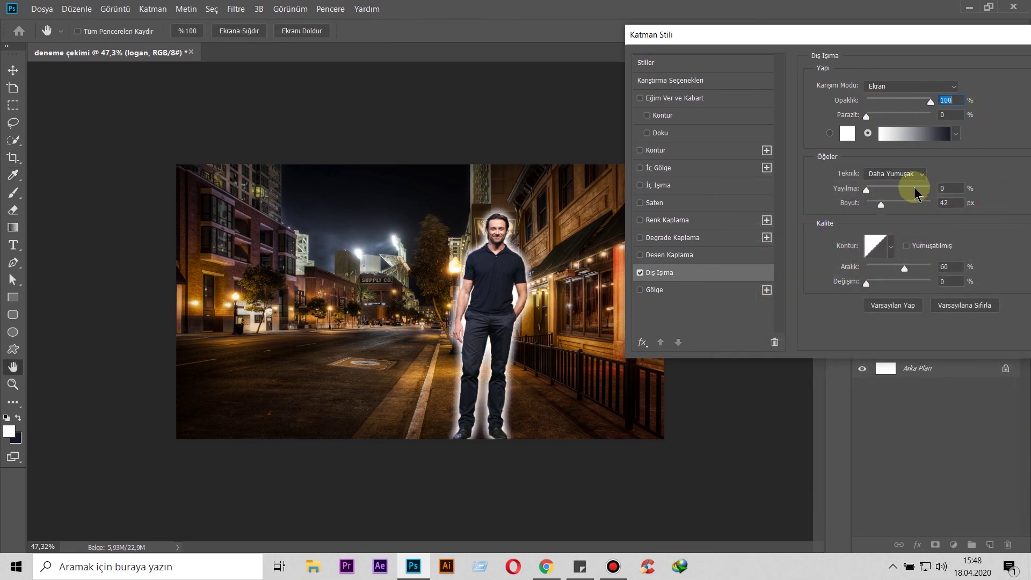
left_click_drag(880, 205, 871, 206)
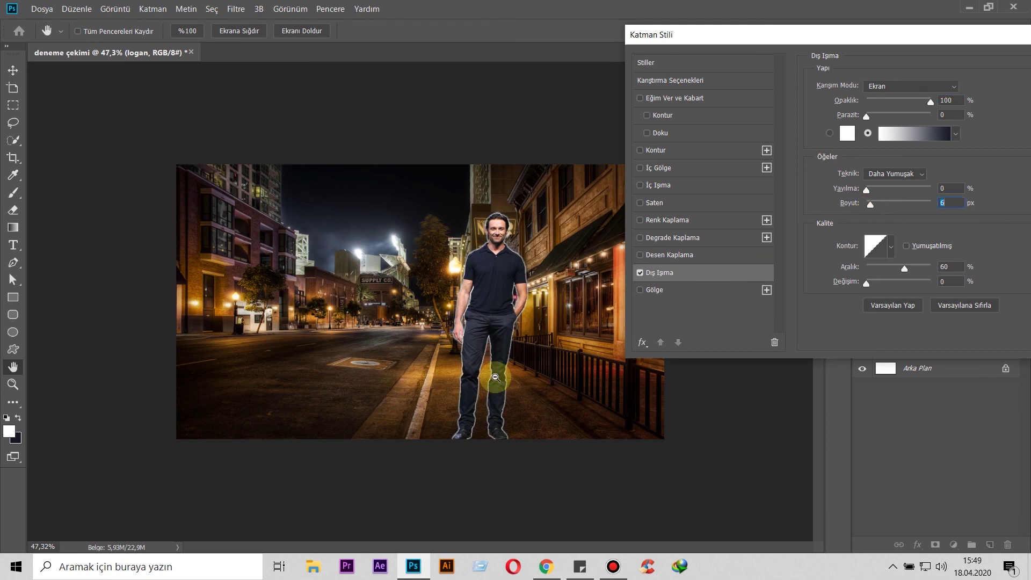
key("alt")
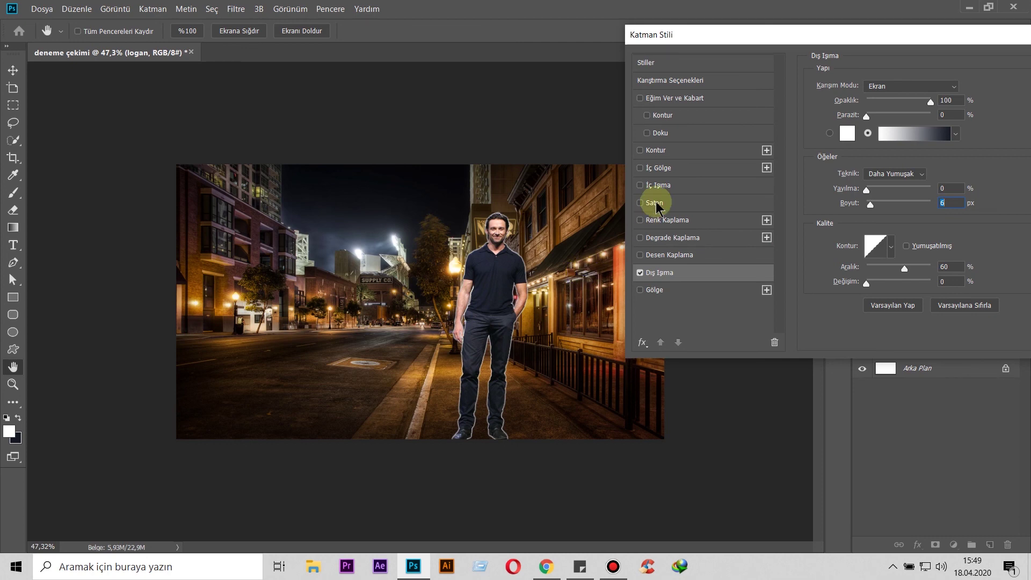
left_click(904, 34)
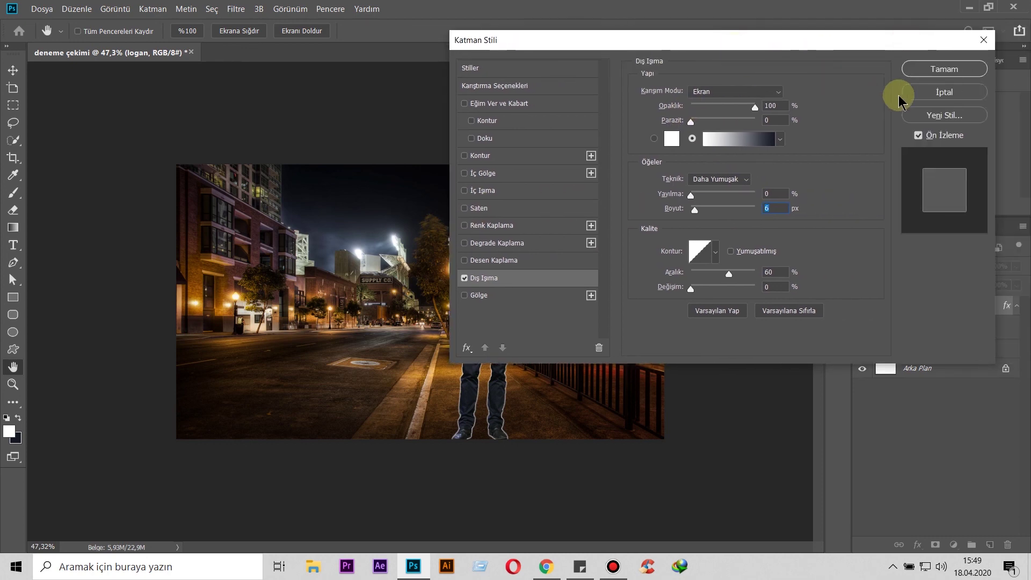
left_click(947, 93)
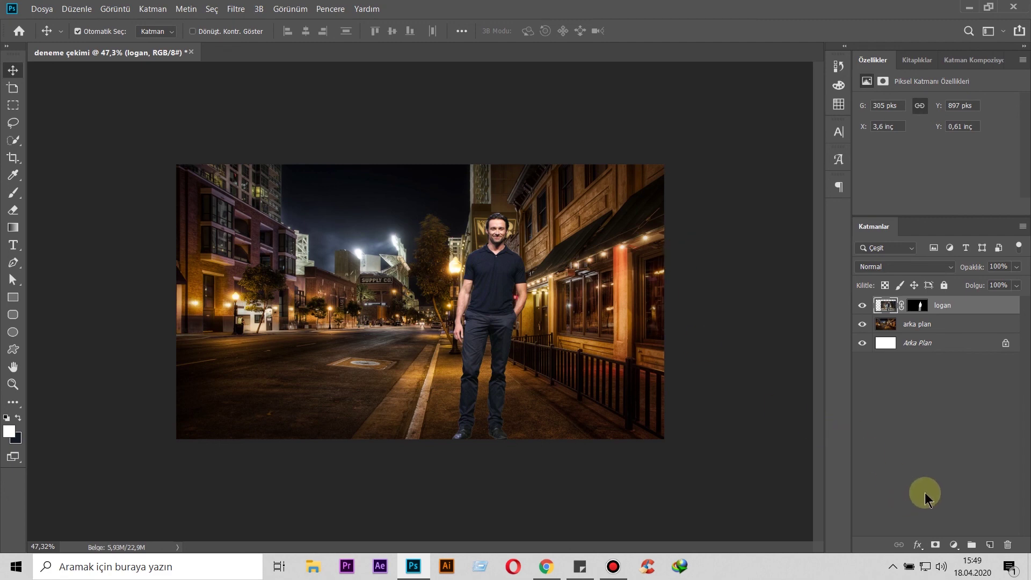
Add a Ton/Doygunluk adjustment layer with hue -1 and saturation +10.
left_click(957, 547)
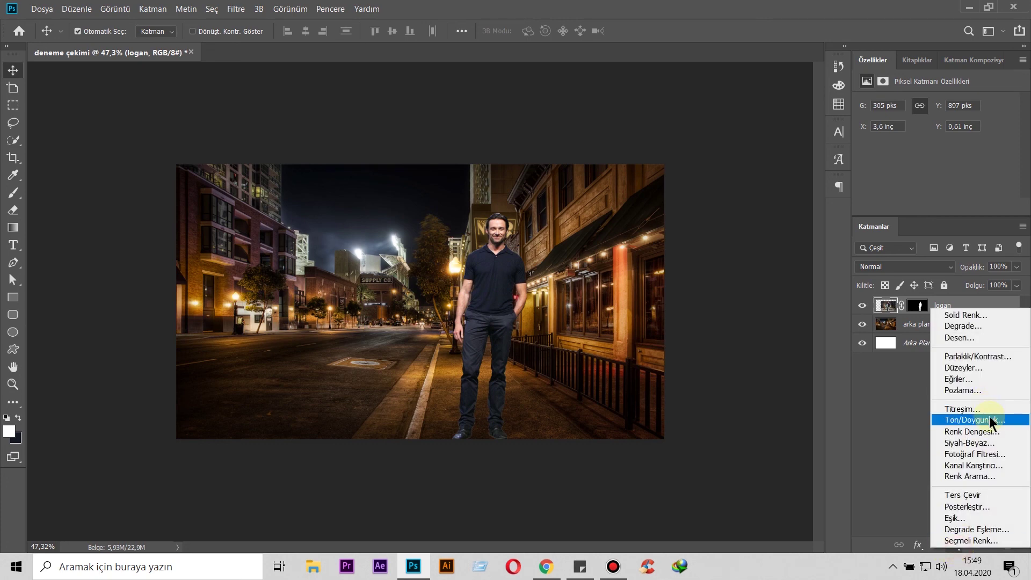
left_click(897, 453)
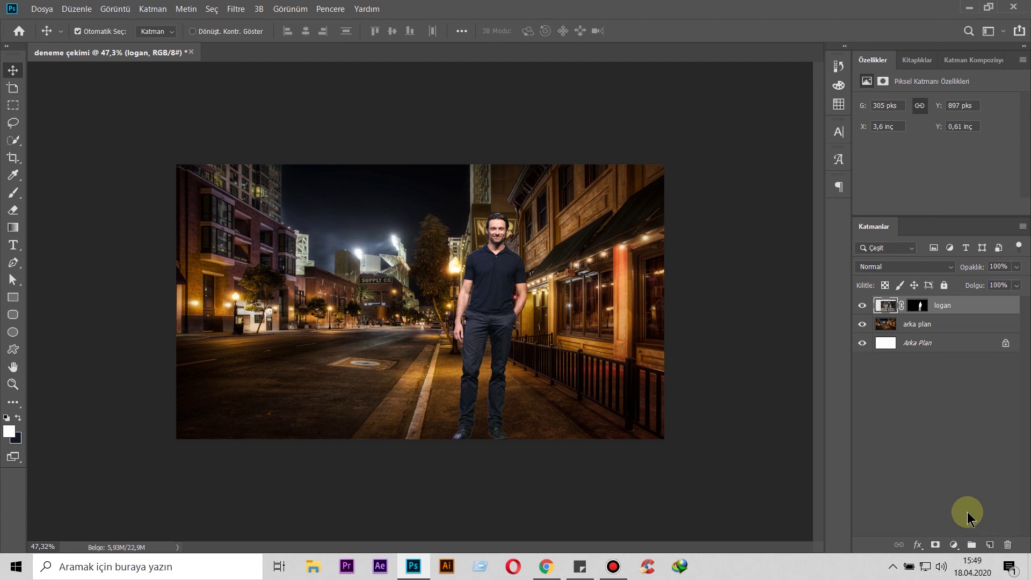
left_click(956, 545)
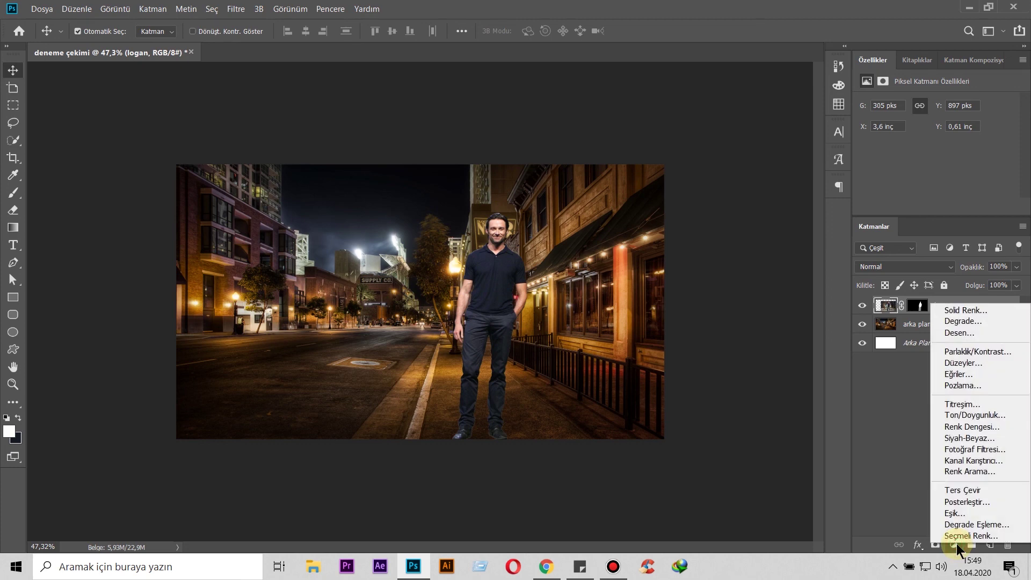
left_click(975, 416)
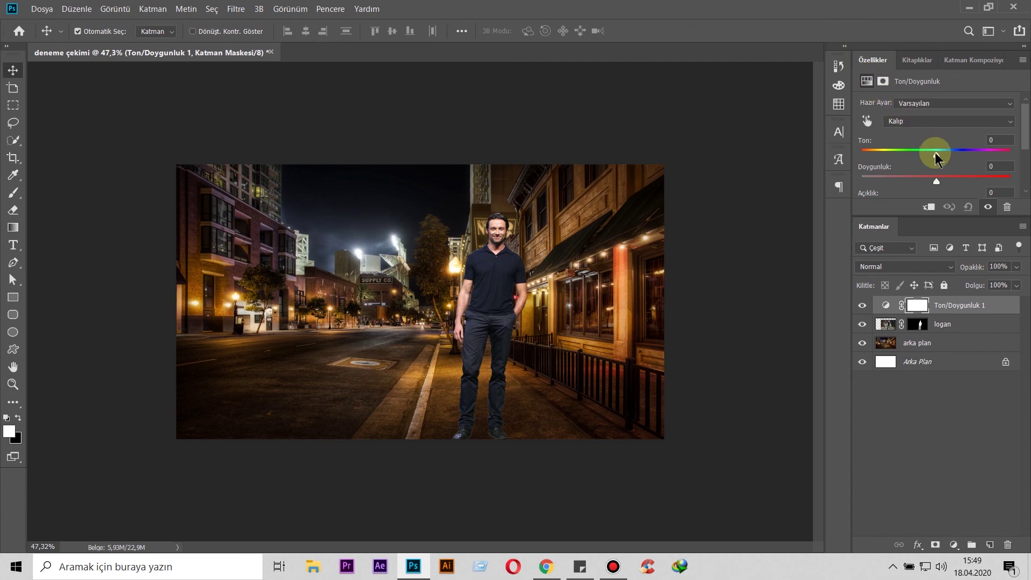
left_click_drag(936, 157, 930, 156)
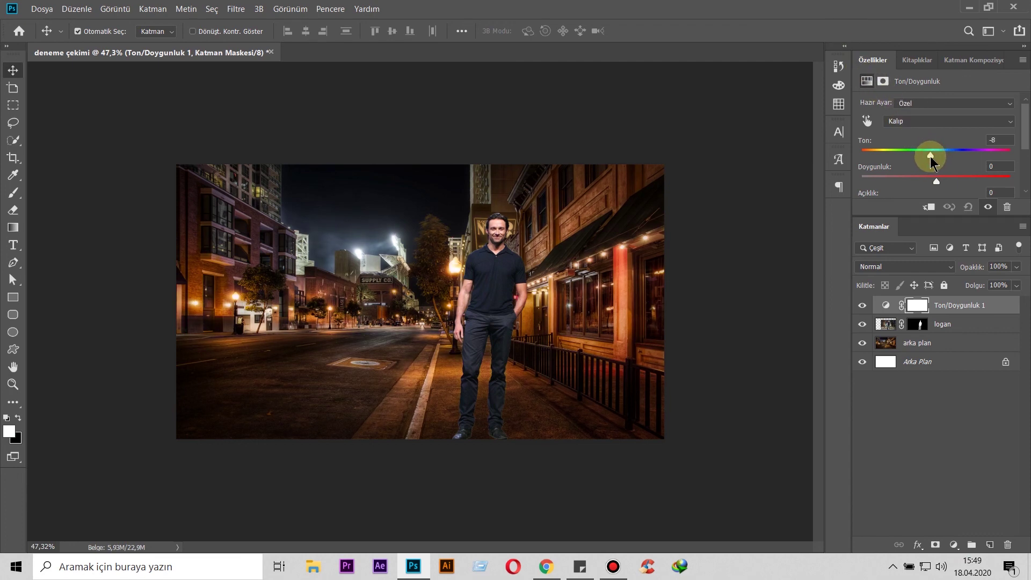
mouse_move(931, 156)
left_mouse_down()
mouse_move(1016, 163)
mouse_move(923, 160)
mouse_move(933, 160)
left_mouse_up()
left_click_drag(940, 183, 951, 181)
left_click(958, 403)
Add a Renk Dengesi layer with midtones cyan–red +10, magenta–green +5, yellow–blue -3.
left_click(954, 545)
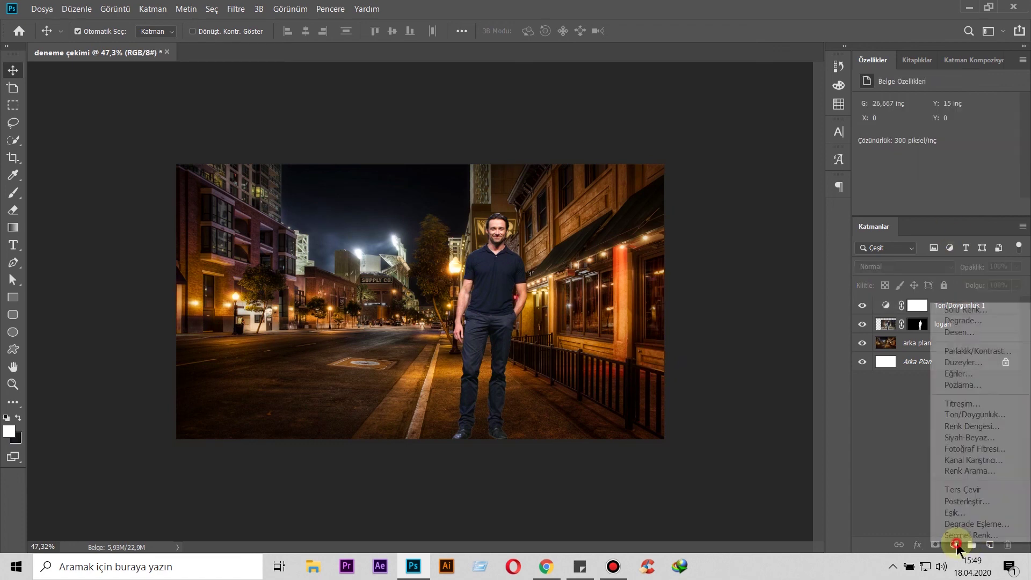
left_click(1005, 426)
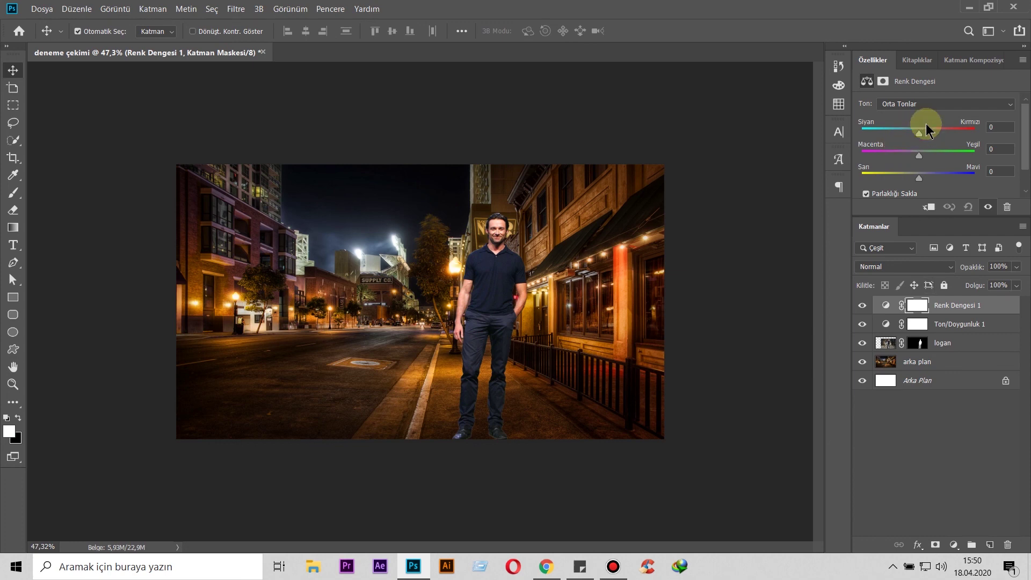
left_click_drag(919, 132, 926, 153)
left_click_drag(920, 170, 917, 181)
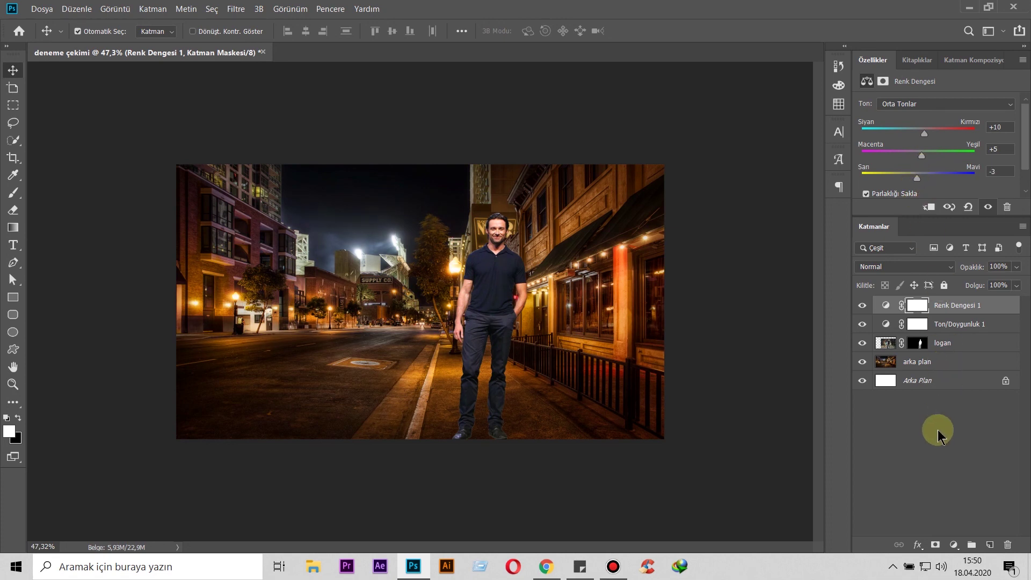